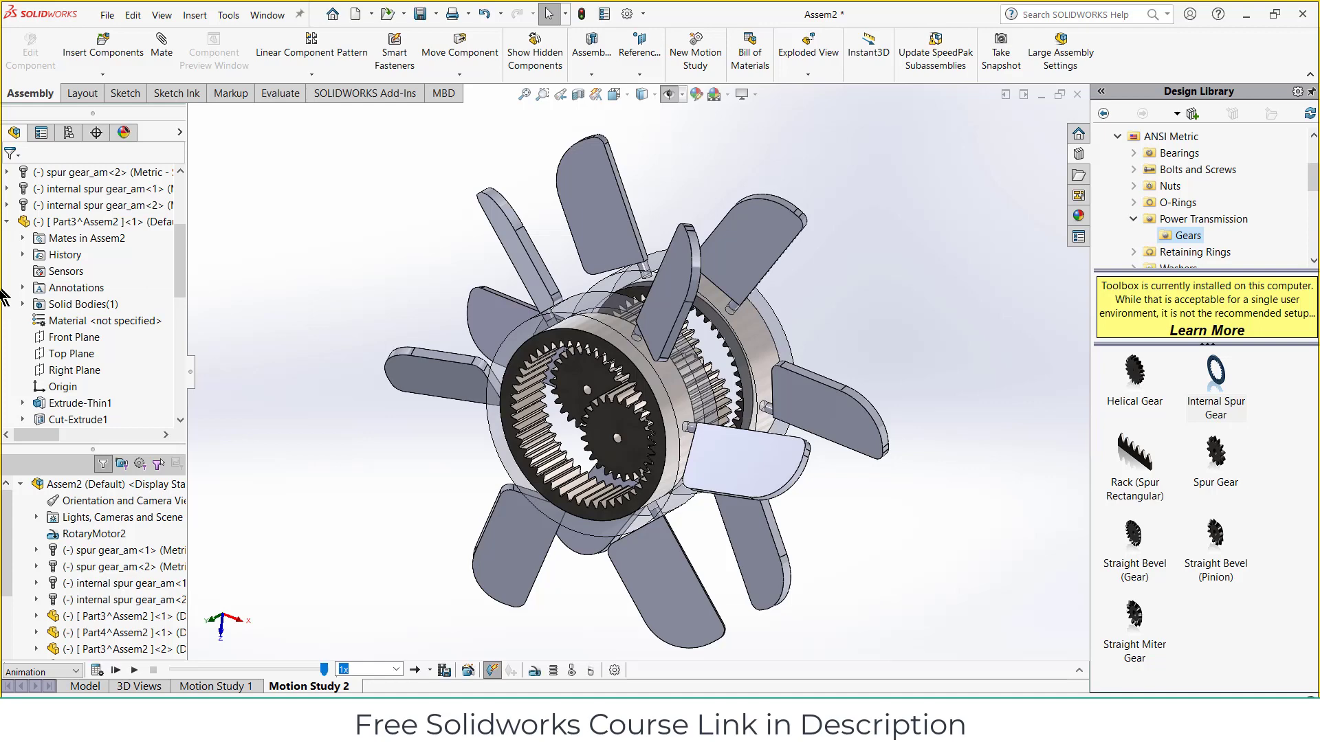
Step: Calculate and play the fan assembly's rotation animation in Motion Study 2
left_click(97, 672)
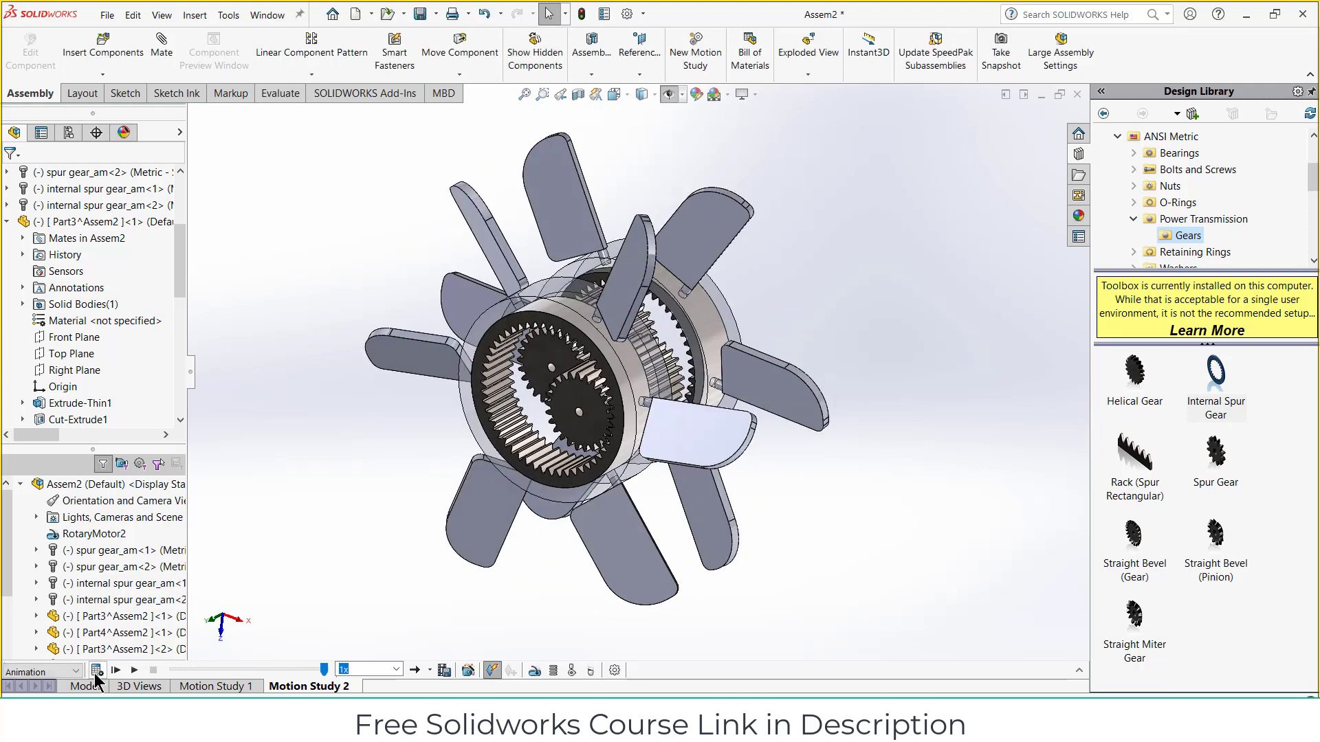
left_click(134, 672)
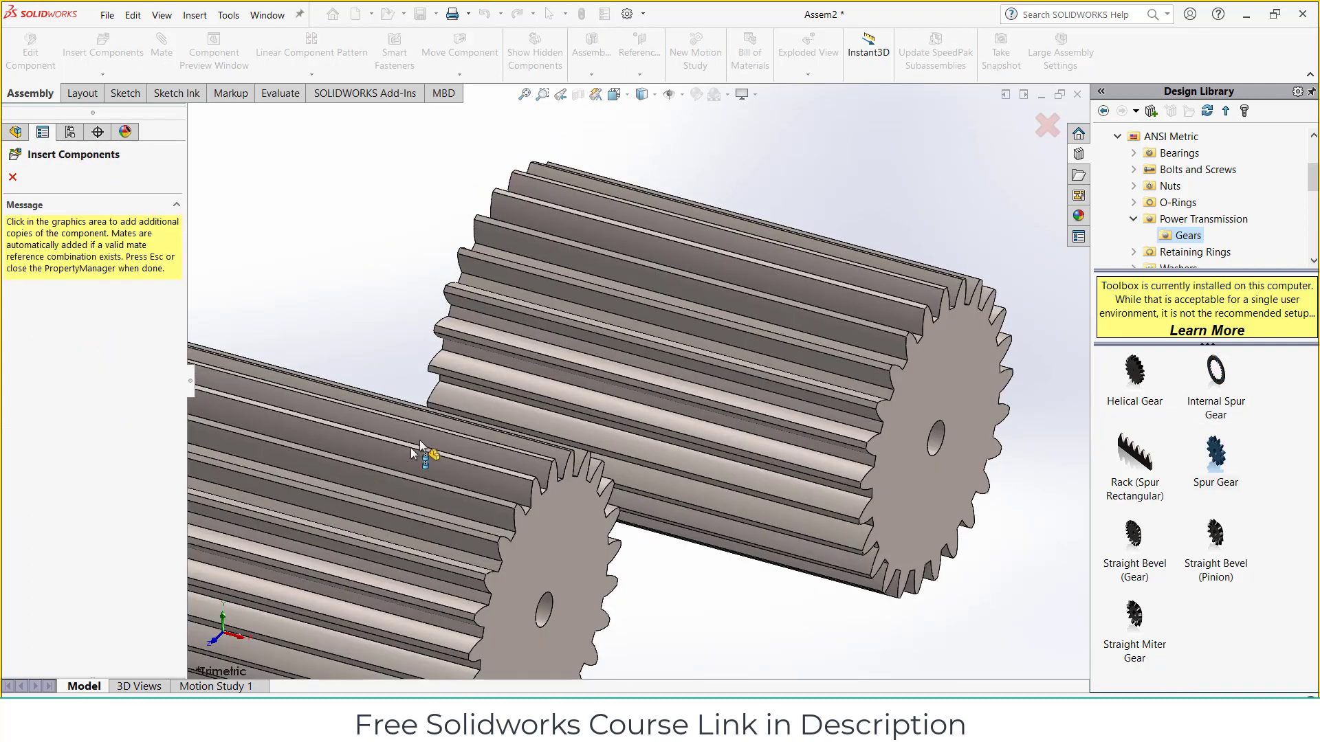
Step: Finish placing the spur gears, then draw a vertical centerline from the origin on the Front Plane
left_click(13, 178)
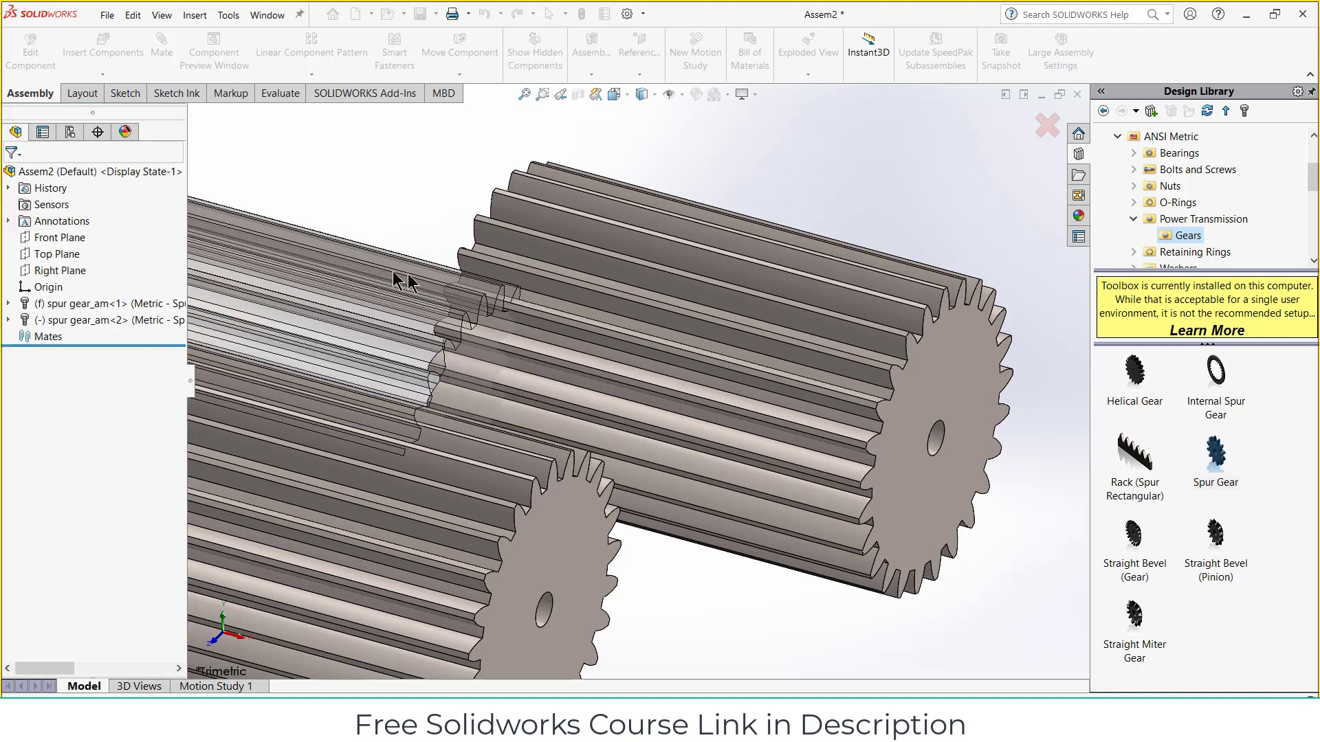
key("f")
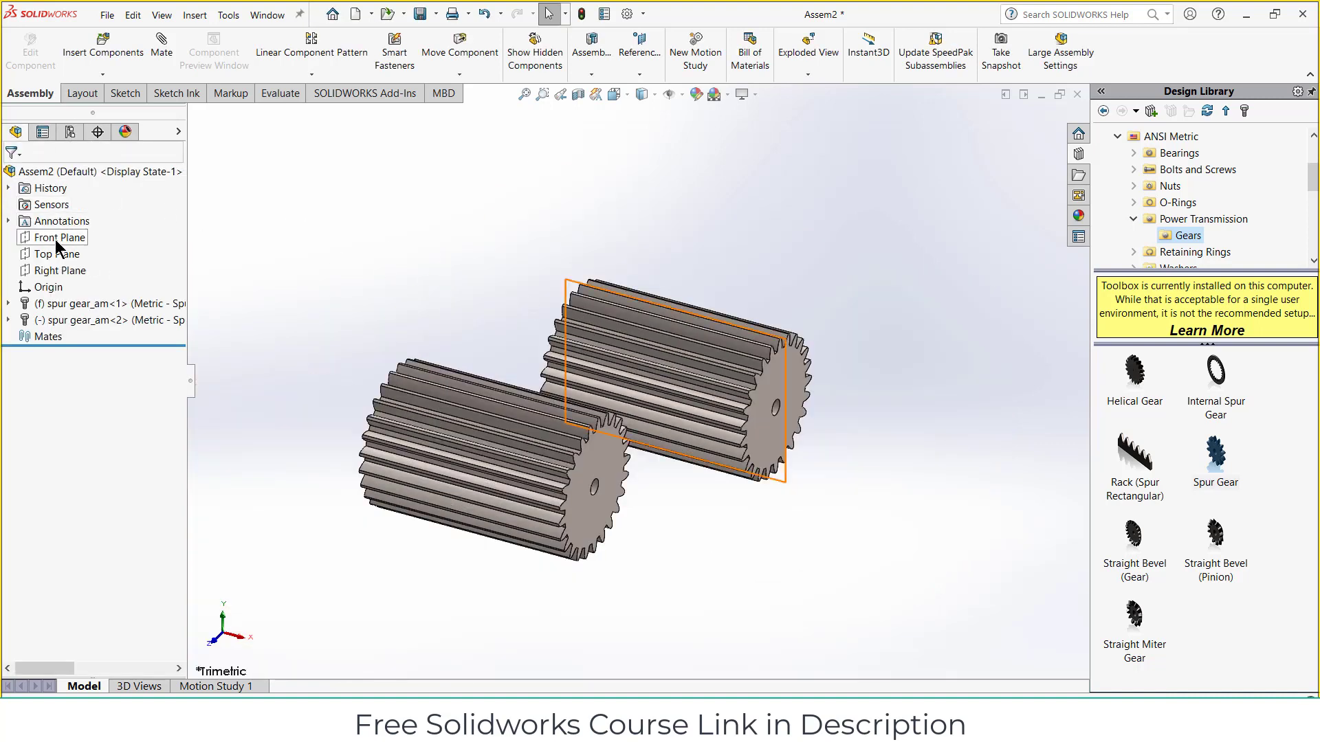
left_click(55, 239)
left_click(74, 221)
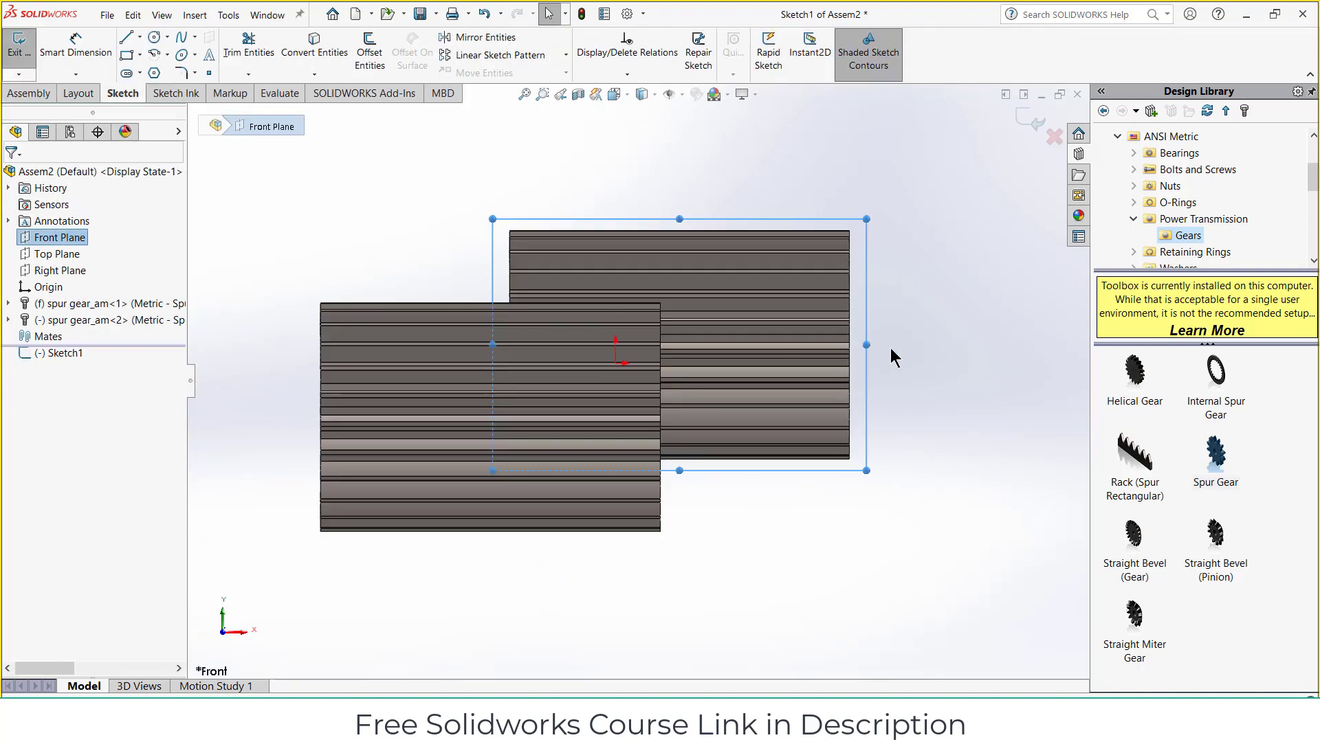
left_click(140, 37)
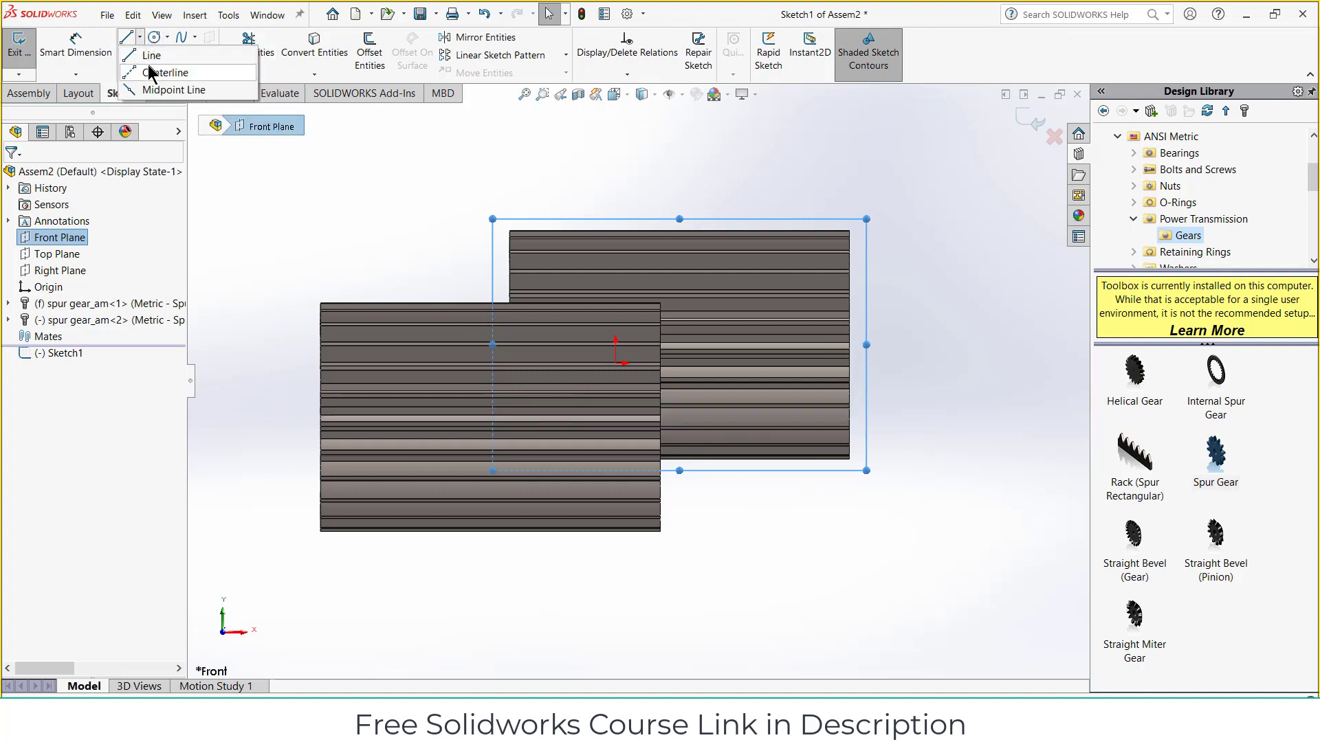
left_click(165, 70)
left_click(616, 364)
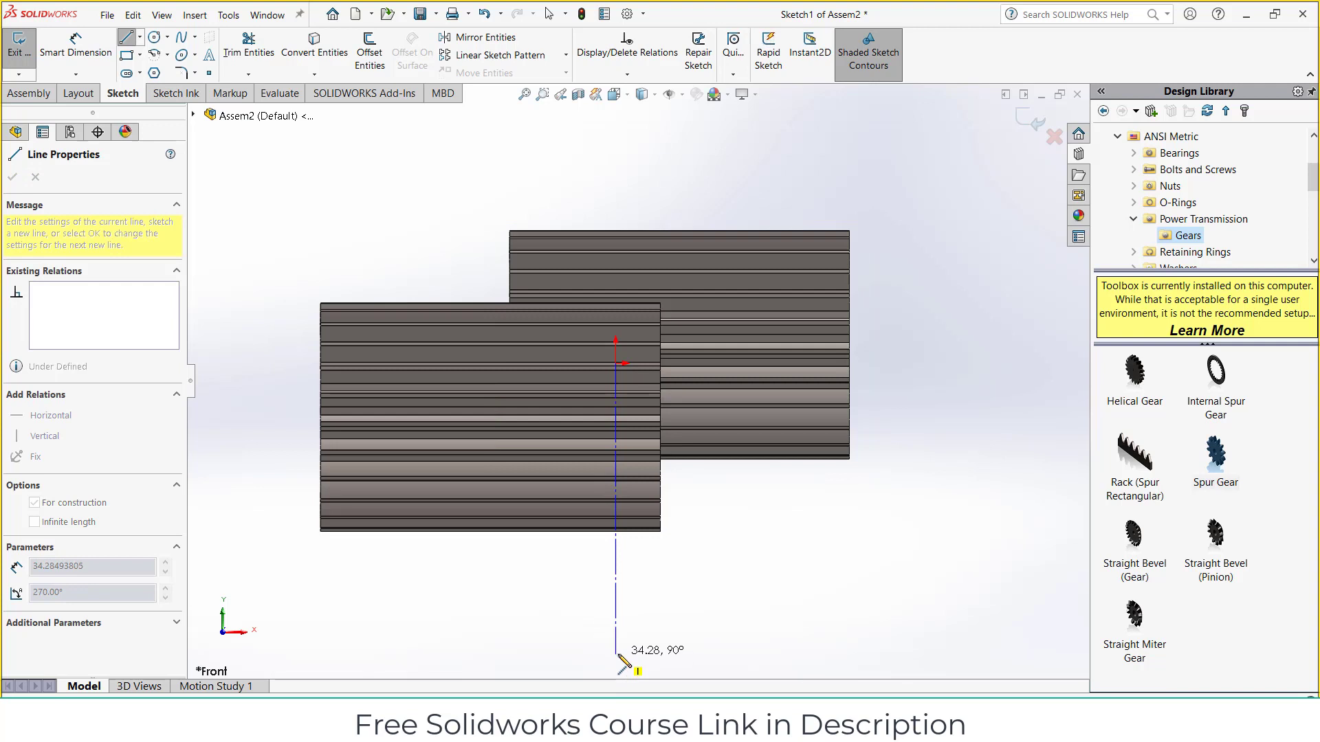
left_click(616, 654)
key("Escape")
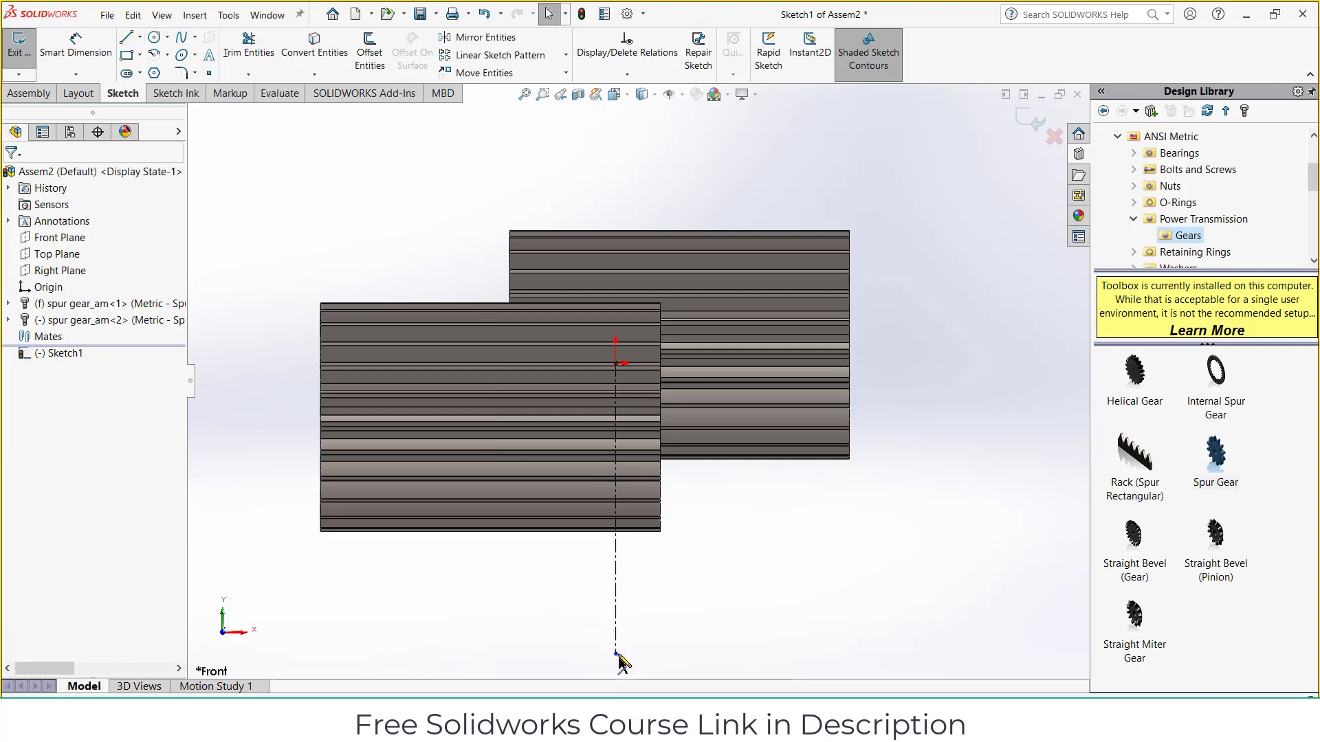
Step: Draw a second vertical centerline to the left, above the left gear
left_click(140, 37)
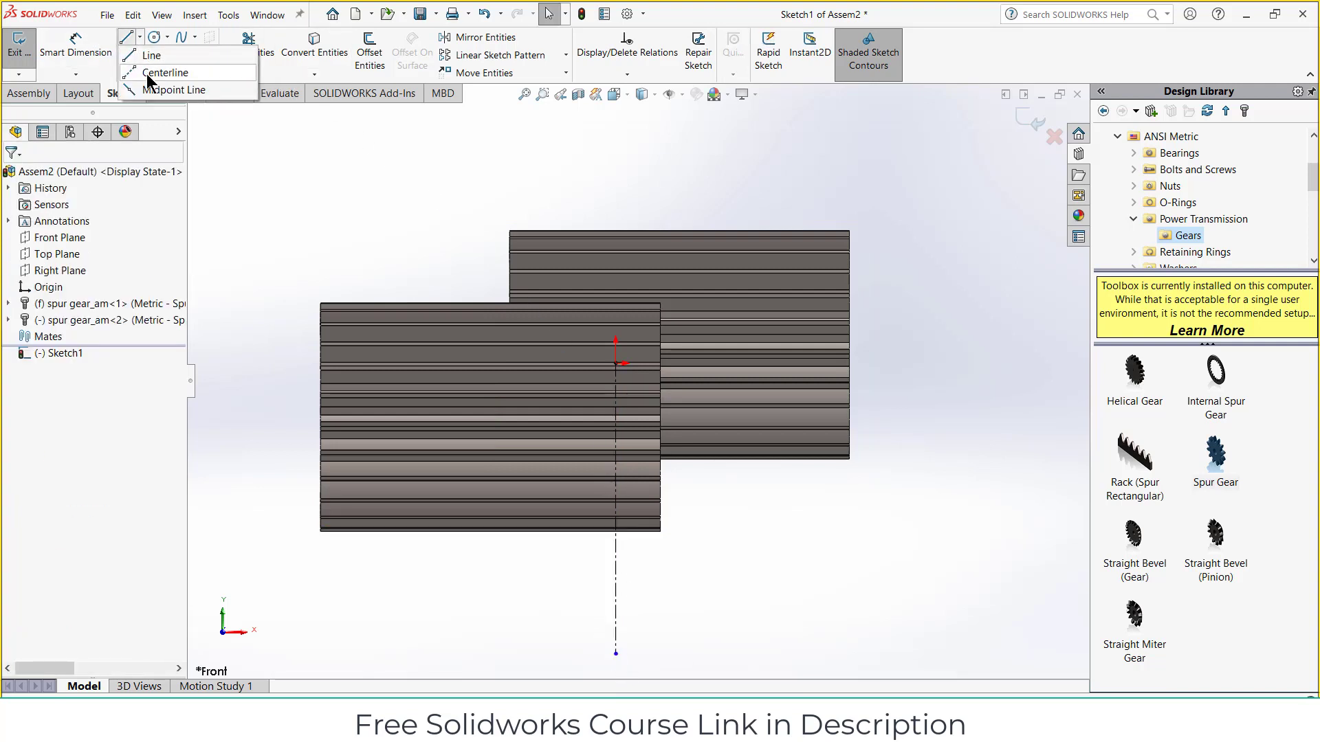
left_click(161, 68)
left_click(363, 180)
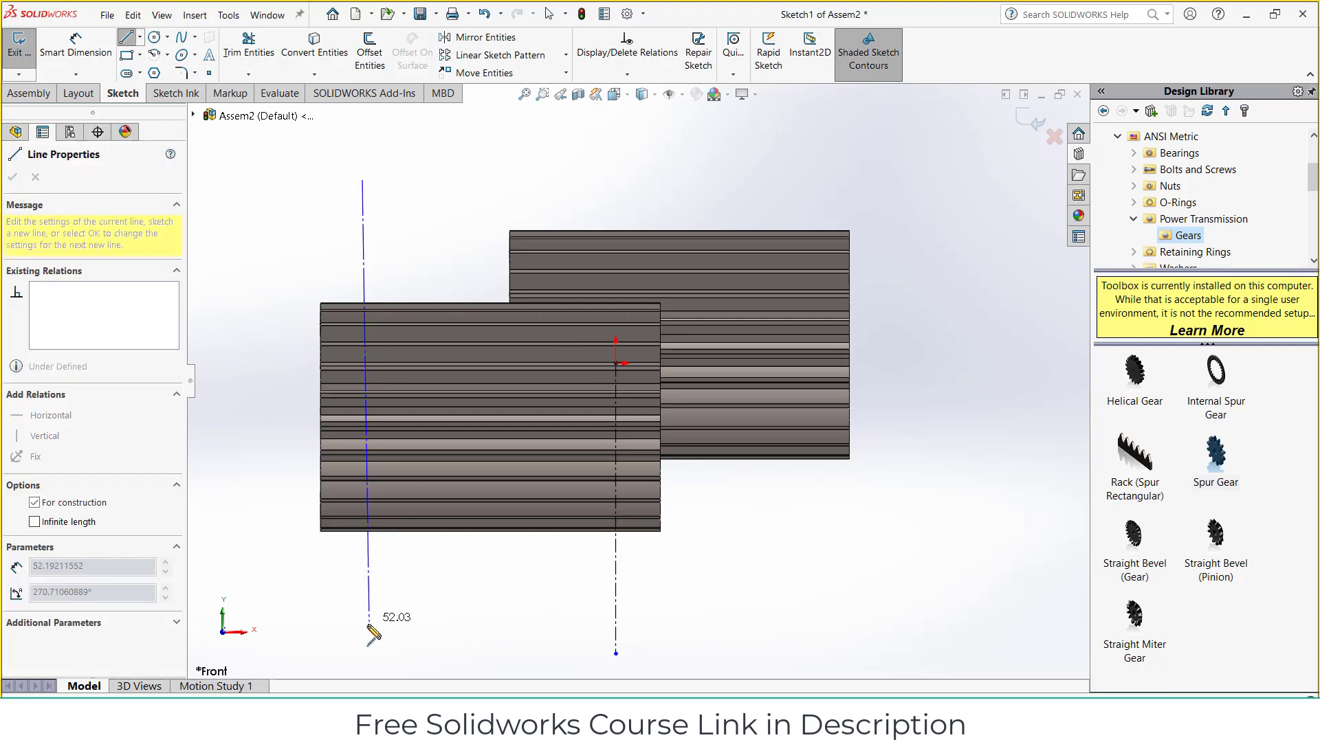
left_click(362, 647)
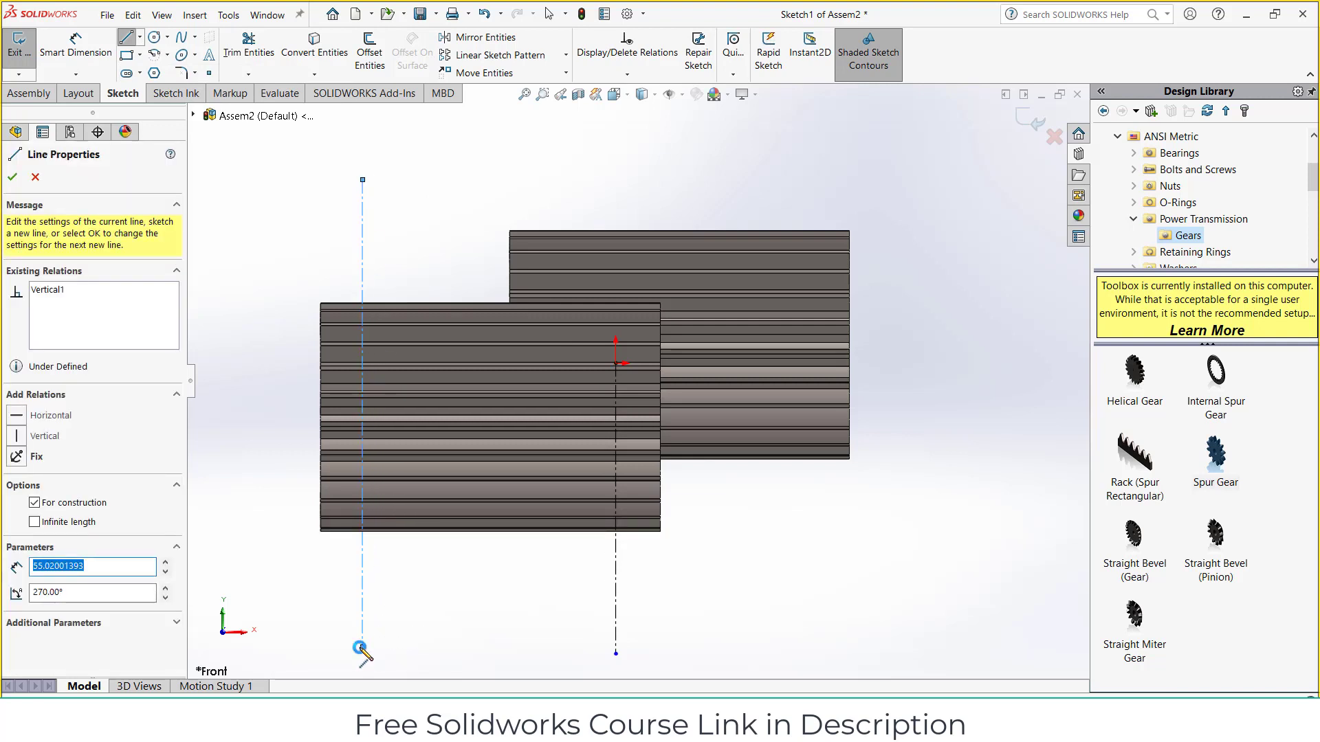
key("Escape")
Step: Dimension the spacing between the two centerlines to 25 mm and exit the sketch
left_click(75, 44)
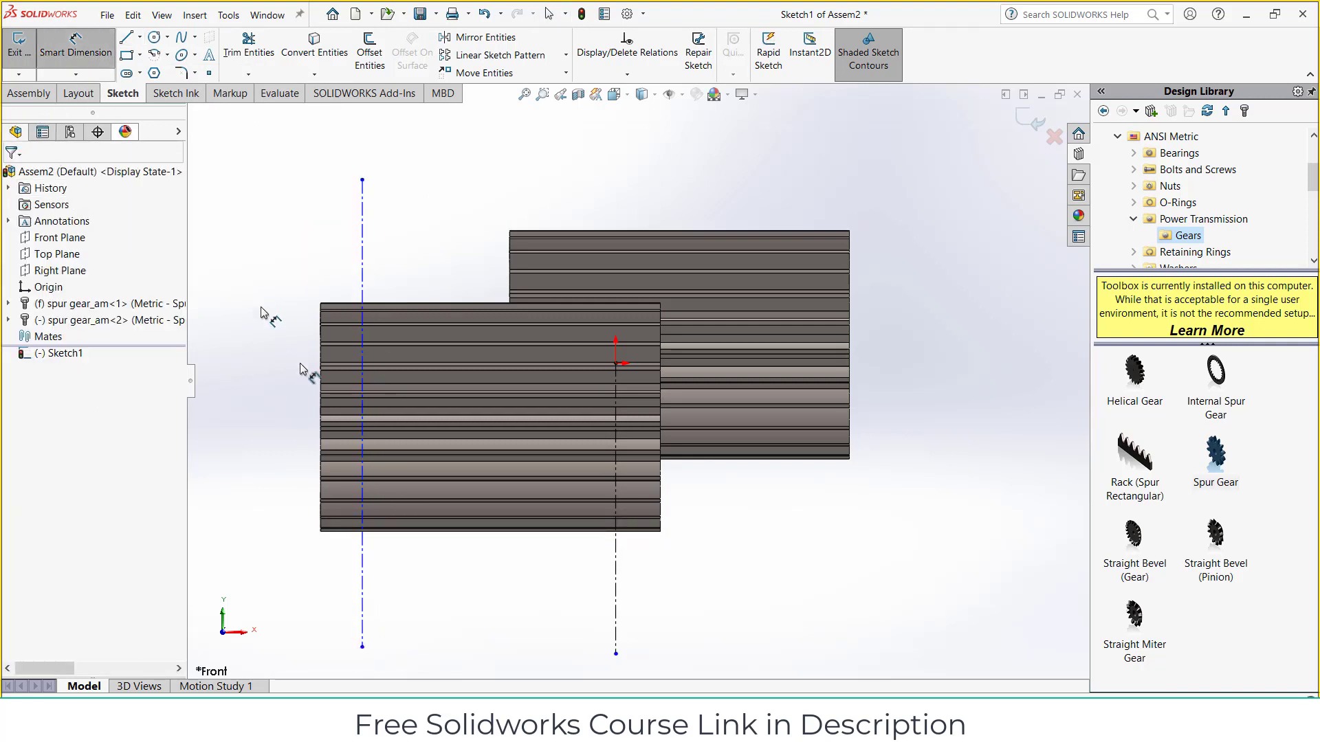
left_click(363, 583)
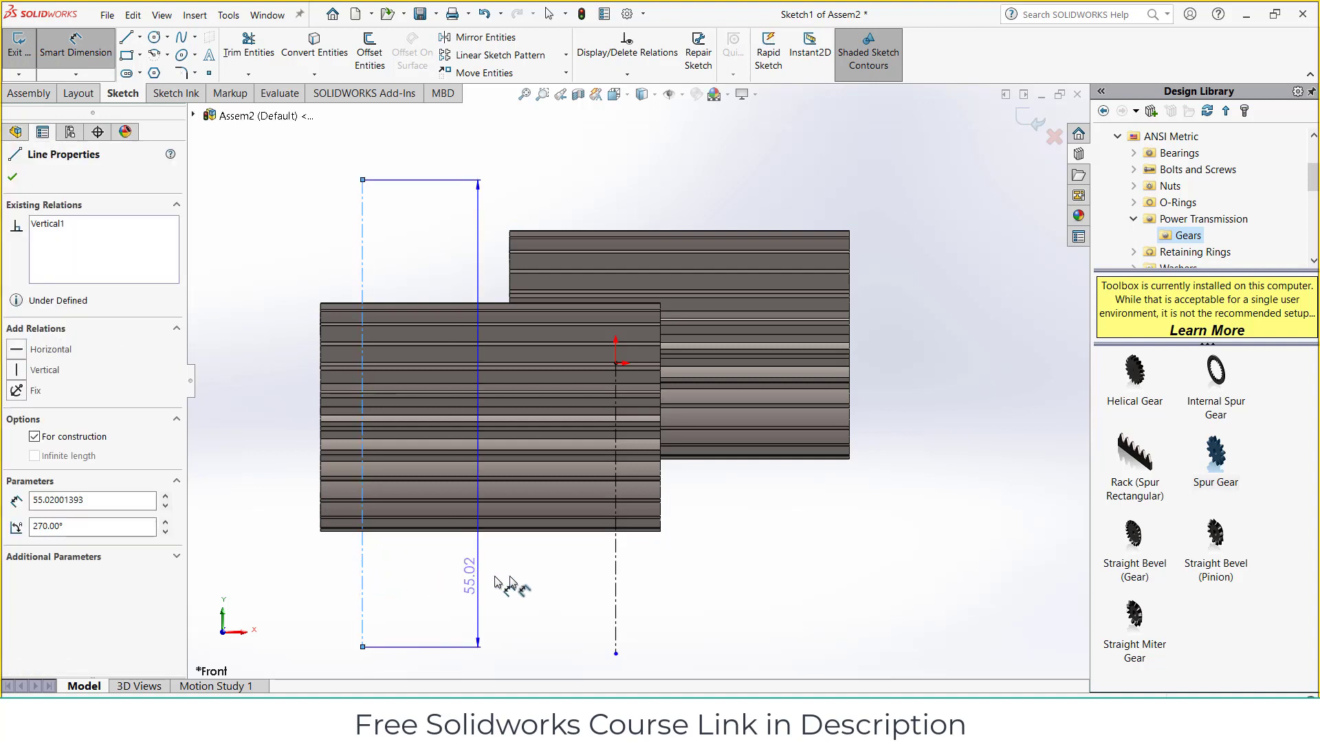
left_click(615, 560)
left_click(536, 596)
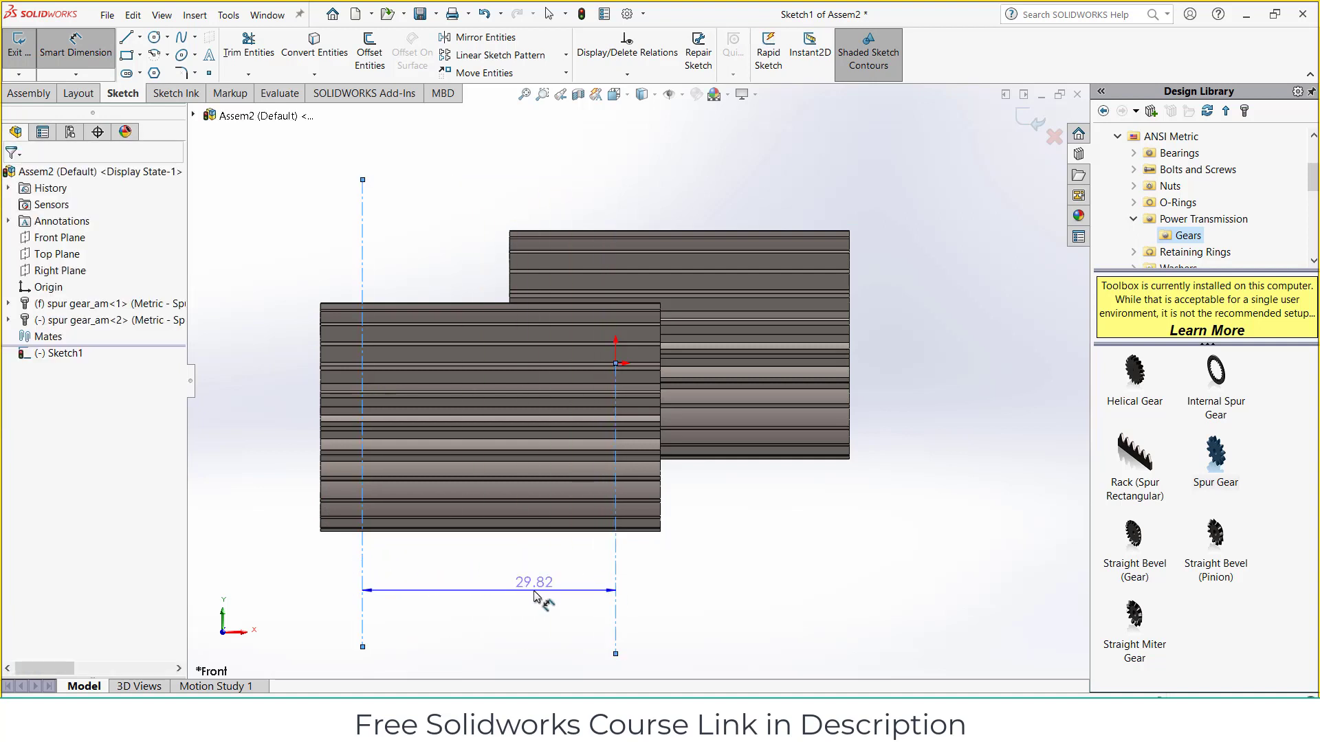
type("25")
key("Return")
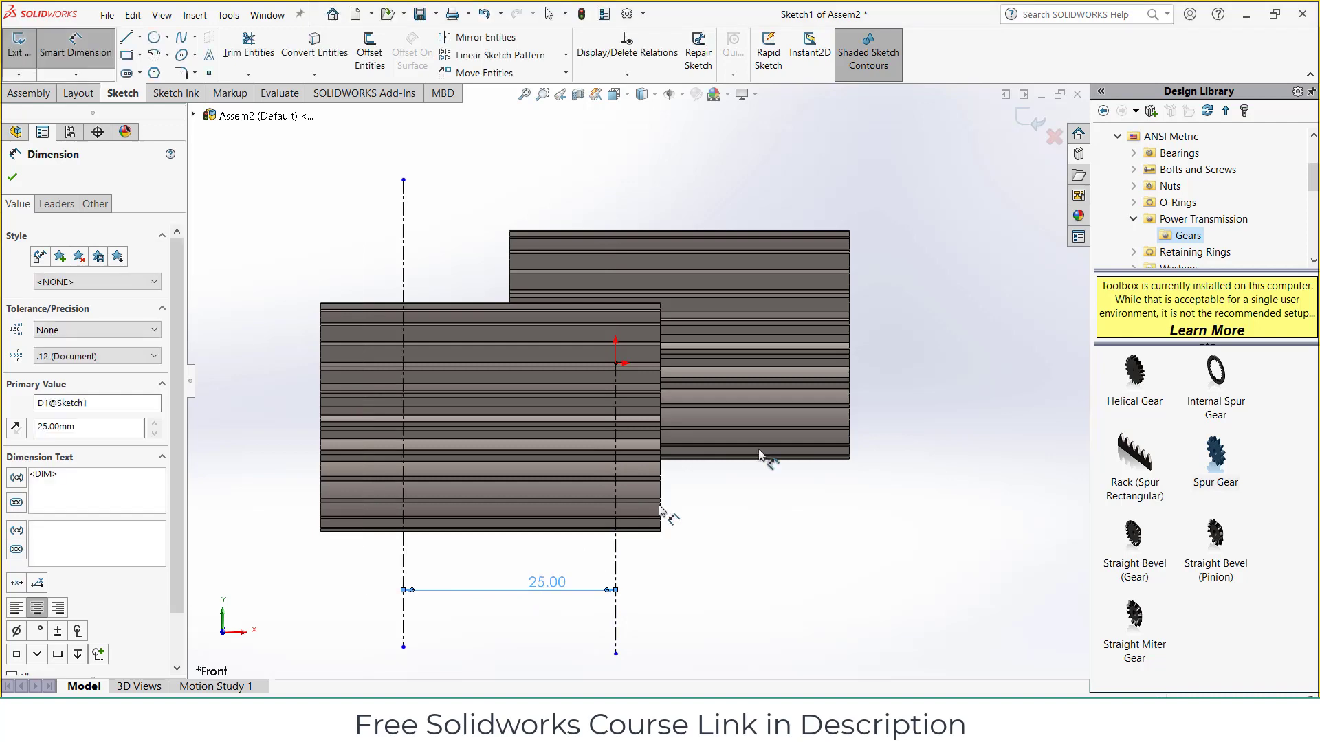
left_click(1032, 123)
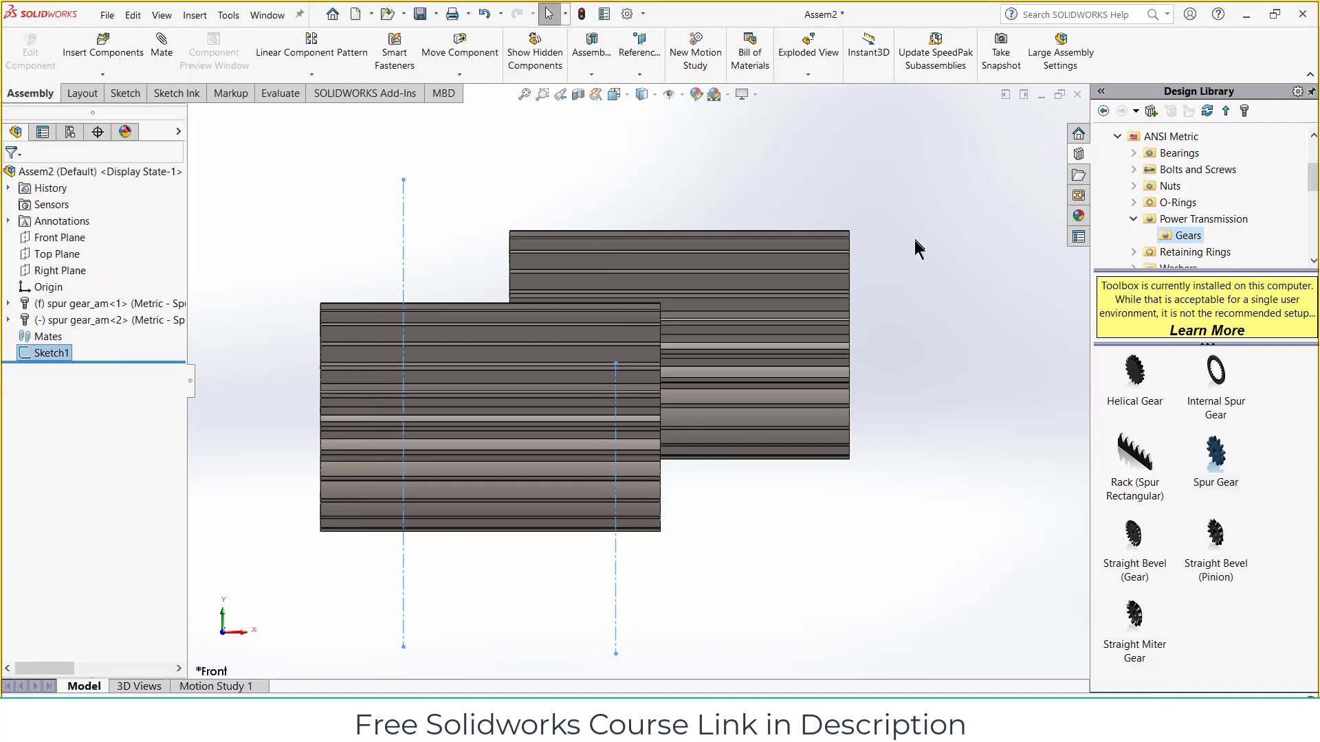
Step: Make the gear's bore concentric with the left centerline, Line2@Sketch1
middle_click_drag(915, 240, 919, 253)
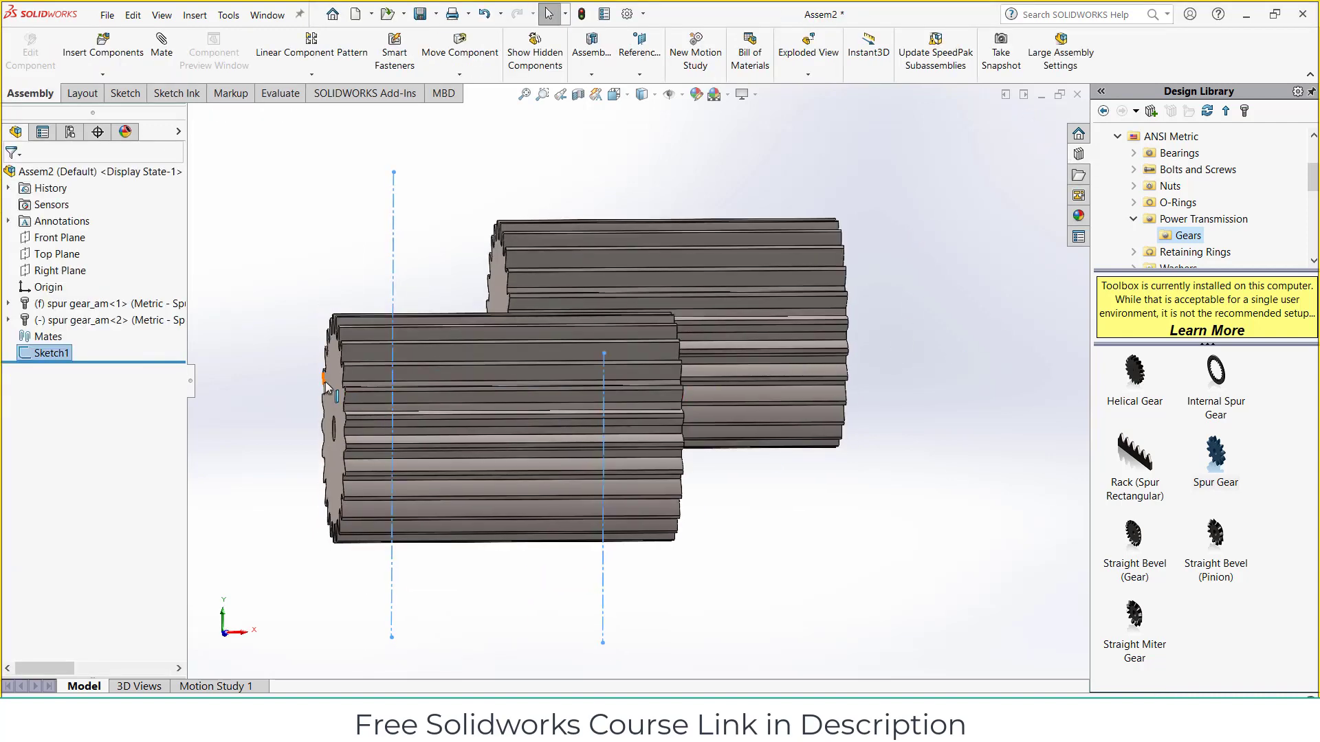
left_click_drag(346, 344, 329, 382)
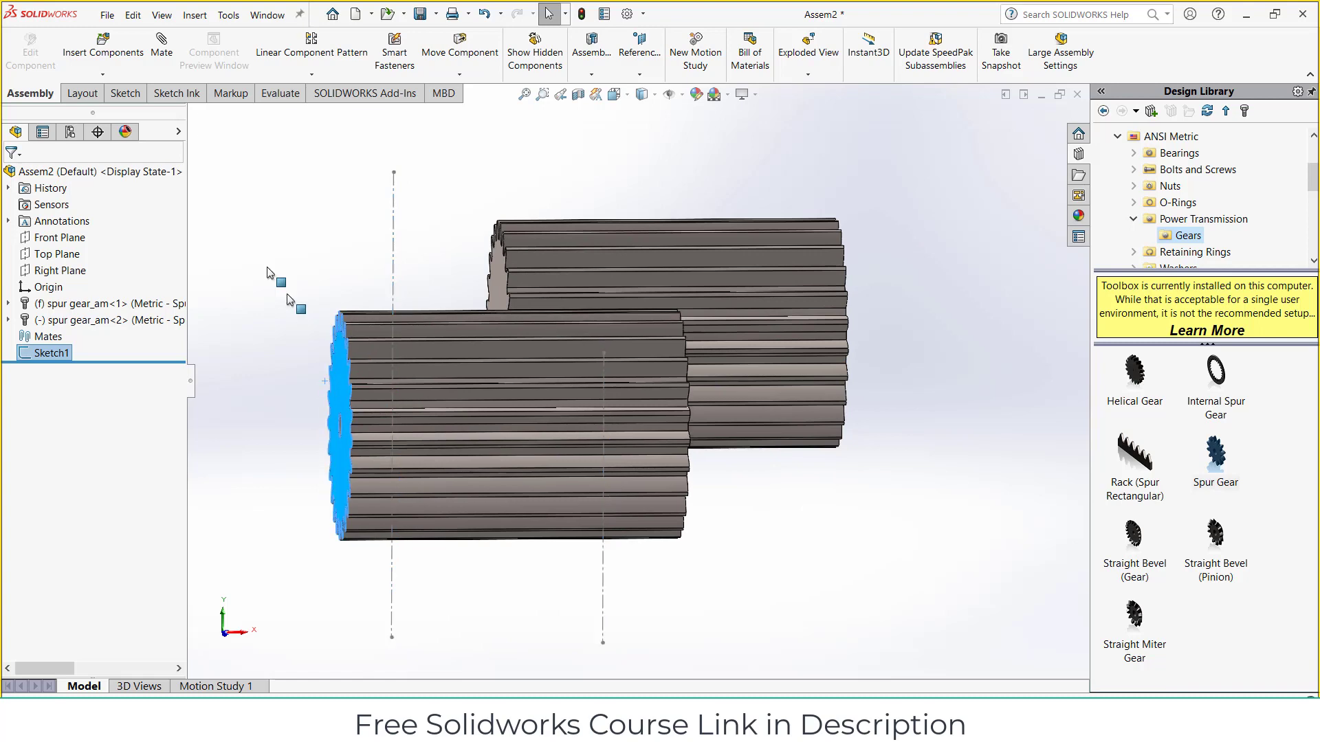
left_click(196, 132)
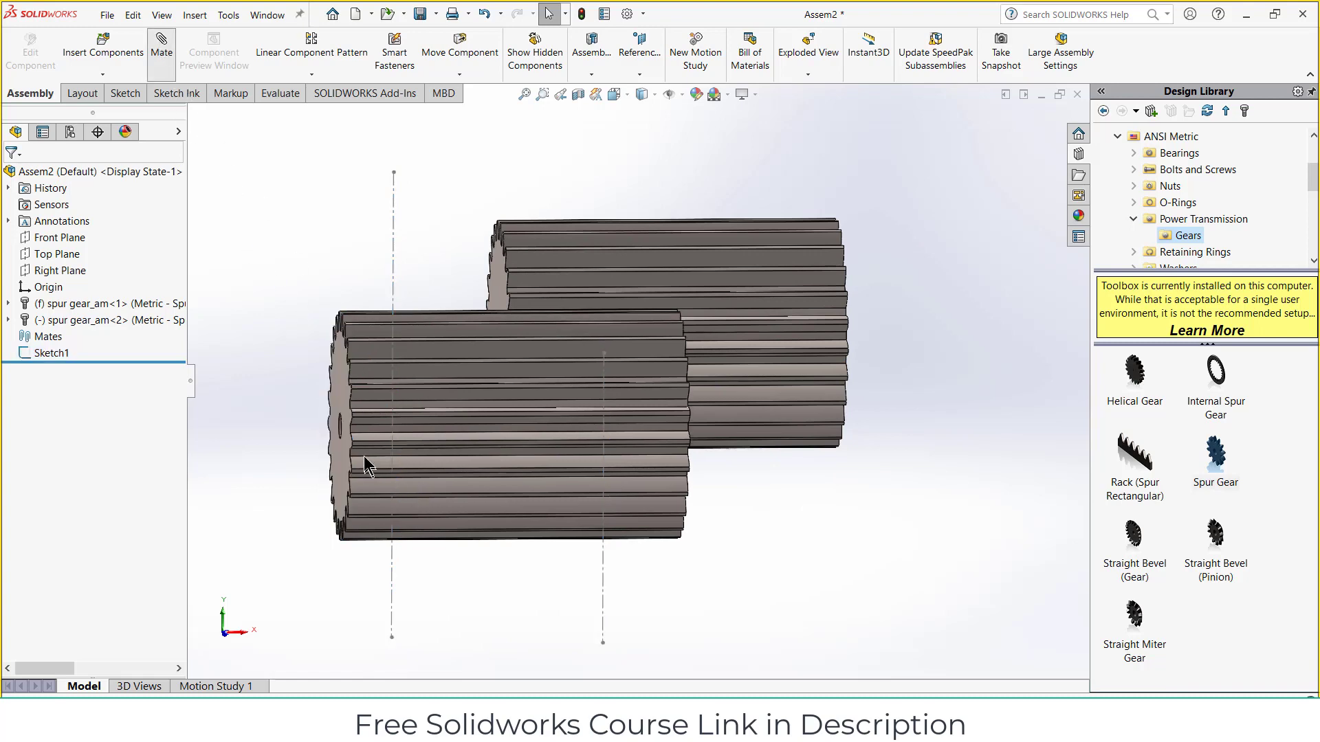
scroll(364, 455, "down", 5)
middle_click_drag(364, 456, 313, 398)
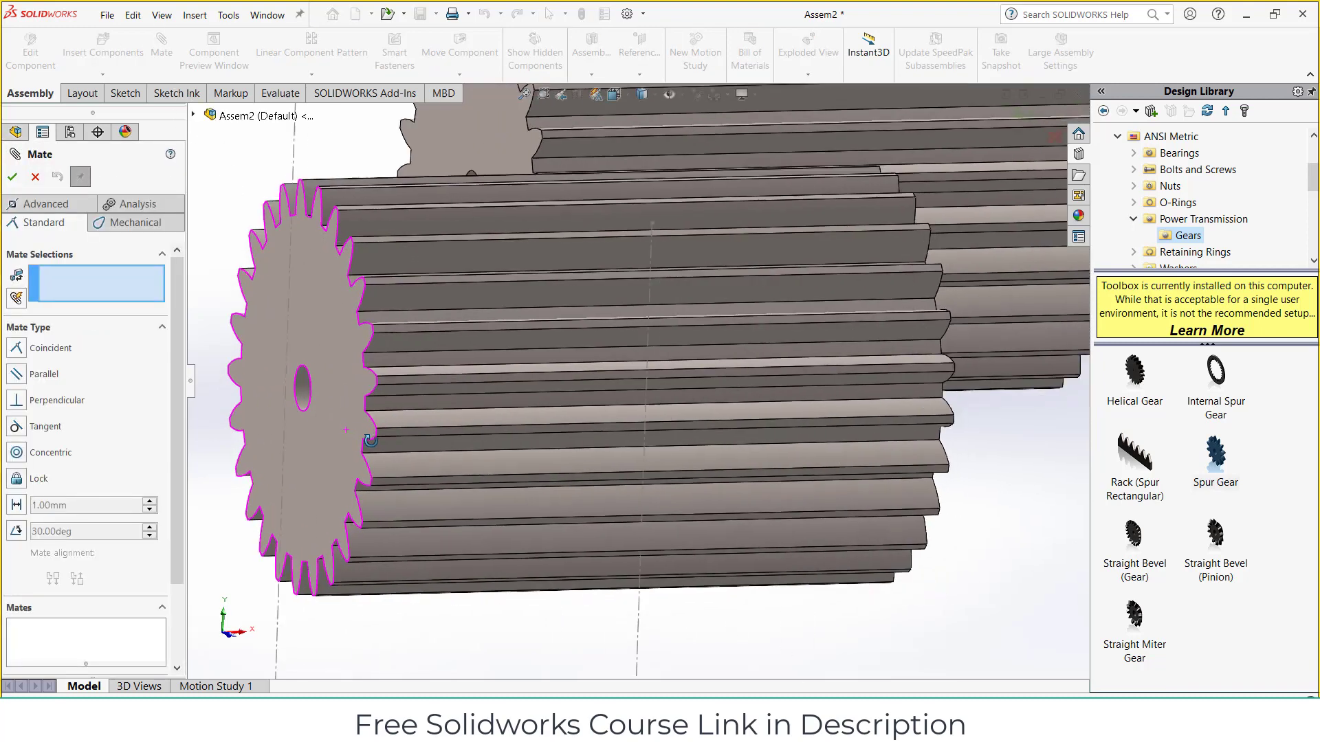
left_click(303, 391)
left_click(287, 163)
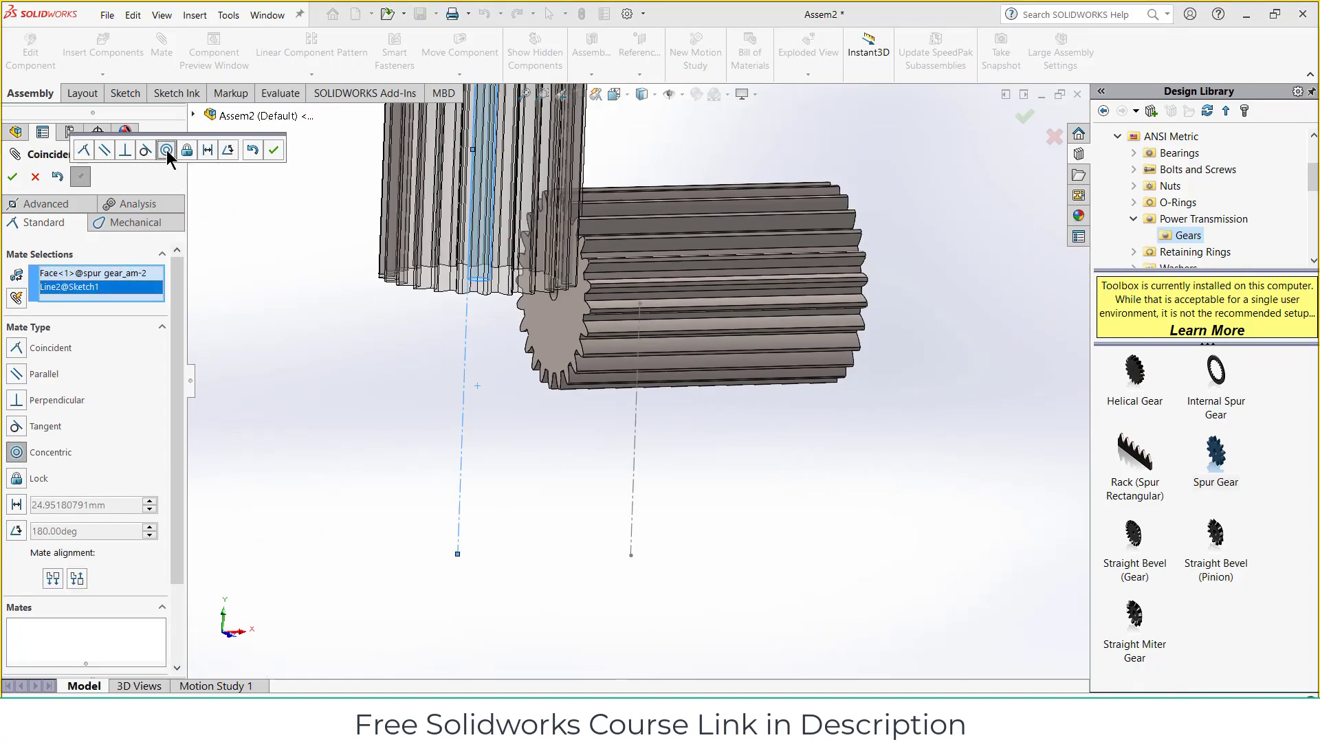
left_click(167, 150)
key("f")
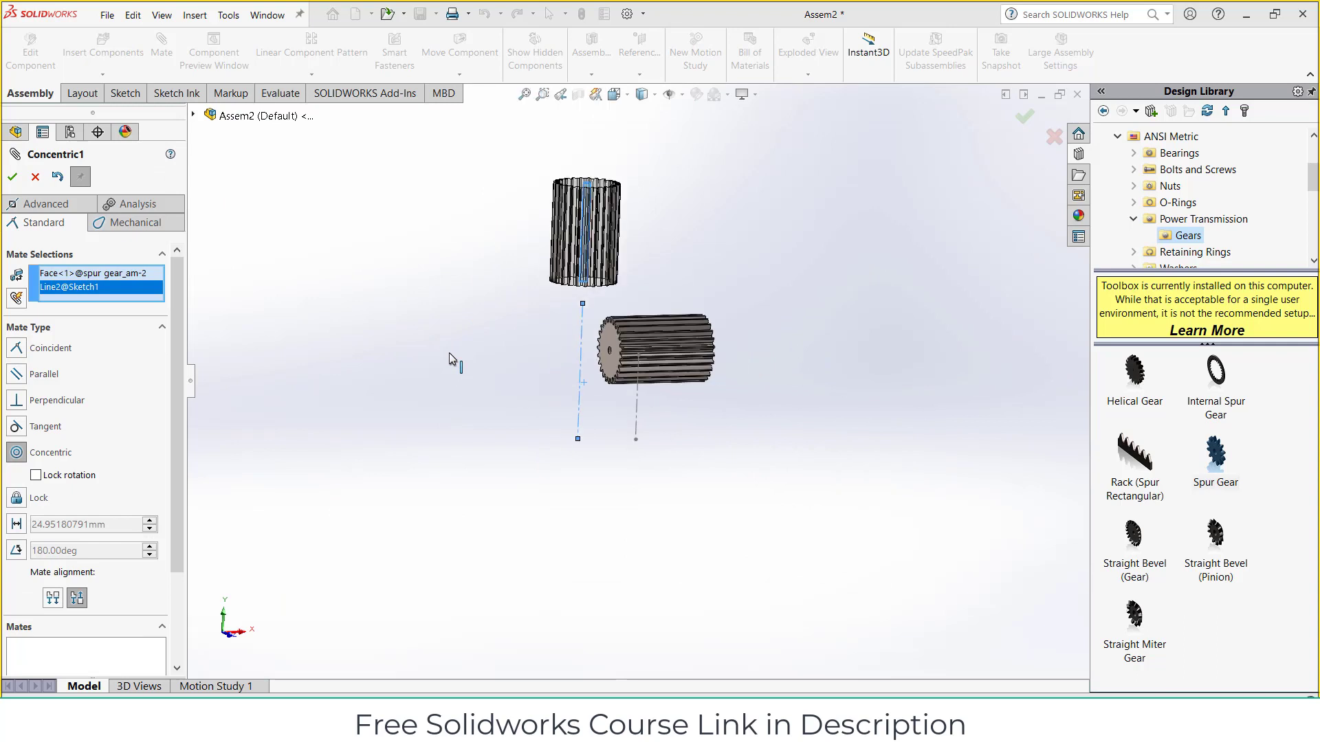
left_click(12, 177)
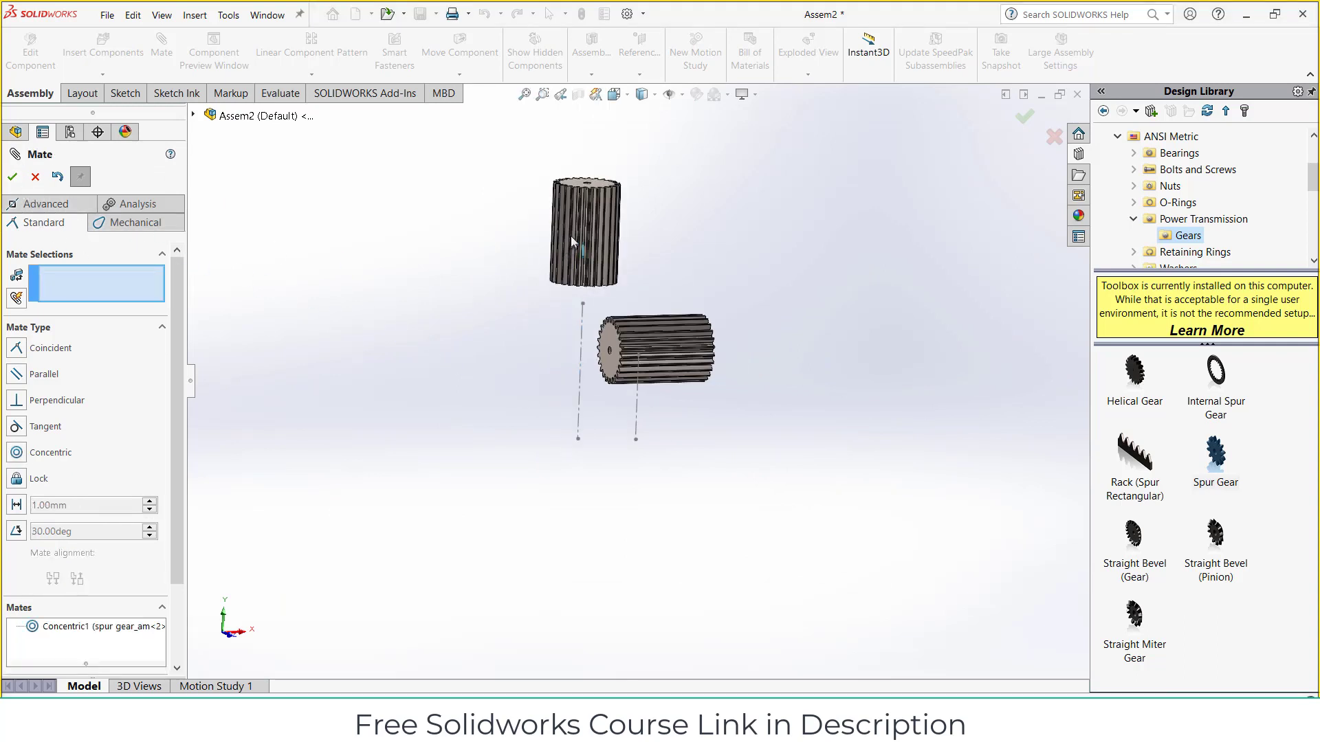
Step: Drag the upright gear down beside the other gear and close the mate setup
scroll(638, 182, "down", 5)
left_click_drag(642, 163, 607, 490)
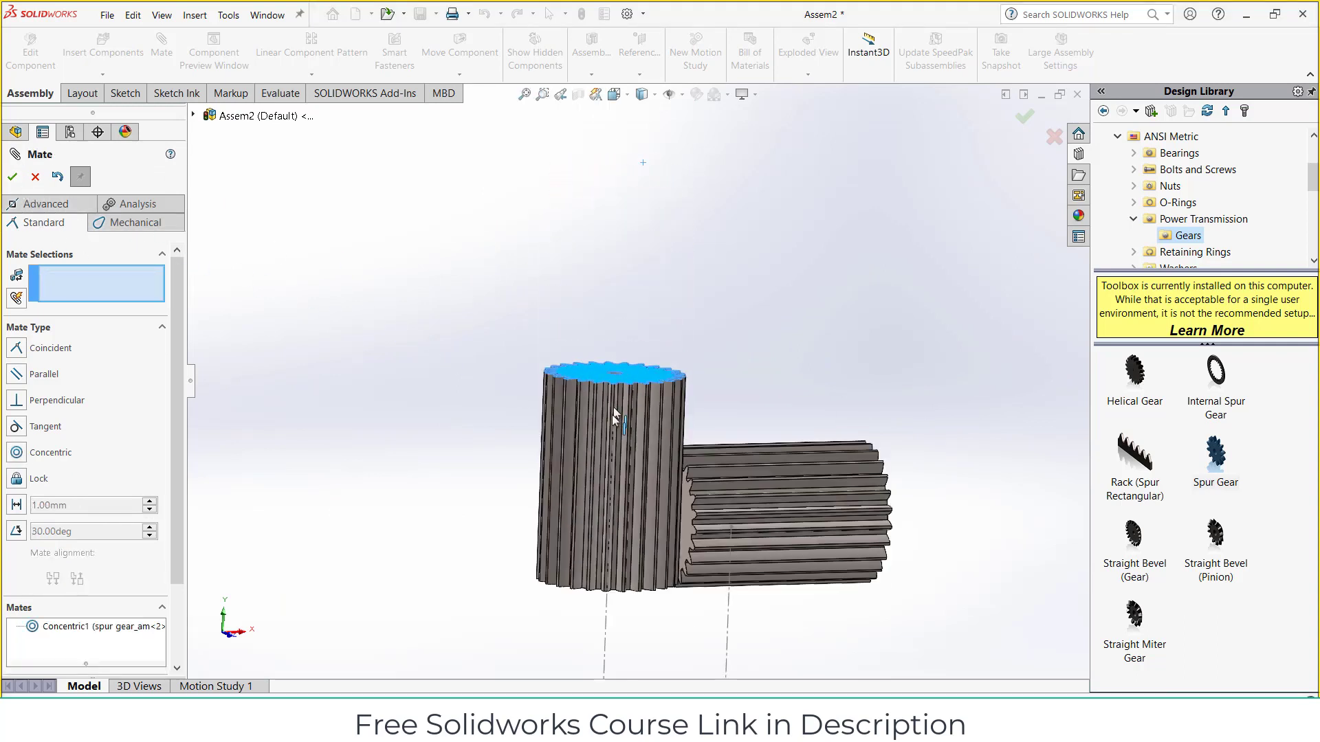
middle_click_drag(607, 490, 672, 494)
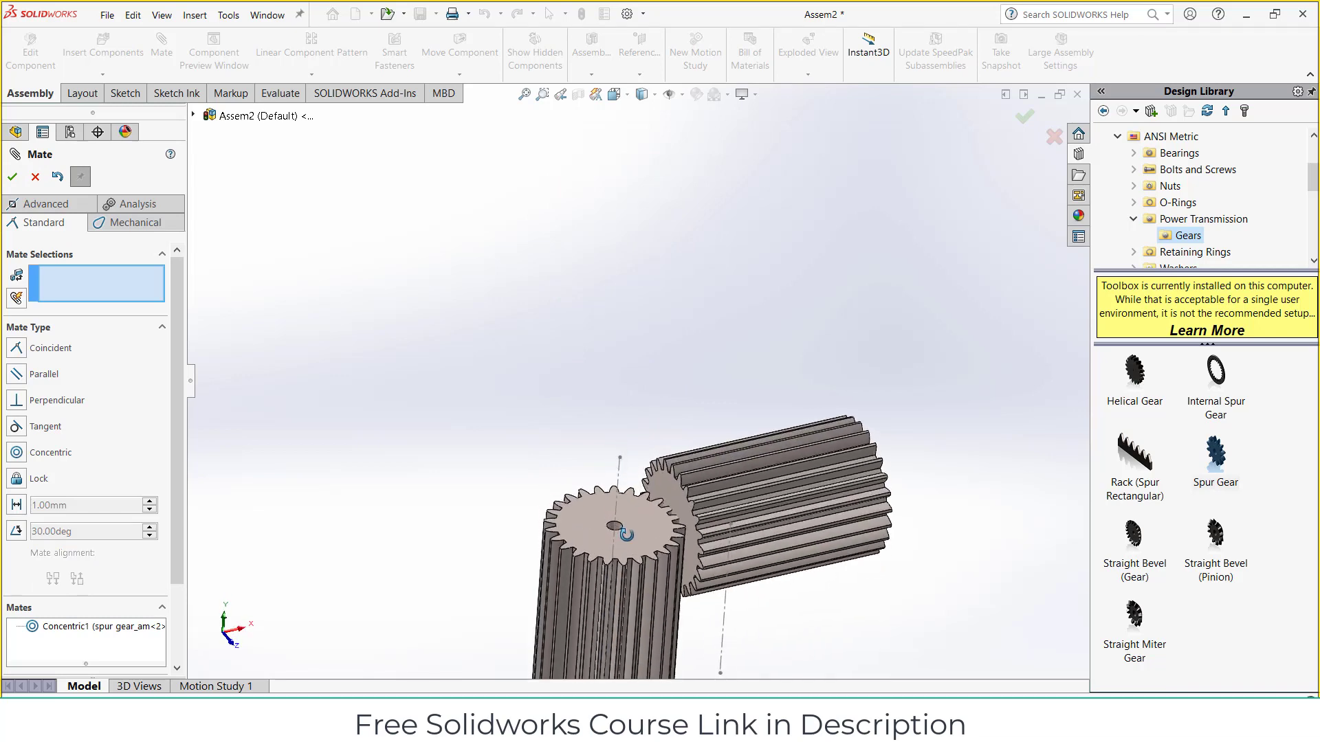
right_click(672, 494)
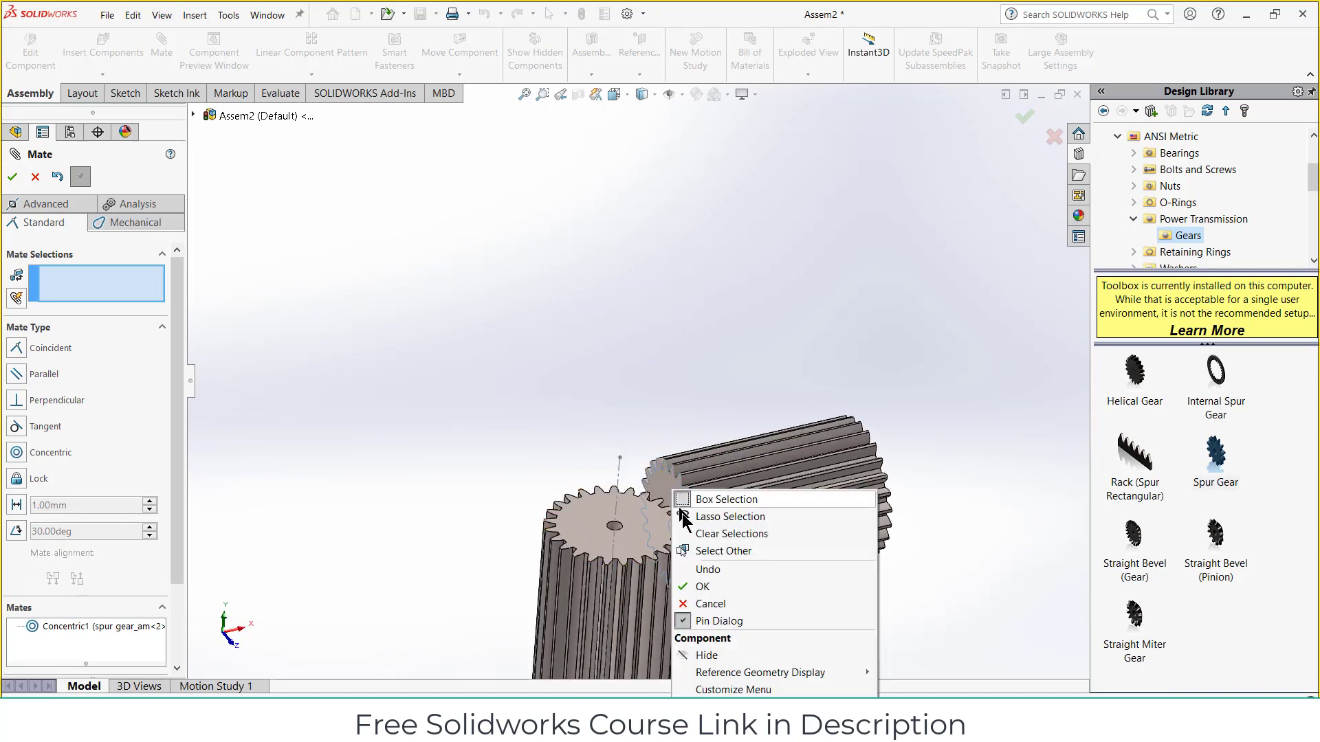
left_click(616, 348)
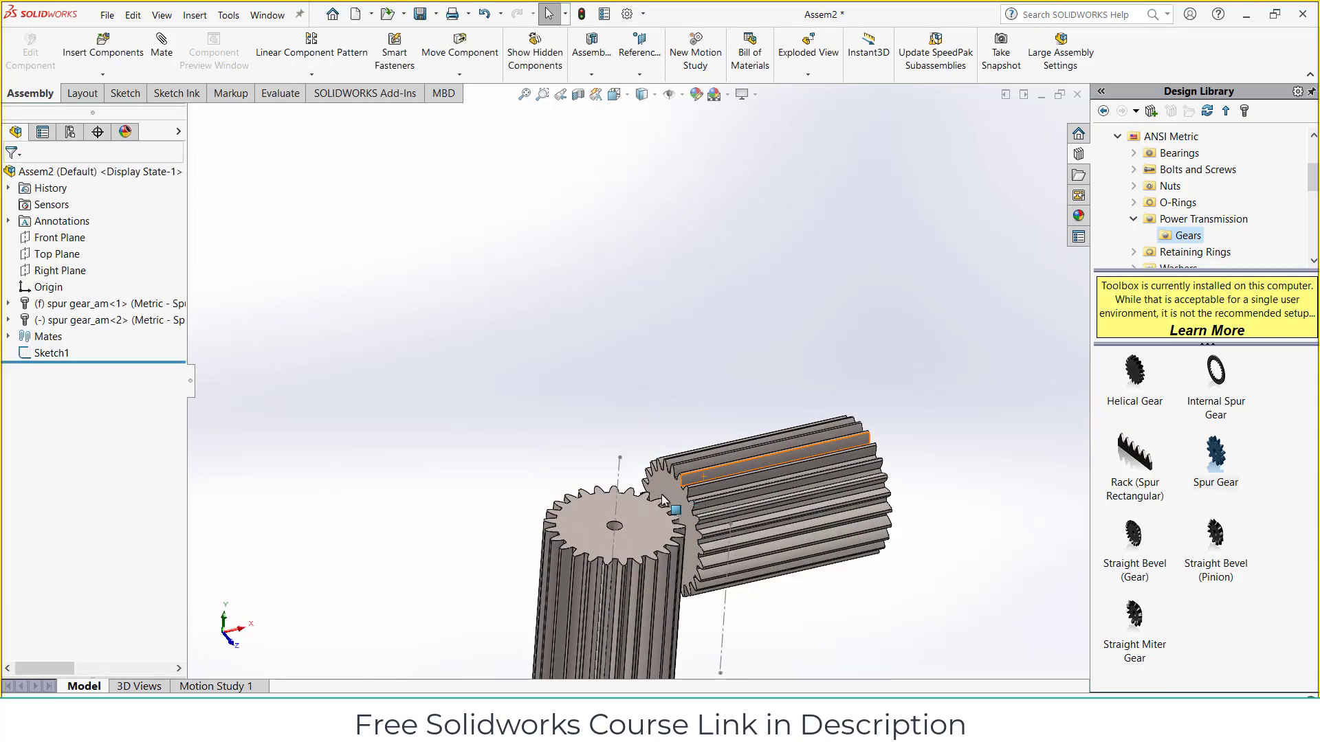
Step: Float the first gear, pull the second aside, and make its bore concentric with Line1
right_click(680, 500)
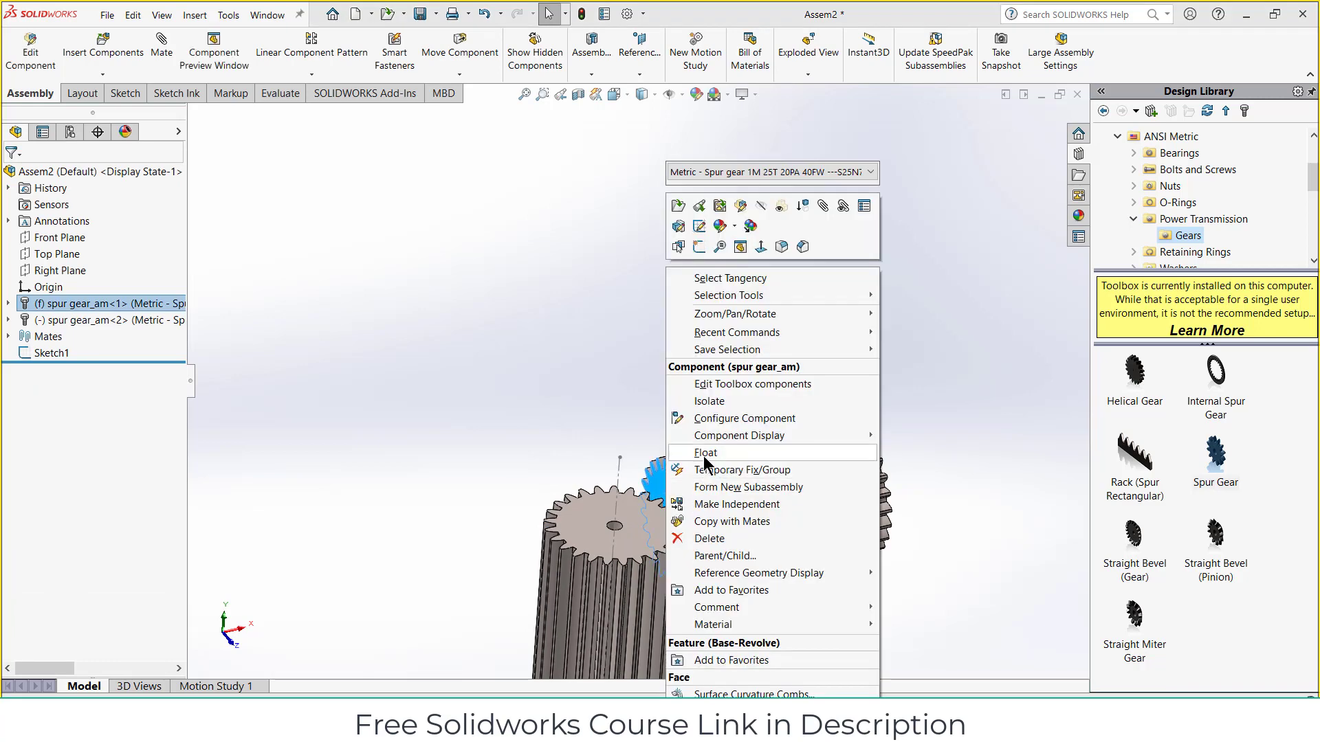
left_click(684, 453)
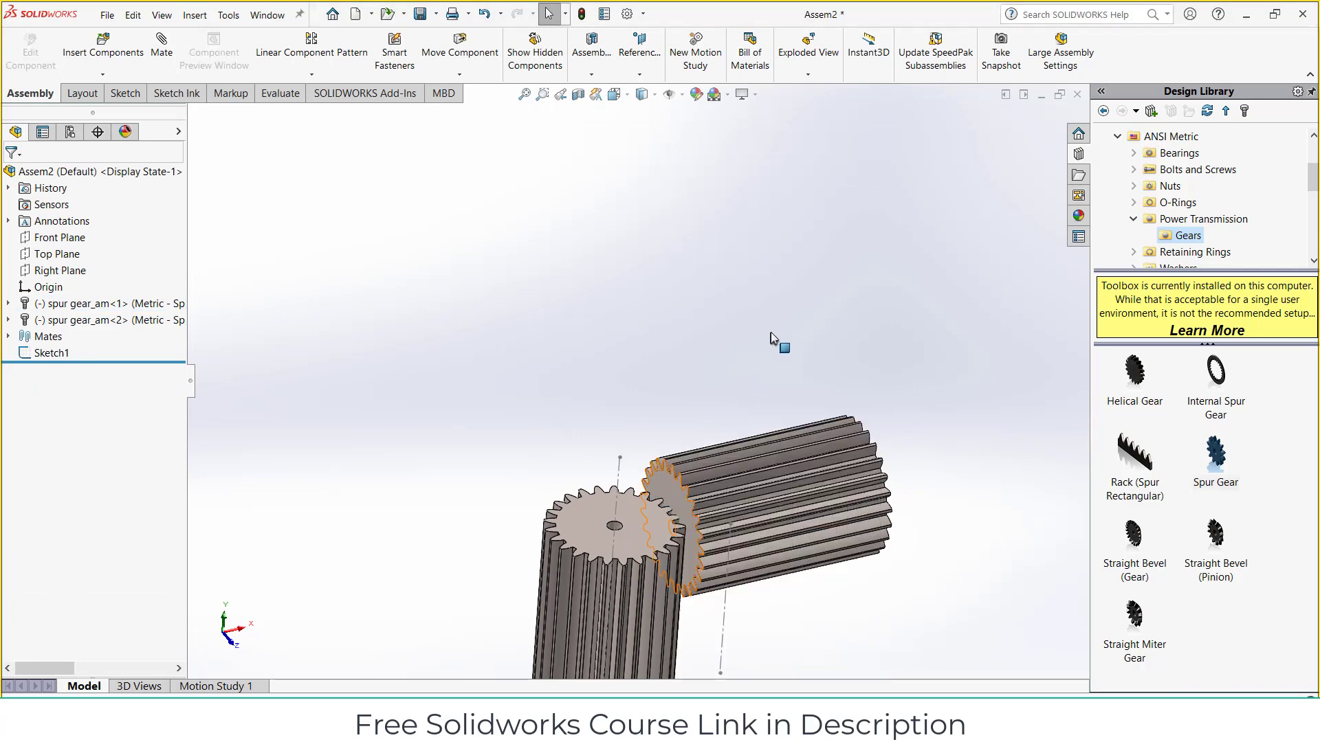
left_click_drag(770, 332, 773, 330)
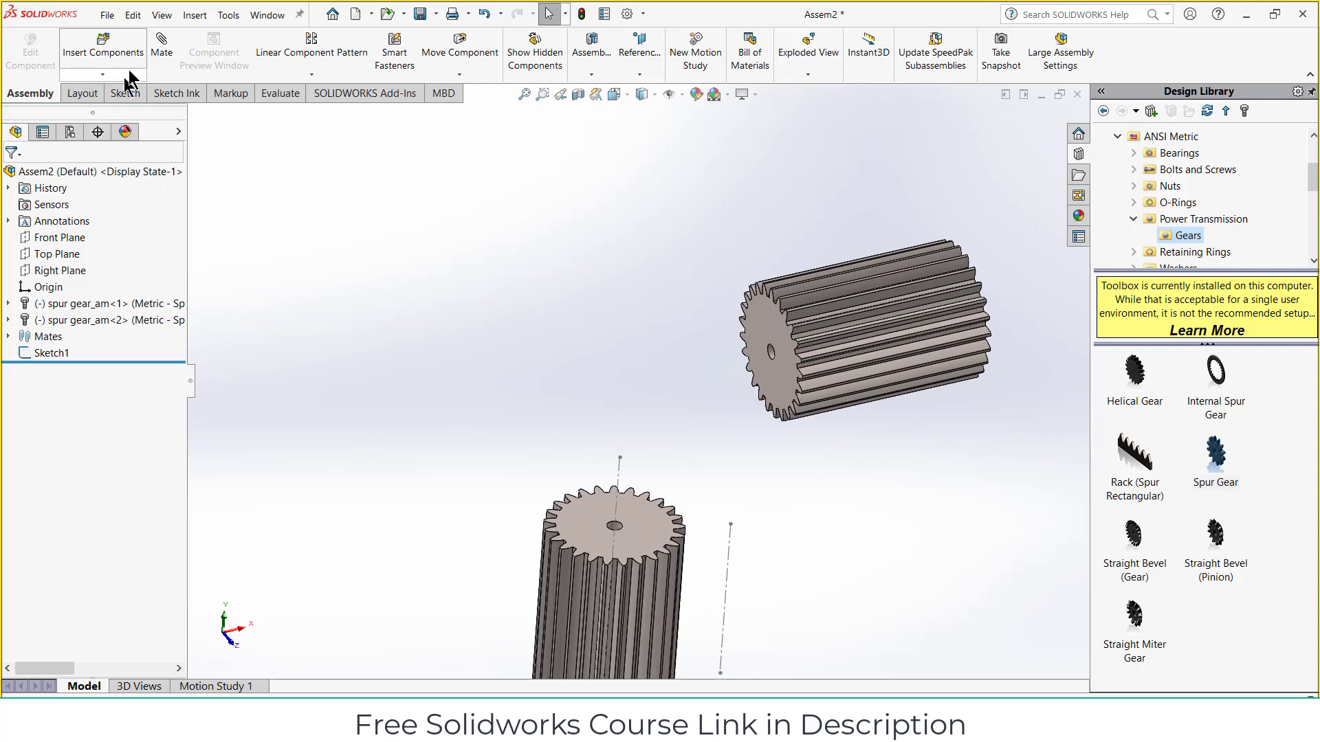
left_click(161, 48)
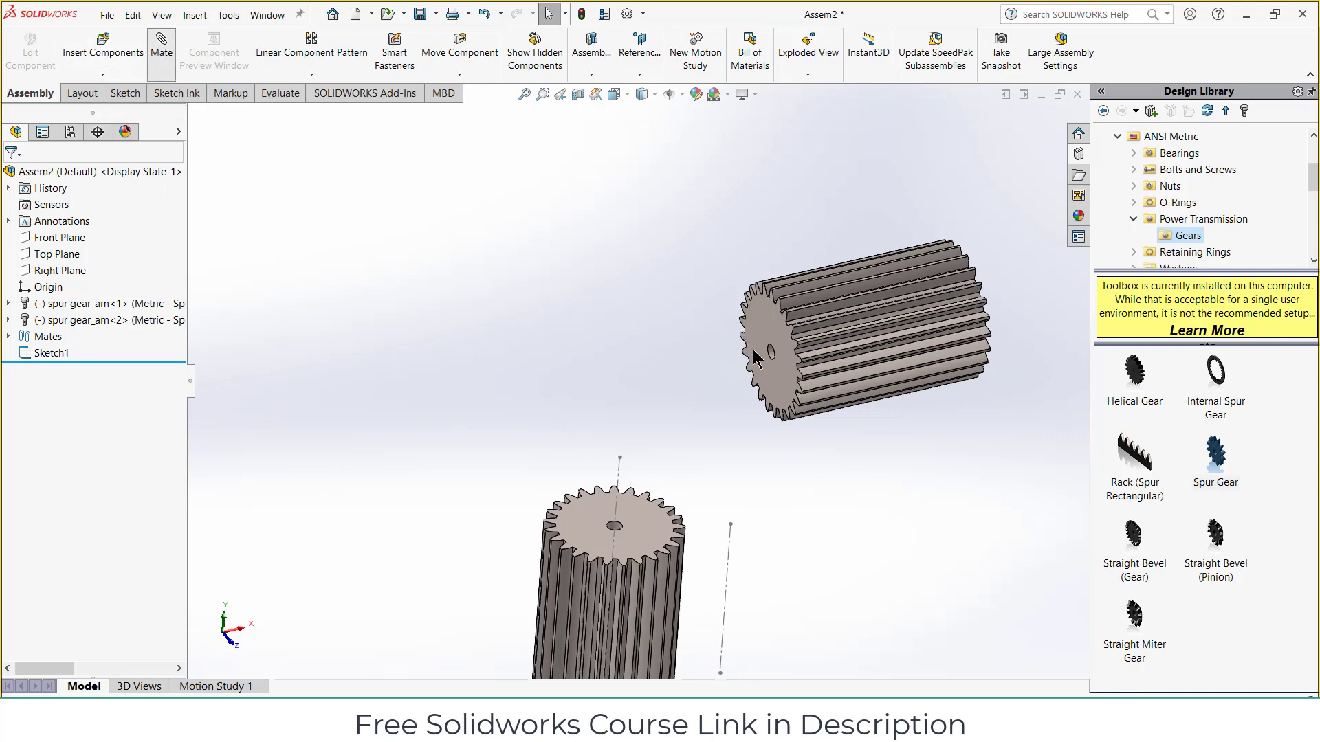
scroll(752, 349, "down", 3)
scroll(752, 349, "down", 3)
left_click(773, 354)
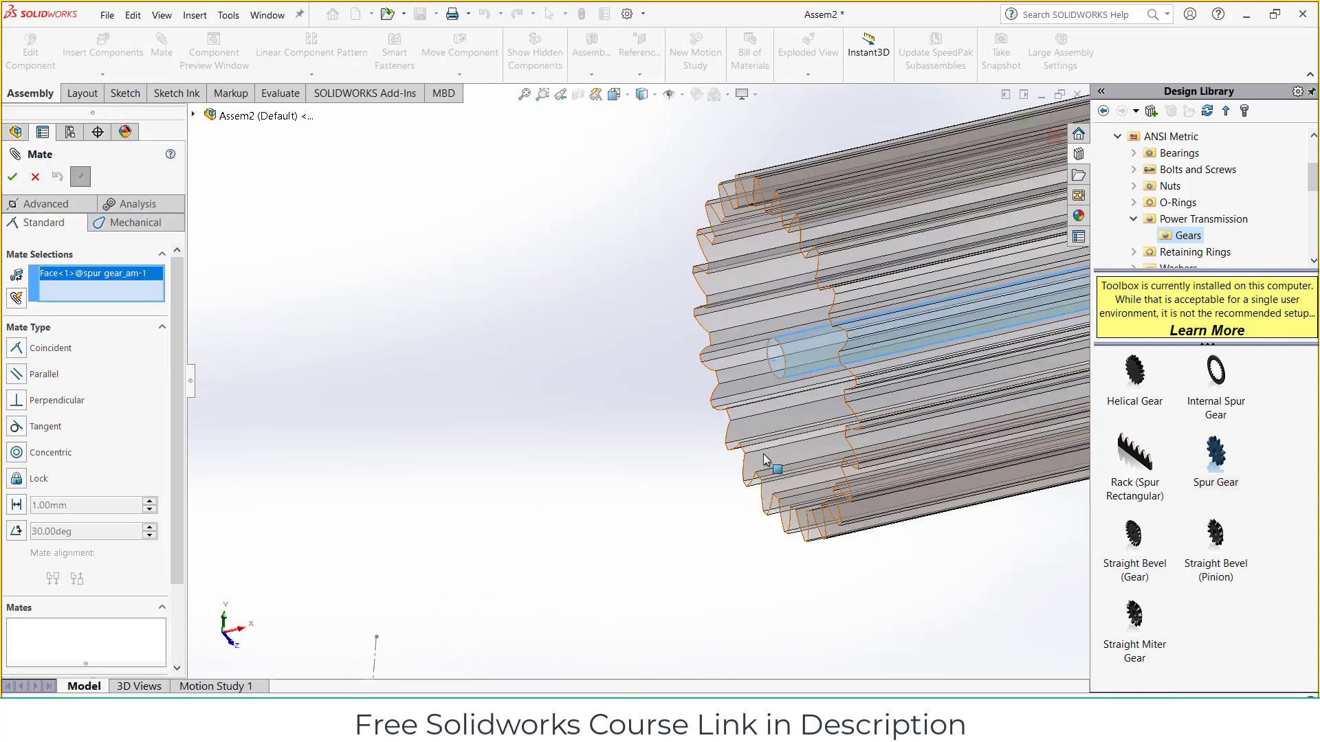
scroll(756, 467, "up", 3)
scroll(642, 590, "up", 2)
left_click(649, 595)
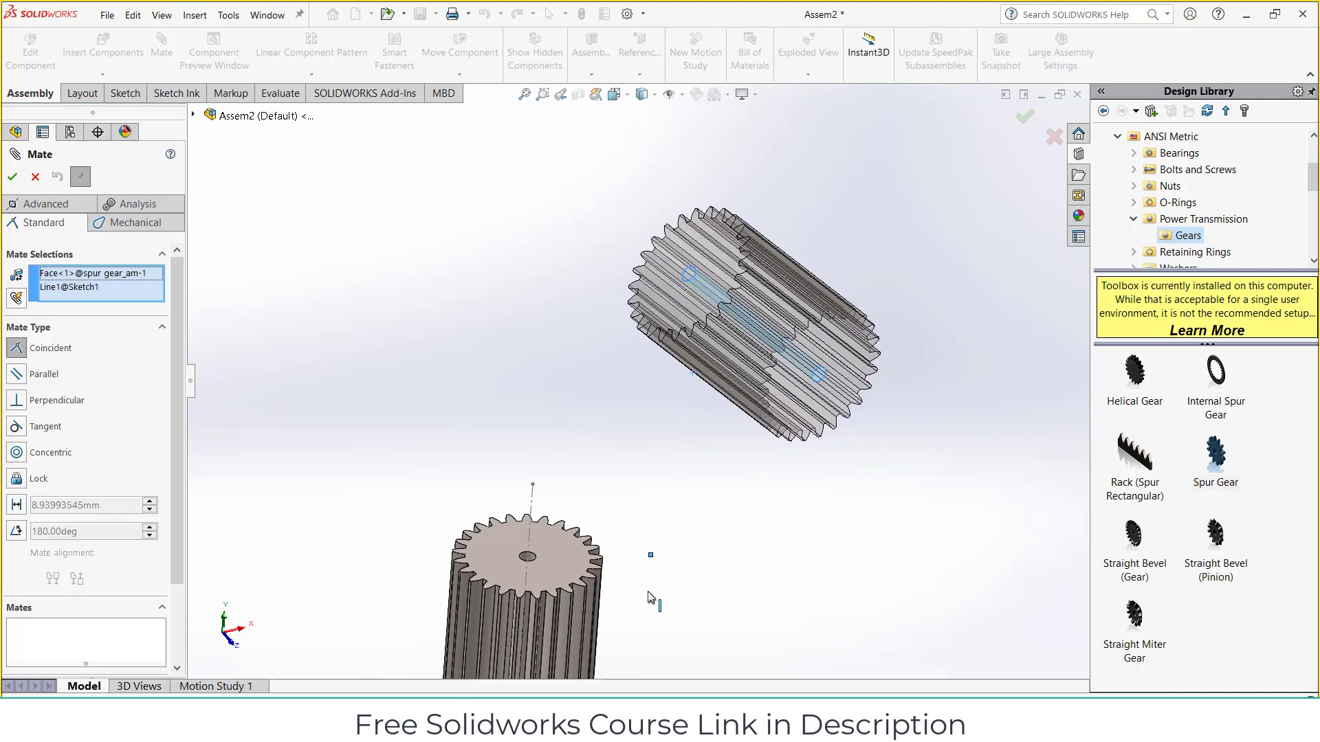
left_click(749, 614)
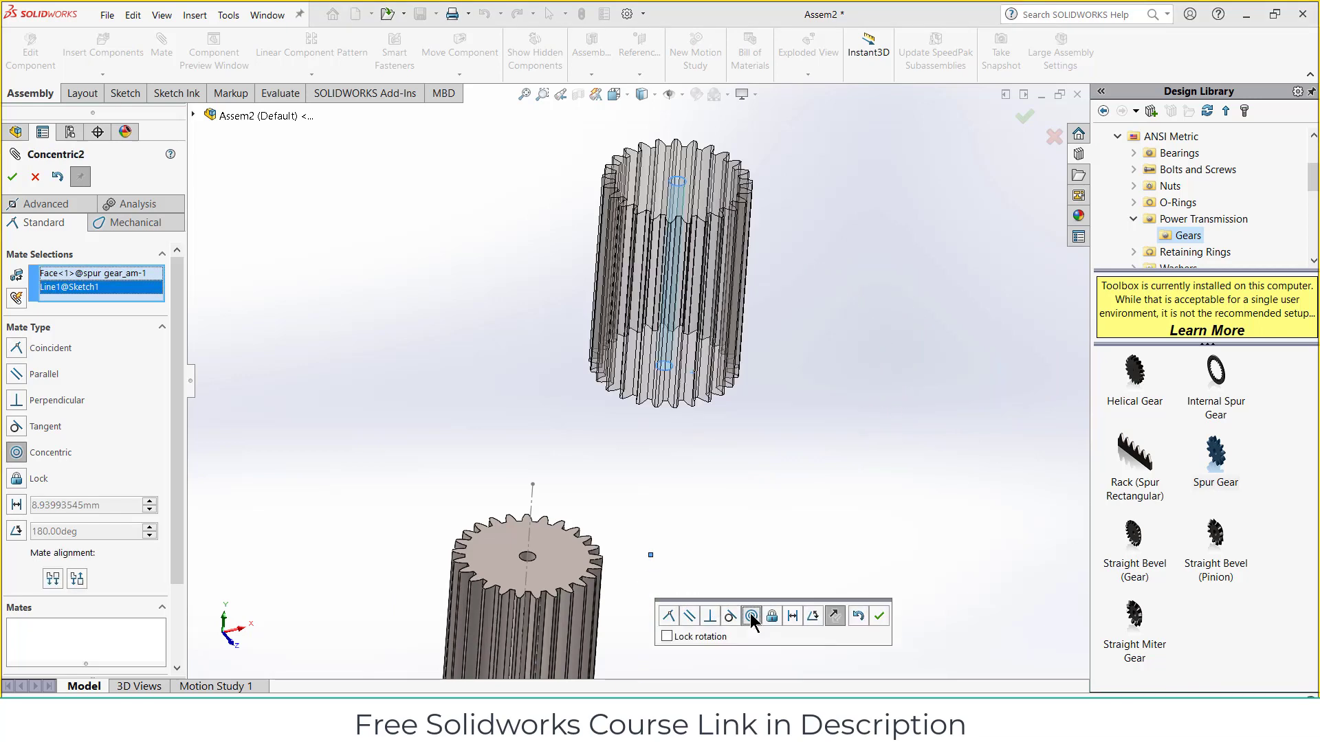
left_click(879, 616)
Step: Add a 20 mm Distance mate between the two gears' top faces
left_click(658, 201)
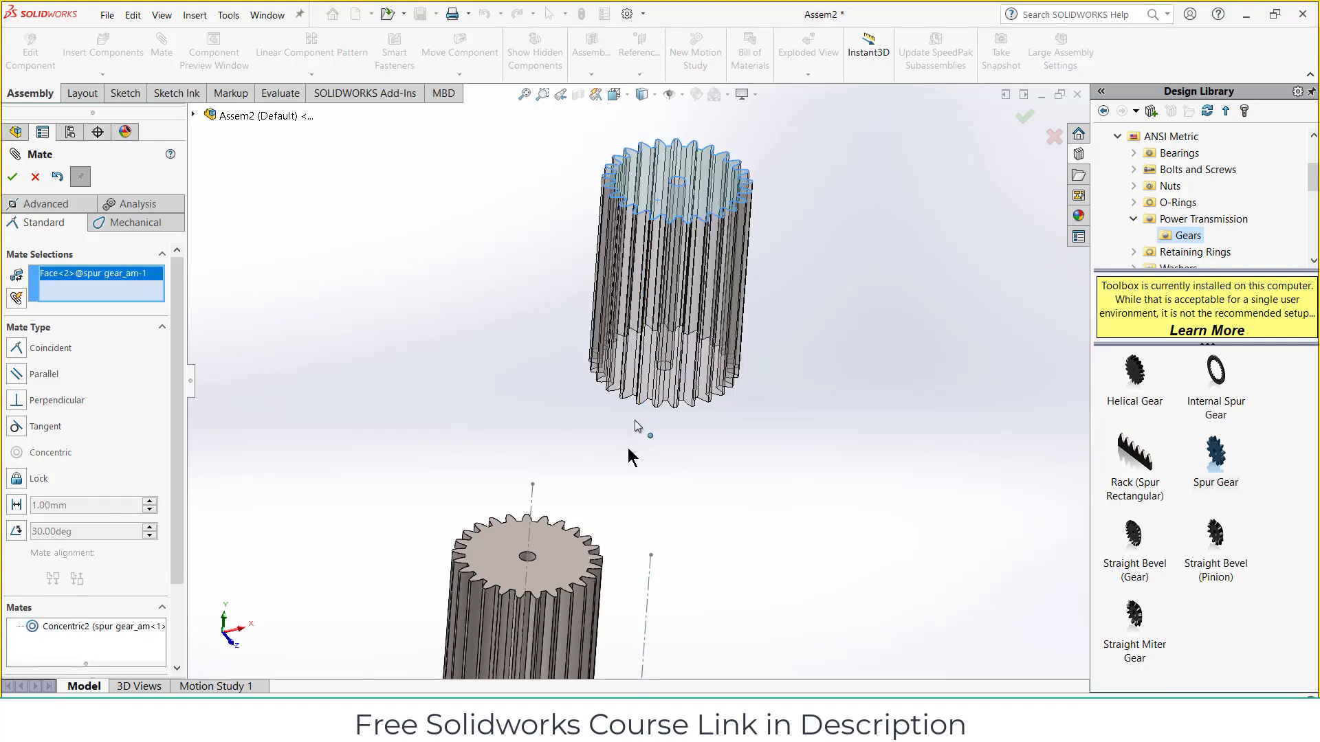
left_click(576, 552)
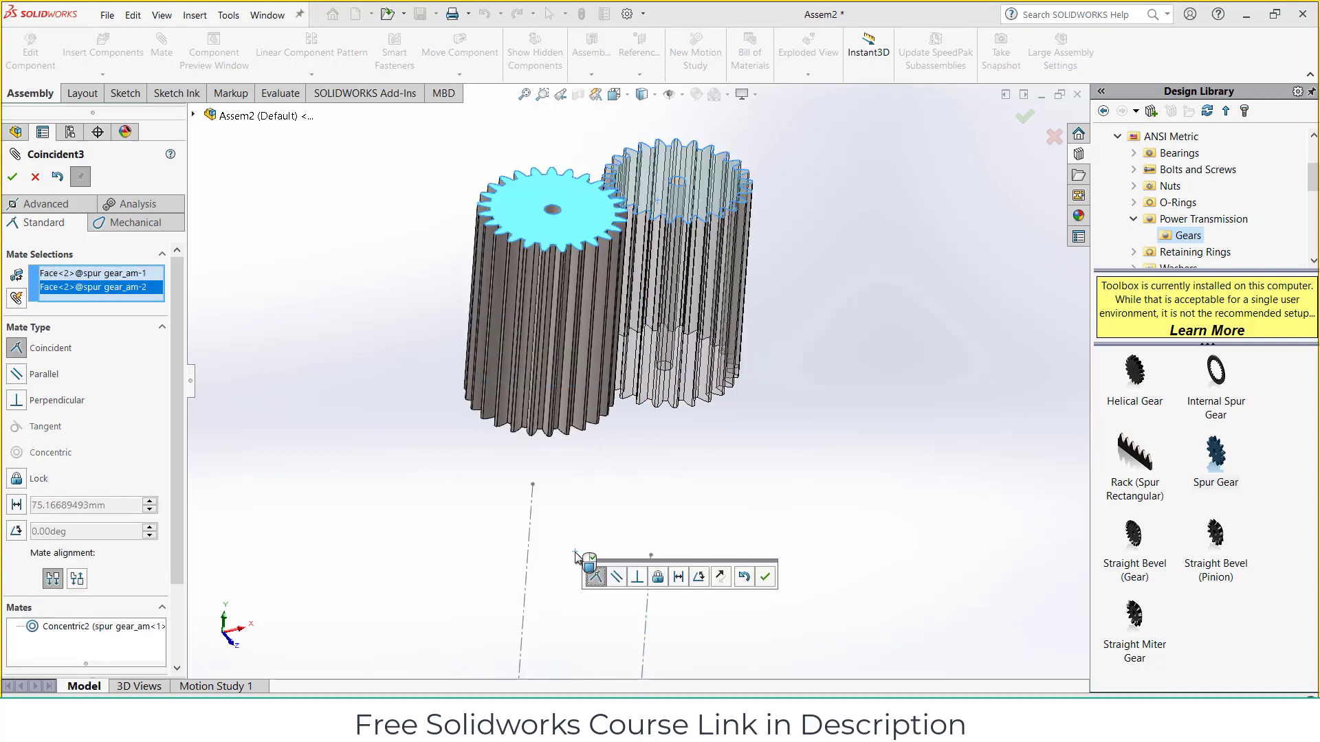
left_click(679, 576)
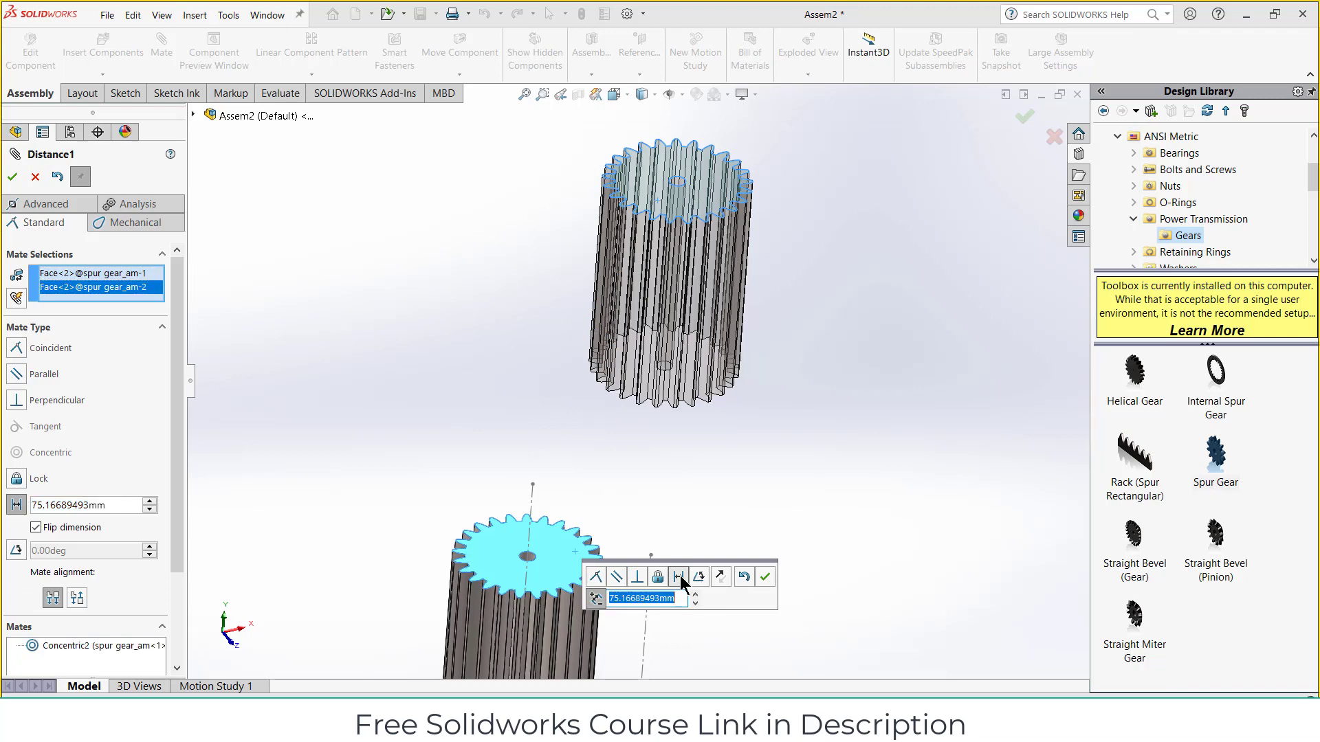
type("20")
key("Return")
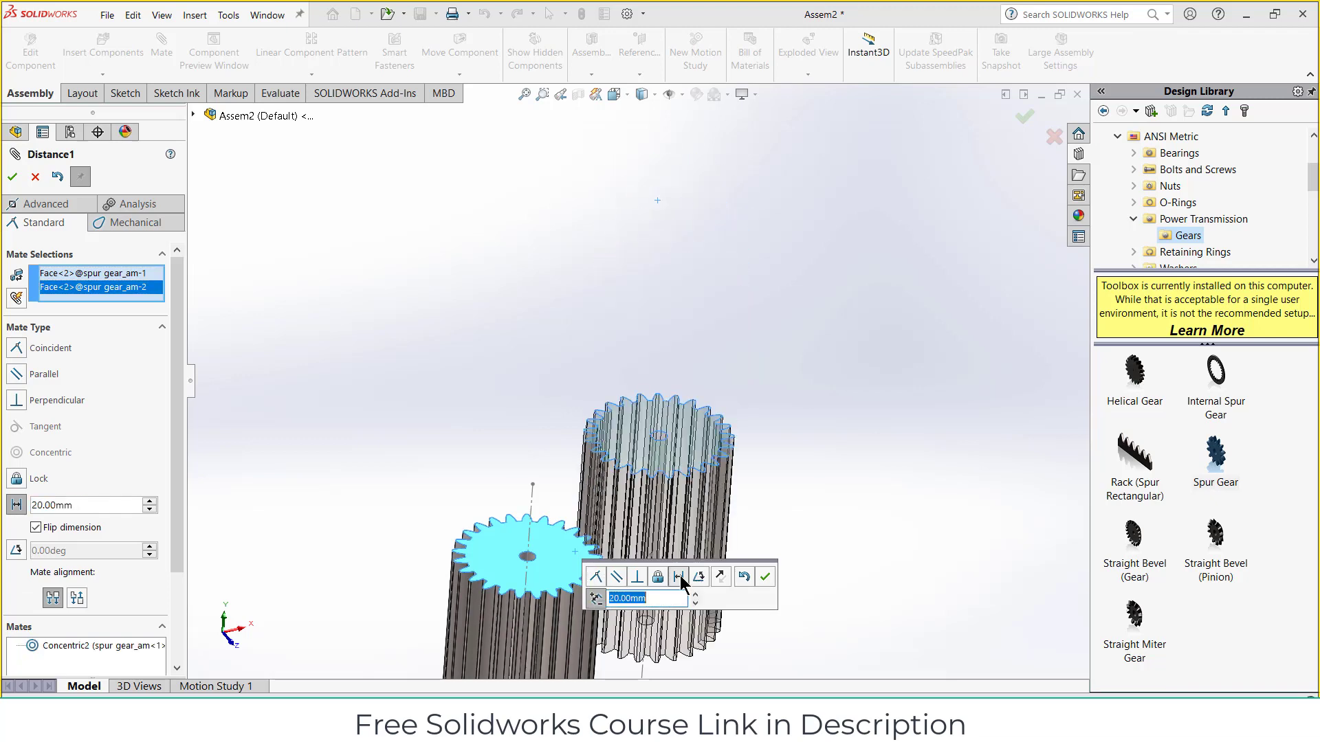
left_click(765, 578)
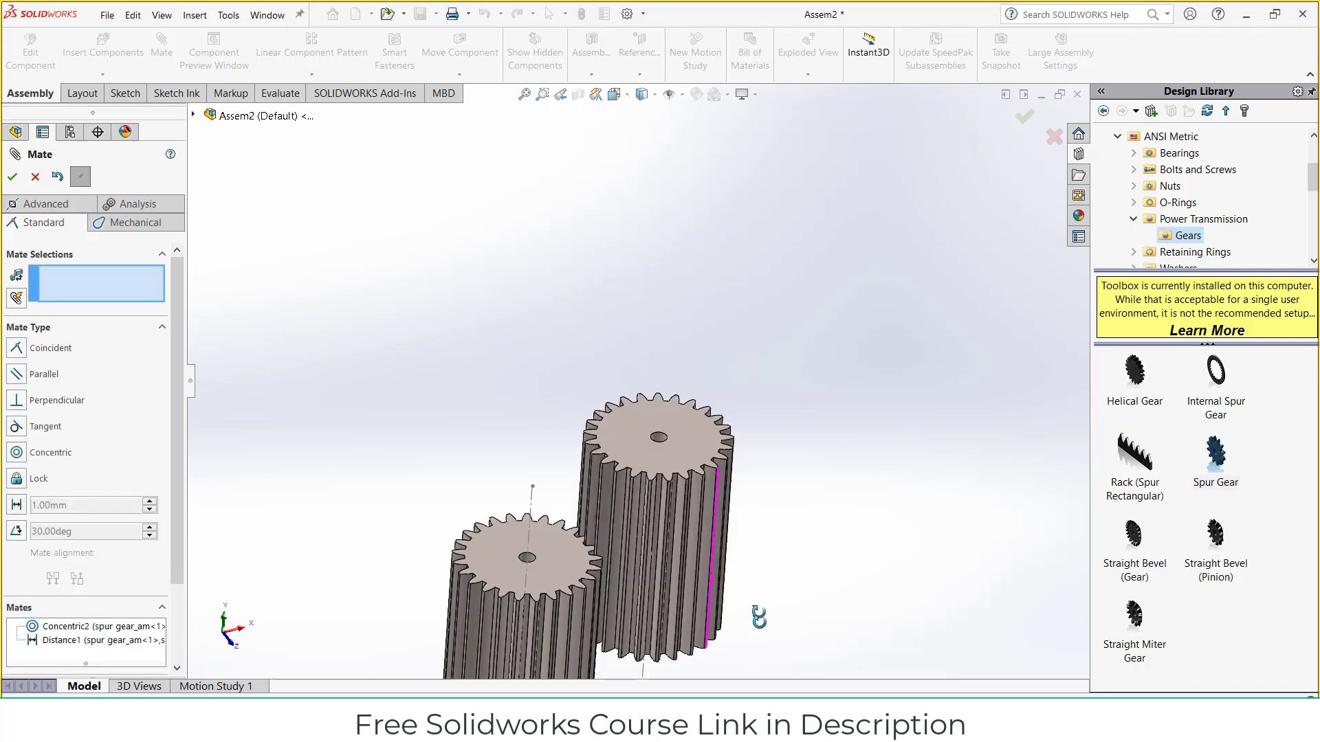
Step: Link the small and large gears' holes with a Gear mate, test the meshing, and close Mate
middle_click_drag(759, 616, 744, 624)
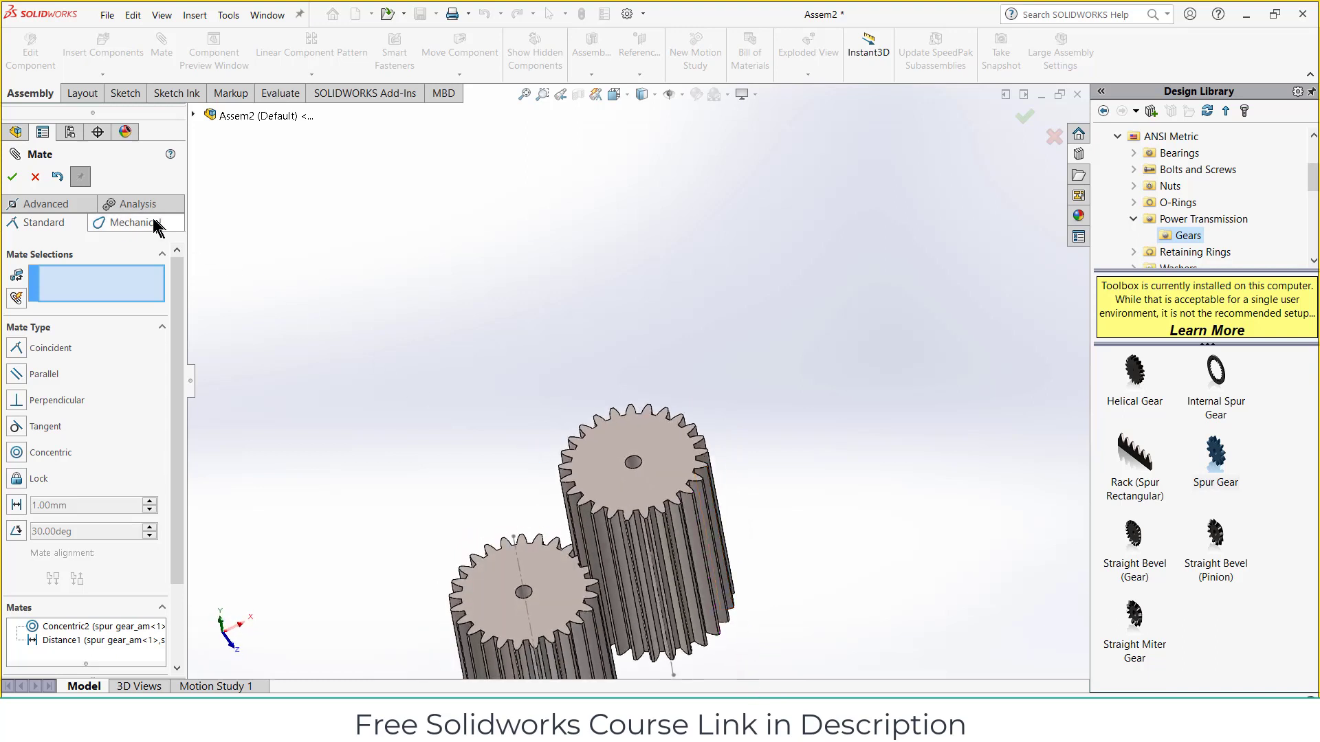
left_click(128, 203)
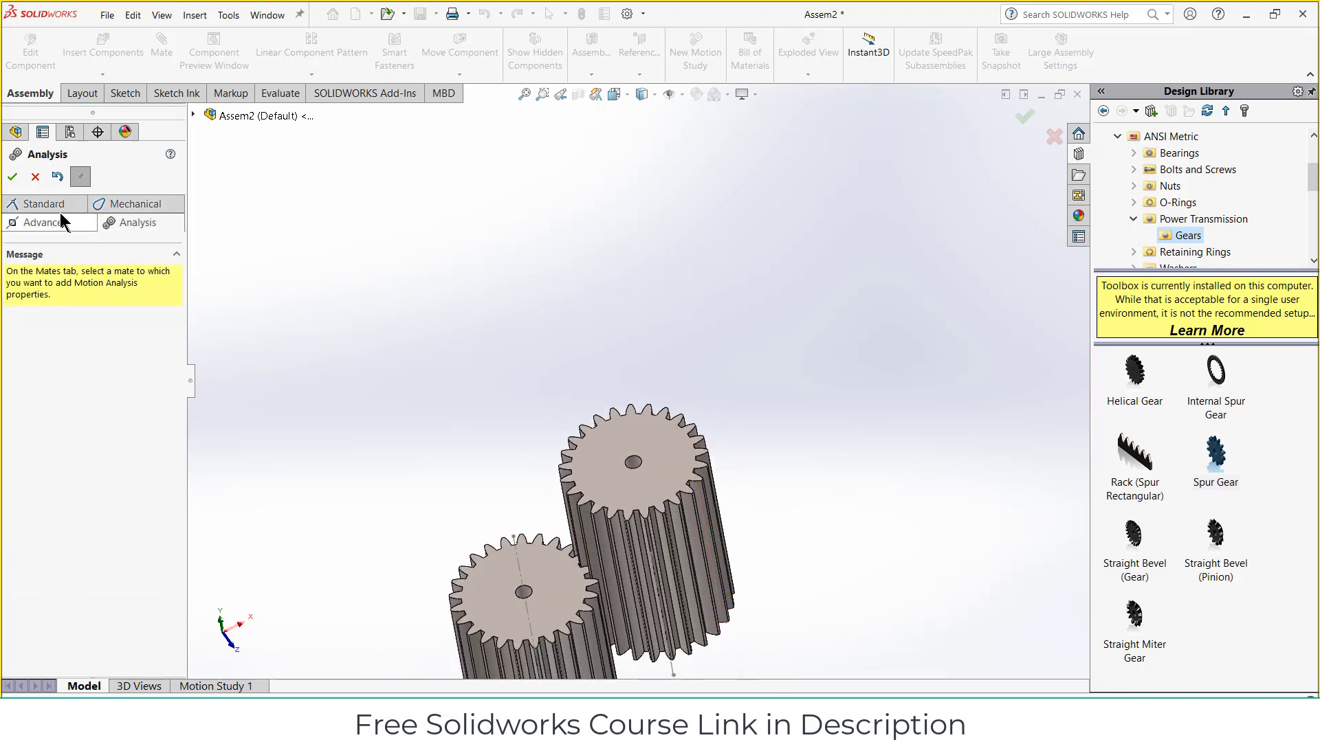
left_click(135, 204)
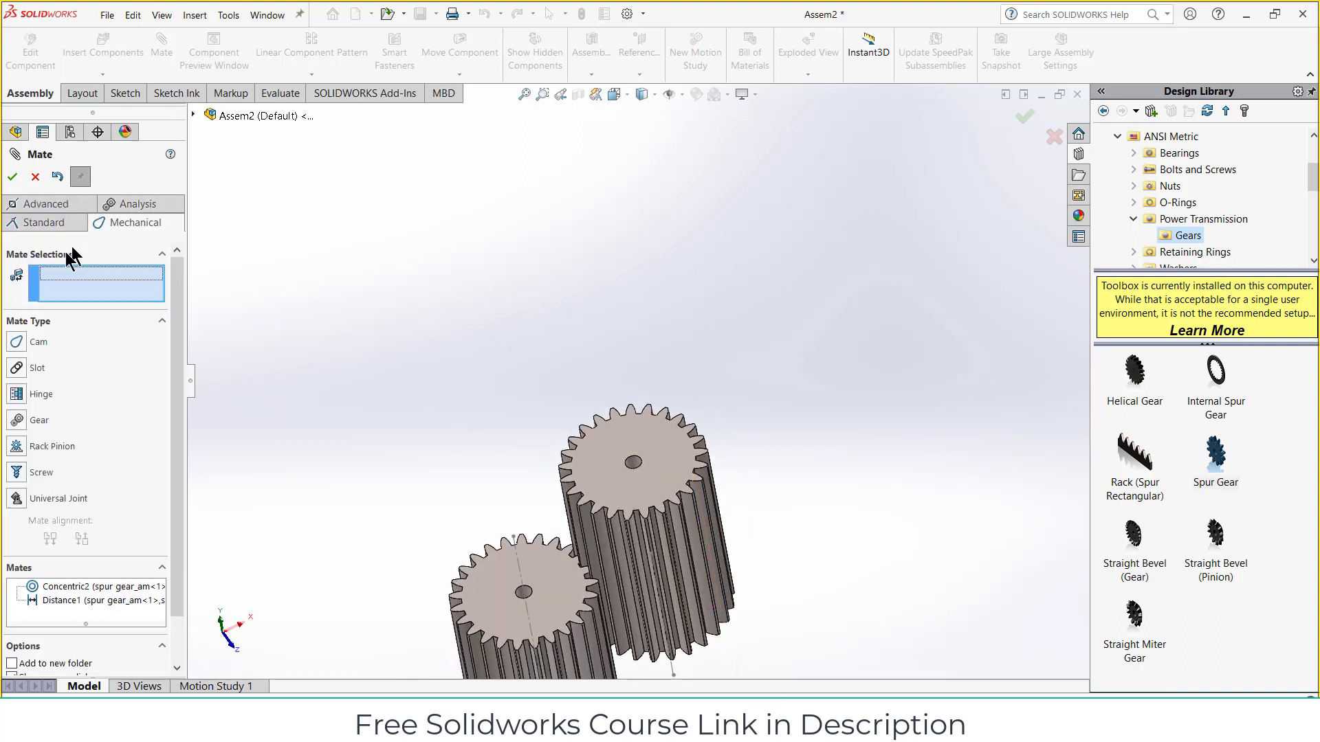
left_click(17, 420)
scroll(550, 601, "down", 5)
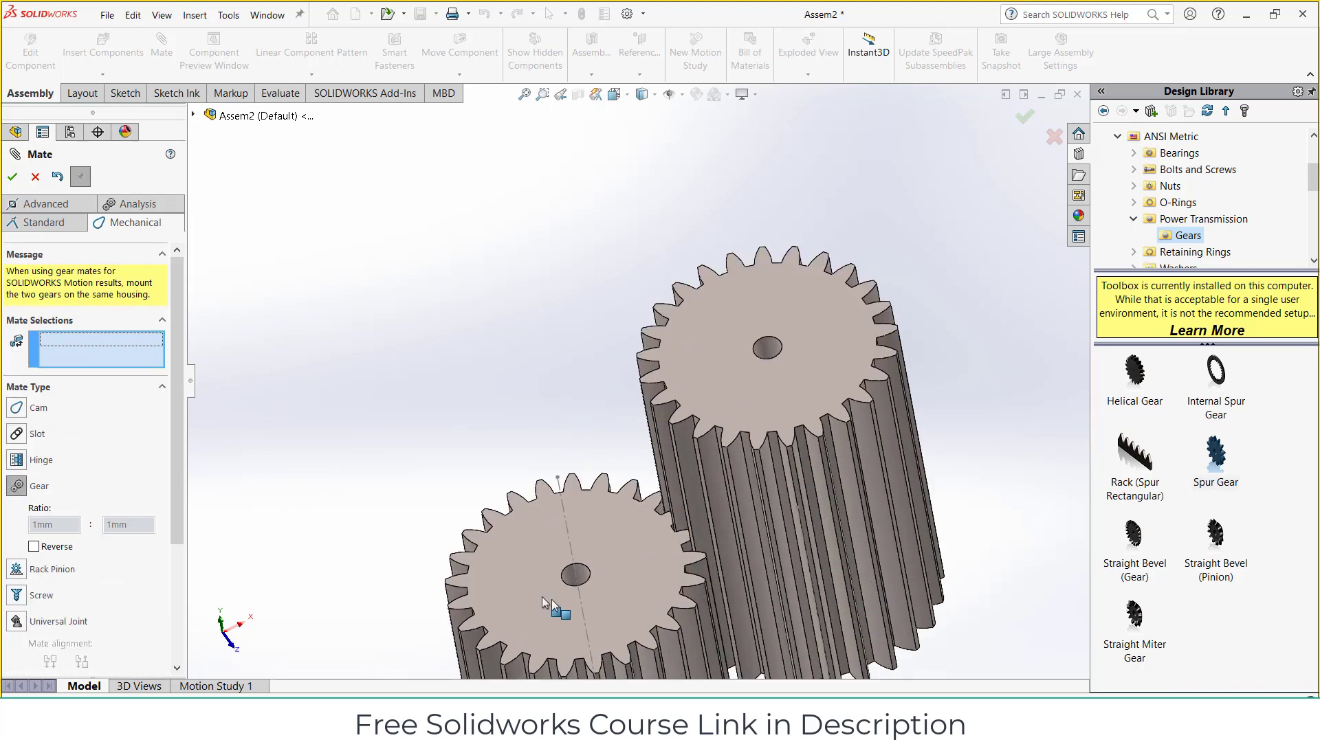
scroll(591, 540, "down", 2)
left_click(596, 526)
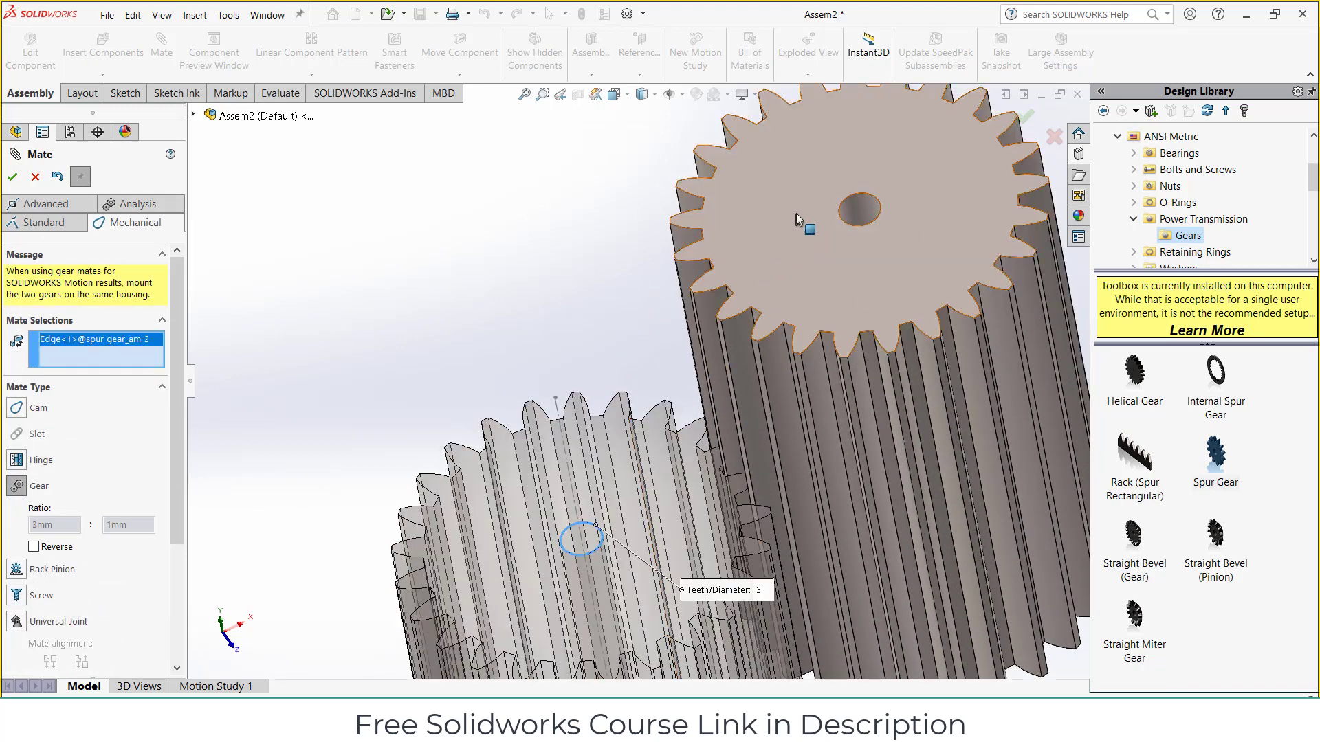
left_click(859, 198)
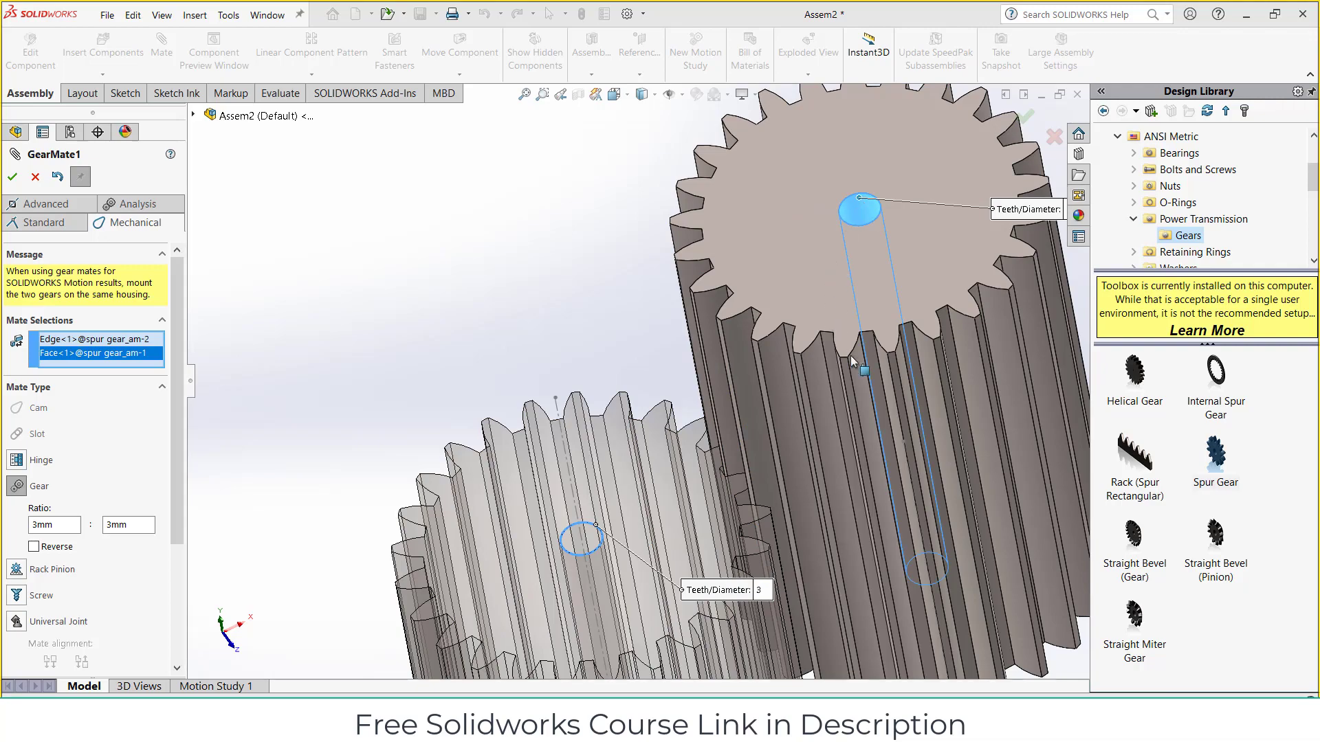
scroll(642, 393, "up", 3)
mouse_move(752, 318)
left_mouse_down()
mouse_move(795, 329)
mouse_move(820, 311)
left_mouse_up()
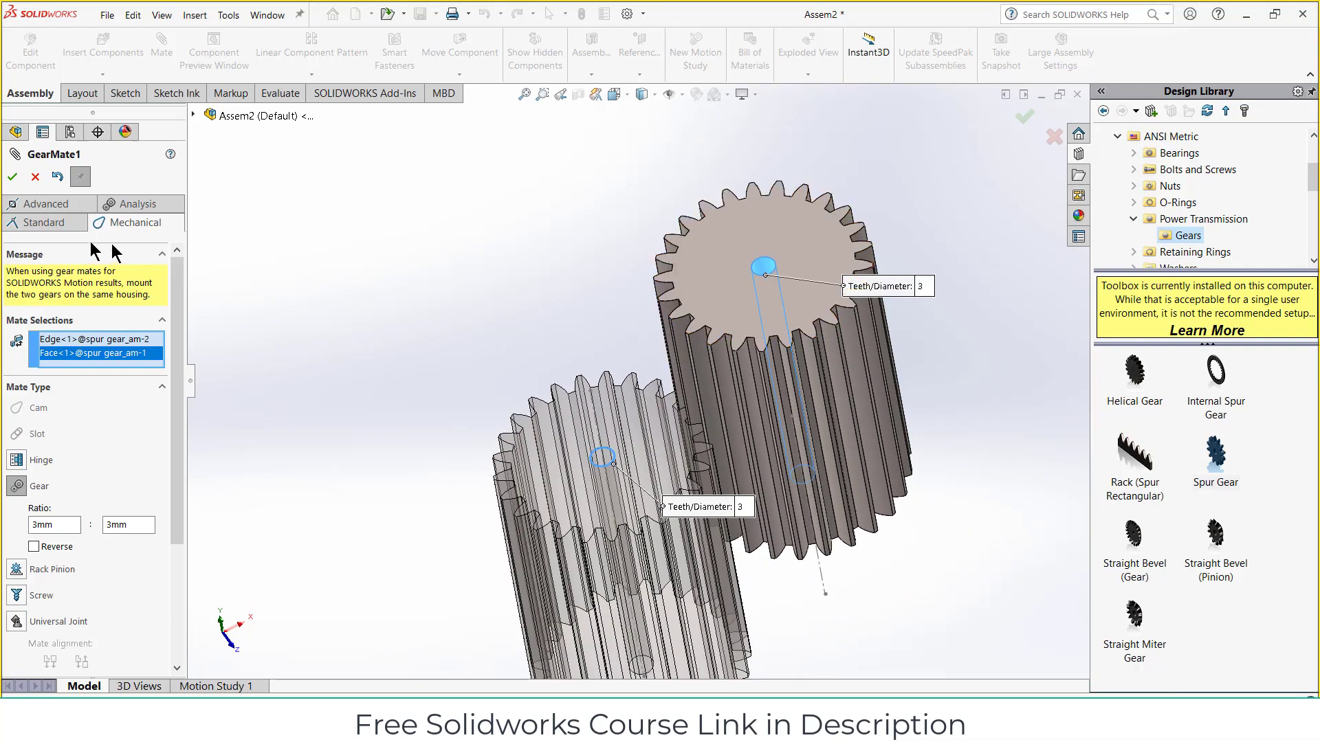
left_click(12, 177)
middle_click_drag(574, 353, 583, 455)
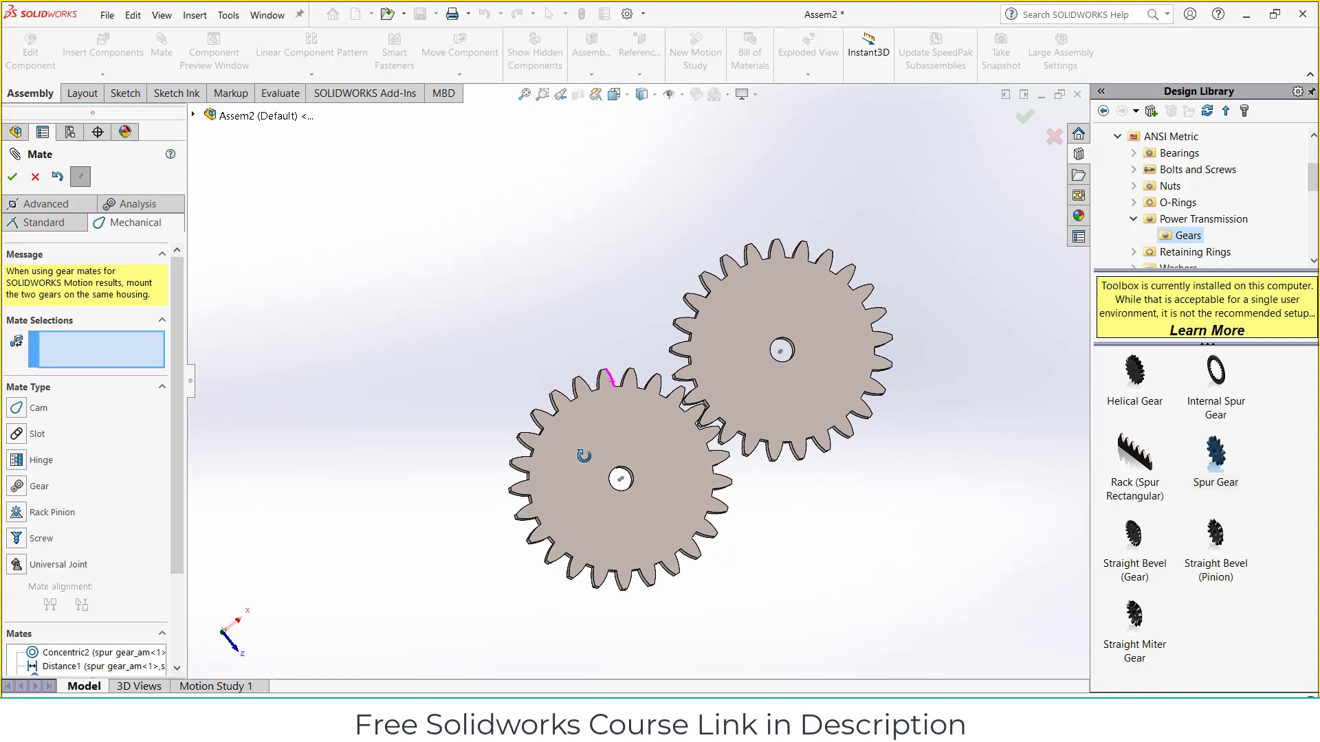
left_click(12, 177)
Step: Drag an Internal Spur Gear from the Design Library into the assembly
scroll(885, 388, "up", 2)
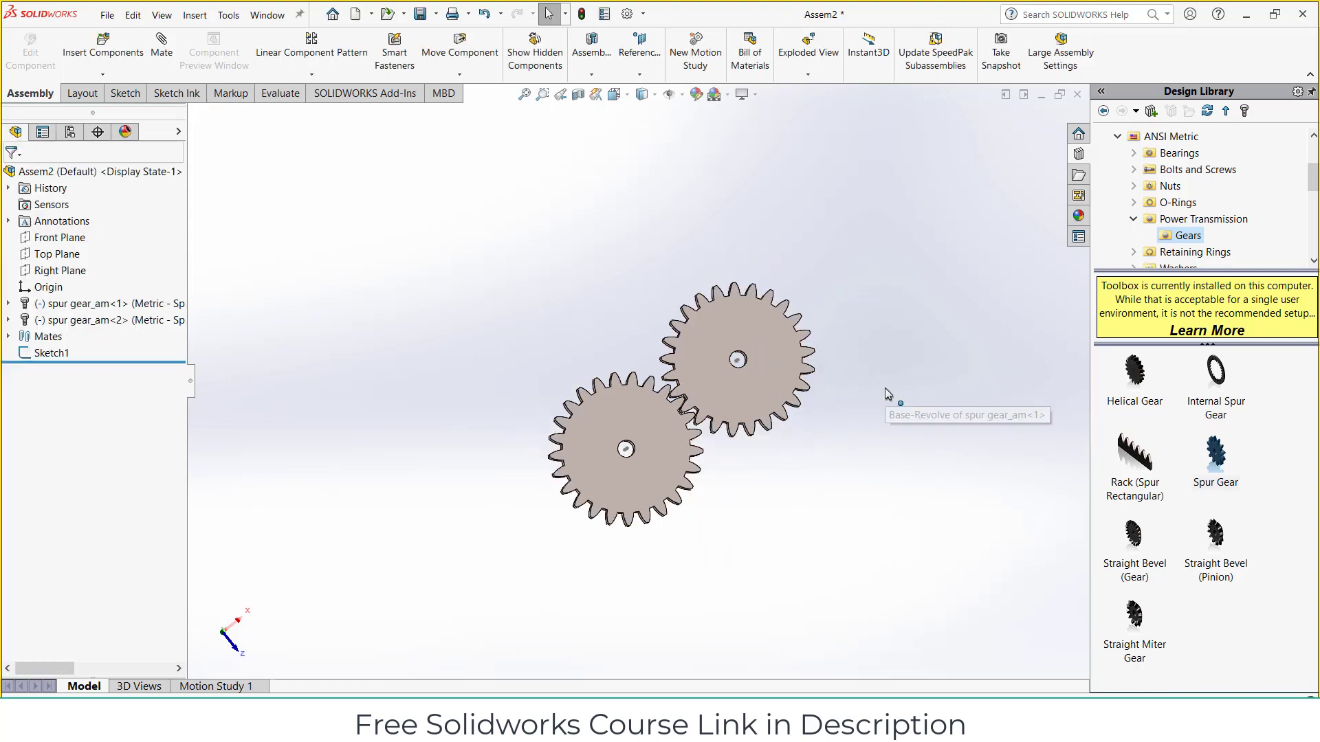
scroll(885, 387, "down", 2)
scroll(472, 381, "up", 1)
scroll(473, 380, "down", 1)
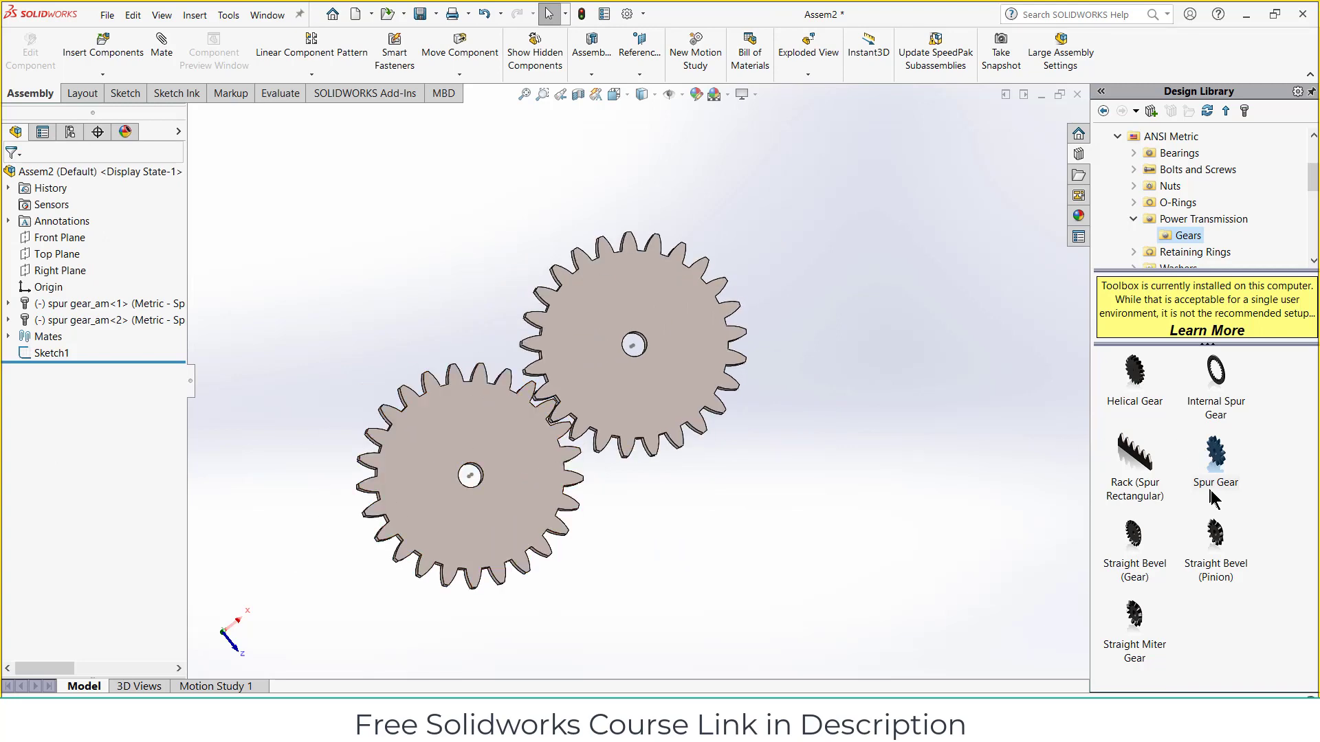
left_click_drag(1217, 386, 841, 433)
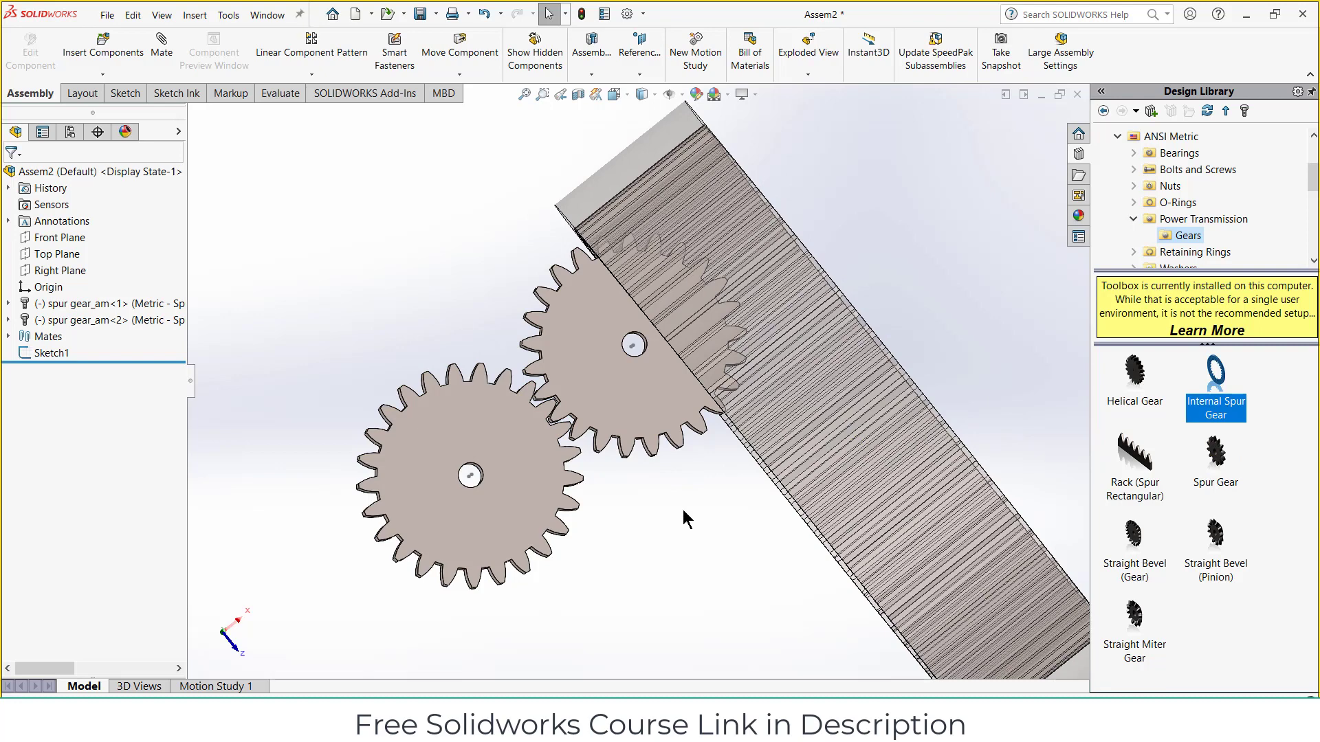
left_click(127, 501)
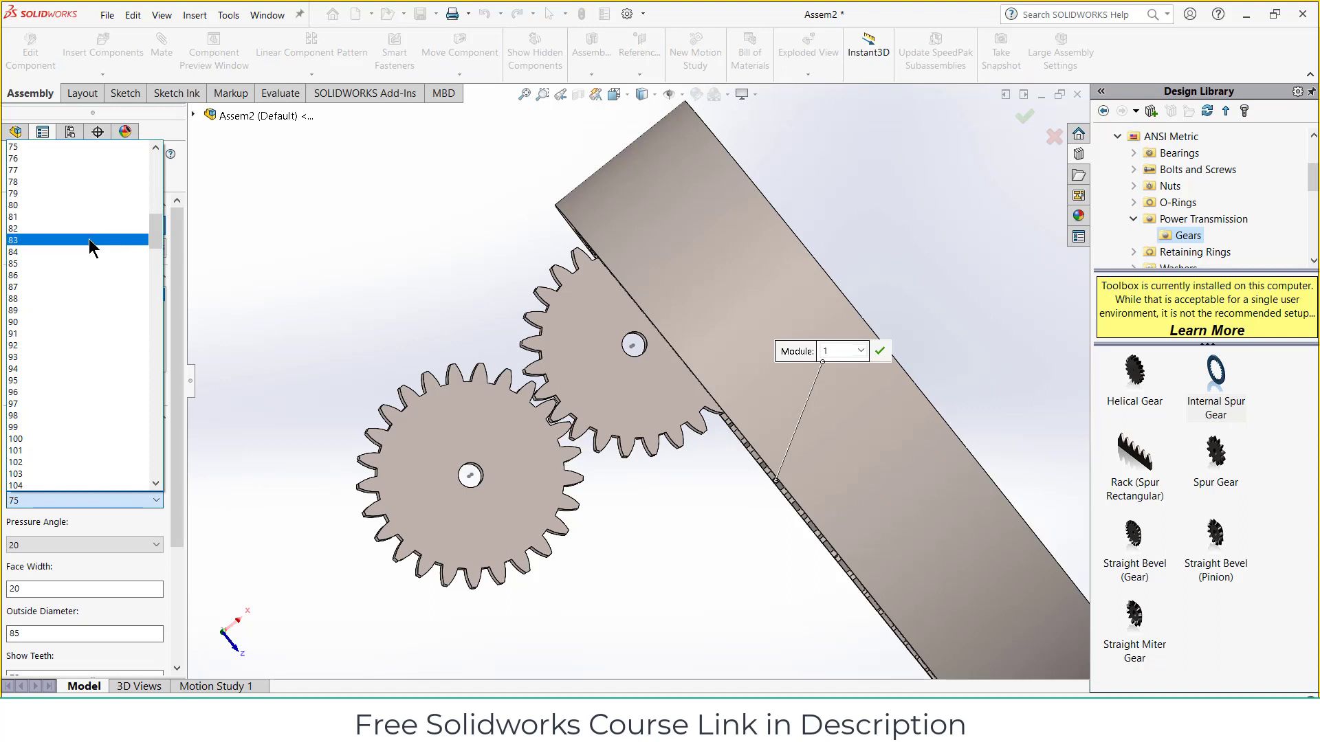
Step: Give the ring gear 50 teeth, 15 mm face width and 60 mm outside diameter, then place a second copy
scroll(89, 238, "up", 1)
scroll(89, 238, "up", 1)
scroll(89, 238, "up", 2)
scroll(88, 238, "up", 1)
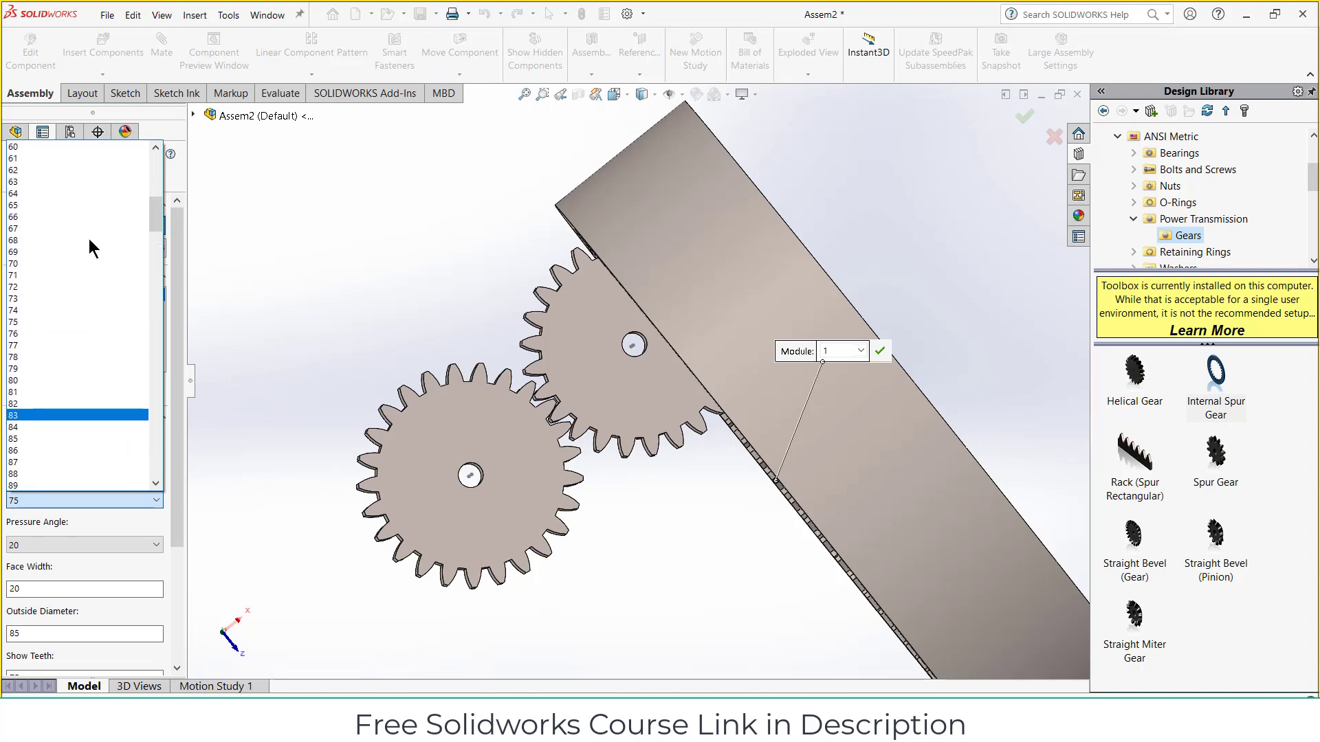
scroll(88, 238, "up", 1)
scroll(89, 237, "up", 1)
scroll(89, 238, "up", 2)
scroll(89, 238, "up", 1)
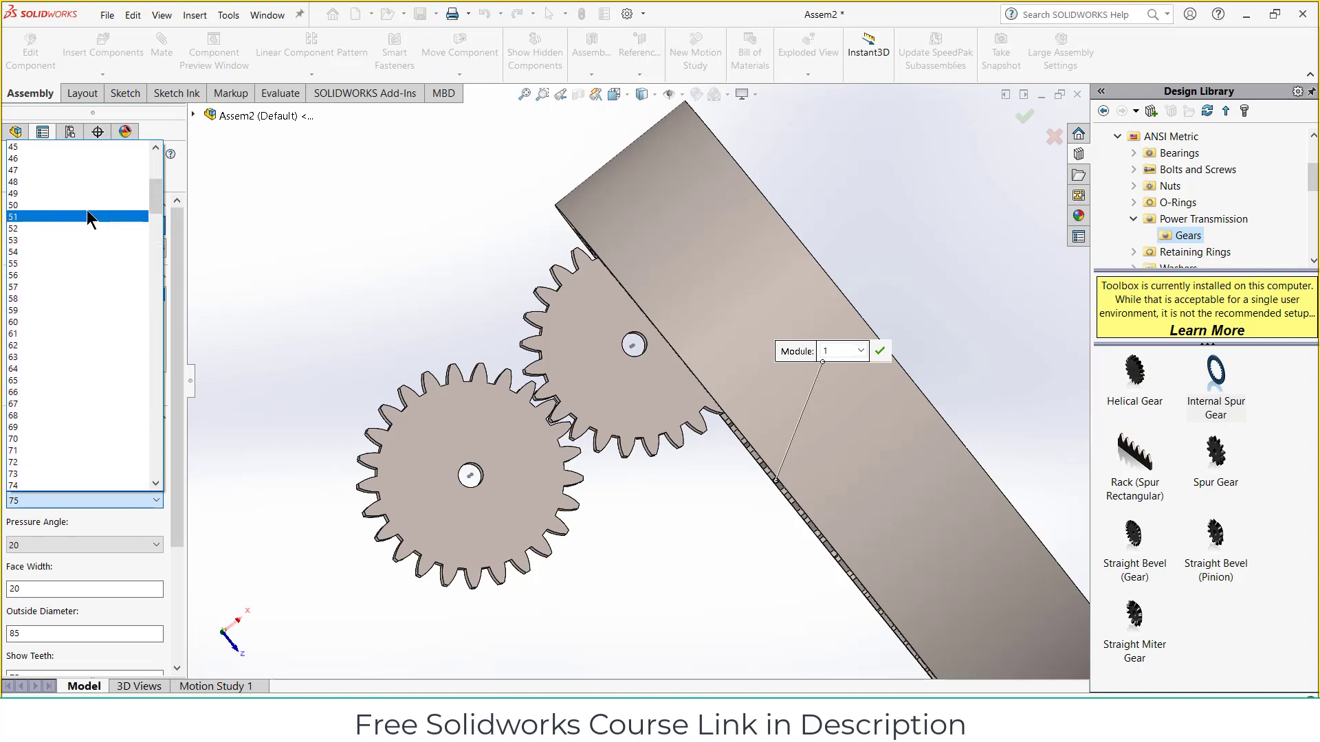
left_click(87, 205)
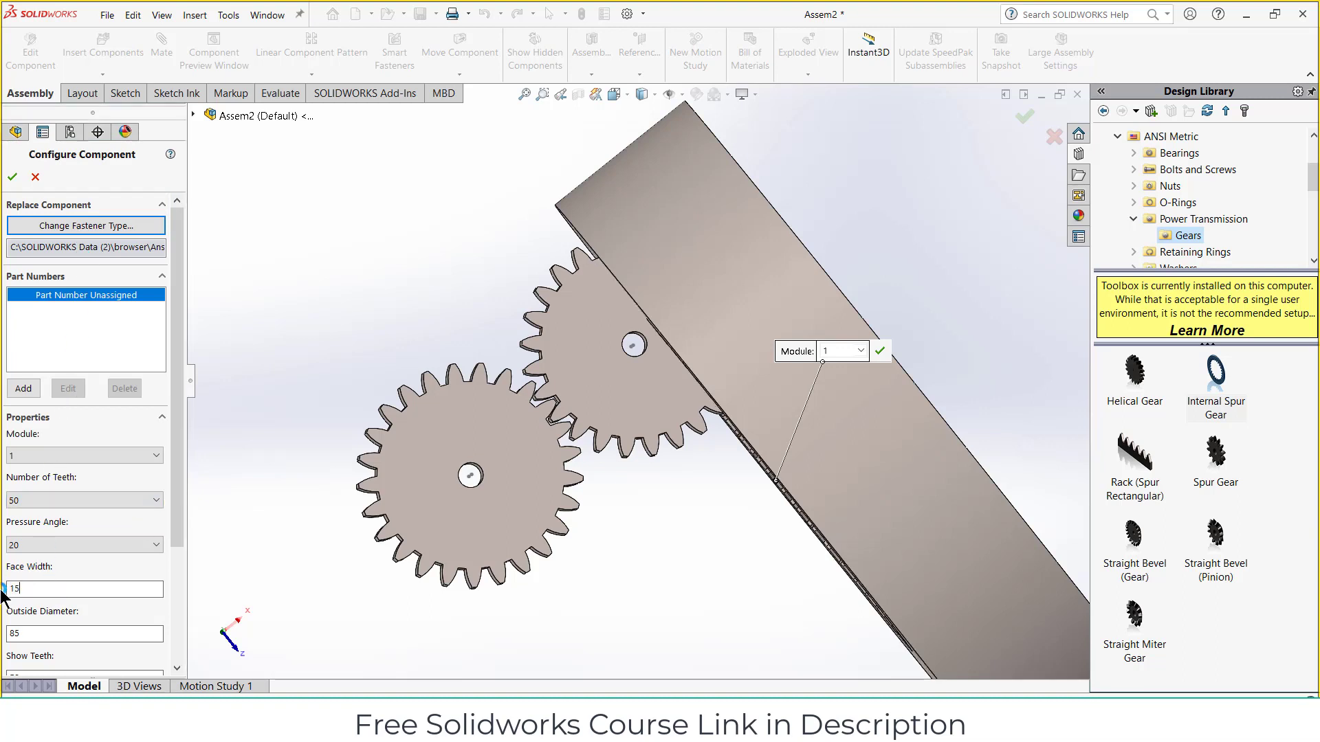
left_click_drag(175, 501, 165, 556)
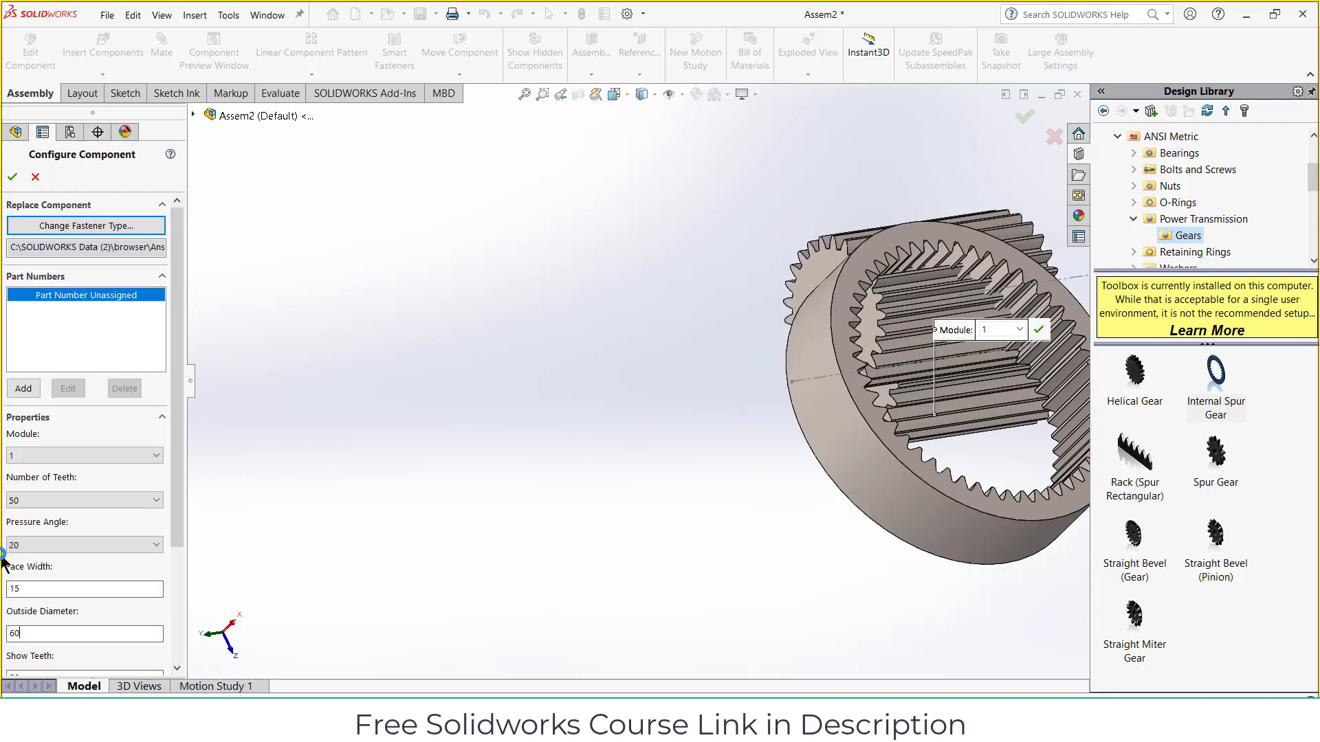
middle_click_drag(699, 484, 735, 450)
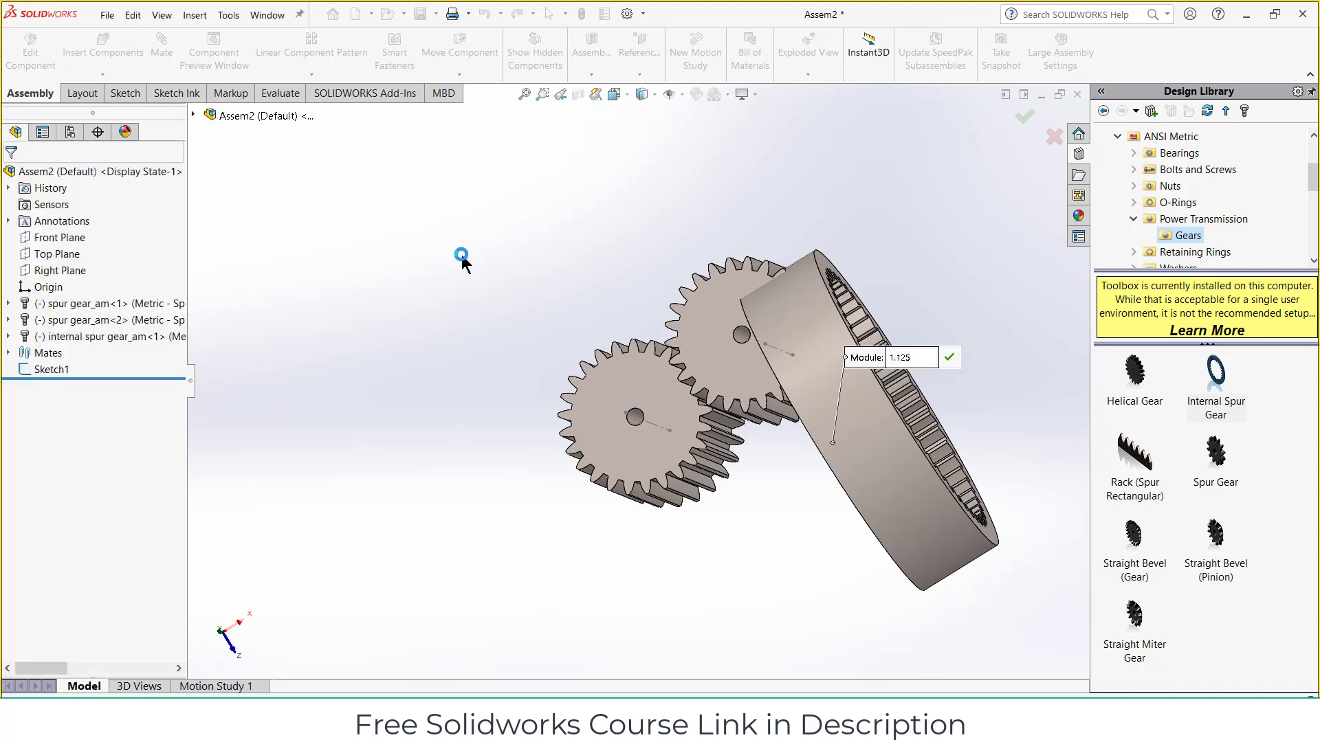
left_click(369, 322)
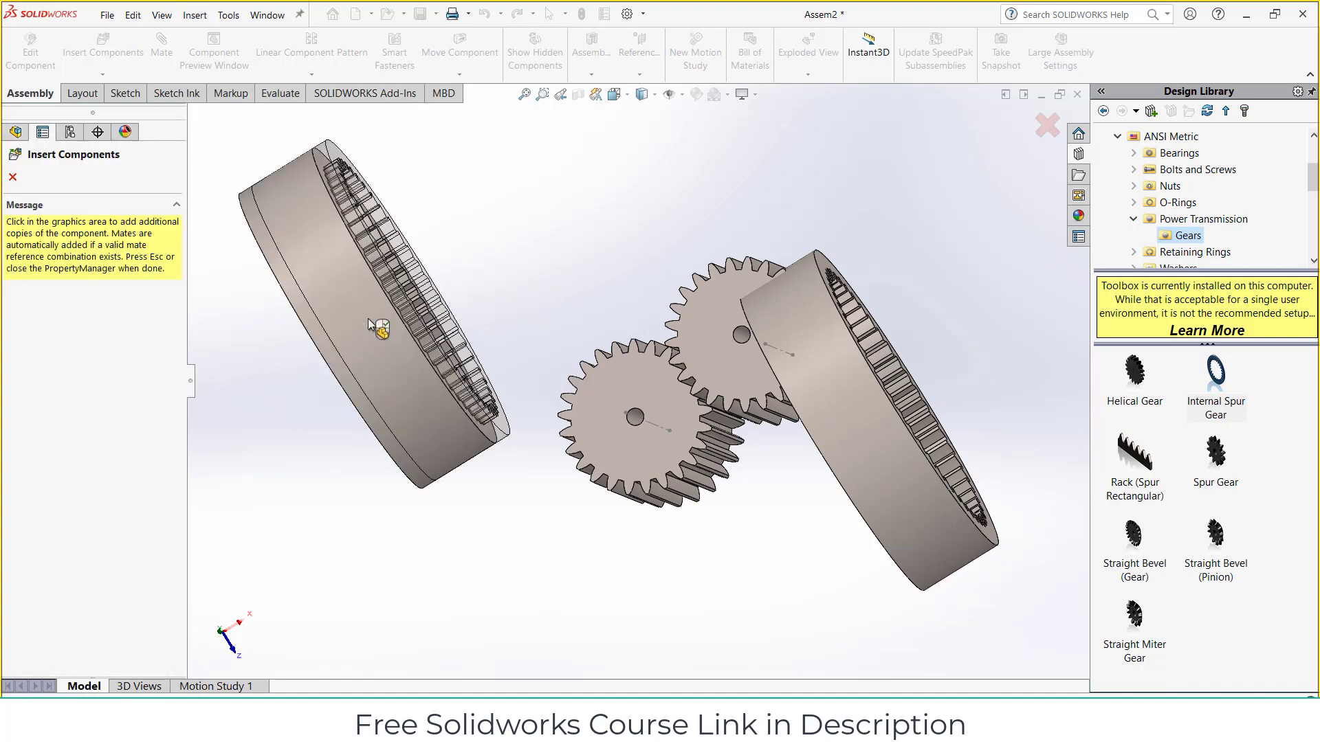
Step: Move internal spur gear_am<1> up and away from the meshing spur gears
left_click(18, 182)
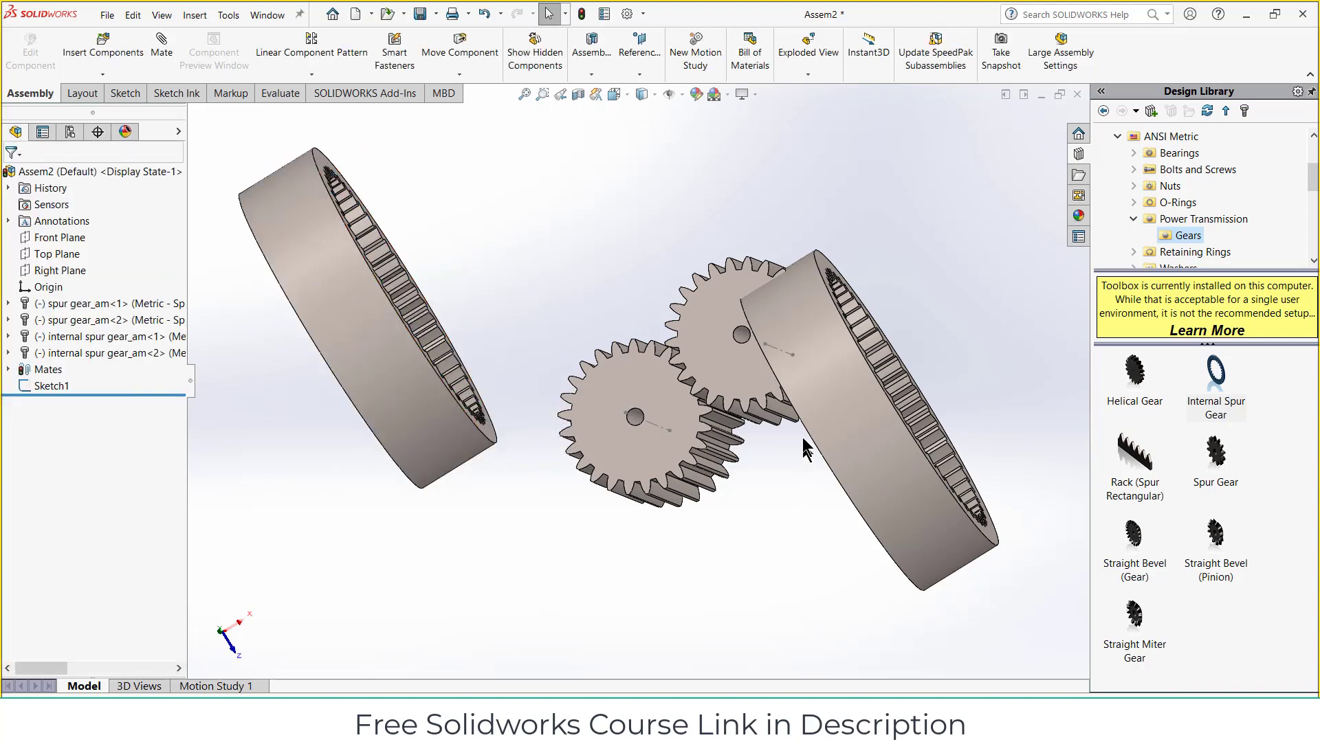
key("ctrl+7")
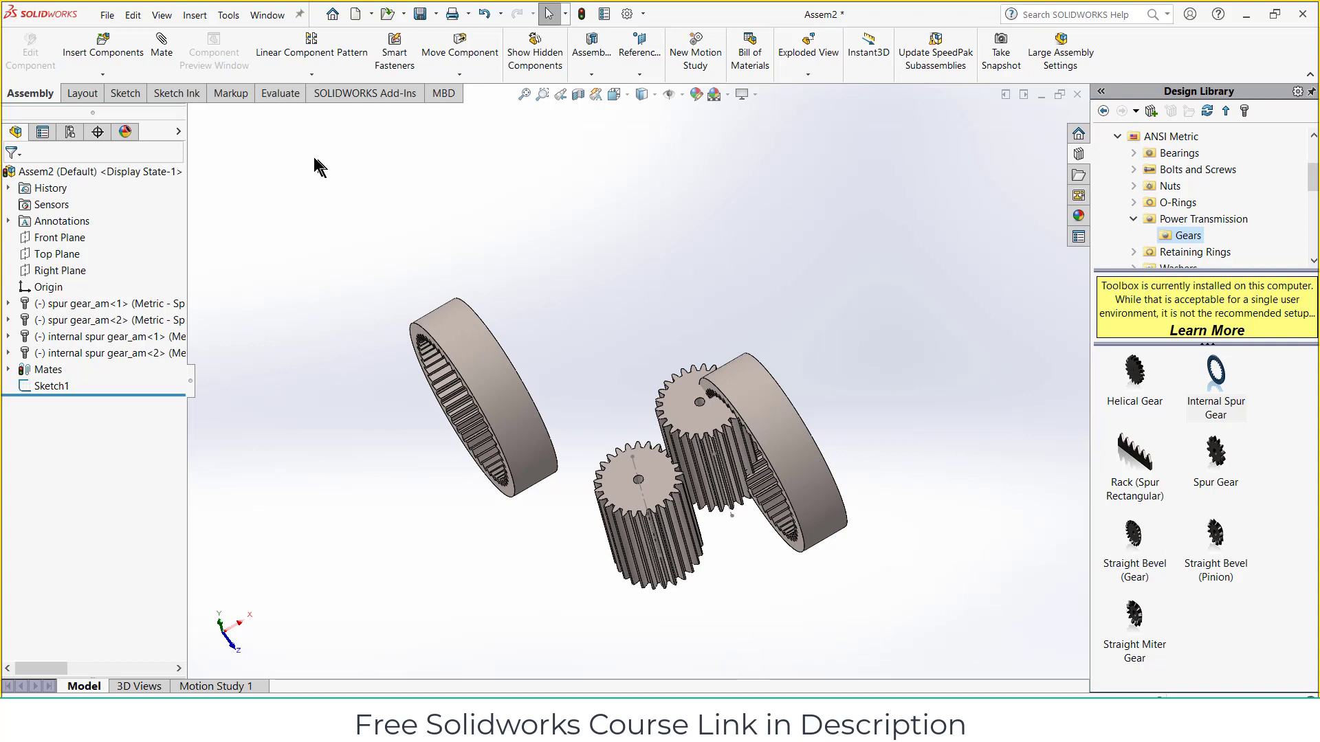
left_click(131, 336)
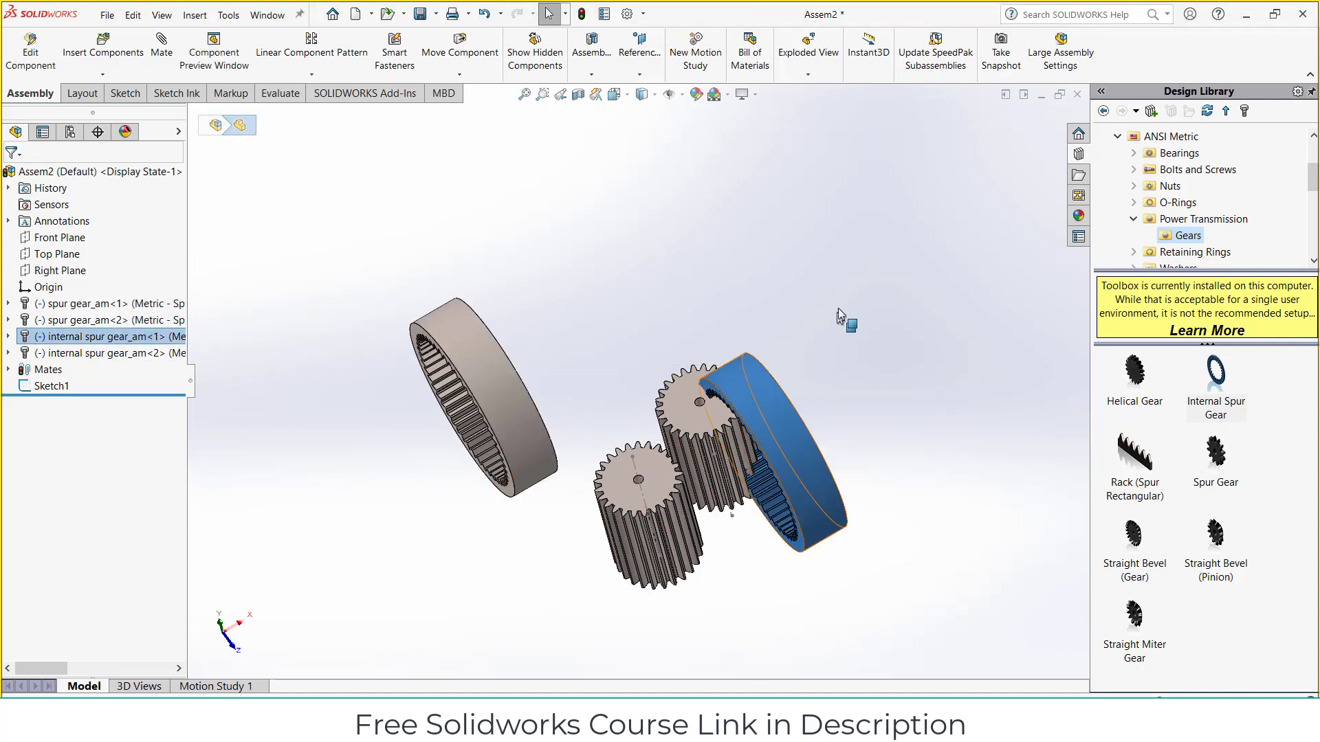
left_click_drag(837, 310, 892, 260)
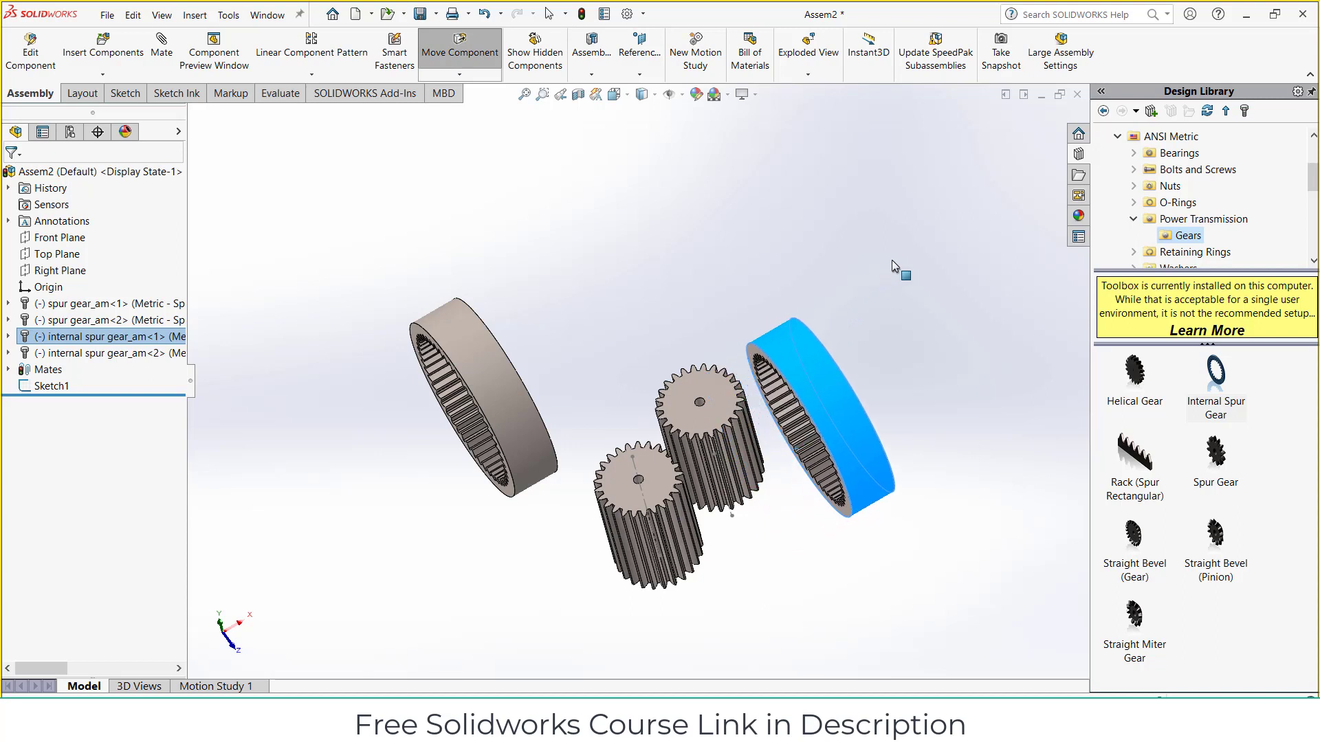
left_click(319, 416)
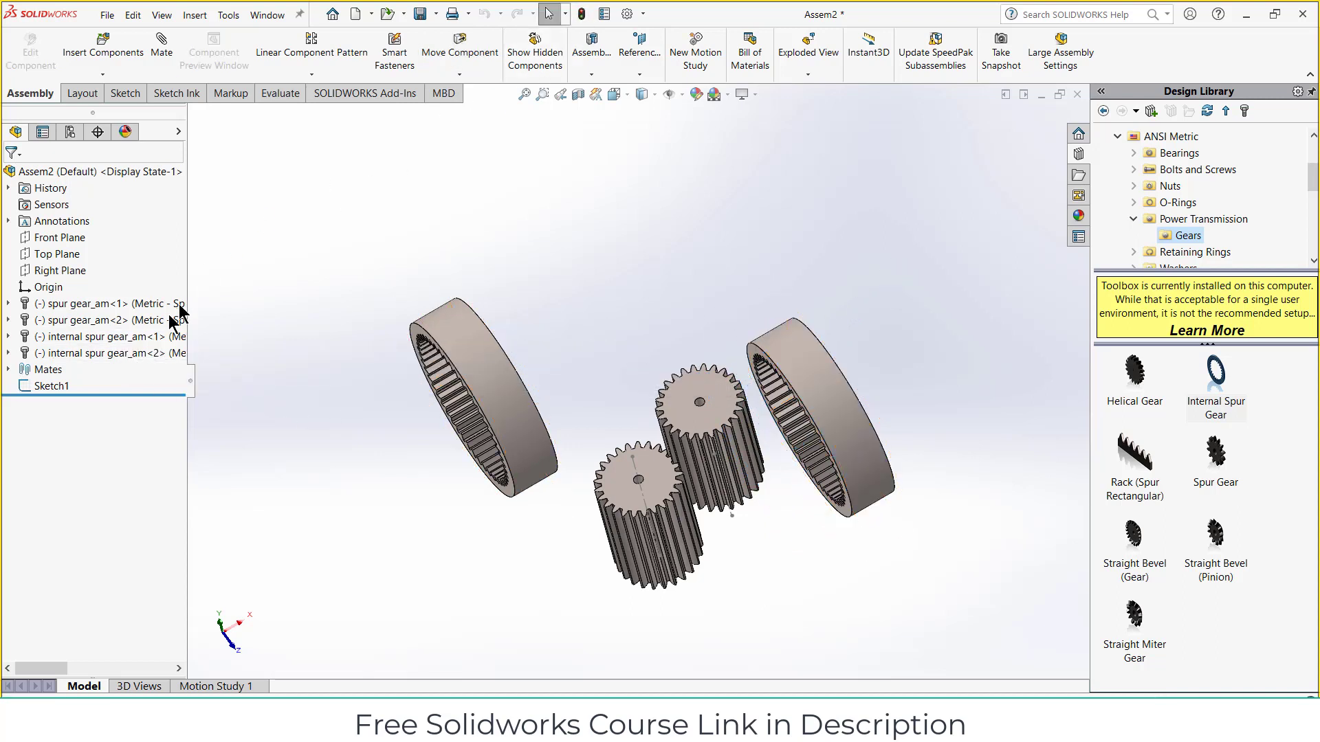
left_click(103, 336)
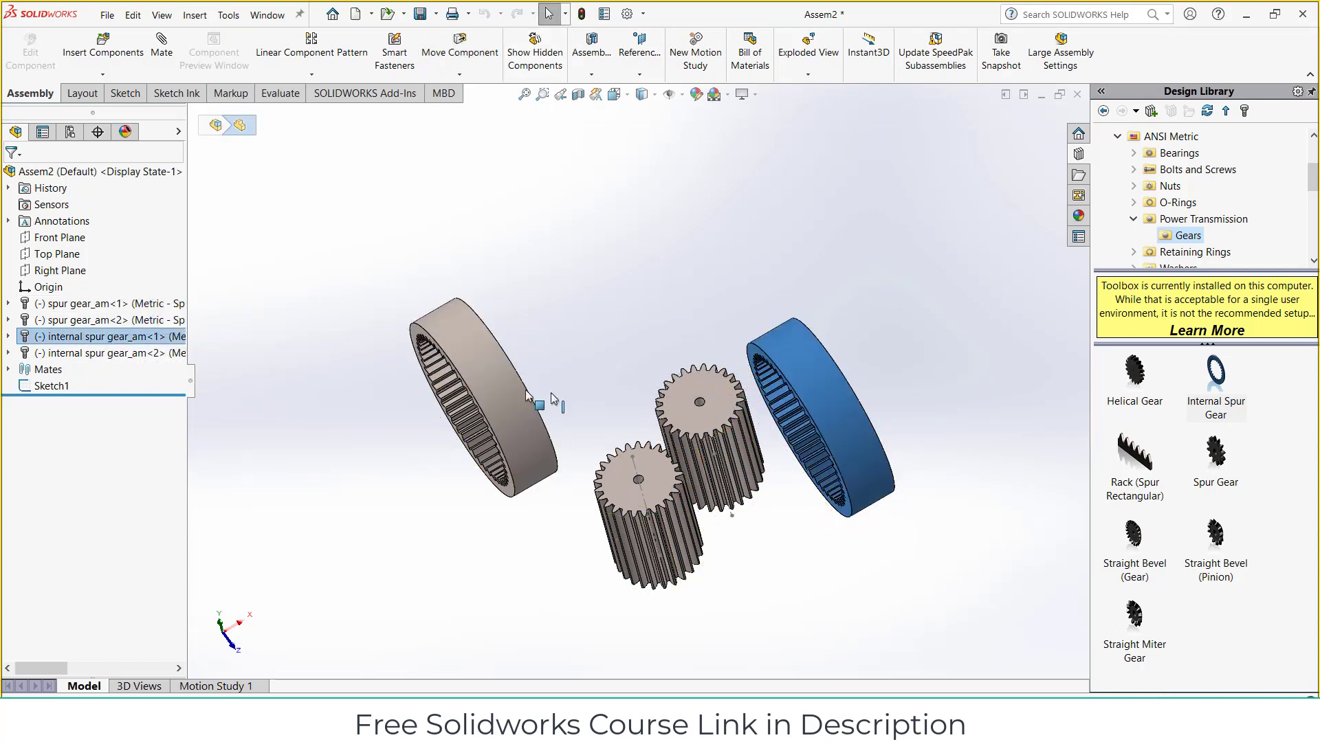
left_click_drag(823, 378, 803, 261)
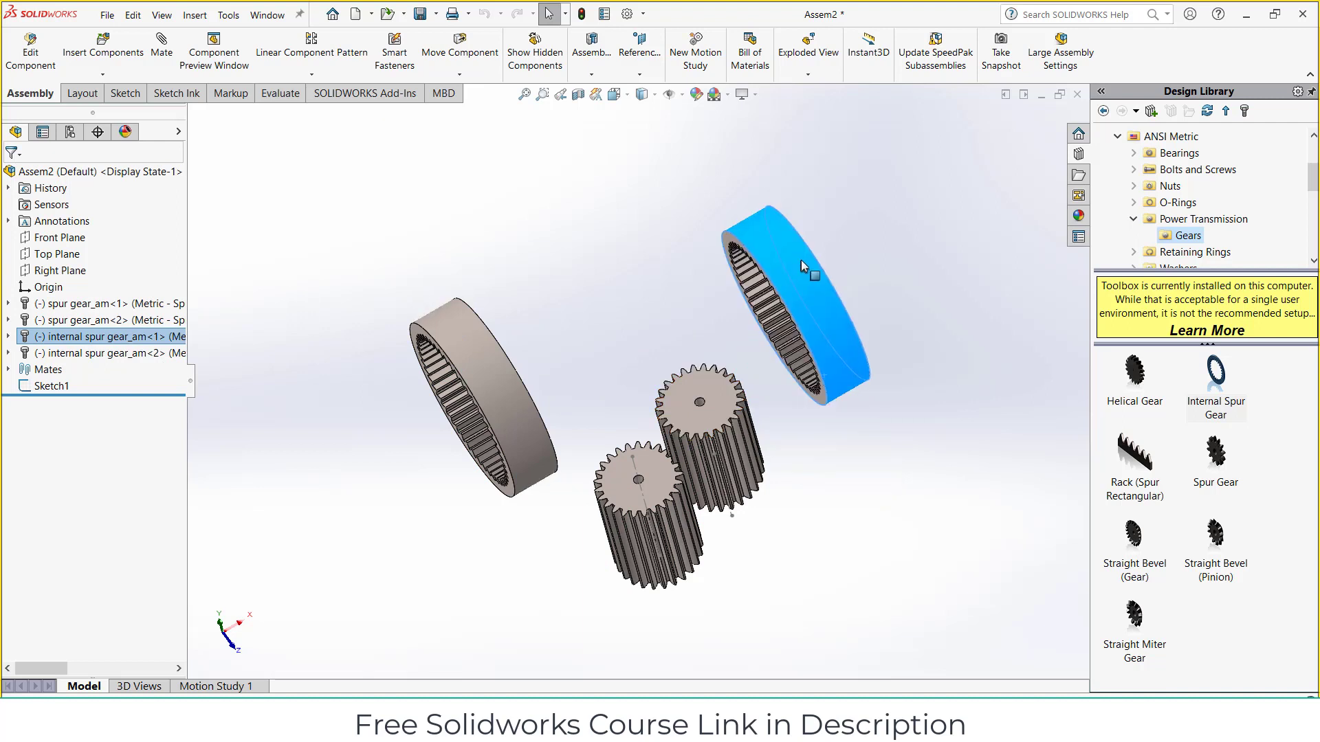
left_click(638, 308)
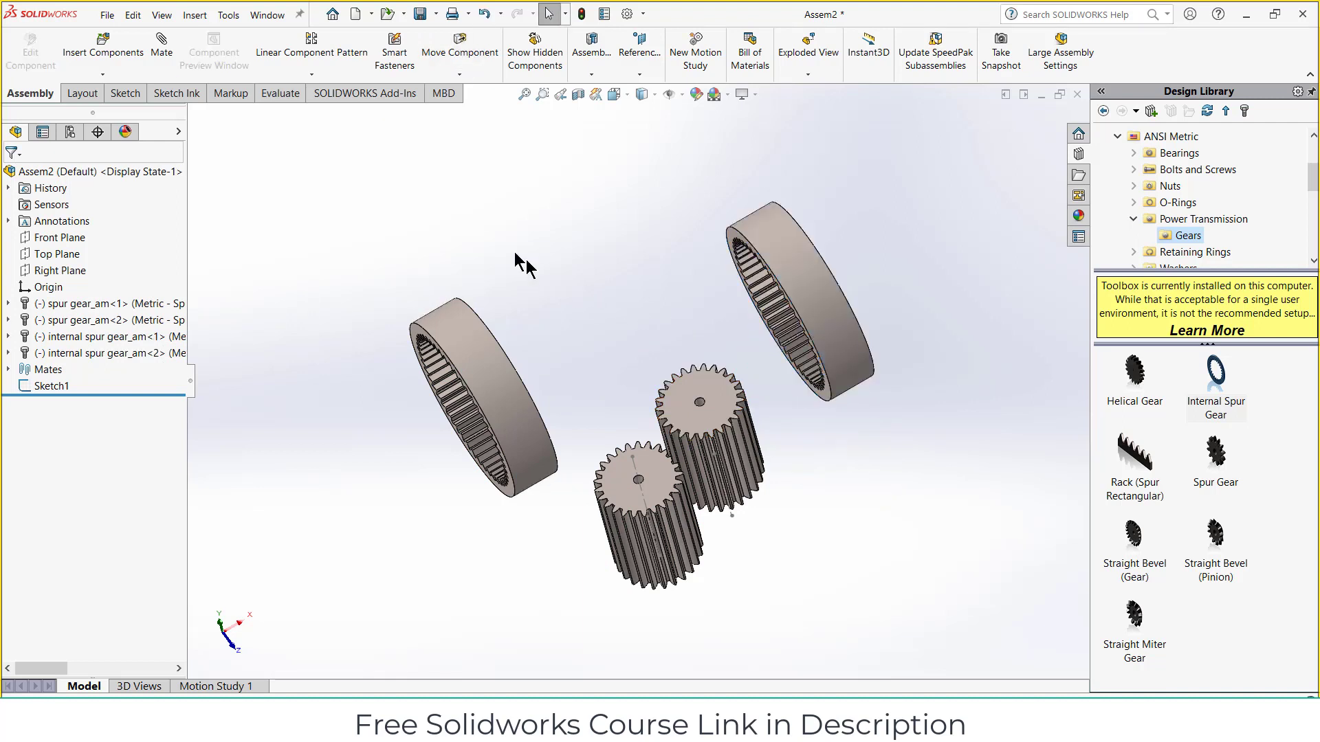
left_click(161, 48)
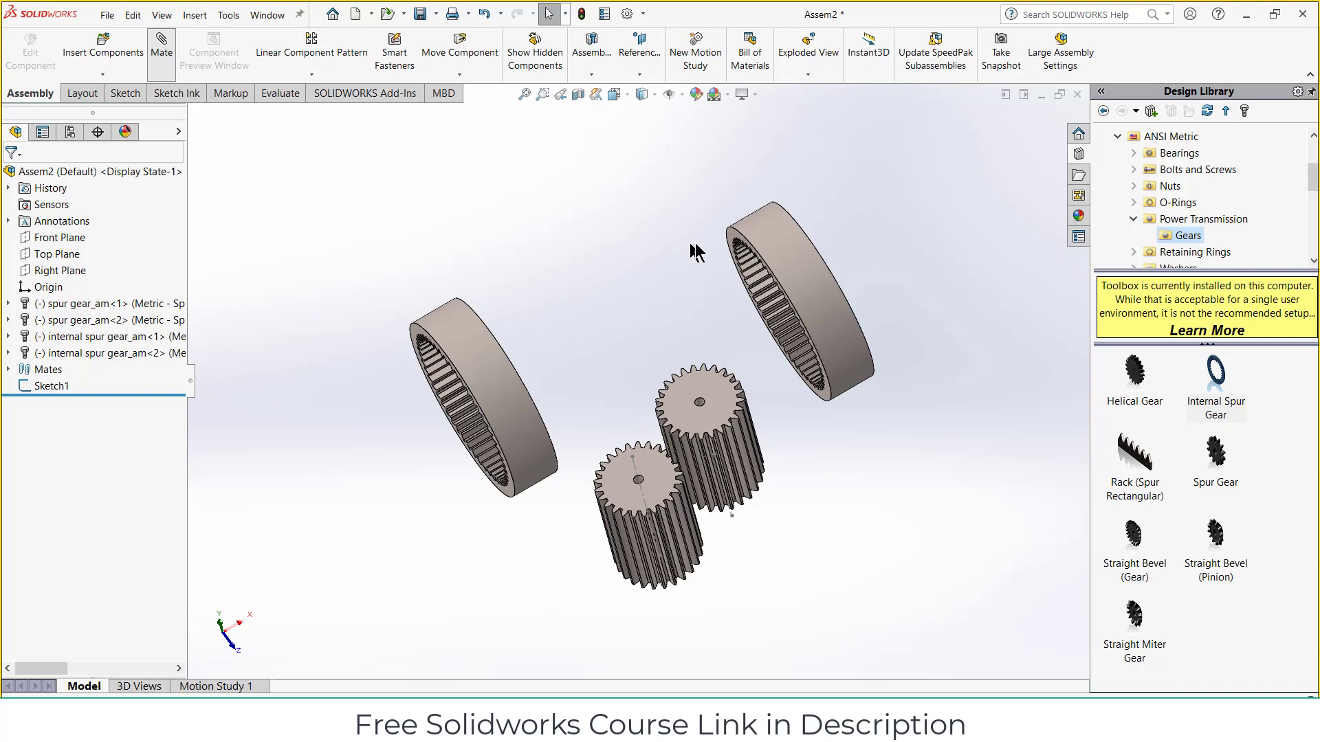
Step: Try a 90° Angle mate between the ring gear face and spur gear end face, then cancel it
scroll(718, 238, "down", 3)
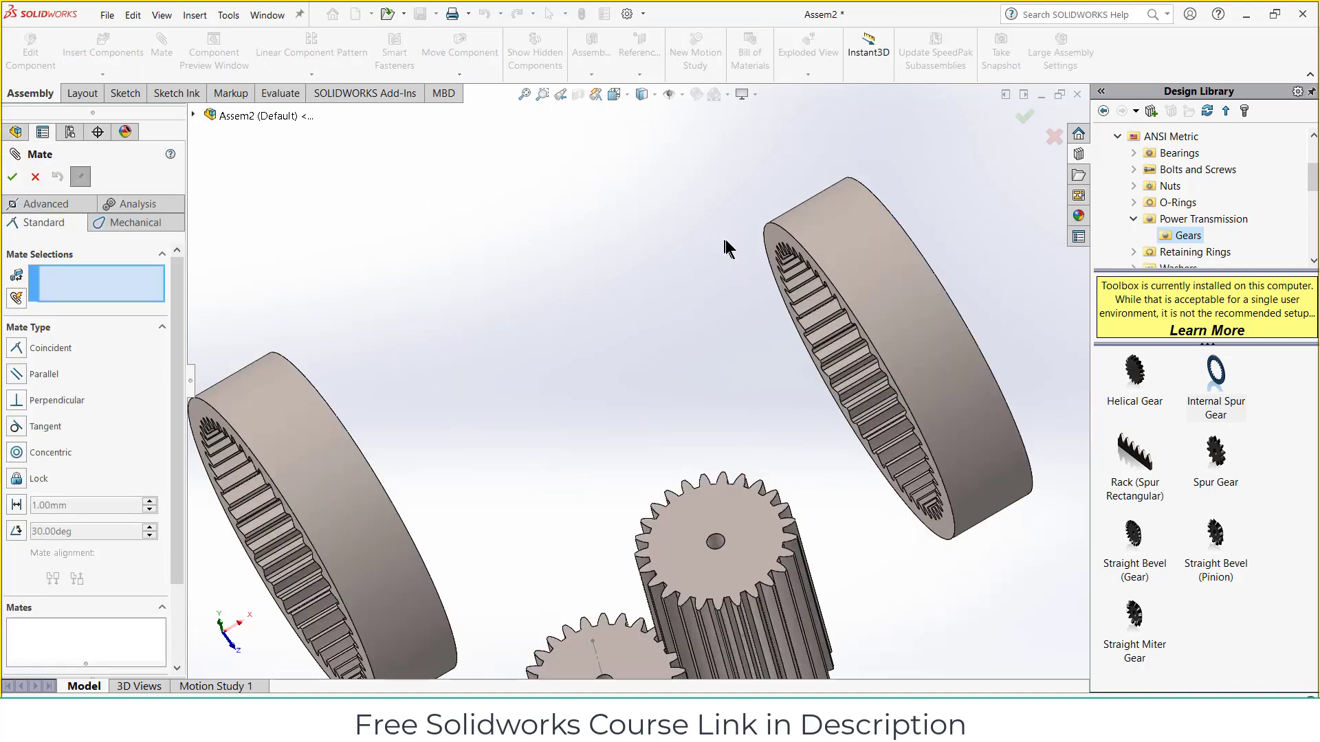
left_click(770, 237)
scroll(800, 369, "up", 3)
left_click(651, 556)
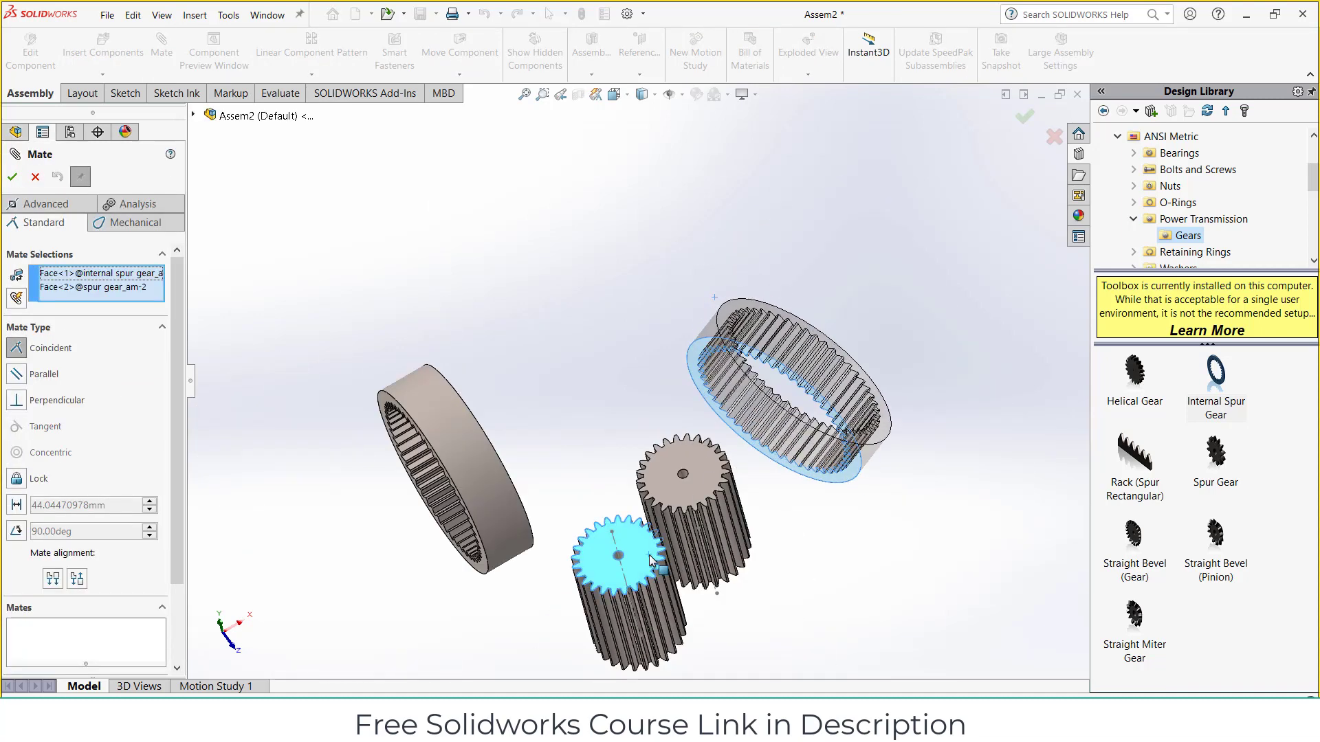
left_click(774, 579)
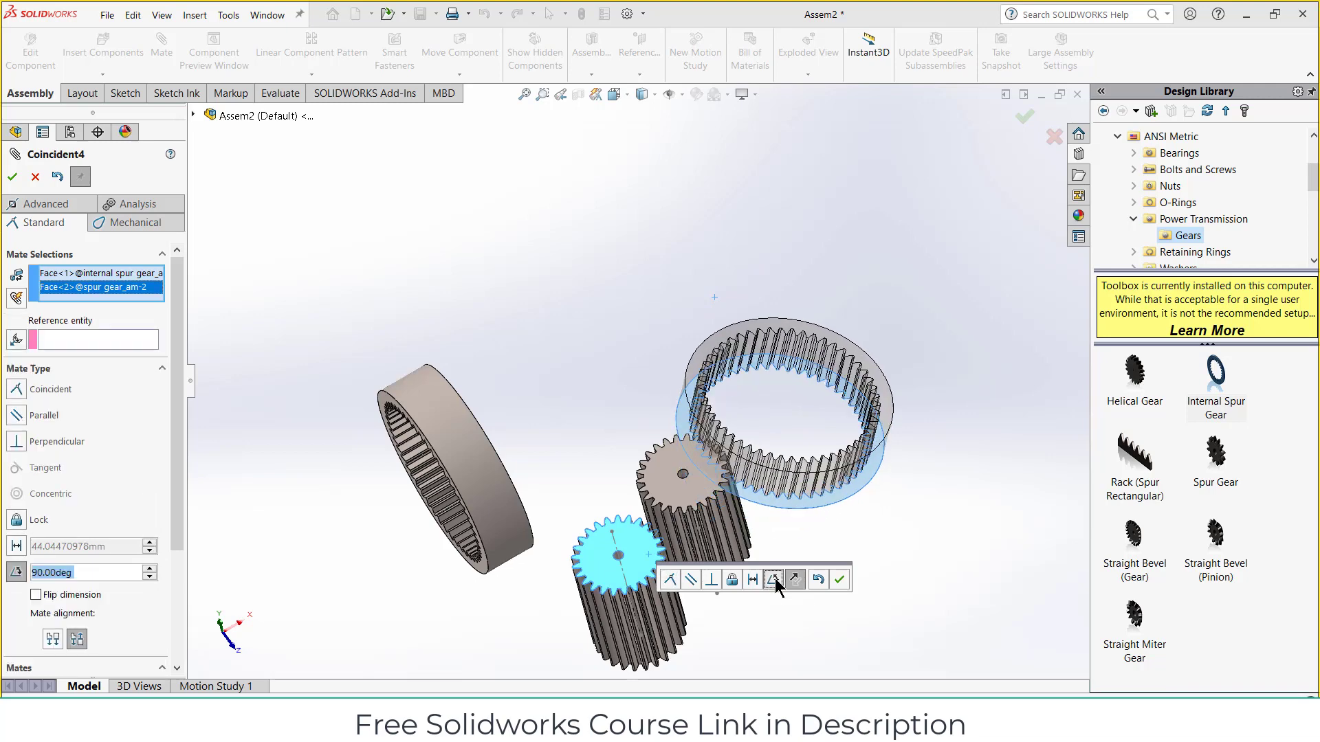
left_click(795, 581)
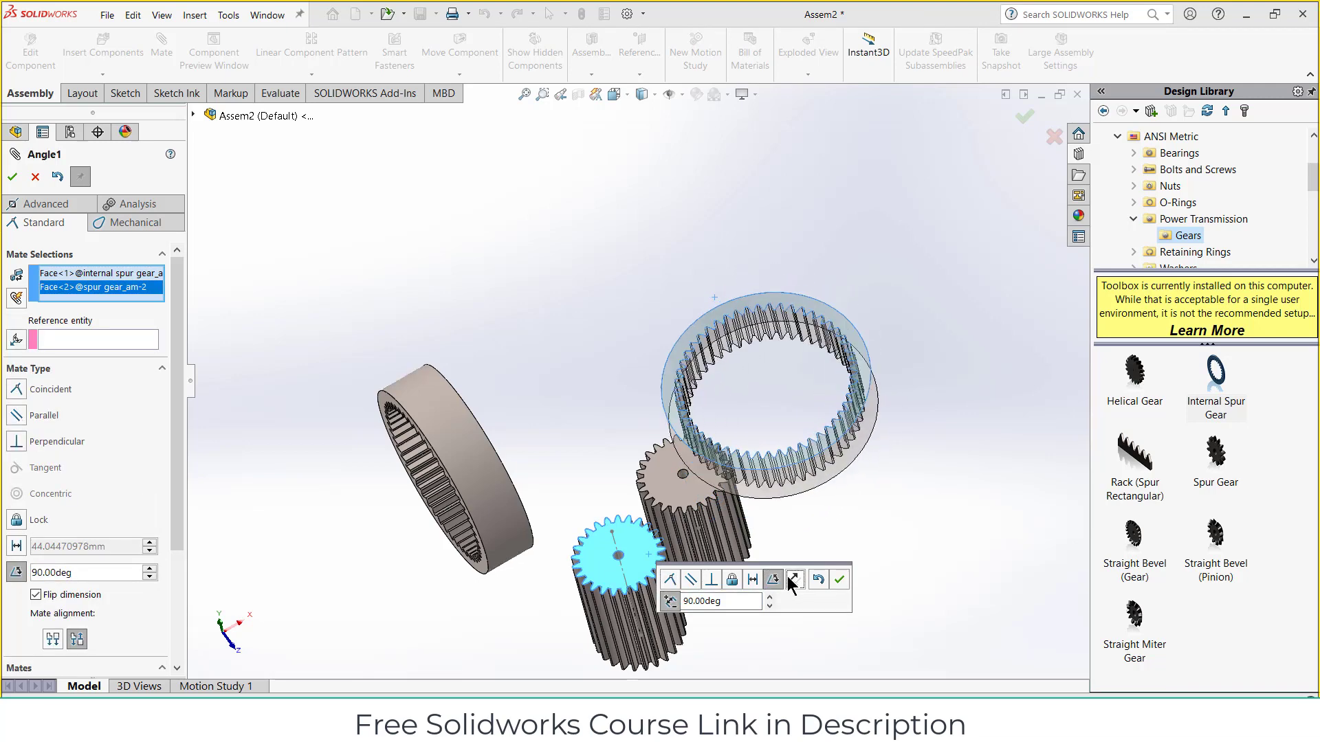
left_click(753, 601)
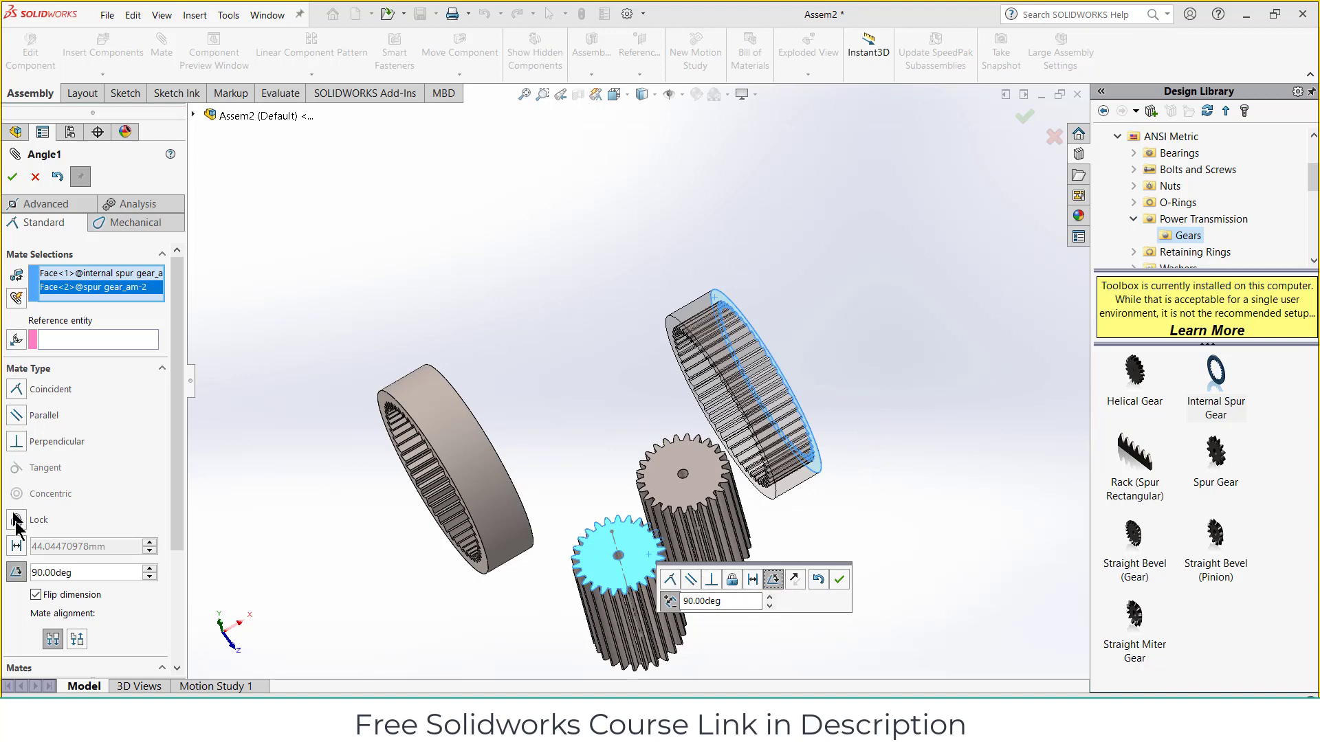
left_click(19, 571)
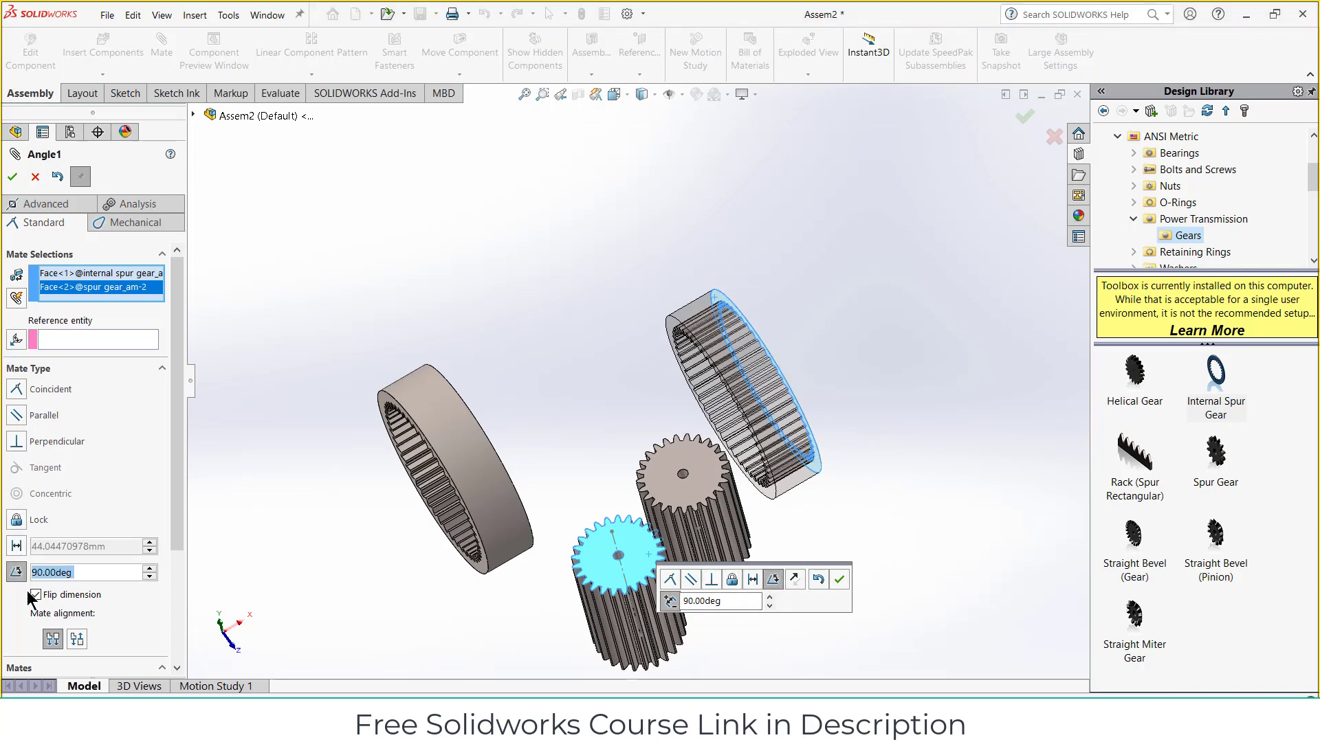
left_click(35, 178)
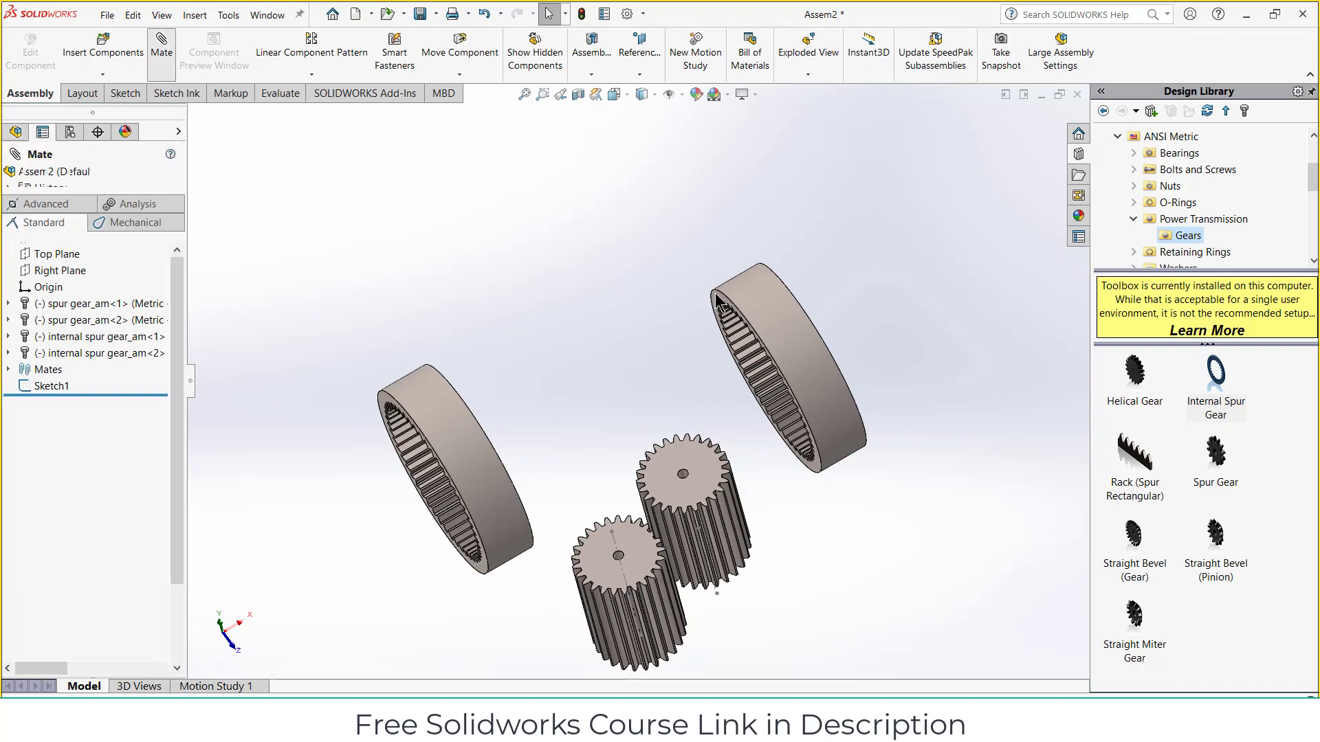
Step: Mate the ring gear's inner face parallel to the spur gear's end face
scroll(695, 306, "down", 3)
left_click(751, 292)
scroll(700, 402, "up", 1)
scroll(700, 401, "up", 2)
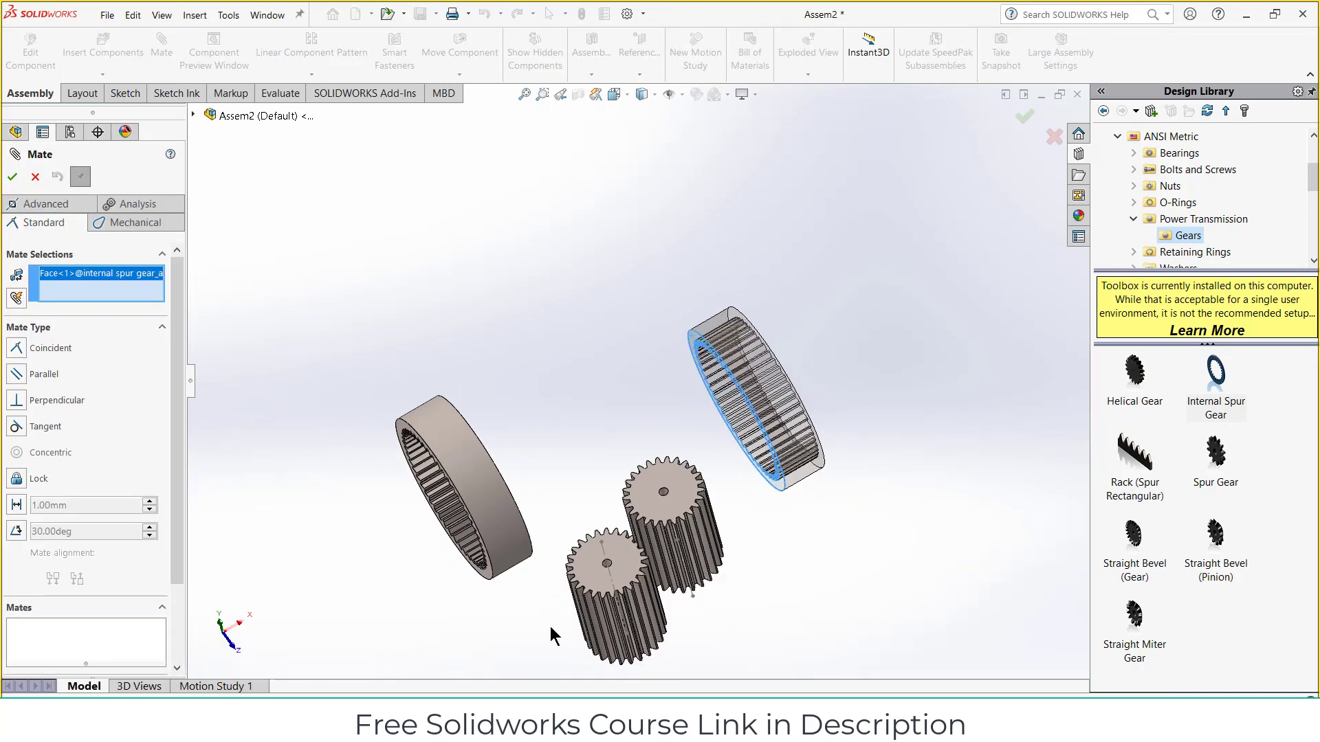
left_click(624, 558)
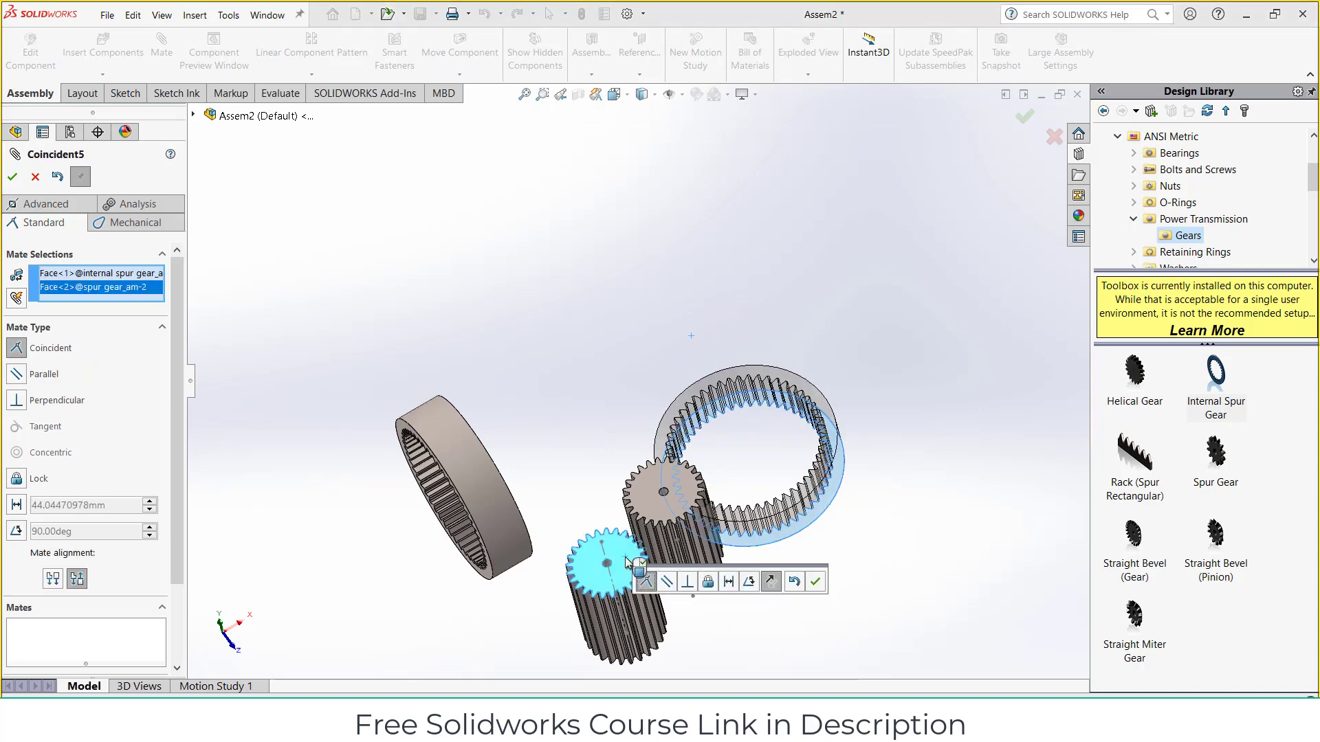
mouse_move(616, 481)
middle_mouse_down()
mouse_move(588, 297)
mouse_move(550, 312)
mouse_move(833, 534)
middle_mouse_up()
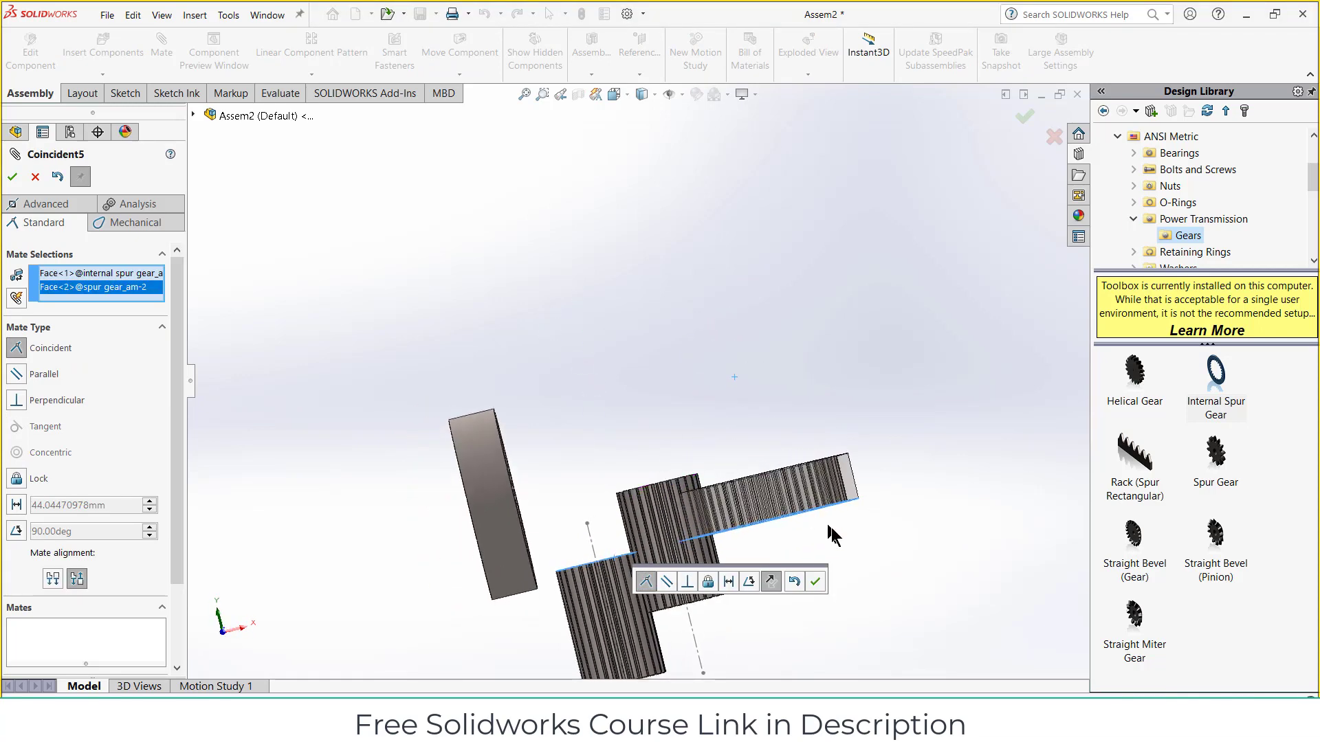
left_click(666, 582)
left_click(820, 574)
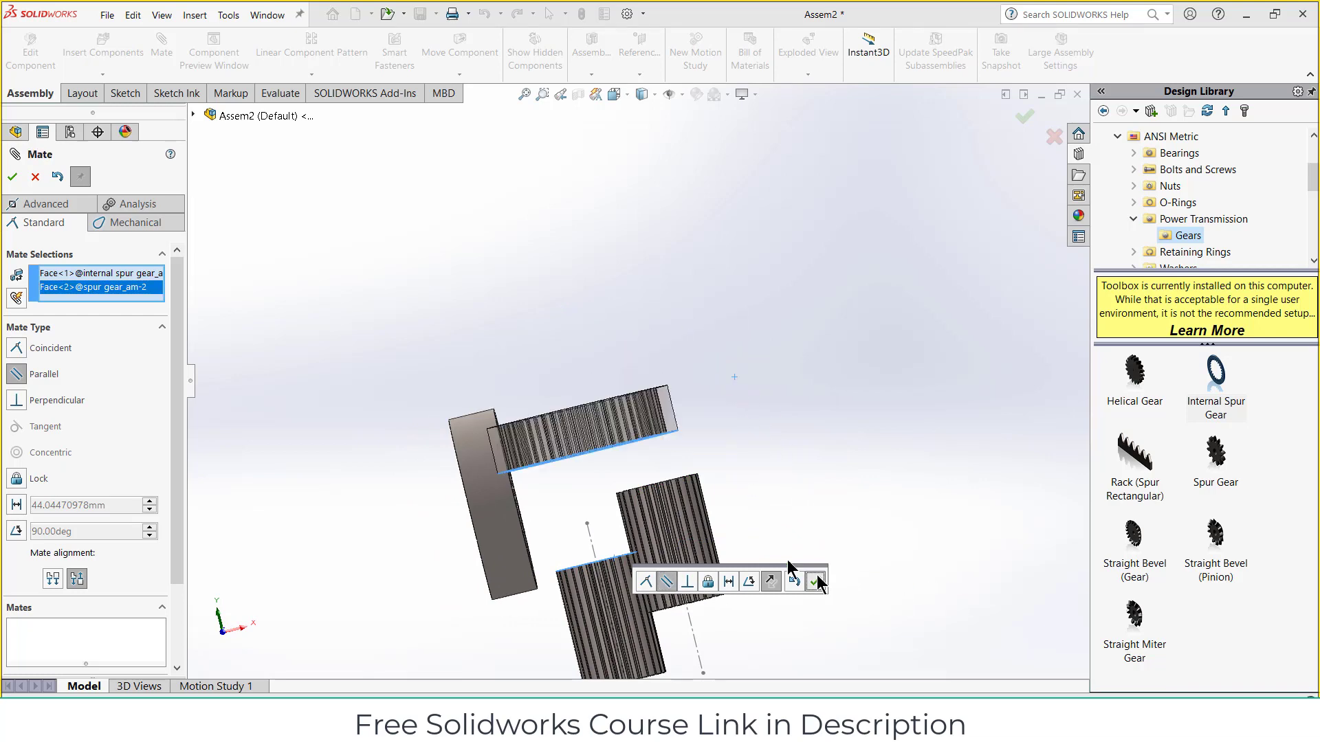
middle_click_drag(636, 465, 682, 607)
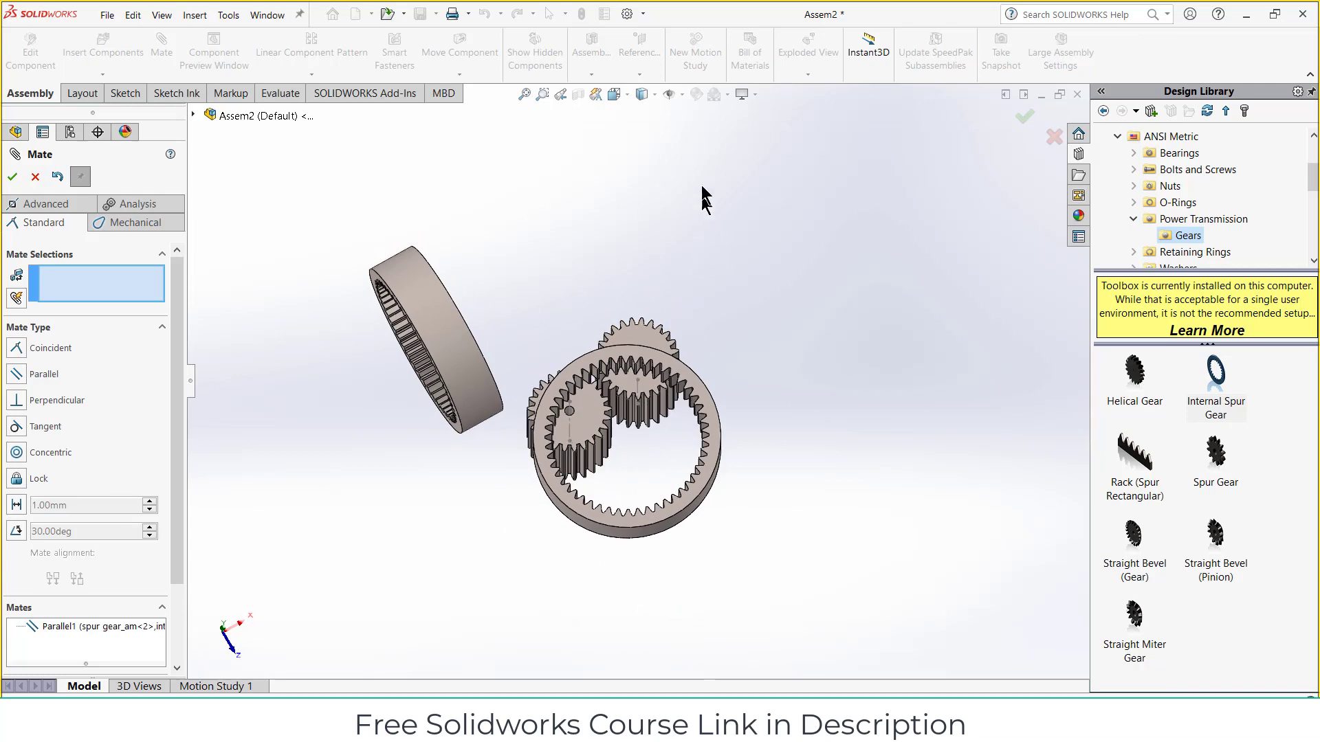
Step: Show the axes and mate the ring gear's axis coincident with the Front Plane
left_click(679, 95)
left_click(687, 128)
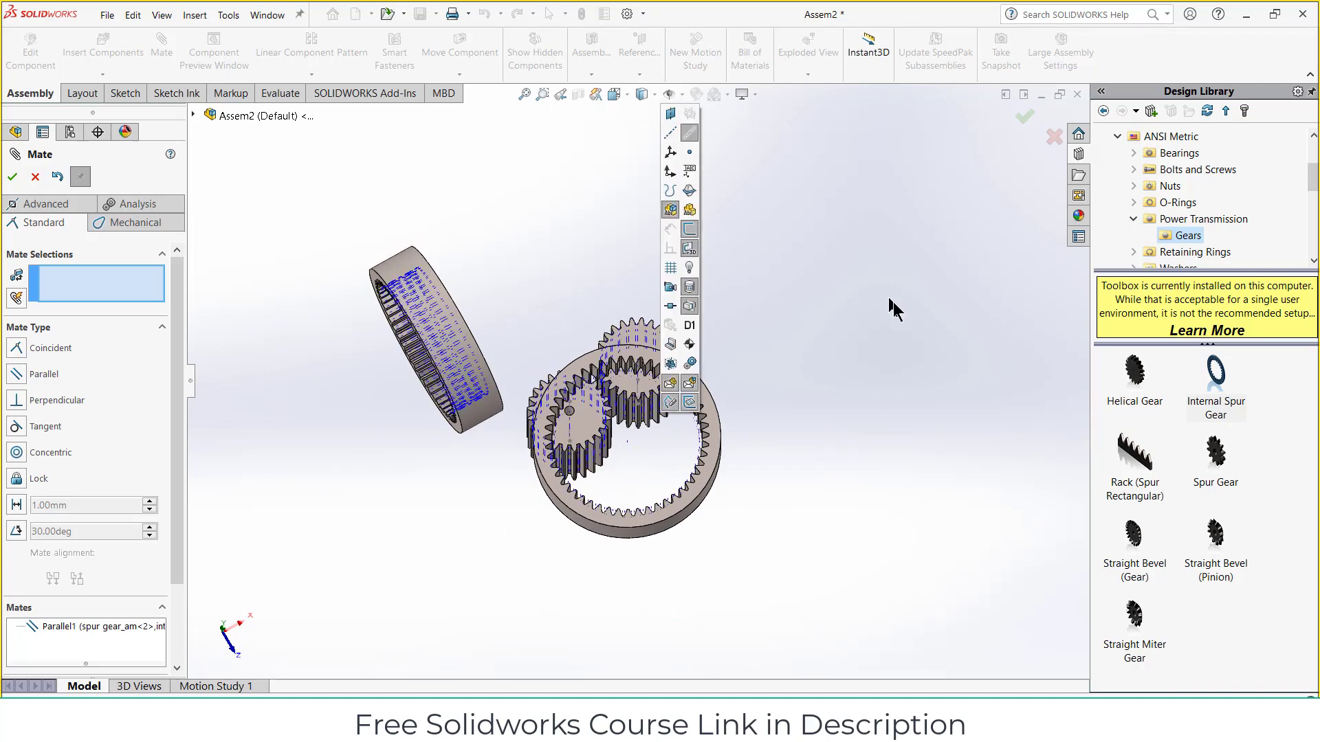
mouse_move(797, 414)
middle_mouse_down()
mouse_move(795, 362)
mouse_move(828, 373)
mouse_move(827, 398)
mouse_move(671, 459)
middle_mouse_up()
scroll(673, 443, "down", 3)
left_click(674, 407)
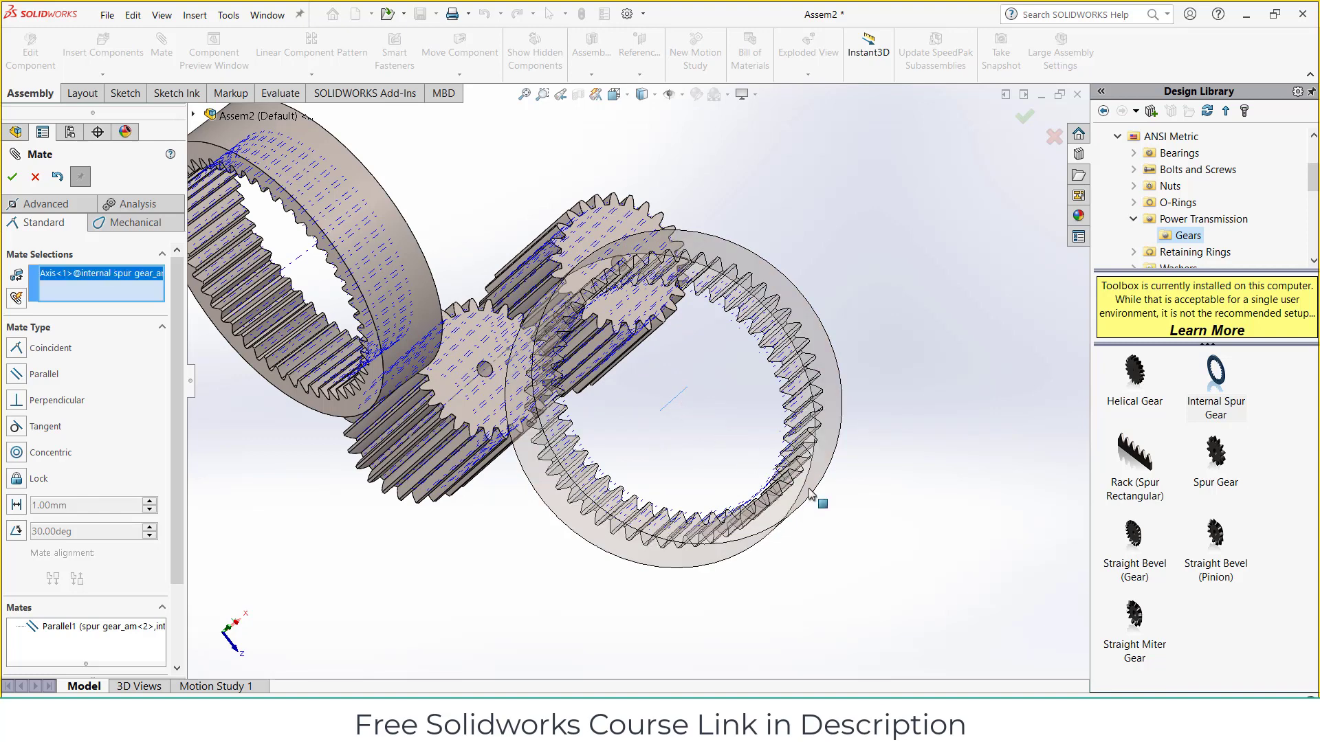
scroll(816, 498, "up", 5)
scroll(813, 495, "up", 2)
left_click(193, 115)
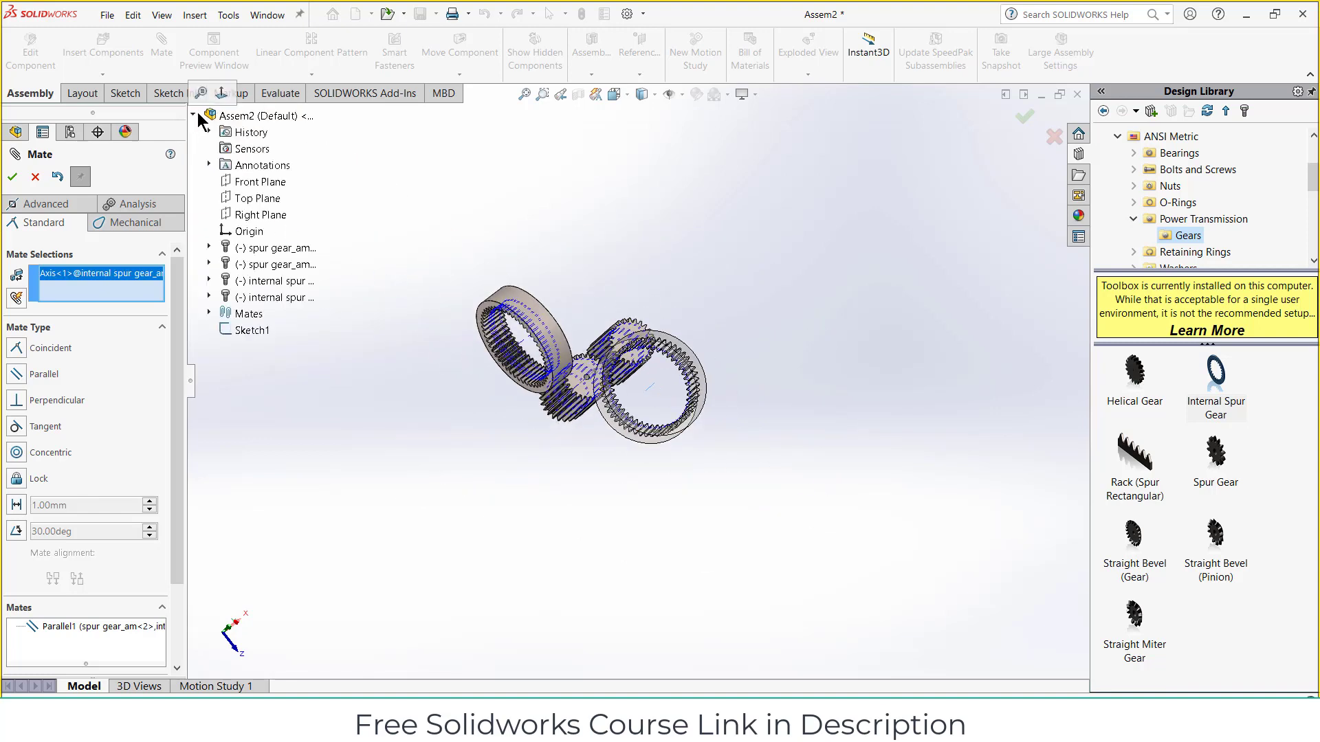
left_click(255, 184)
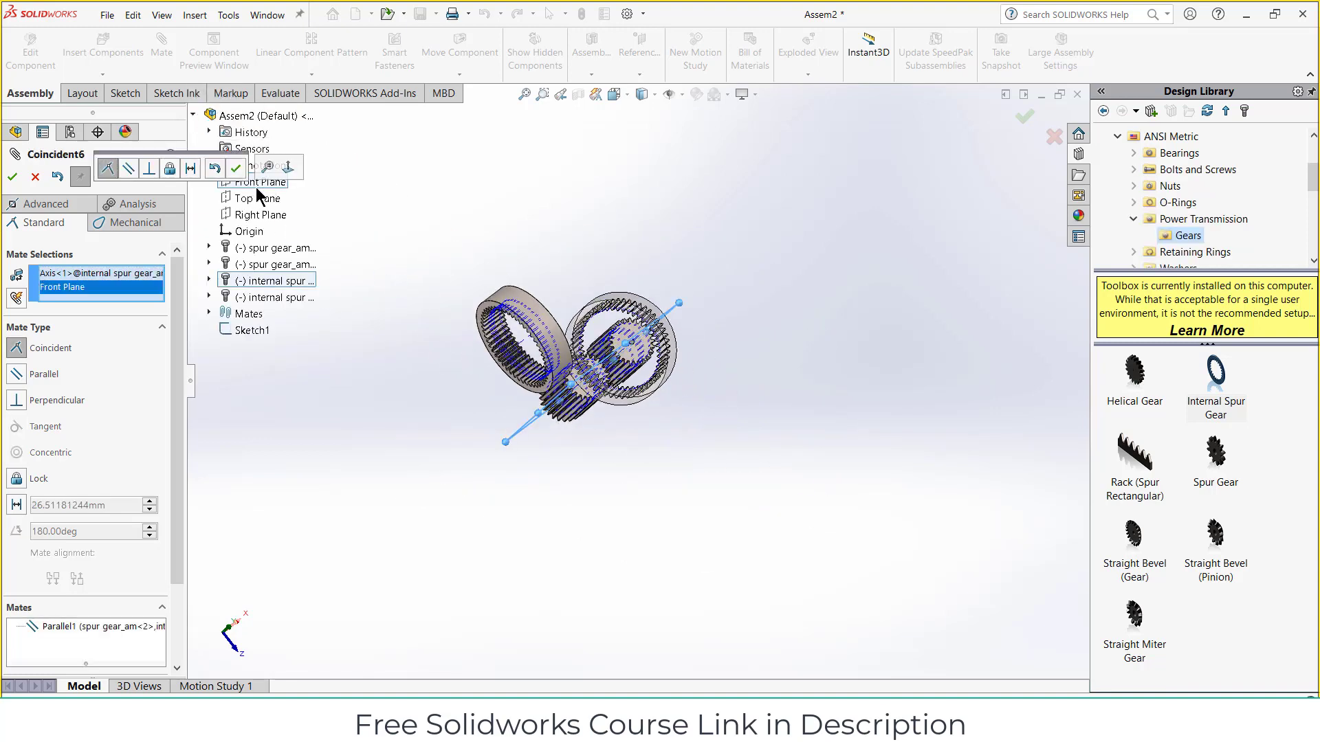
left_click(236, 169)
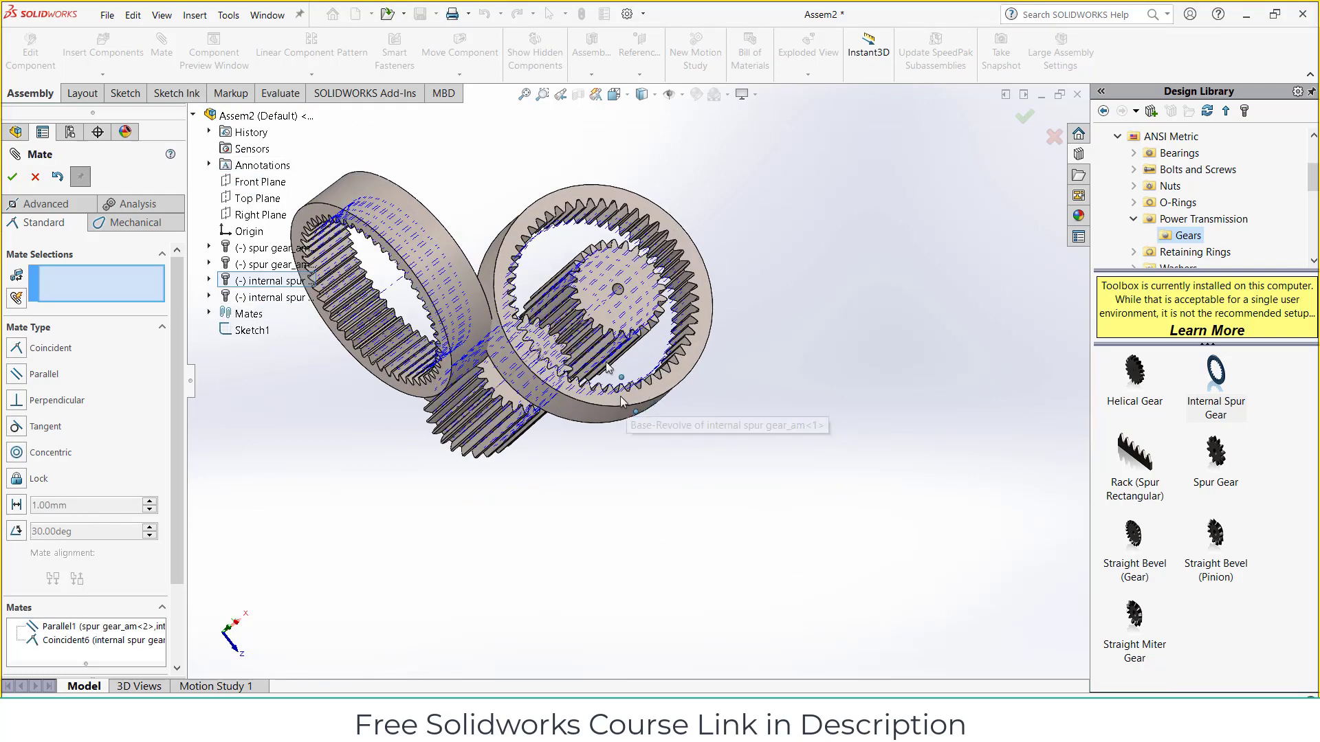
Step: Try a coincident mate between the gear axis and Right Plane, cancel it, then open Reference Geometry
middle_click_drag(645, 393, 633, 355)
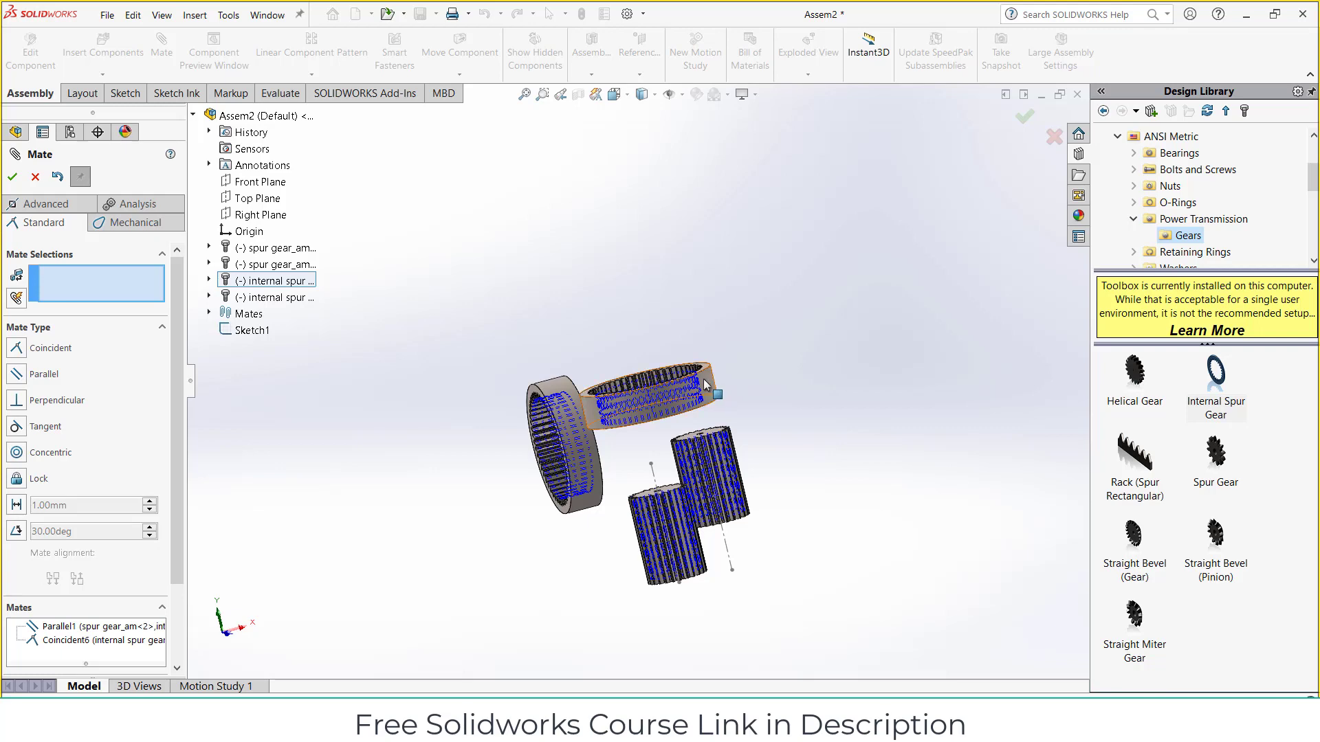
left_click_drag(712, 385, 763, 622)
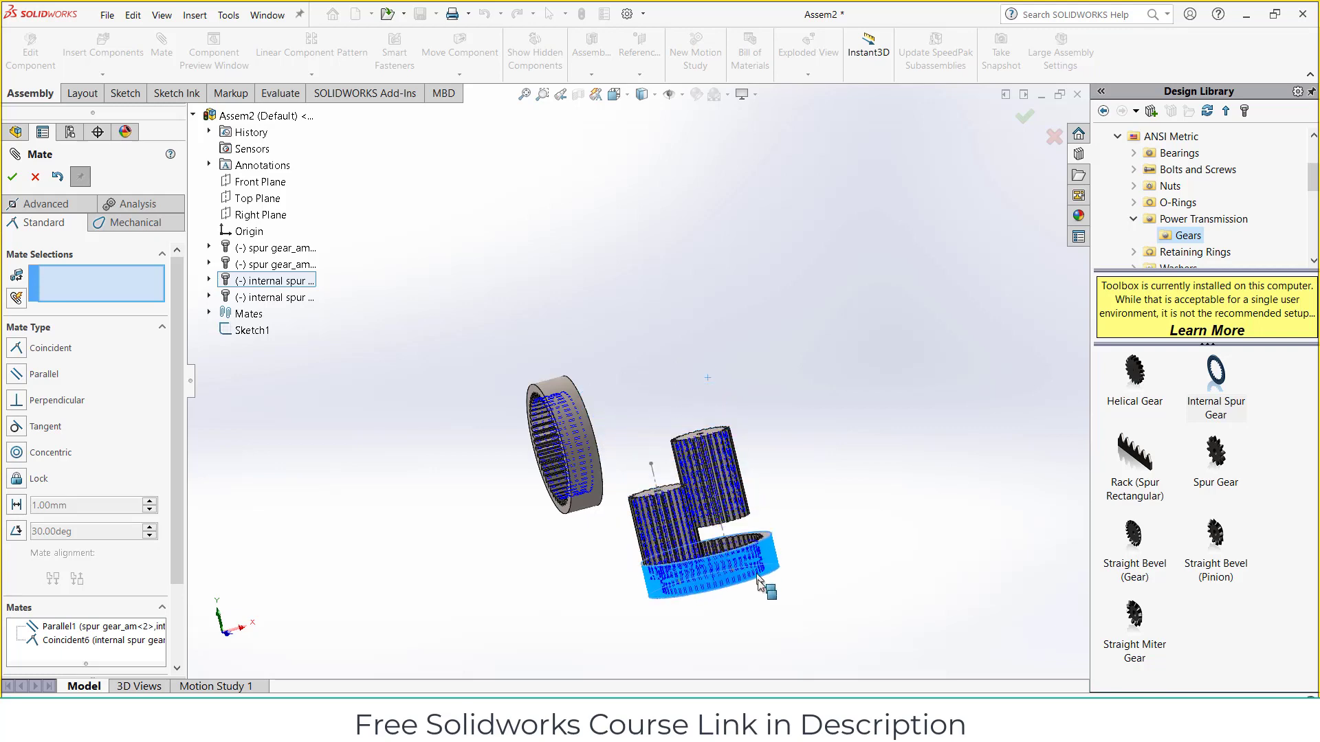
middle_click_drag(763, 619, 758, 593)
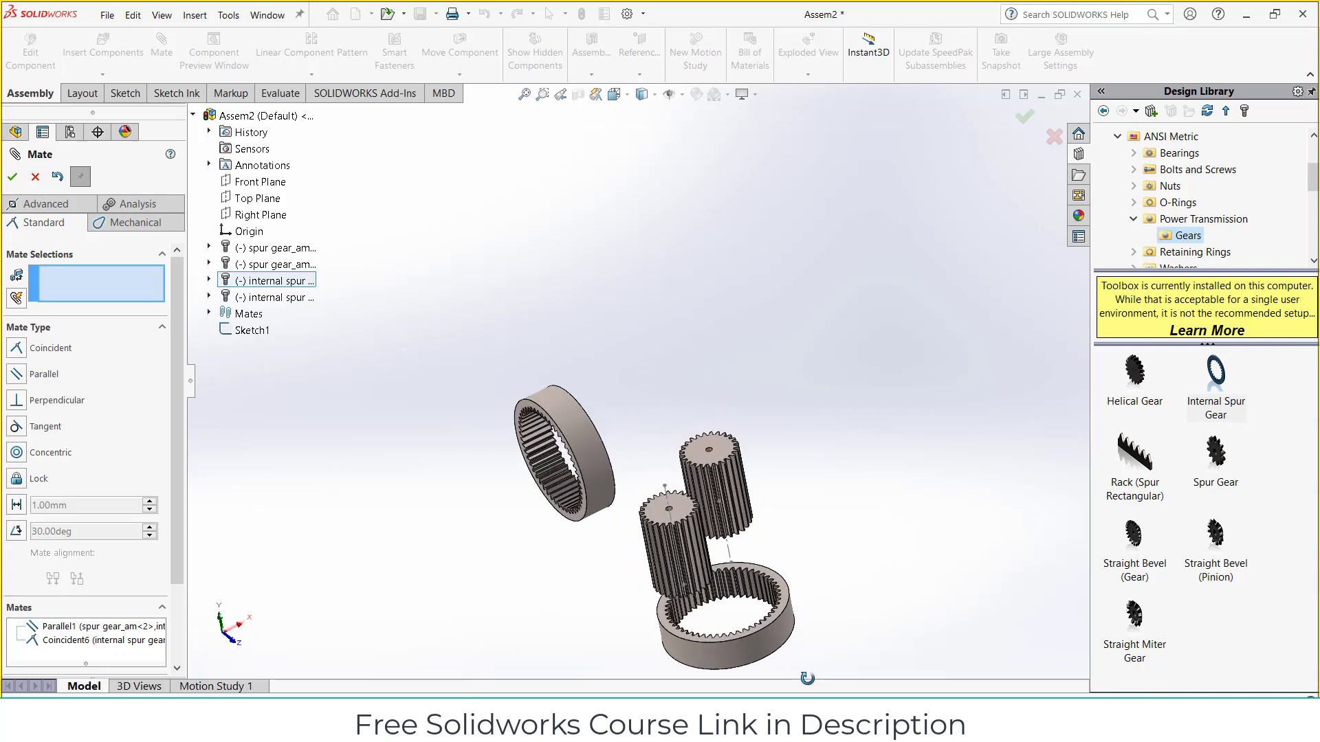
left_click(724, 616)
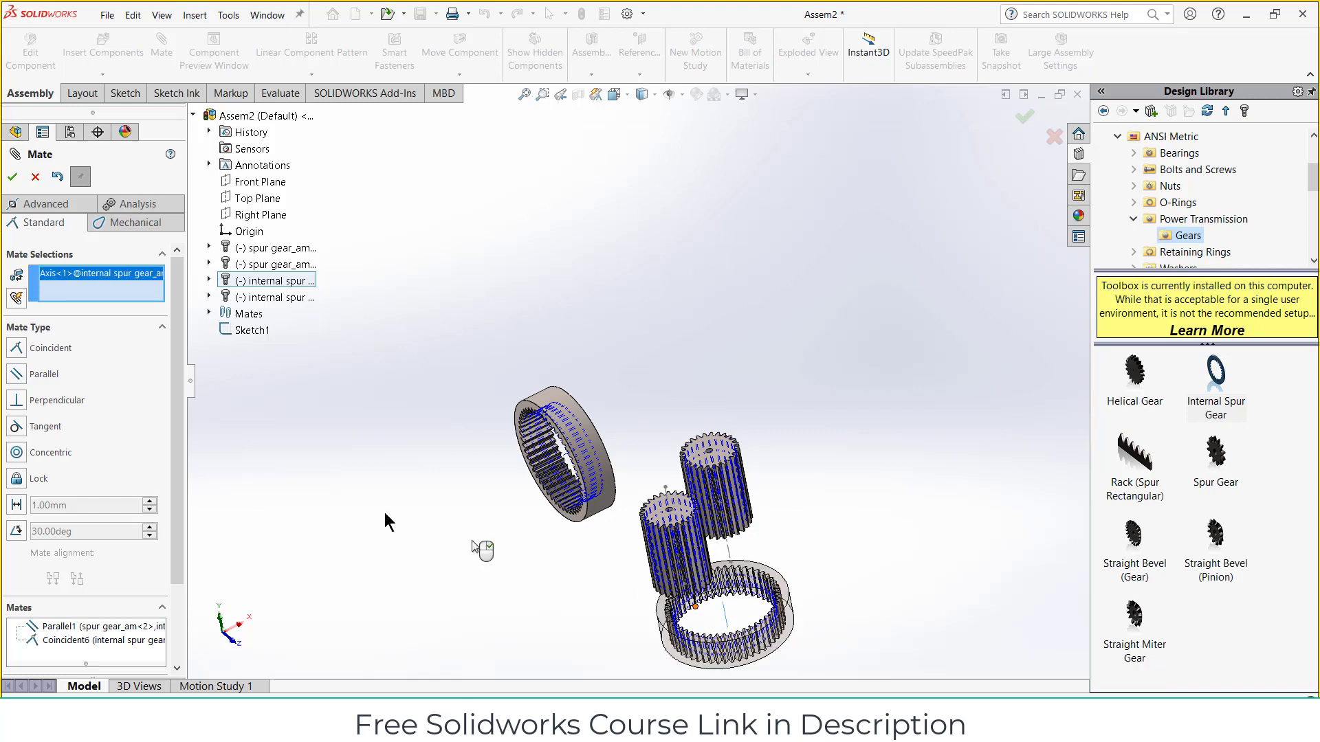
left_click(249, 216)
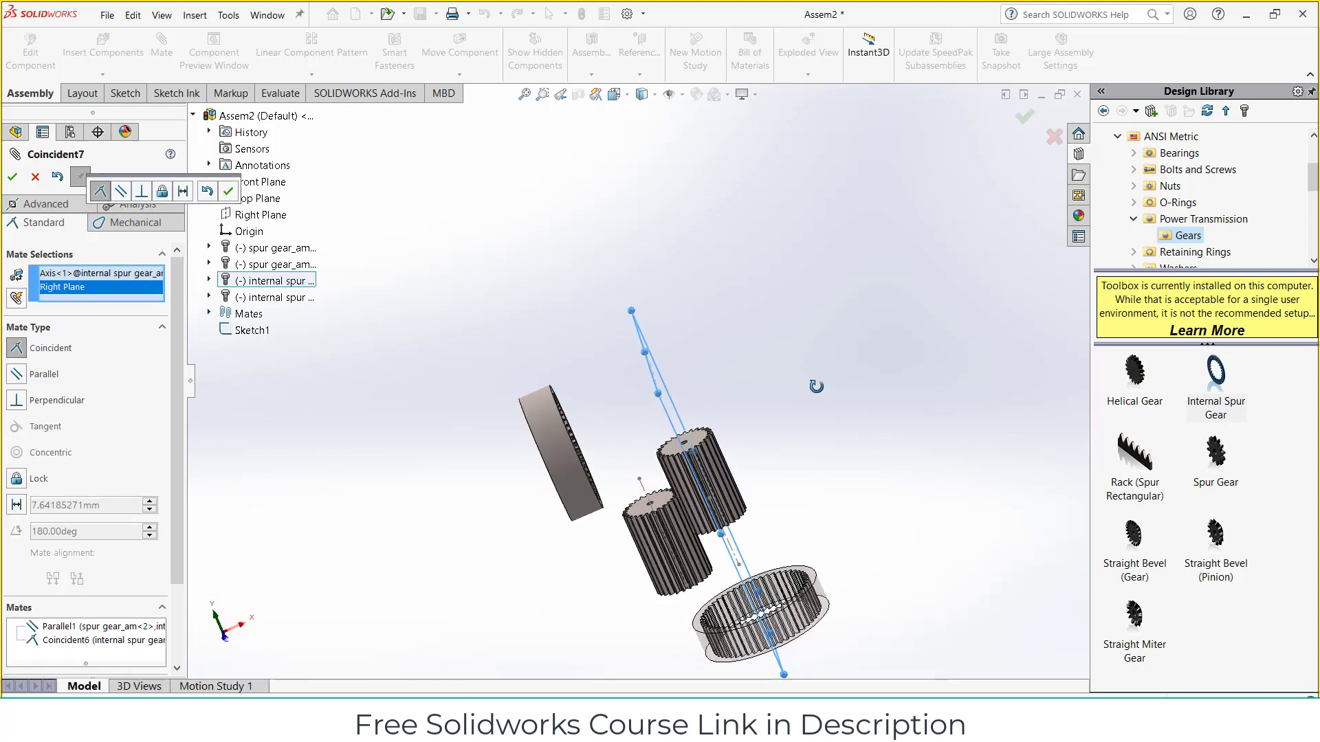
left_click(35, 177)
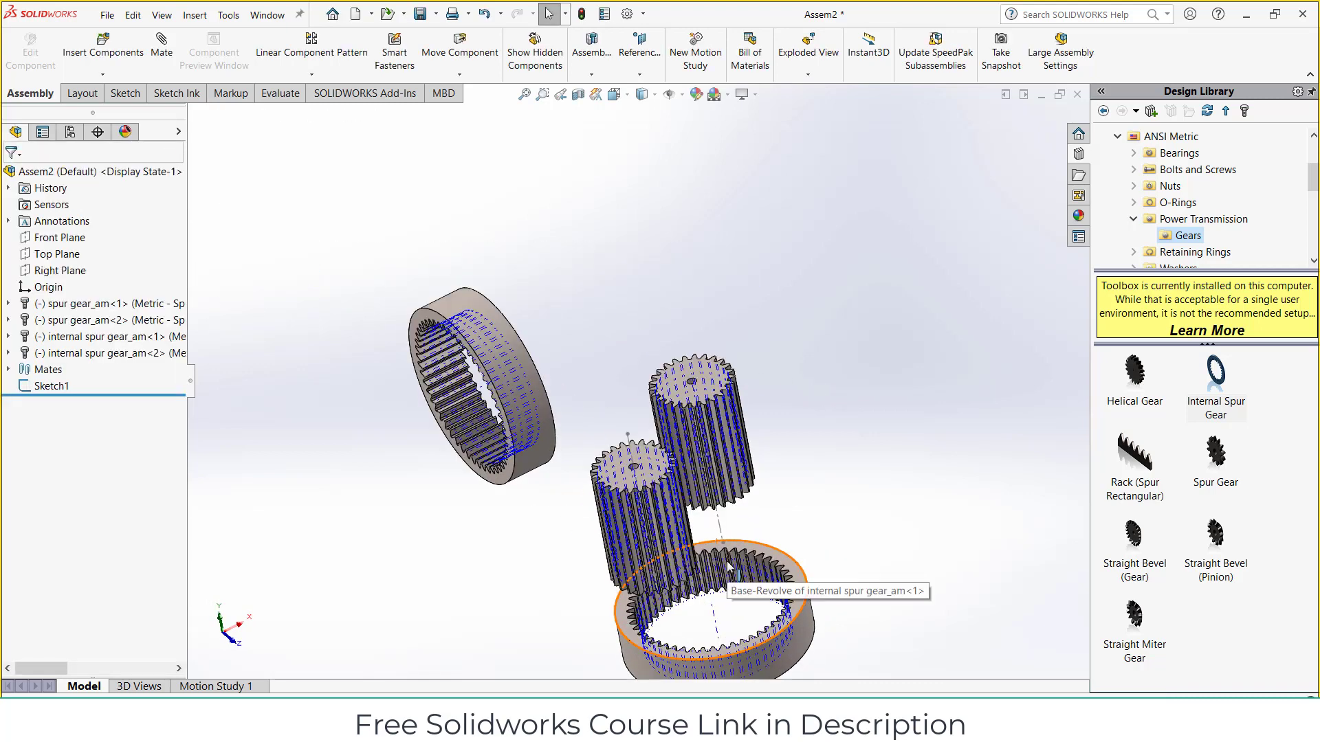
middle_click_drag(715, 404, 700, 448)
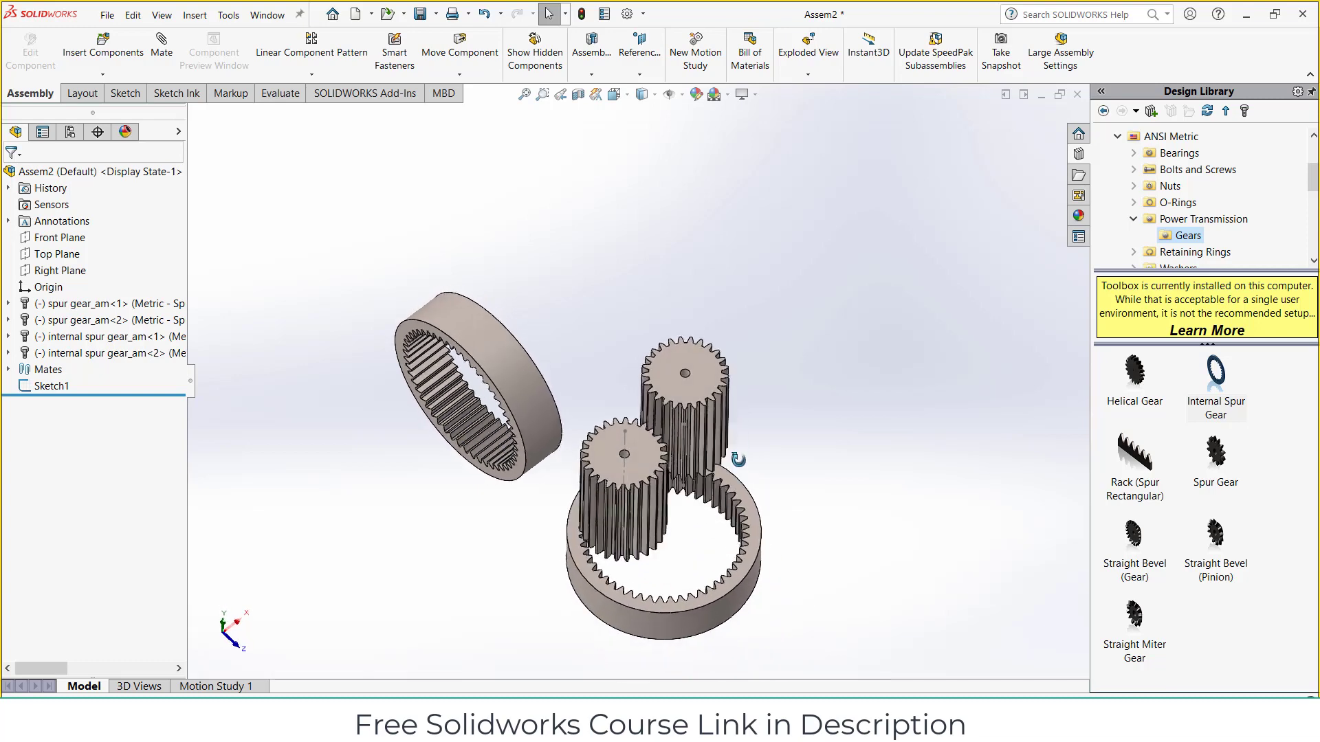
scroll(700, 448, "down", 2)
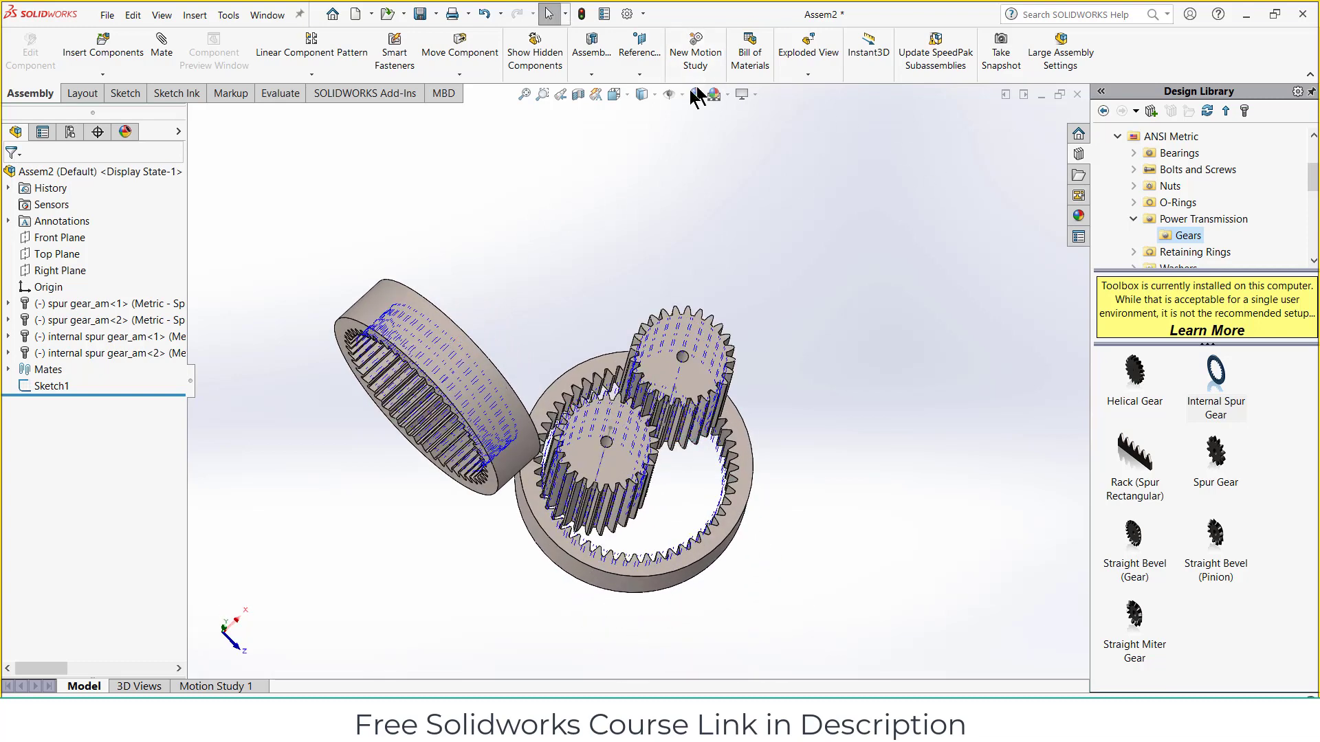
left_click(641, 44)
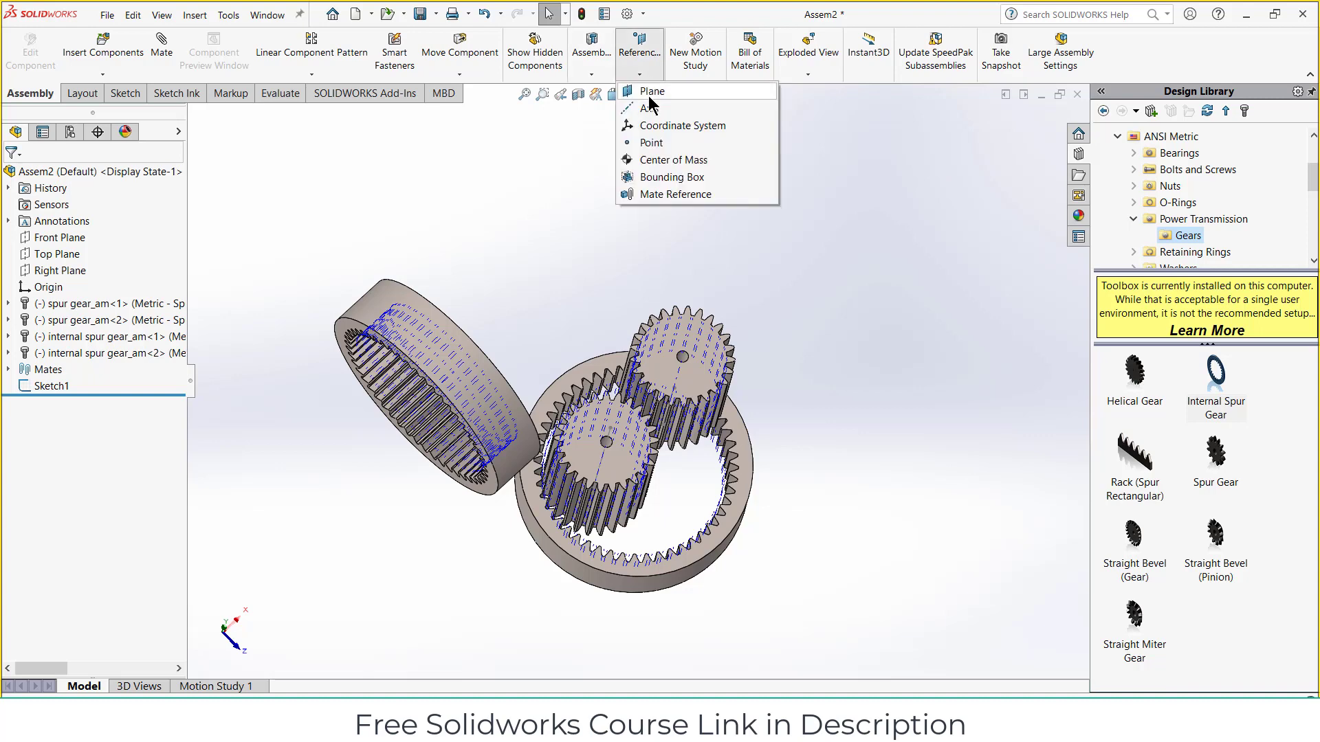
Step: Create reference plane PLANE1 offset 12.50 mm from the Right Plane, with the offset flipped
left_click(649, 91)
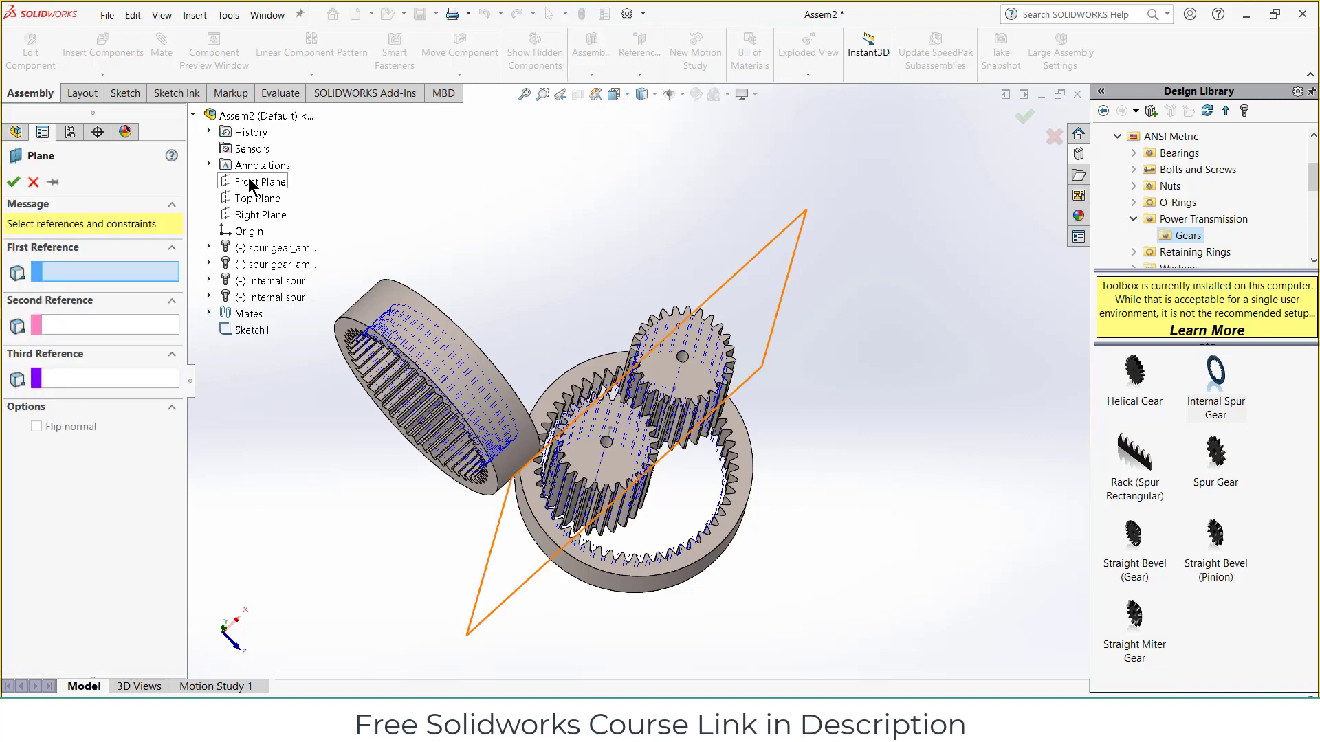
left_click(252, 217)
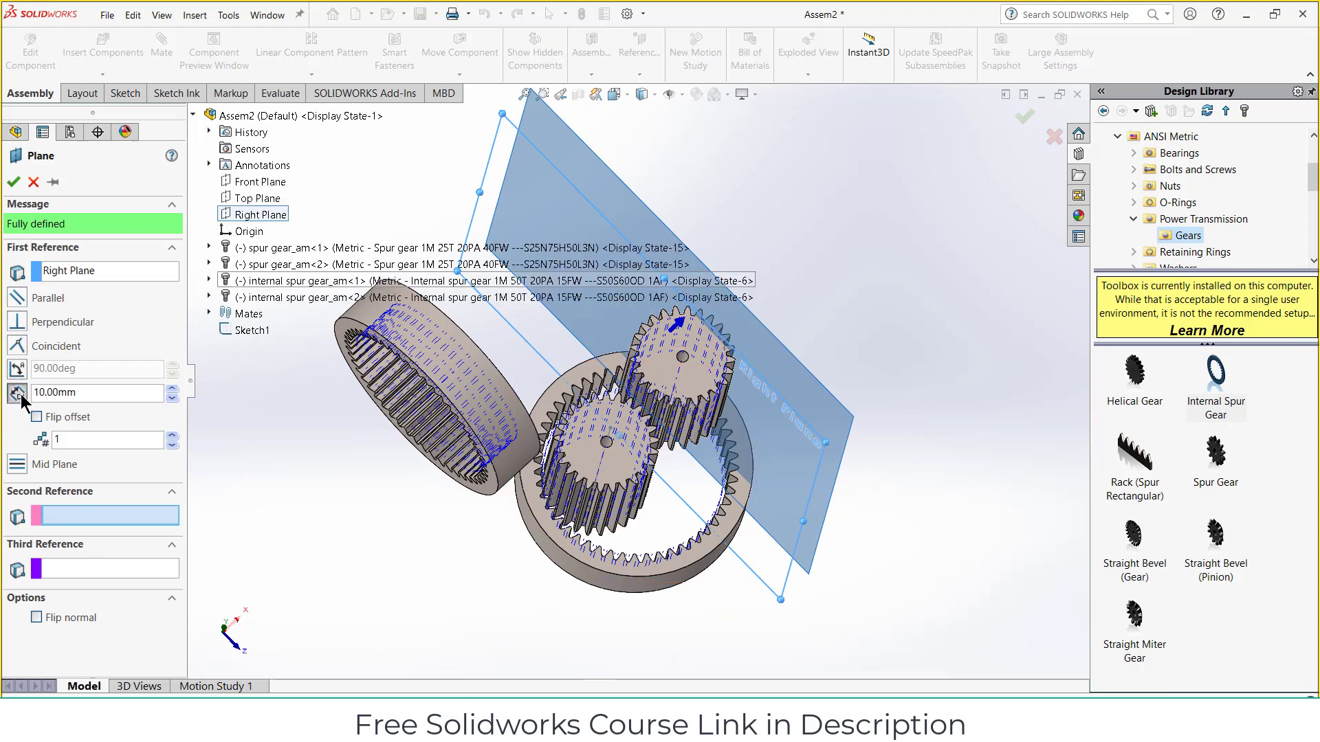
left_click(37, 418)
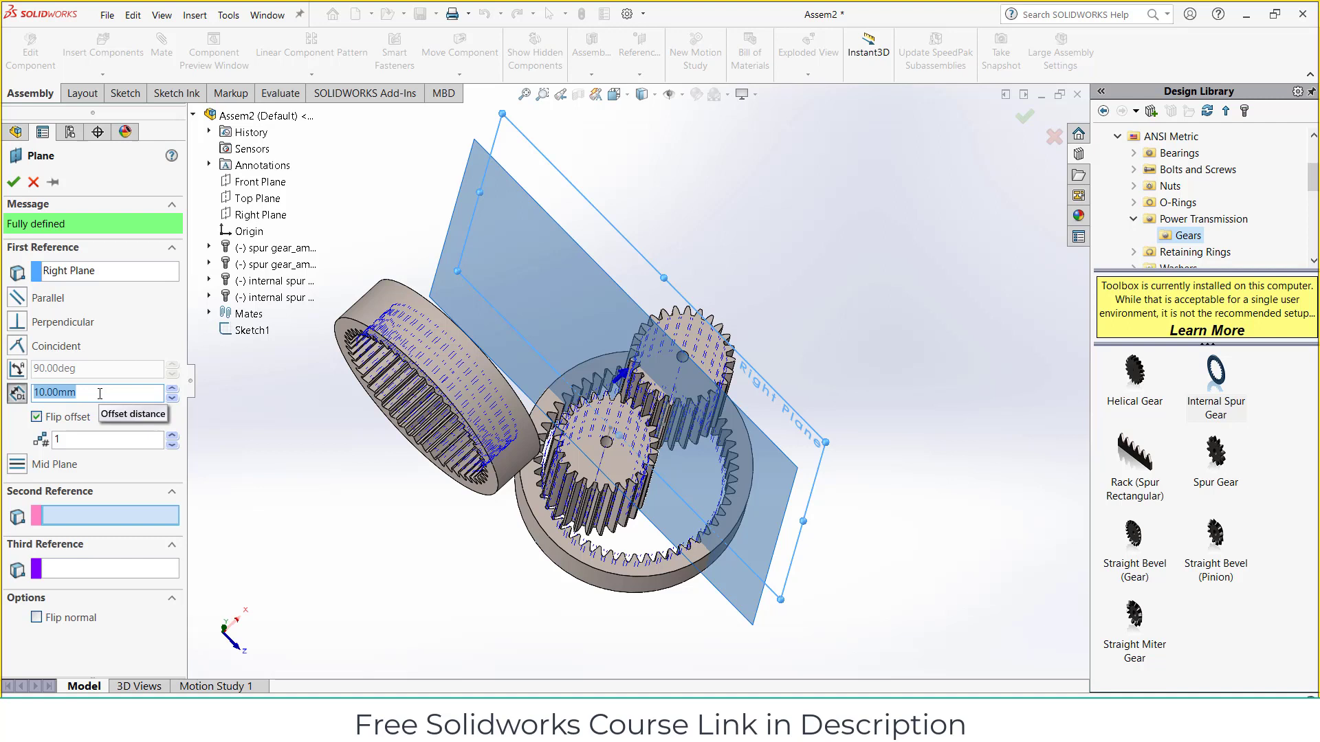
type("25")
key("BackSpace")
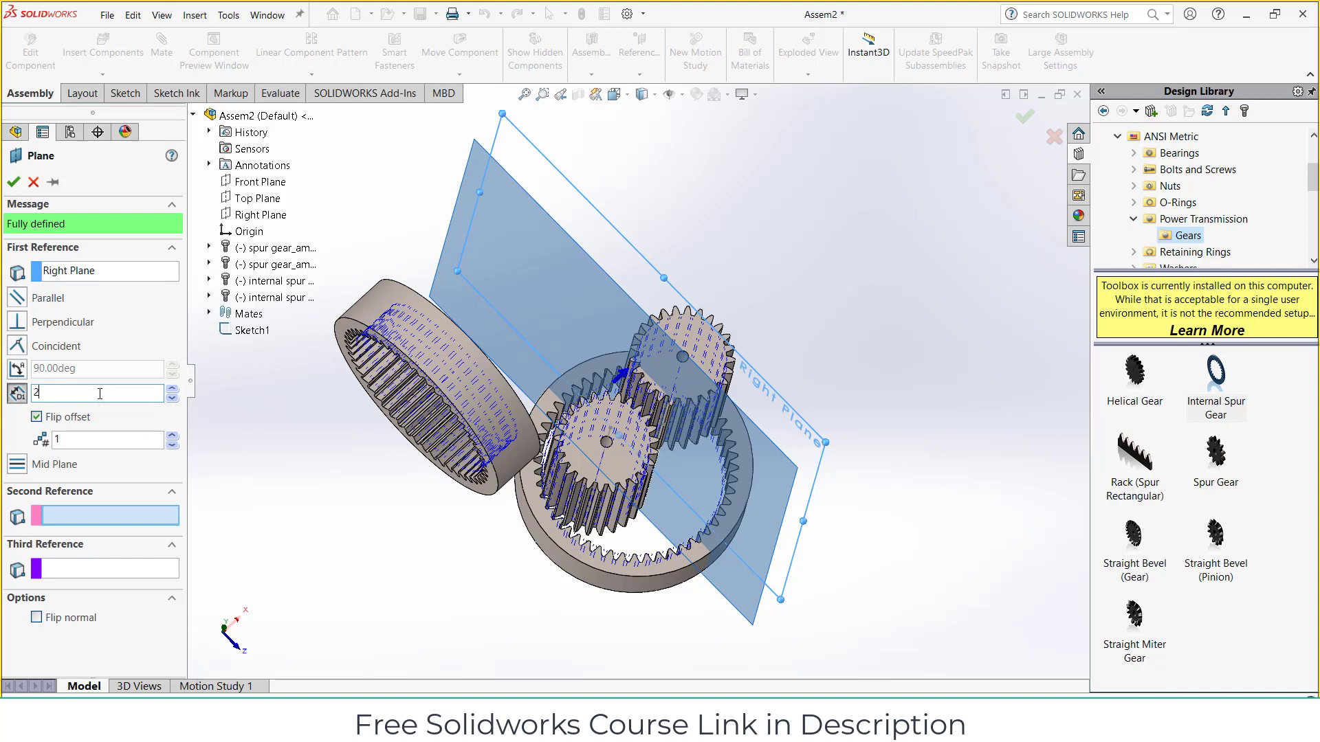
type("15")
key("Return")
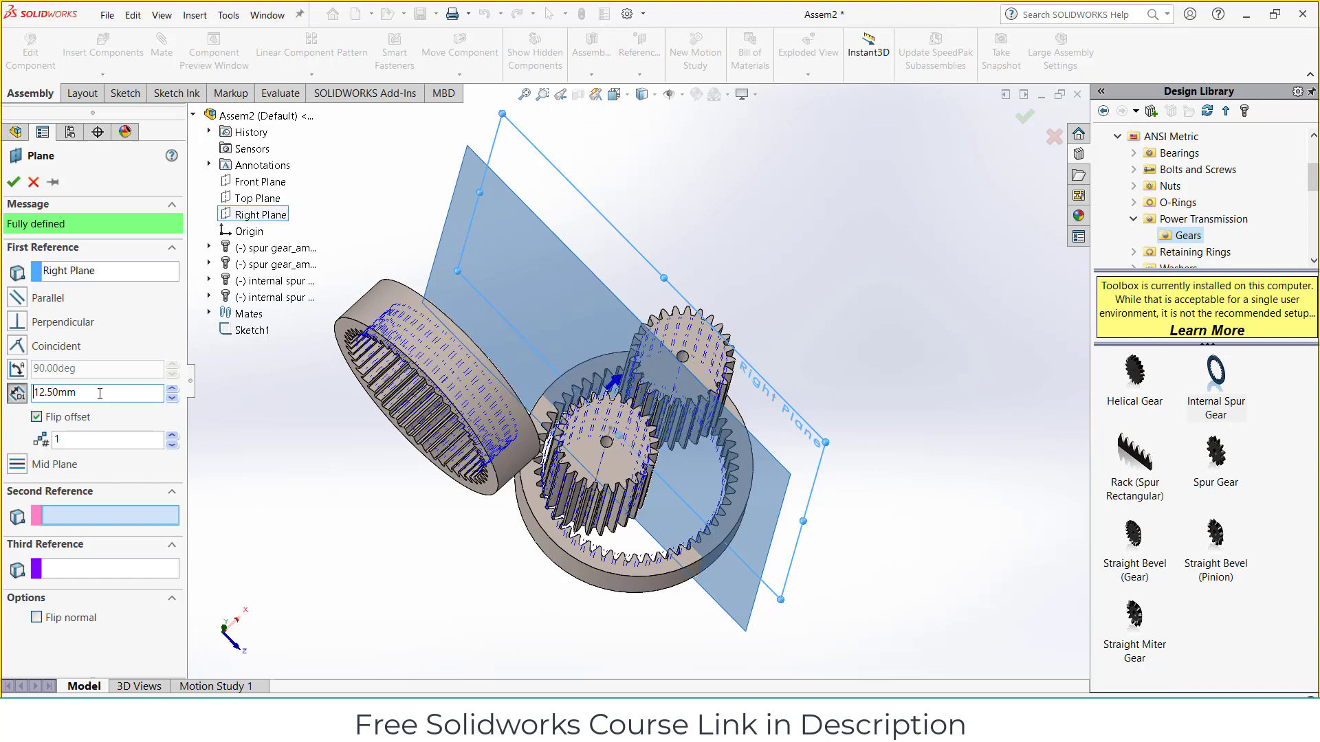
left_click(15, 182)
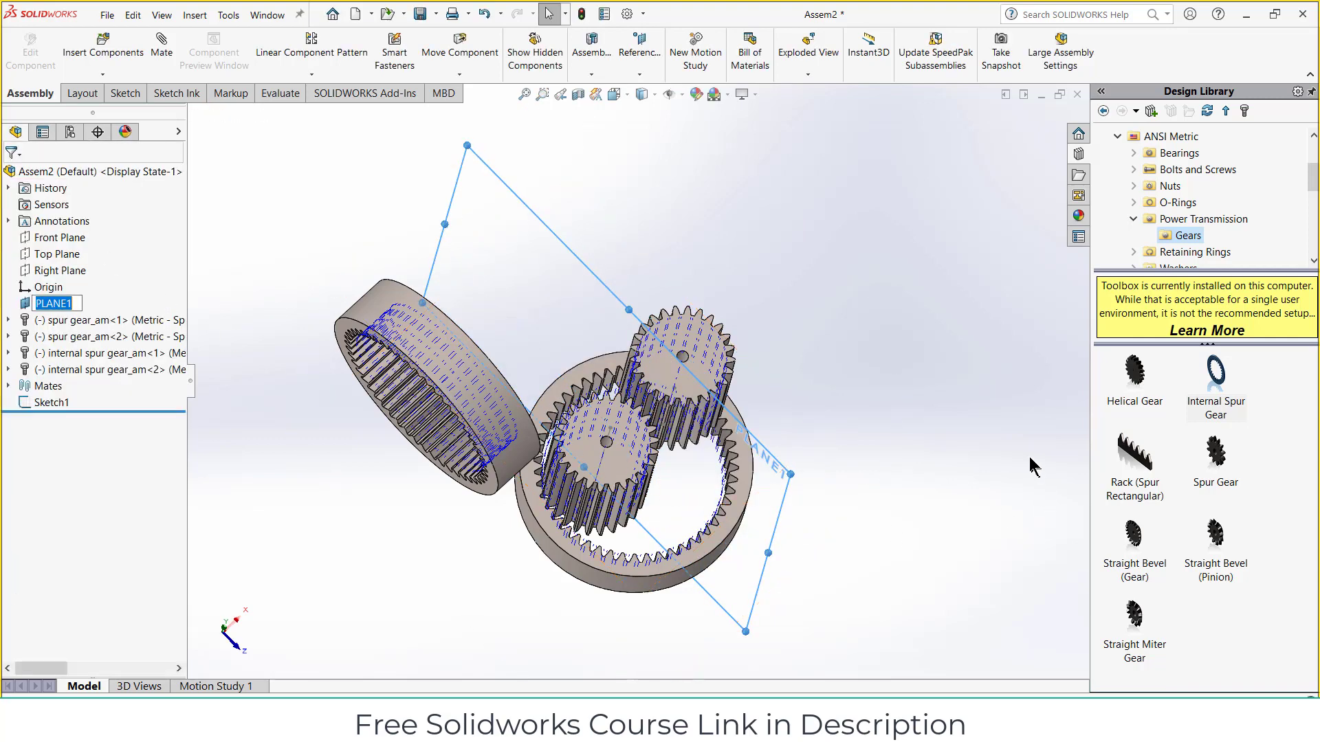
left_click(814, 503)
Step: Mate the first internal ring gear's axis coincident with PLANE1 (Coincident8)
middle_click_drag(814, 503, 721, 543)
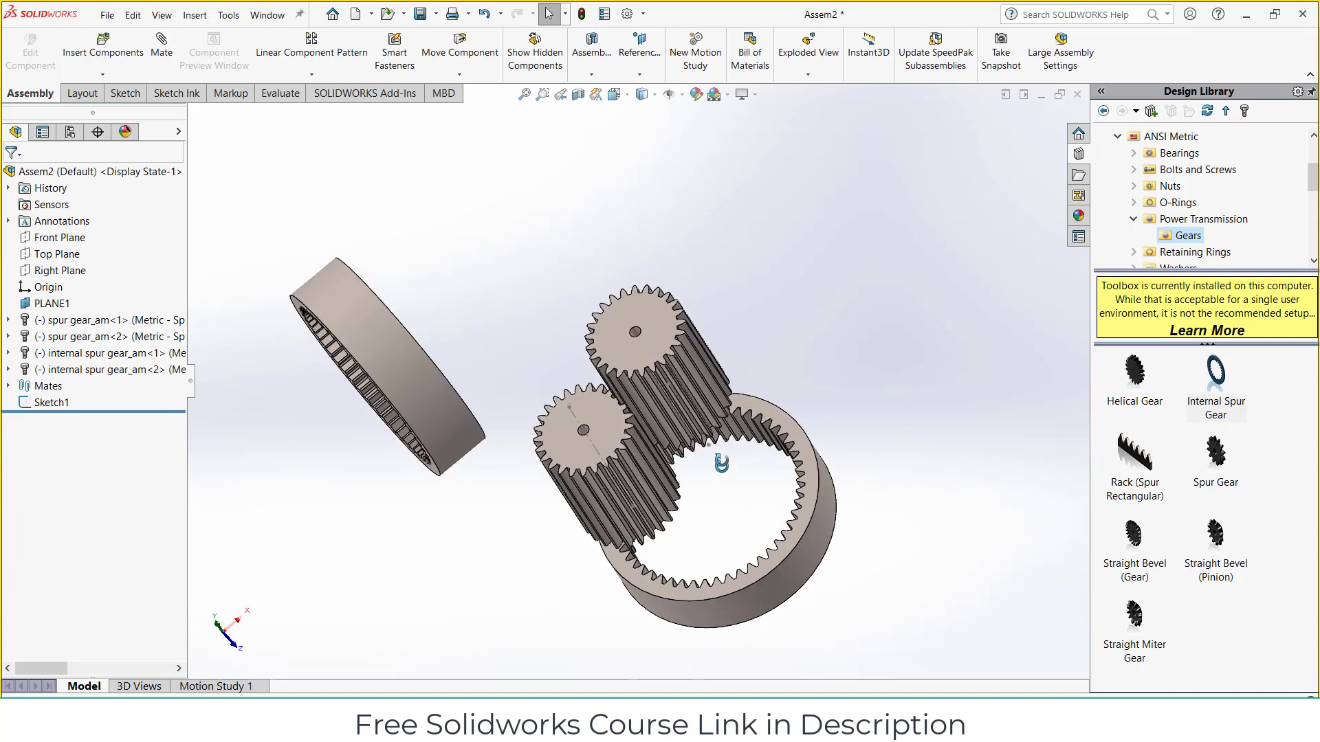
left_click(715, 544)
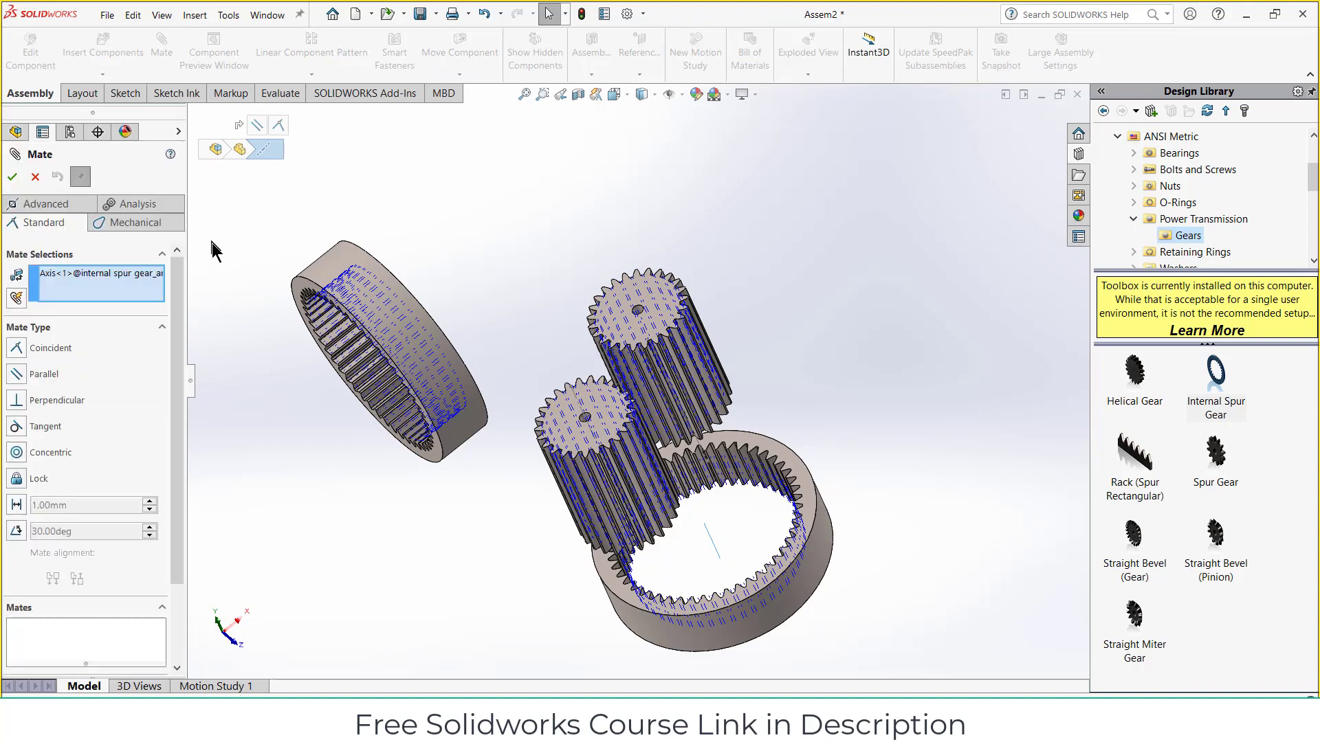
left_click(193, 116)
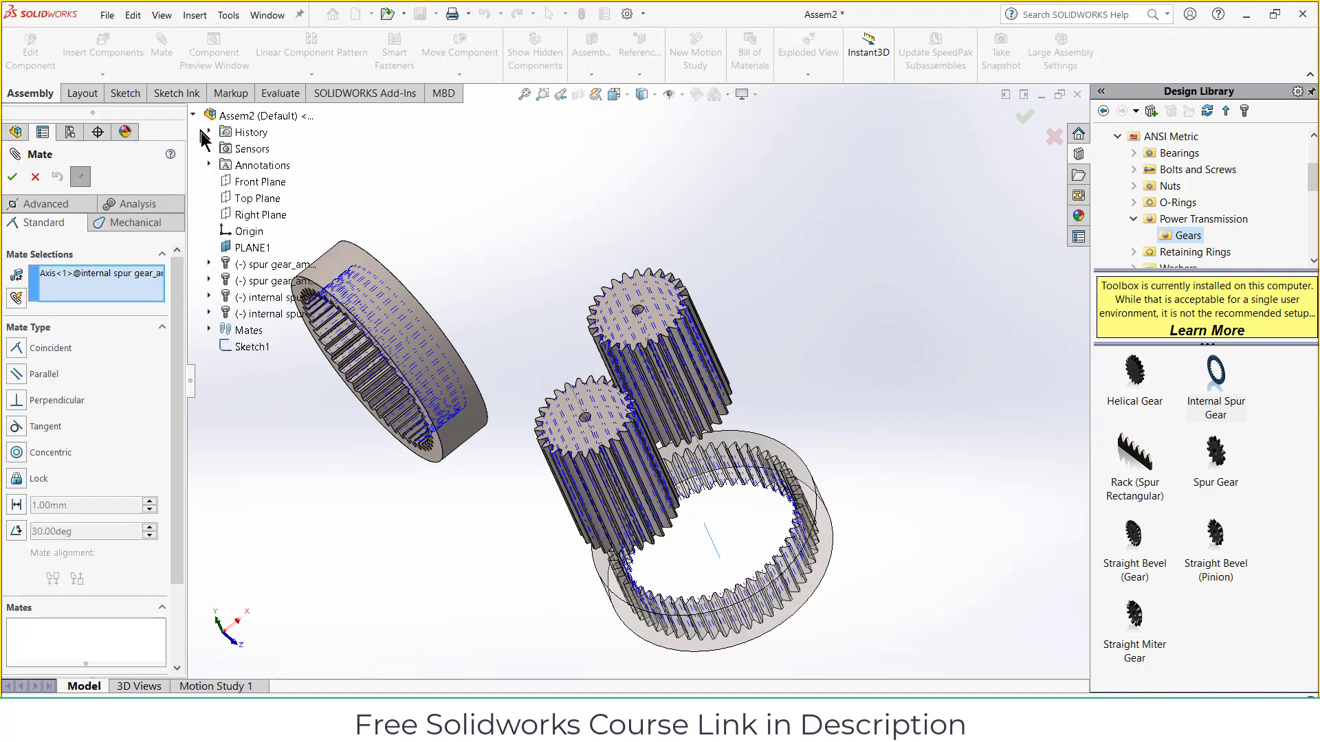
left_click(245, 251)
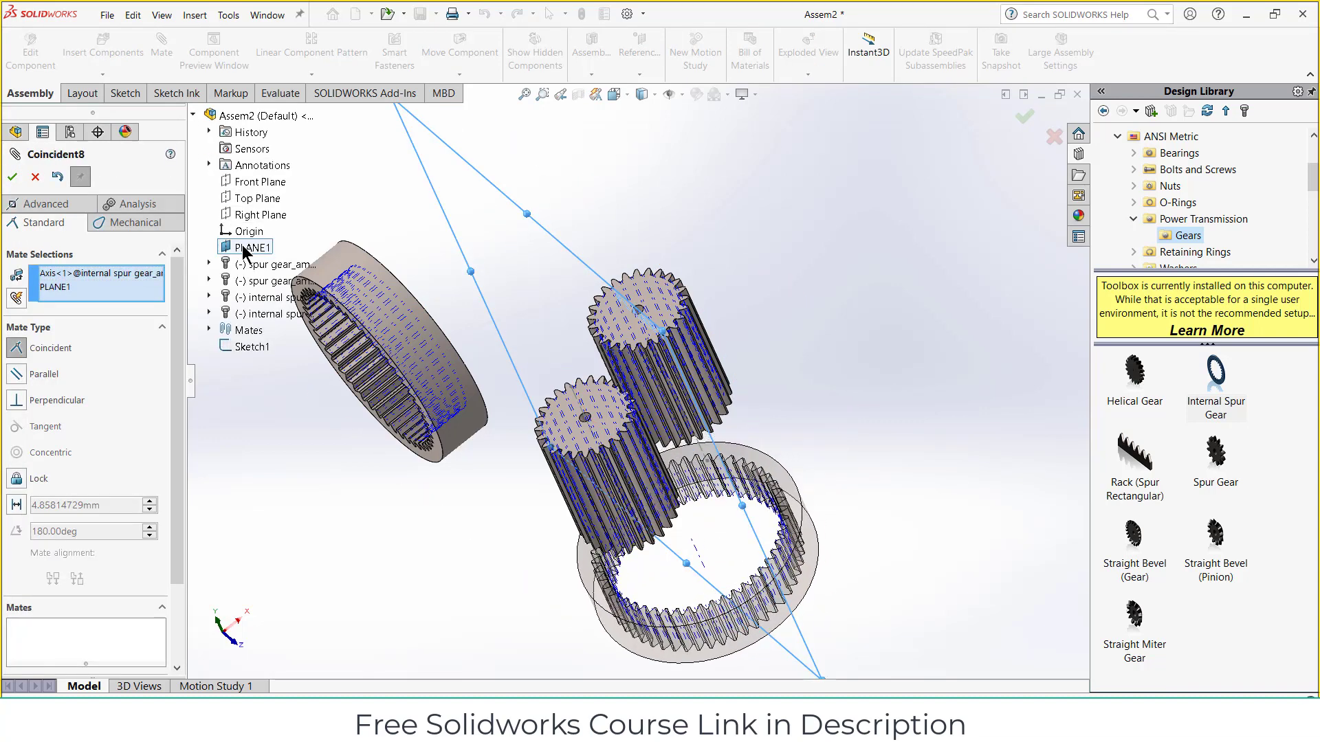
left_click(224, 227)
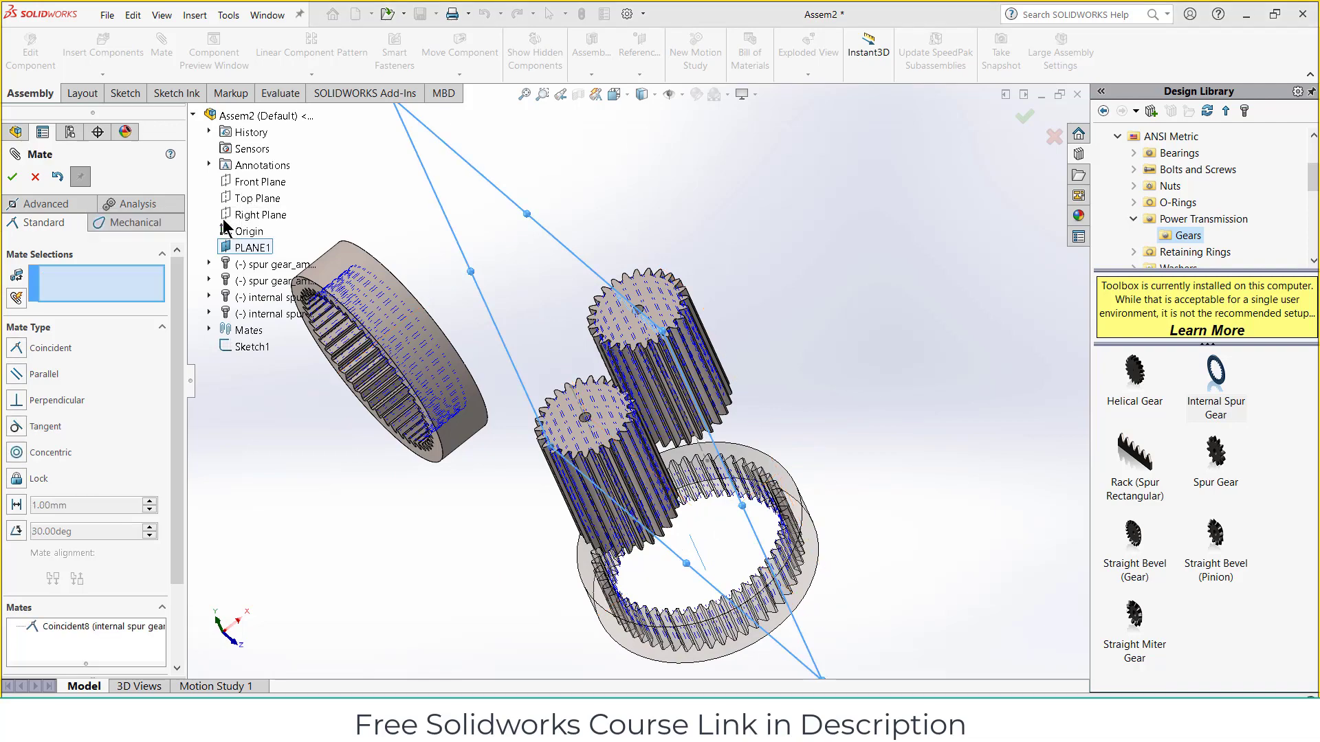
mouse_move(447, 320)
middle_mouse_down()
mouse_move(406, 119)
mouse_move(696, 391)
middle_mouse_up()
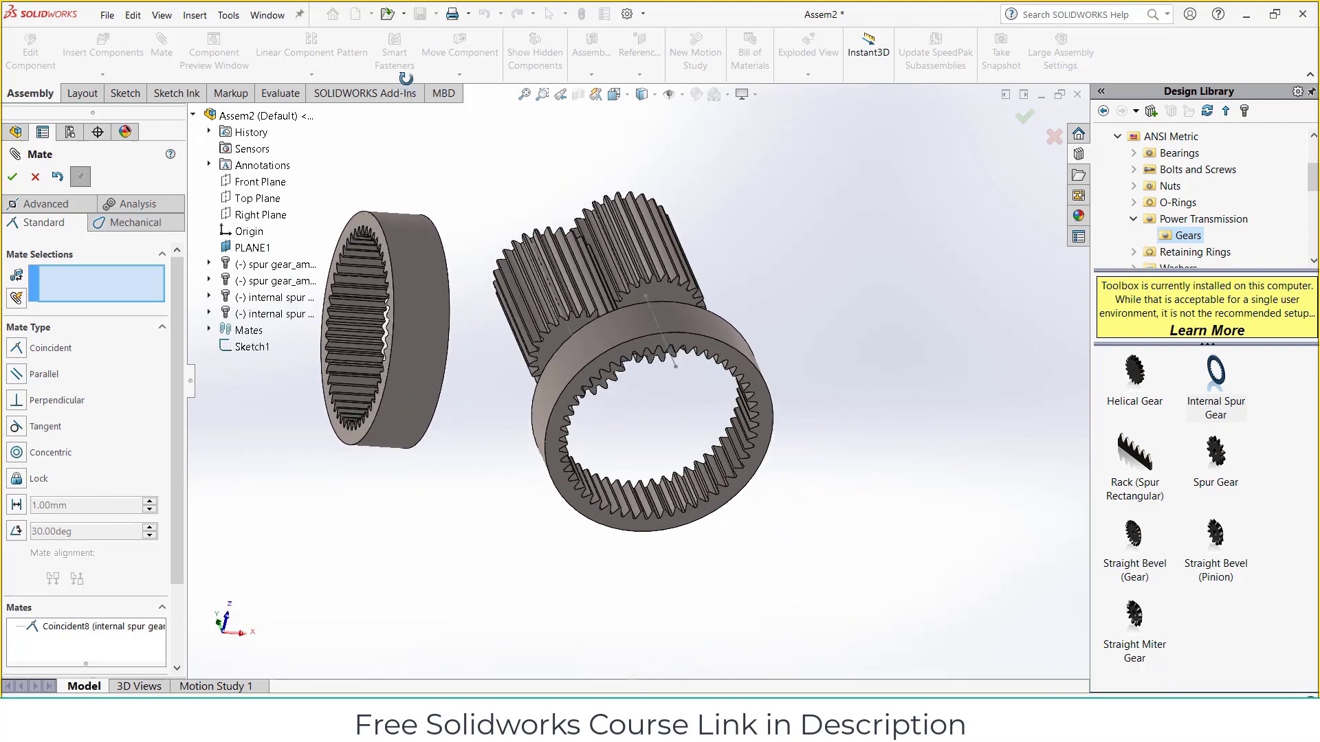
Step: Mate the second spur gear's face coincident with the matching ring gear face (Coincident9)
scroll(697, 390, "down", 3)
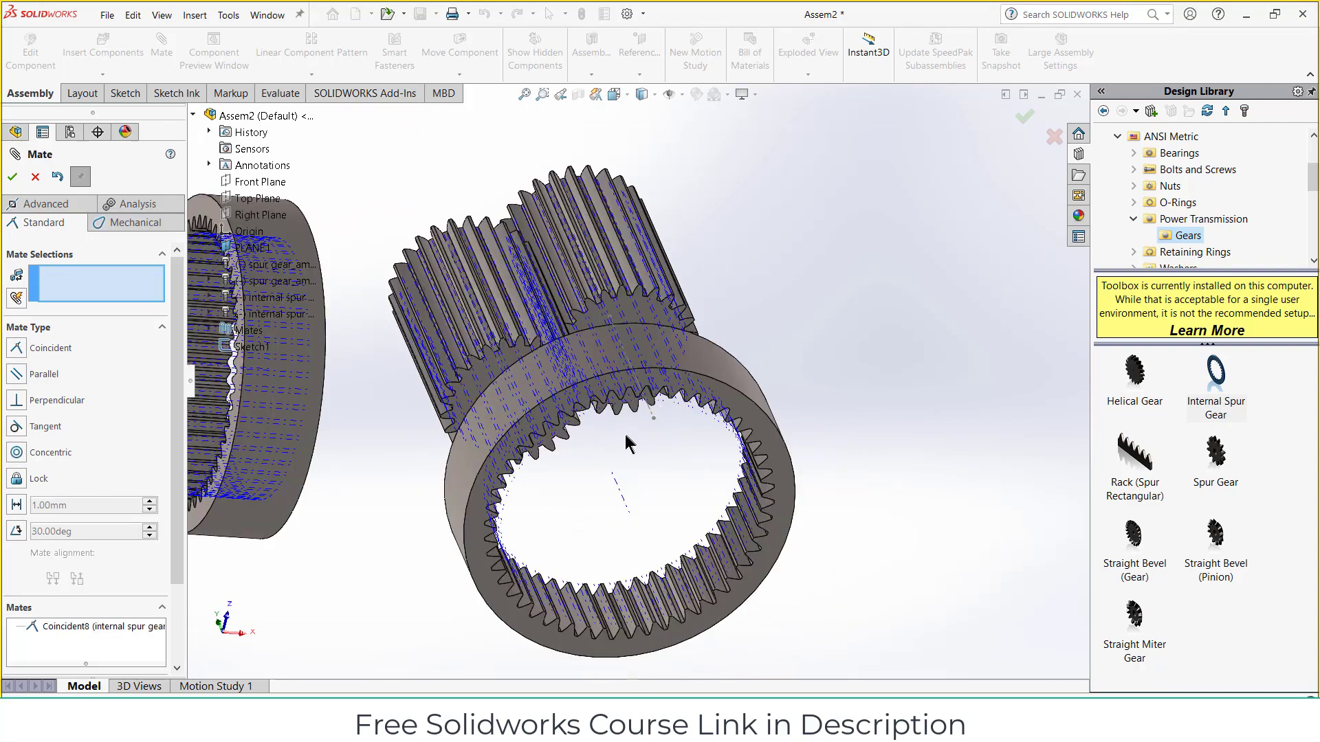
middle_click_drag(619, 409, 482, 357)
left_click(473, 359)
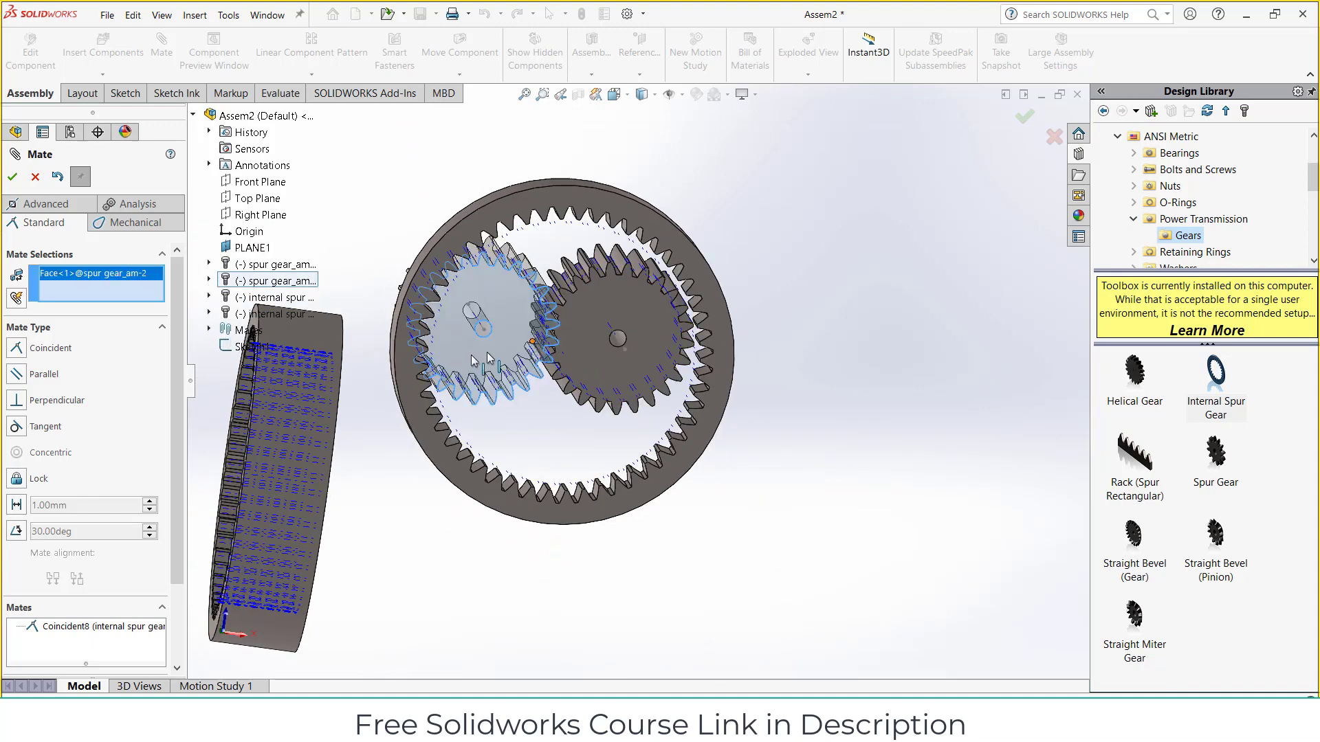
left_click(417, 391)
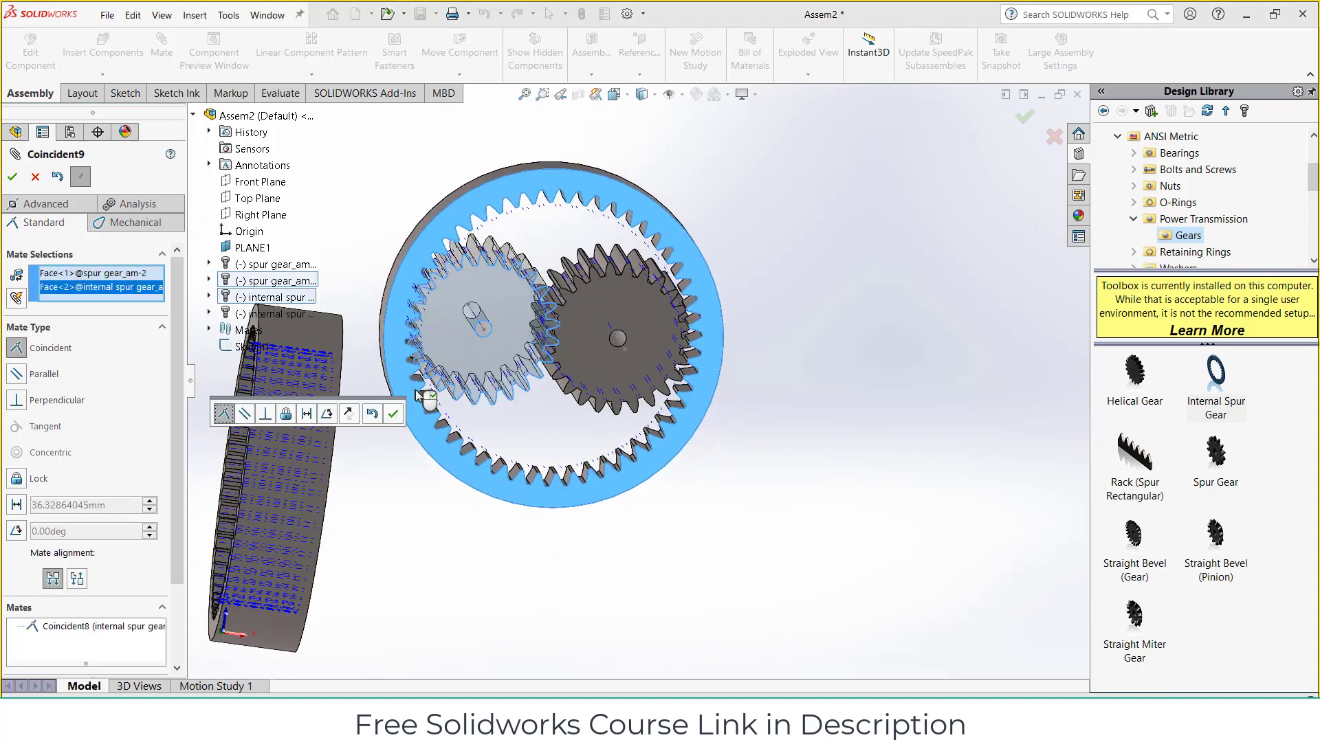
left_click(393, 413)
Step: Mate a ring gear face coincident with the first spur gear's face, alignment flipped (Coincident10)
mouse_move(608, 358)
middle_mouse_down()
mouse_move(657, 554)
mouse_move(550, 389)
mouse_move(897, 275)
middle_mouse_up()
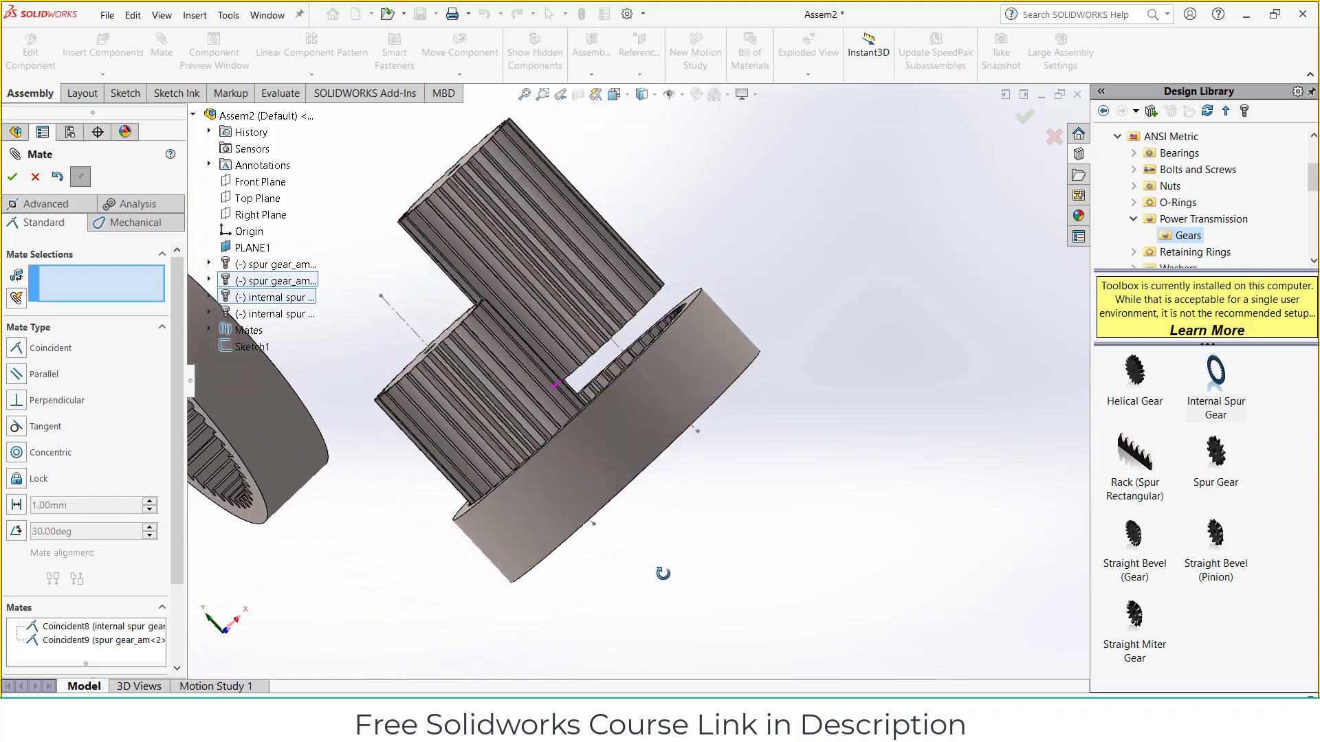
middle_click_drag(769, 254, 456, 269)
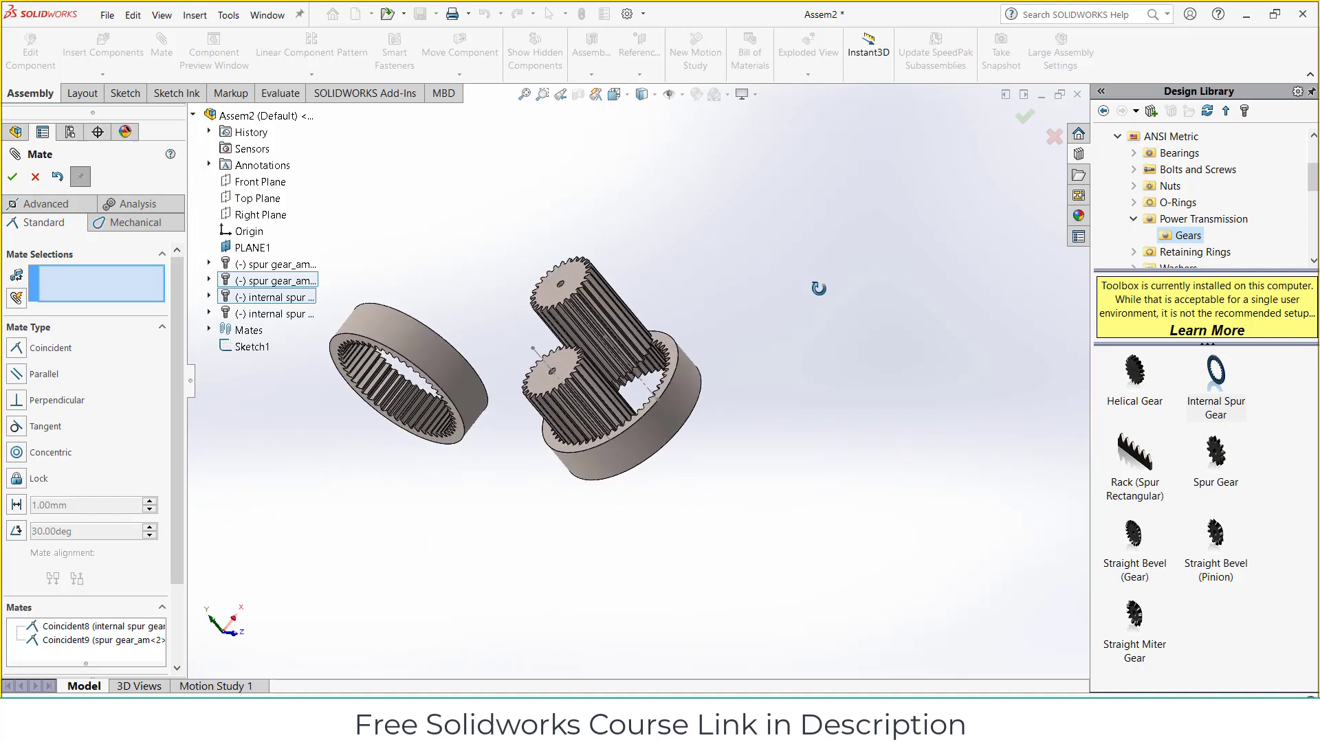
scroll(328, 349, "down", 3)
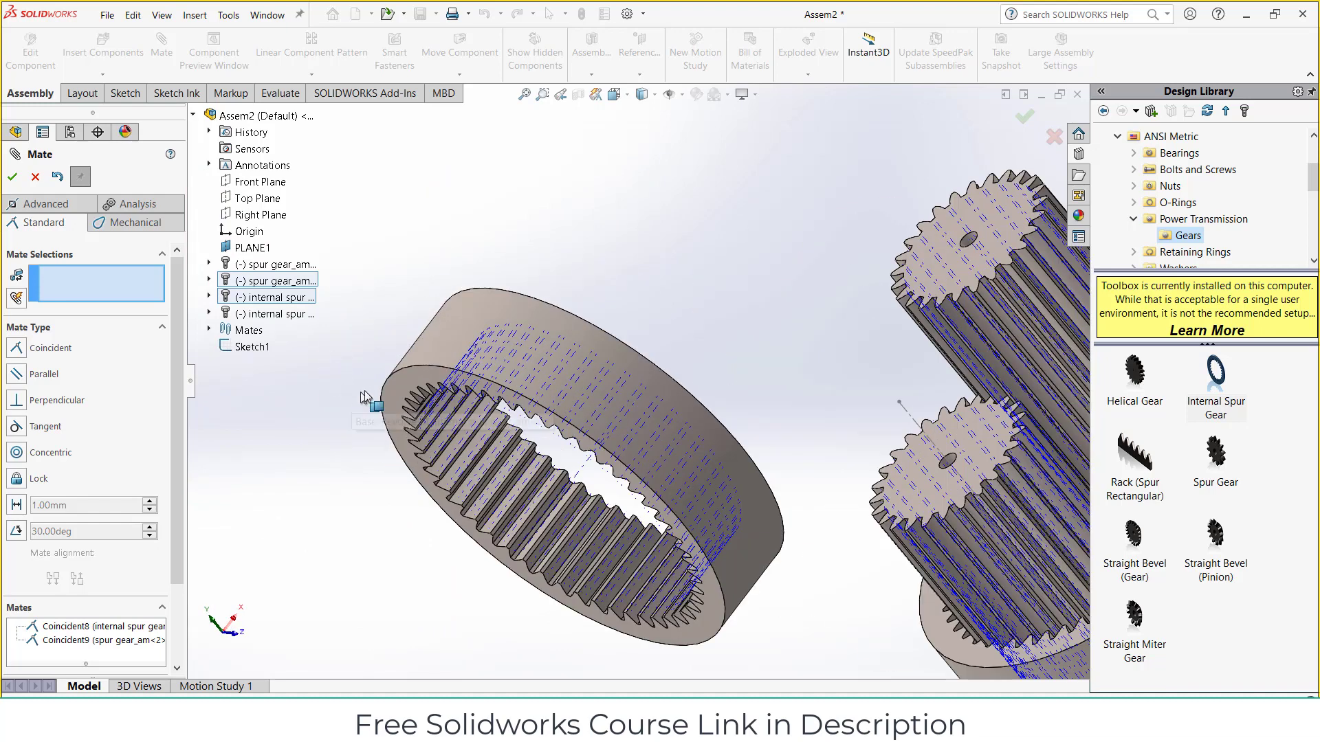
left_click(416, 388)
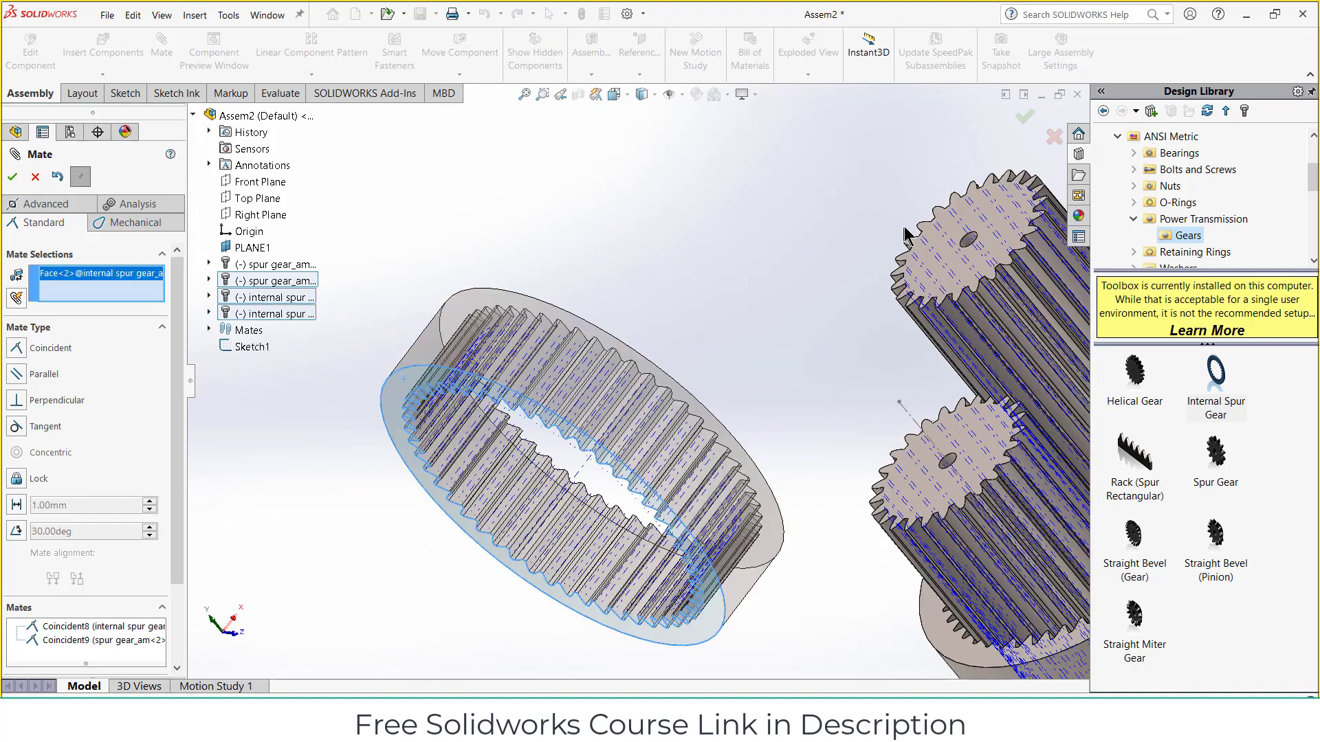
left_click(948, 225)
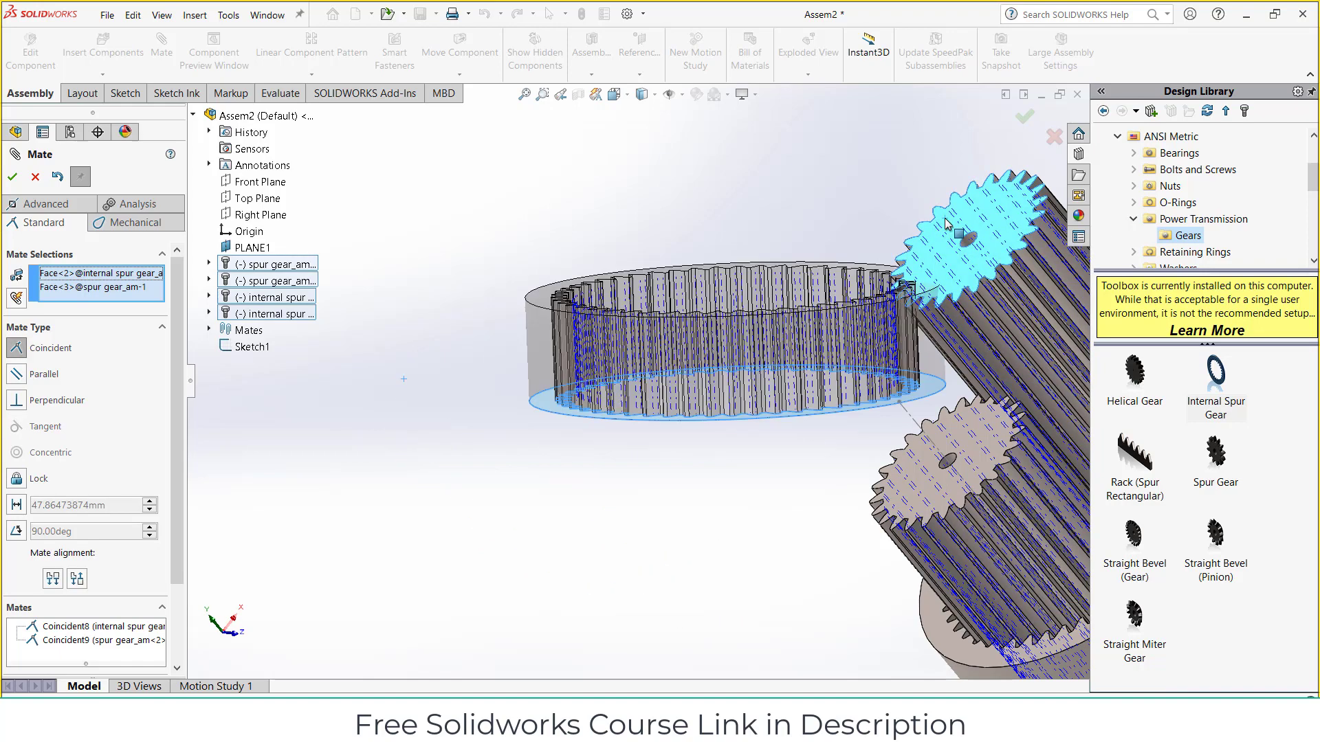
left_click(1024, 203)
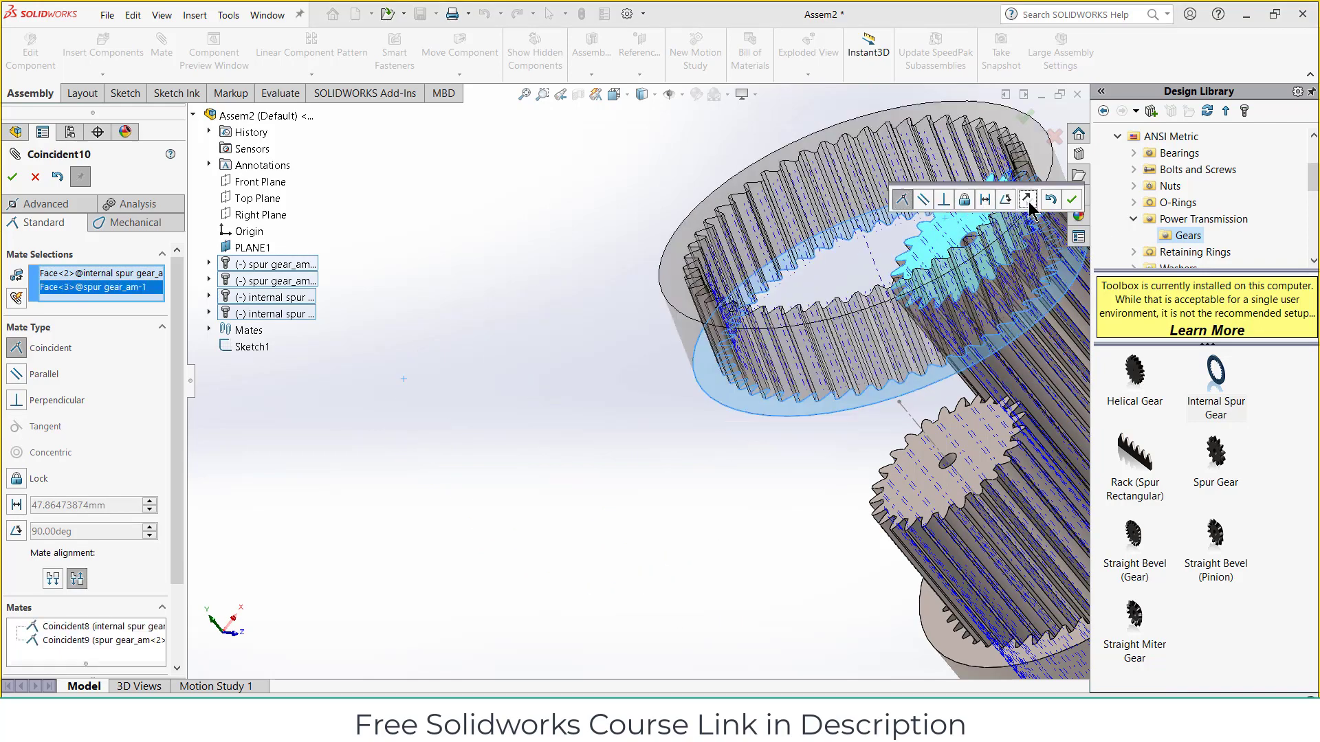
key("z")
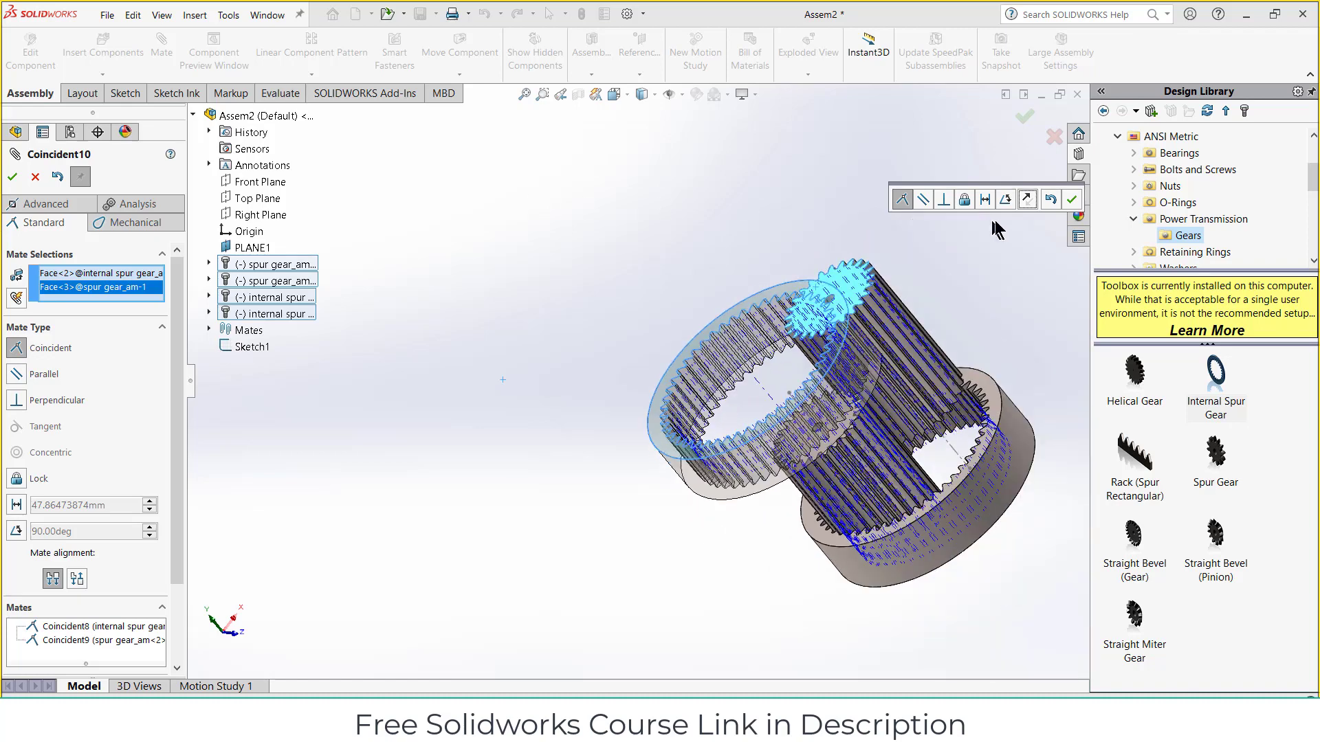
left_click(1071, 200)
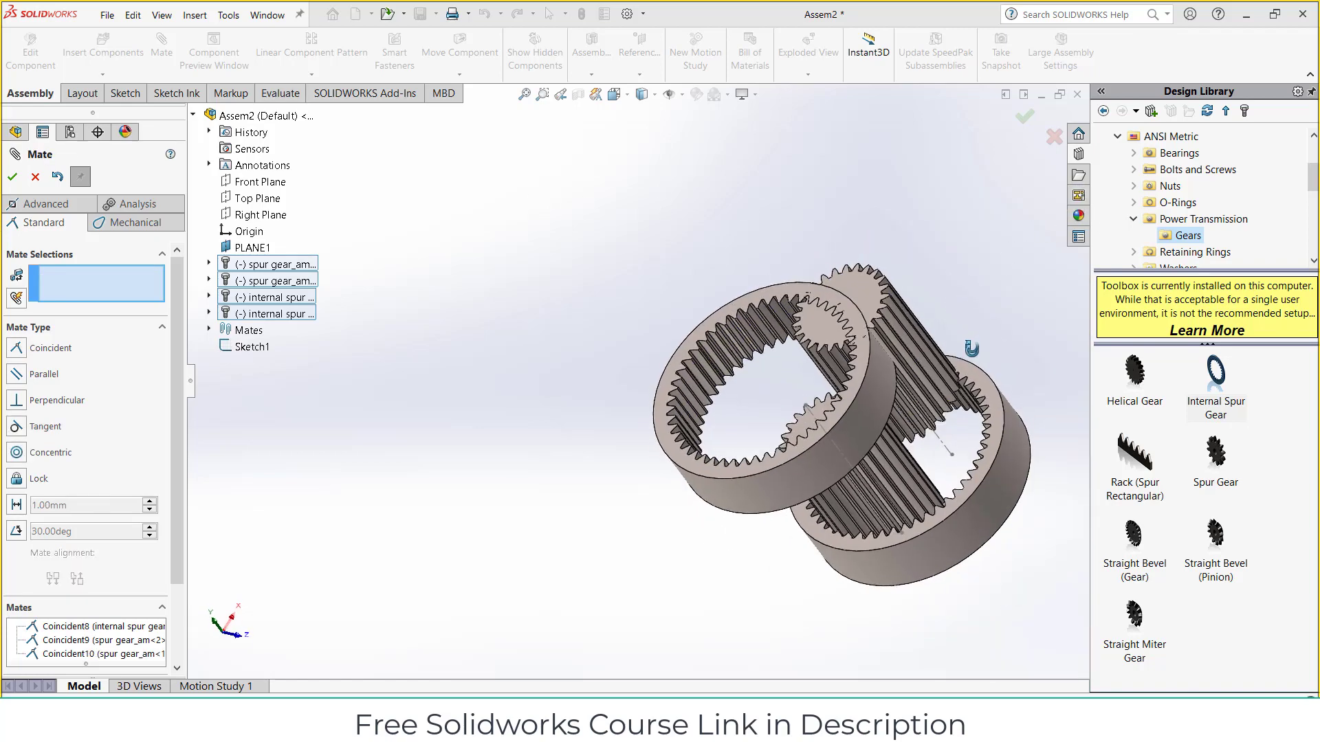
middle_click_drag(959, 342, 791, 423)
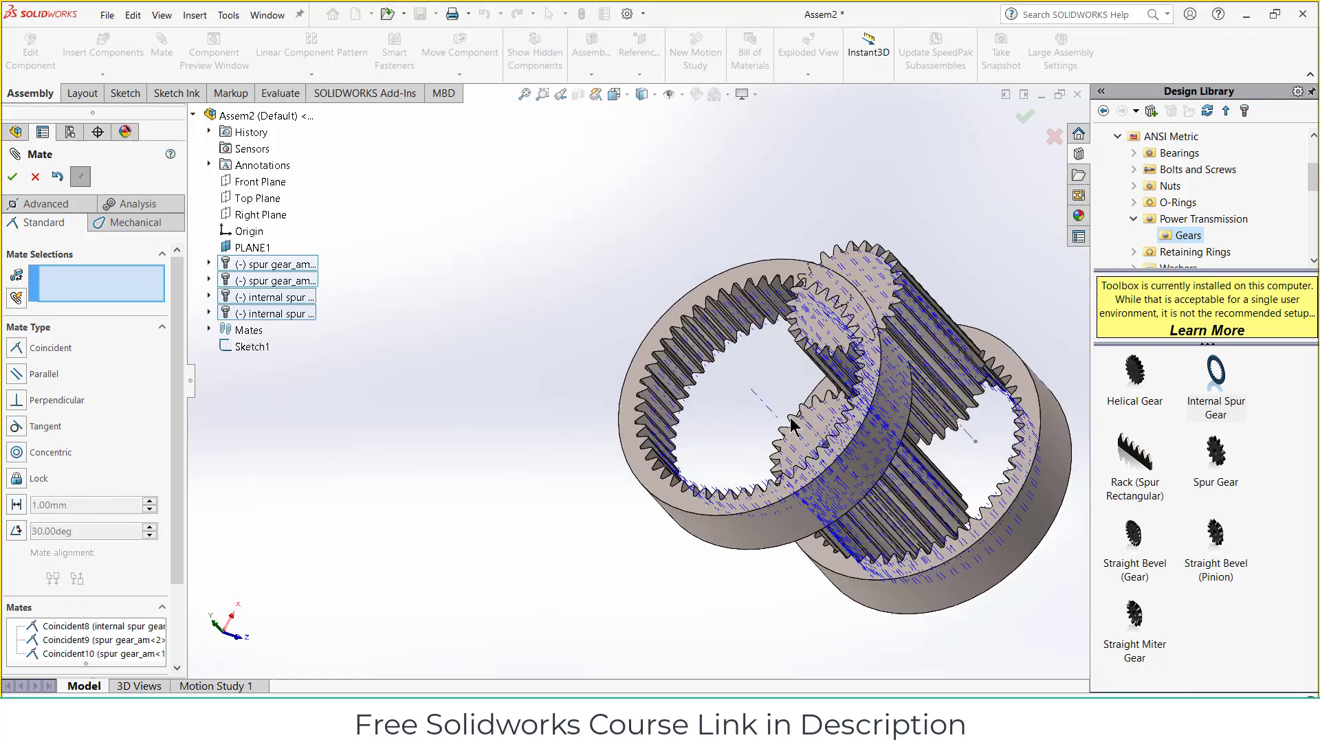
Step: Make the internal gear's axis coincident with both the Front Plane and PLANE1
left_click(760, 397)
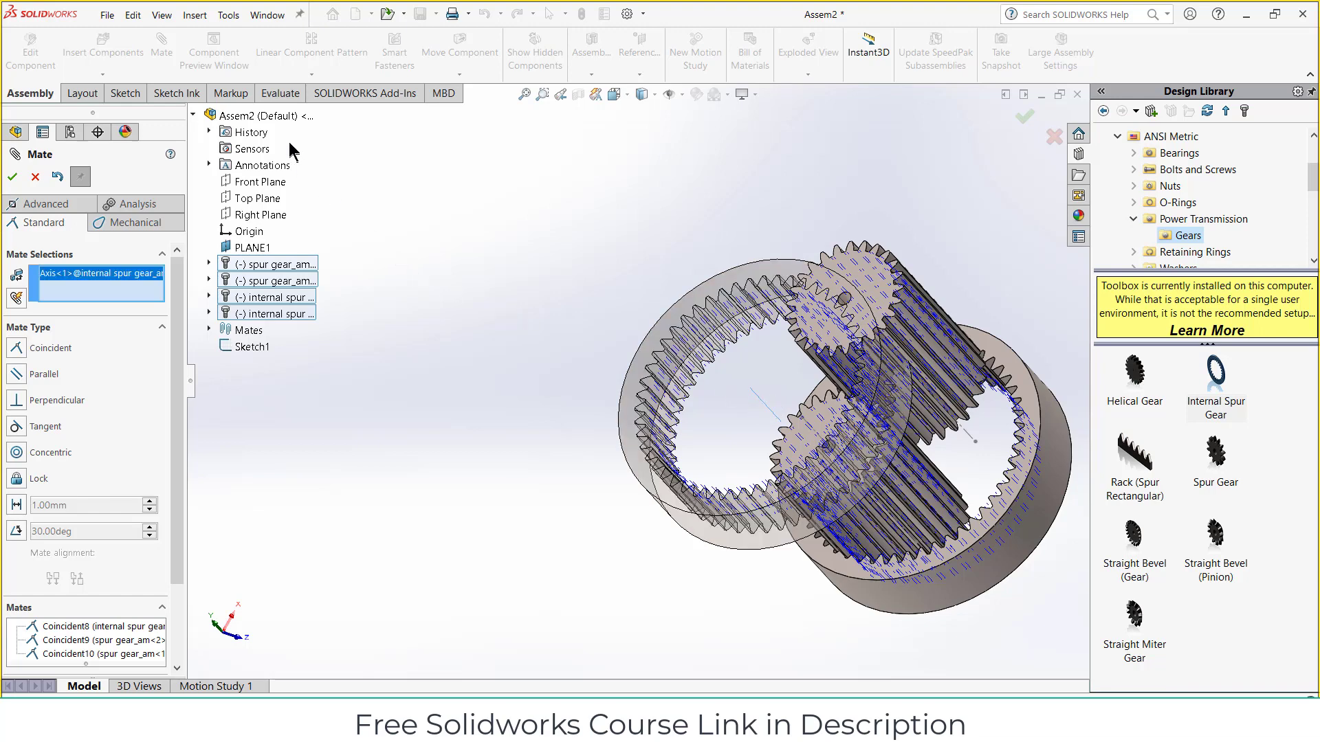
left_click(257, 187)
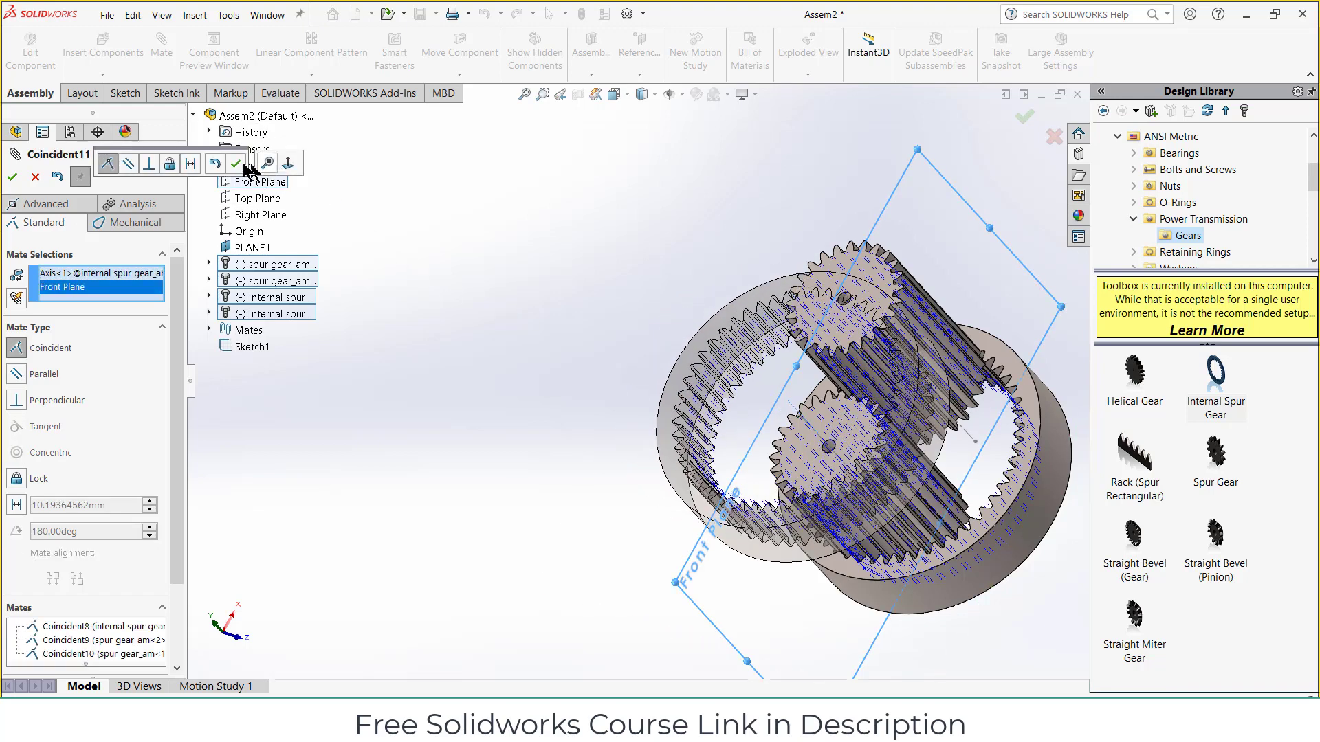
left_click(238, 164)
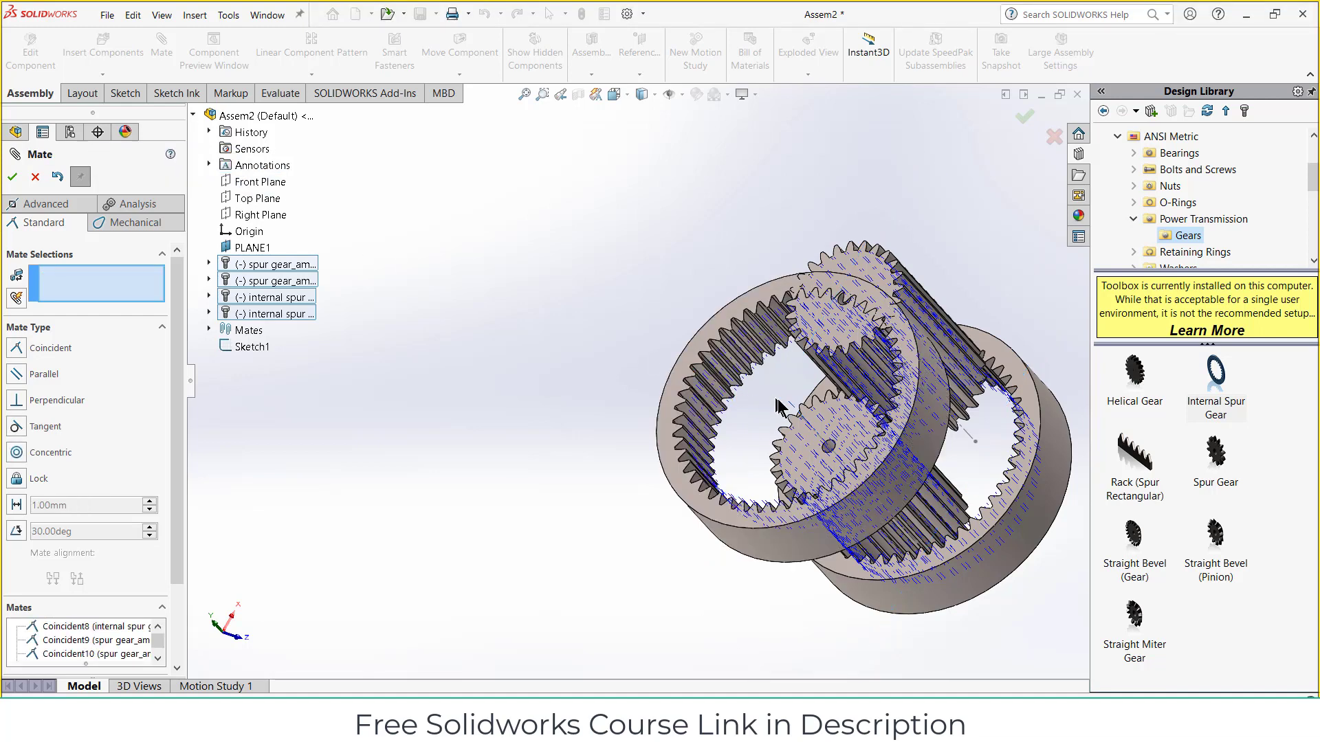
left_click(796, 408)
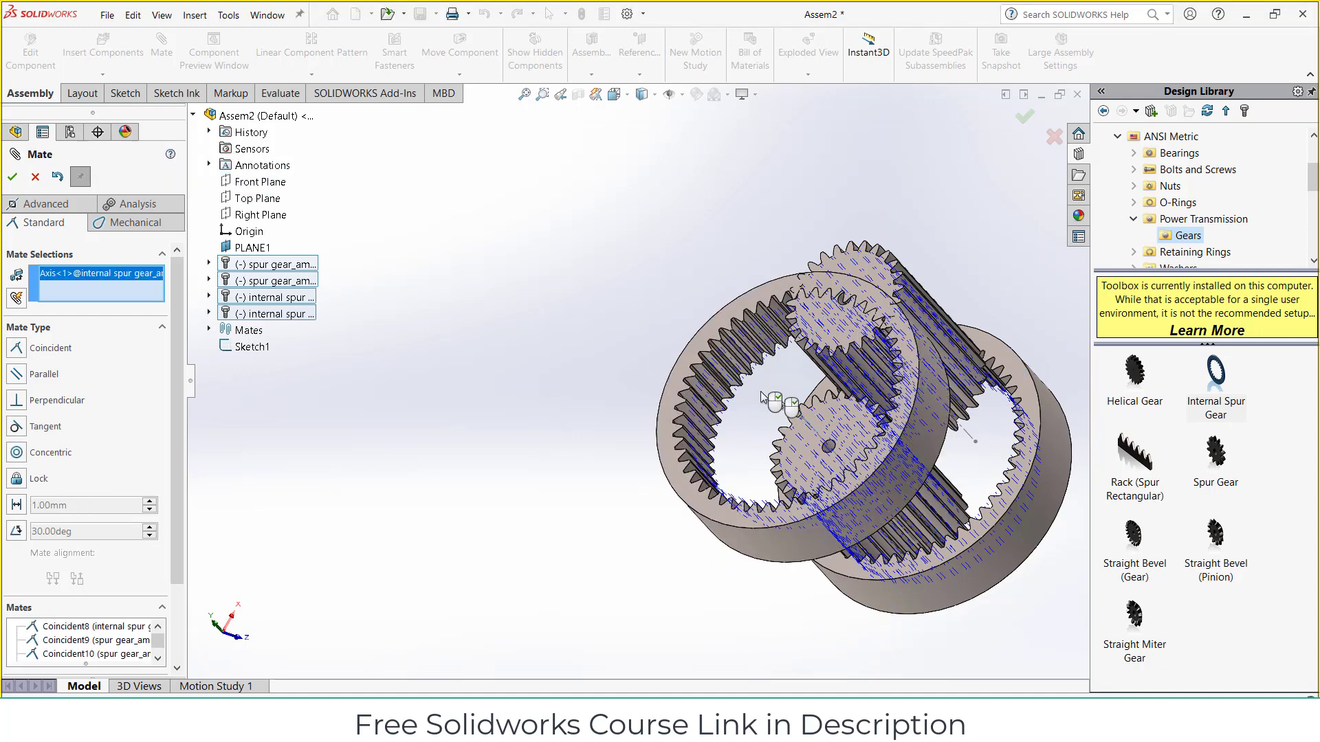
left_click(251, 248)
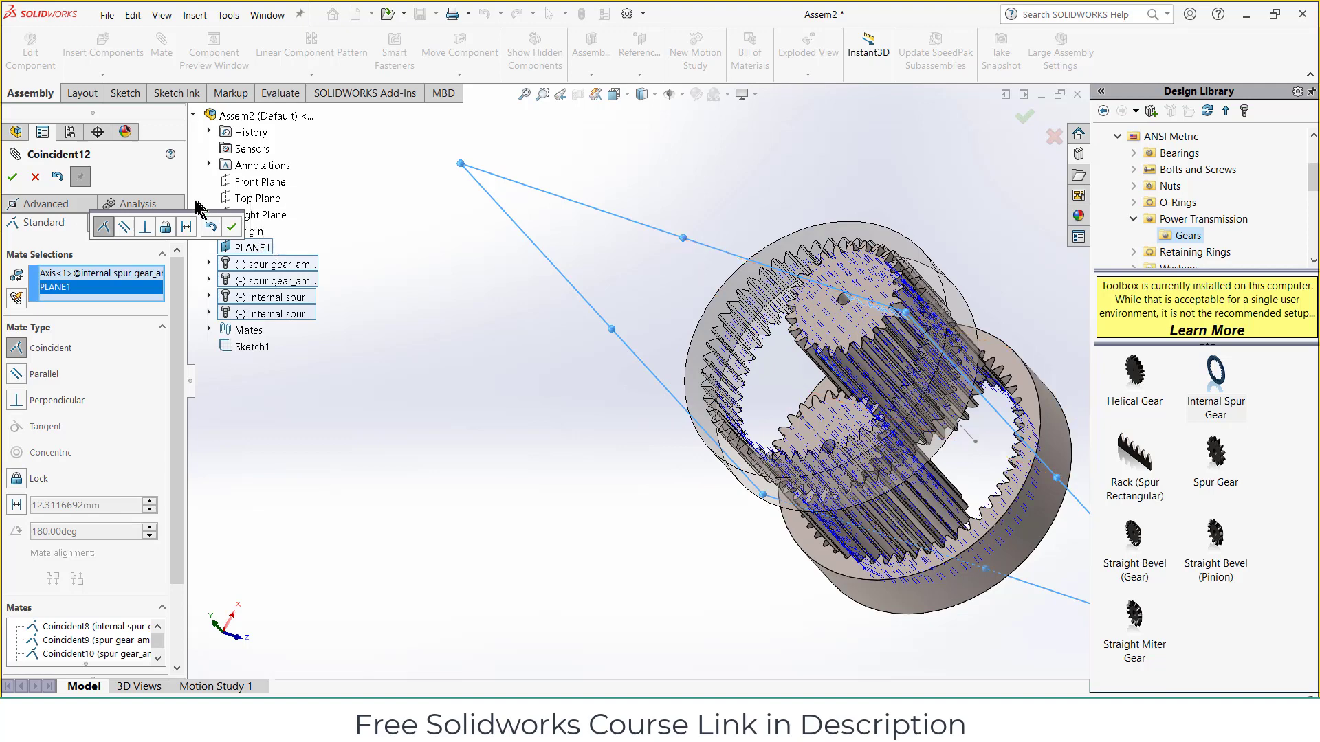
left_click(231, 227)
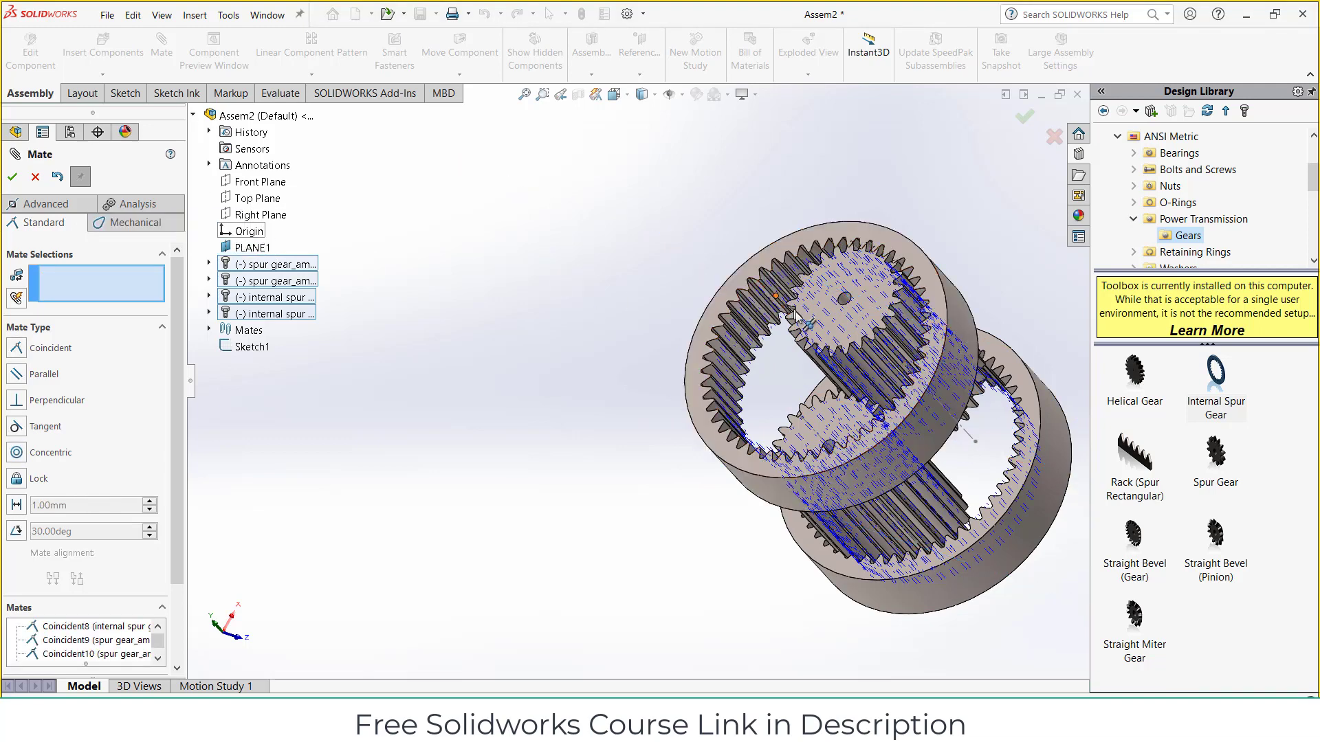
Step: Mate the upper spur gear's front face coincident with the Top Plane, then close Mate
left_click(683, 96)
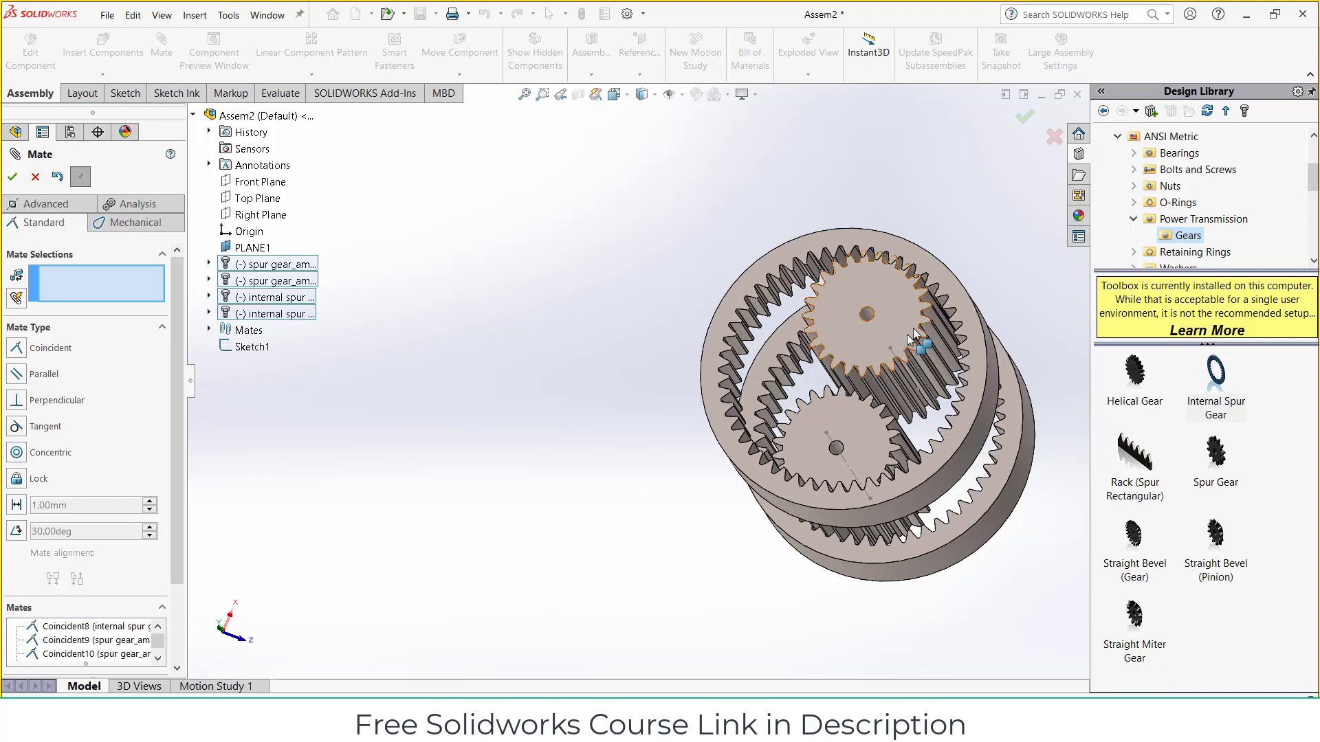
scroll(906, 334, "down", 3)
left_click_drag(840, 290, 845, 297)
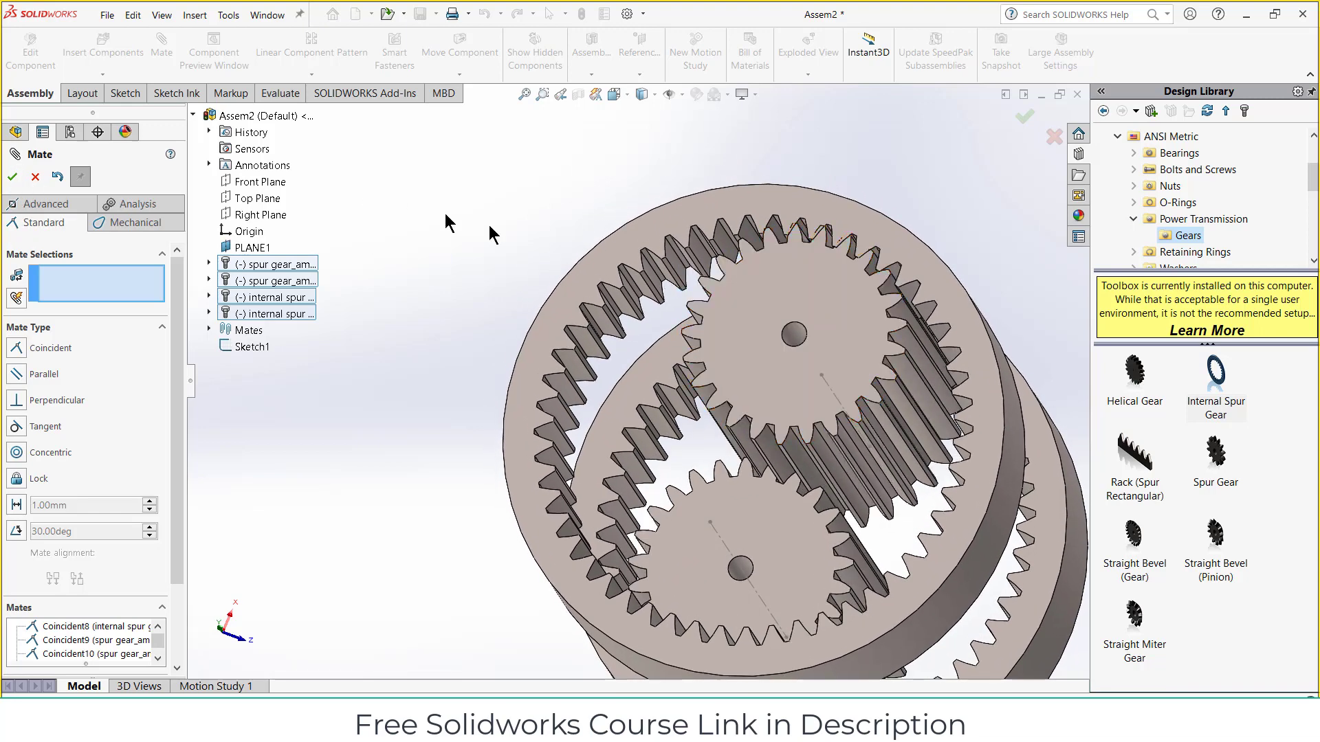
left_click(844, 316)
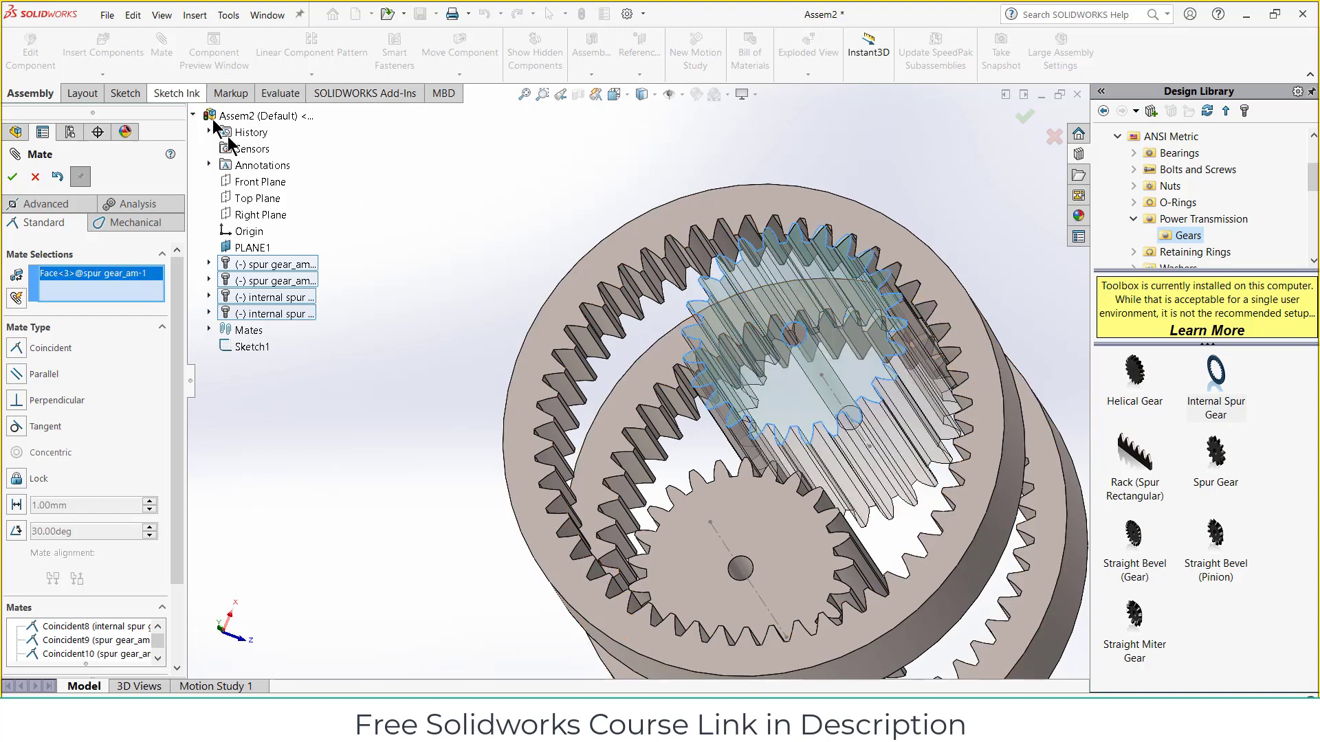
left_click(258, 198)
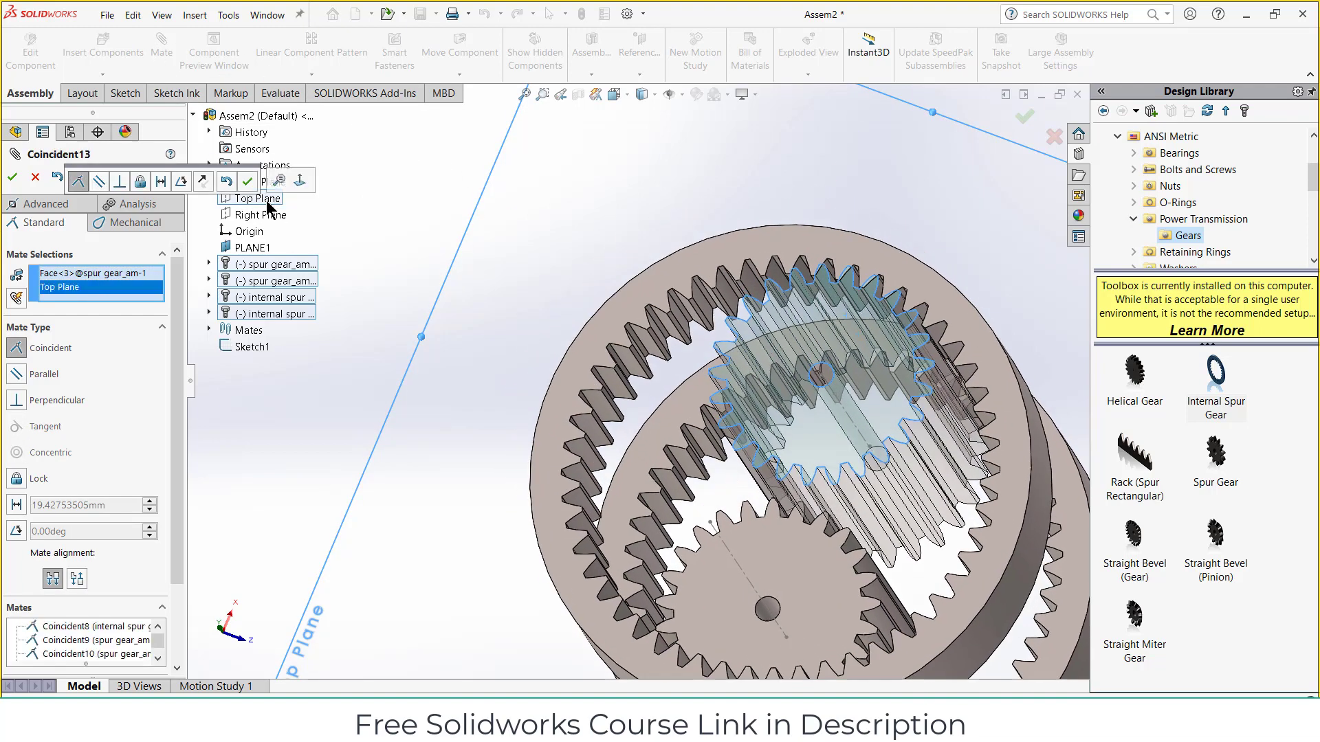
left_click(247, 181)
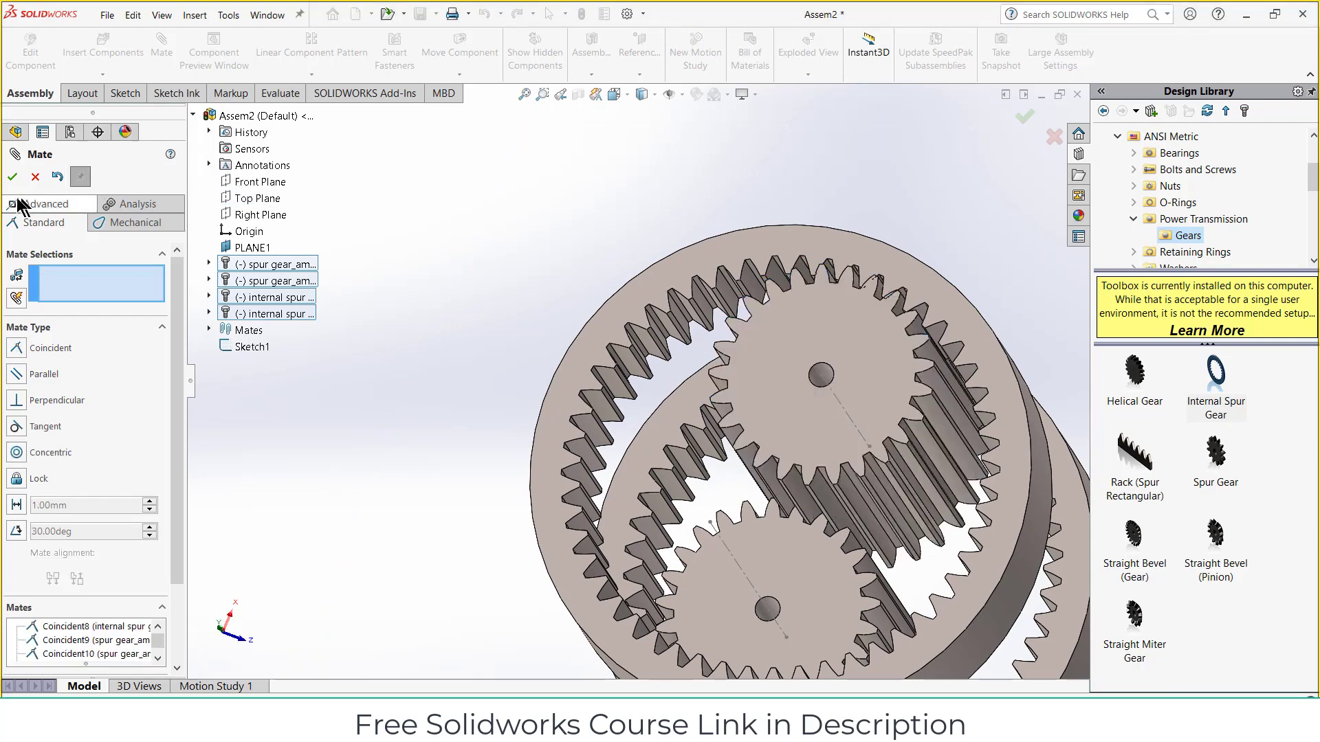
left_click(14, 178)
scroll(831, 358, "down", 1)
Step: Drag the spur gear to confirm it turns freely, then begin a fresh mate
scroll(818, 361, "down", 1)
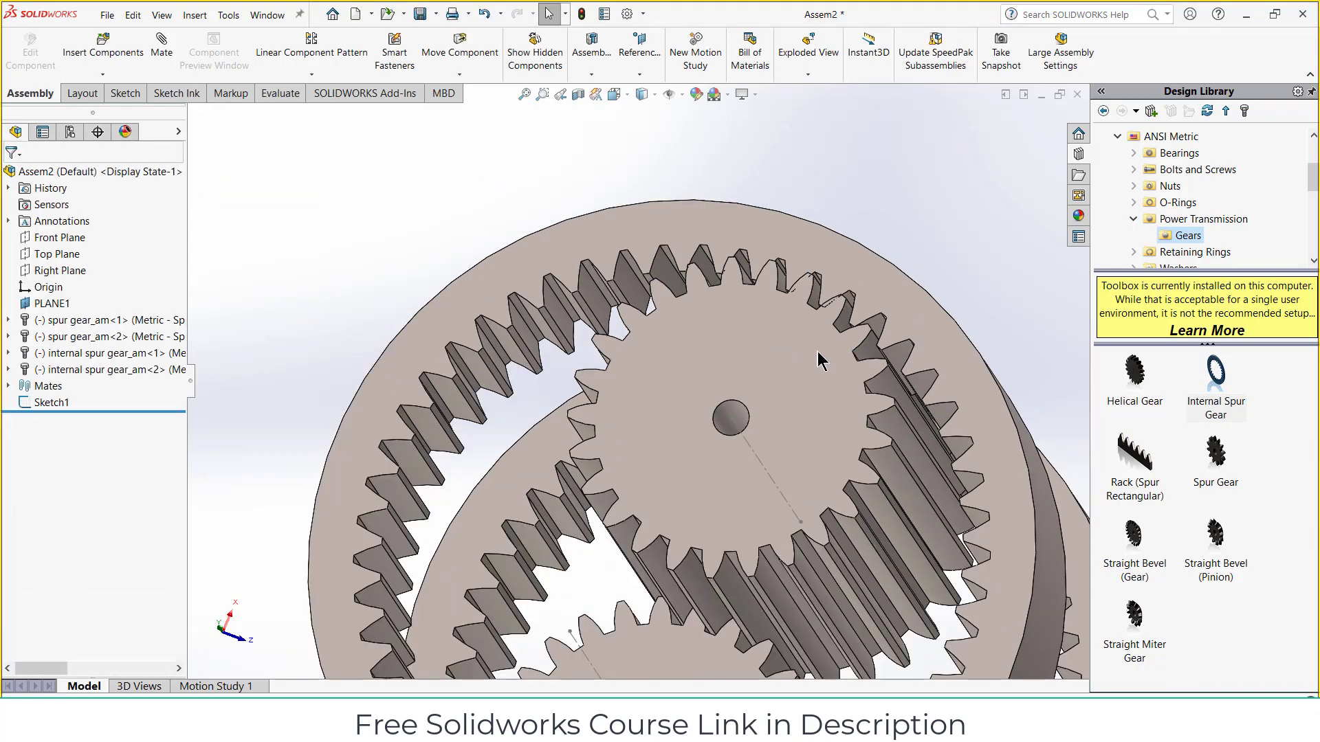
left_click_drag(823, 372, 830, 383)
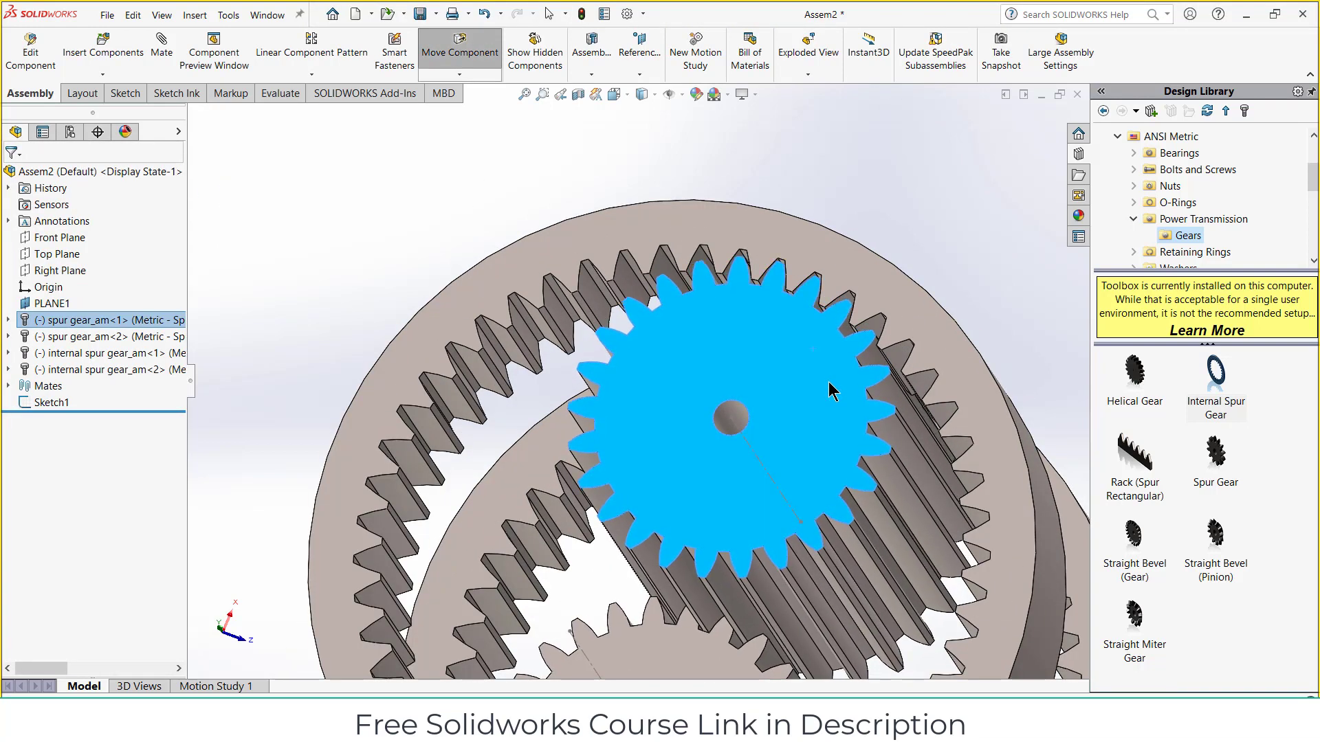
key("Escape")
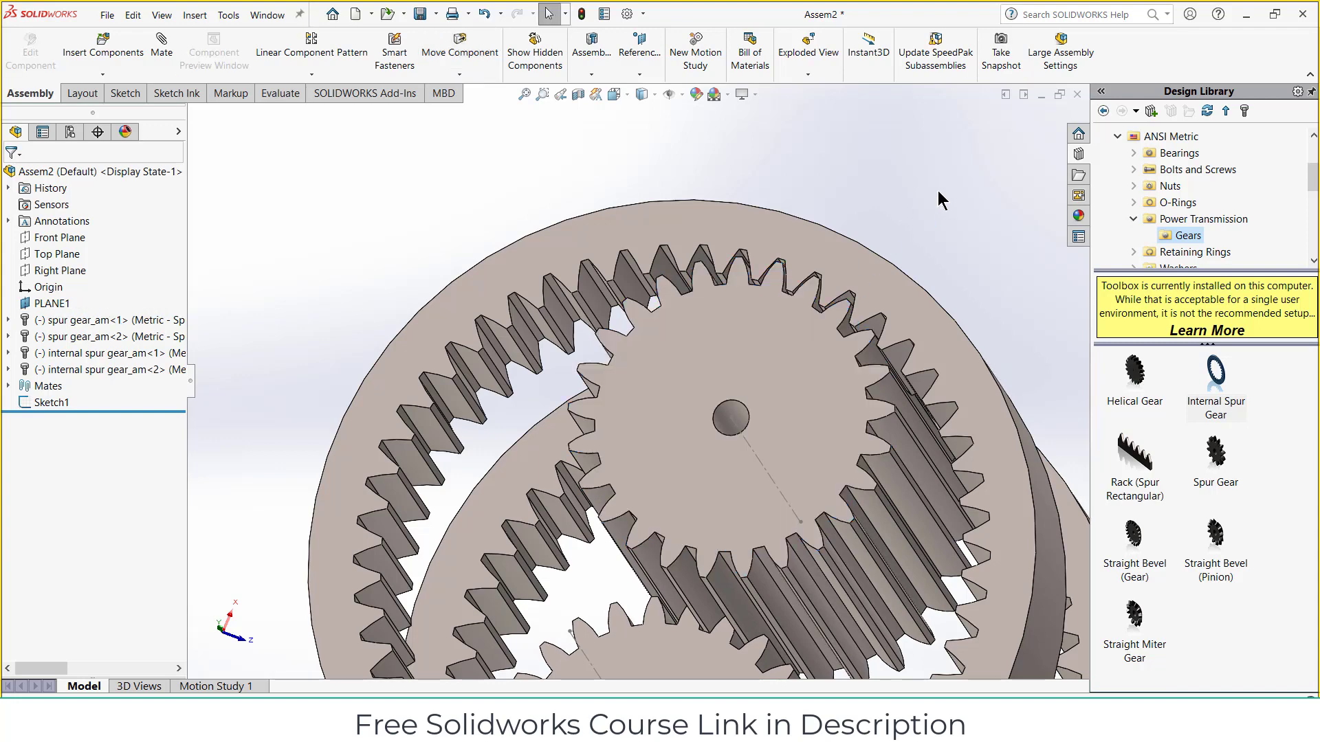
scroll(937, 191, "up", 2)
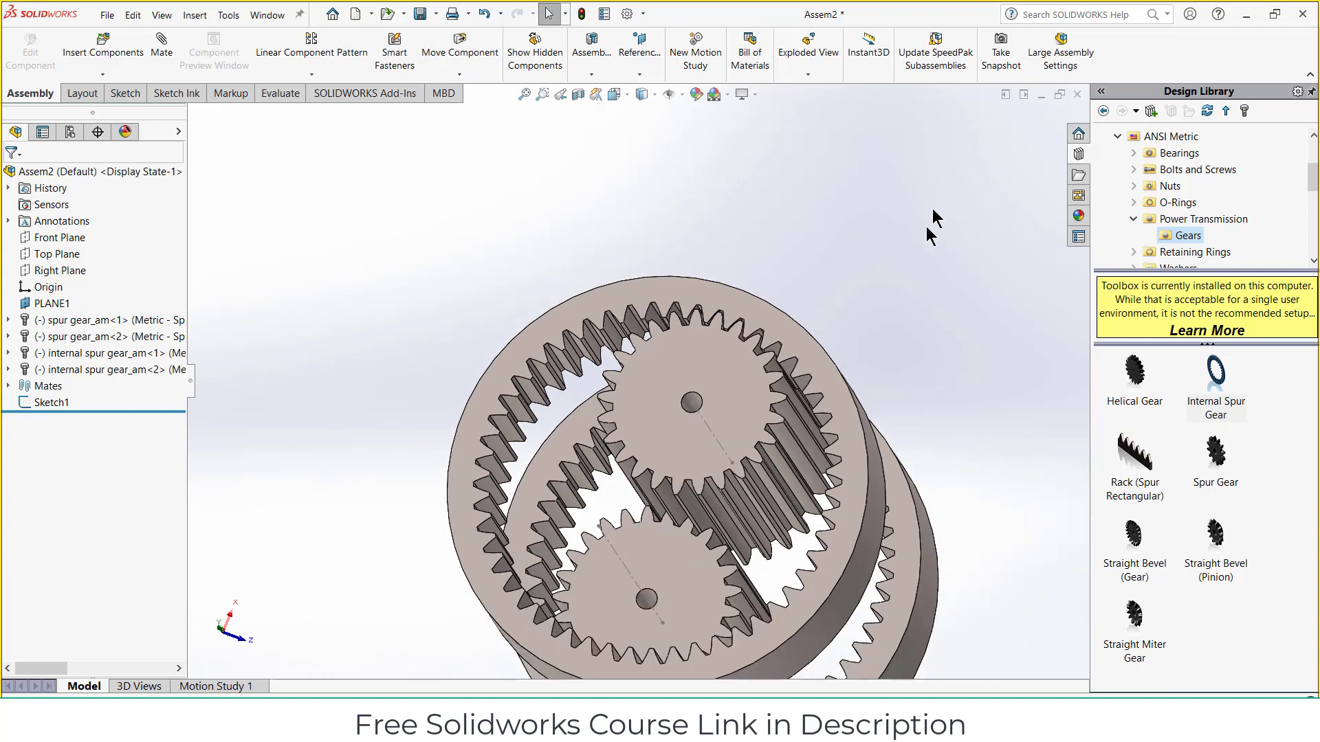
left_click(156, 55)
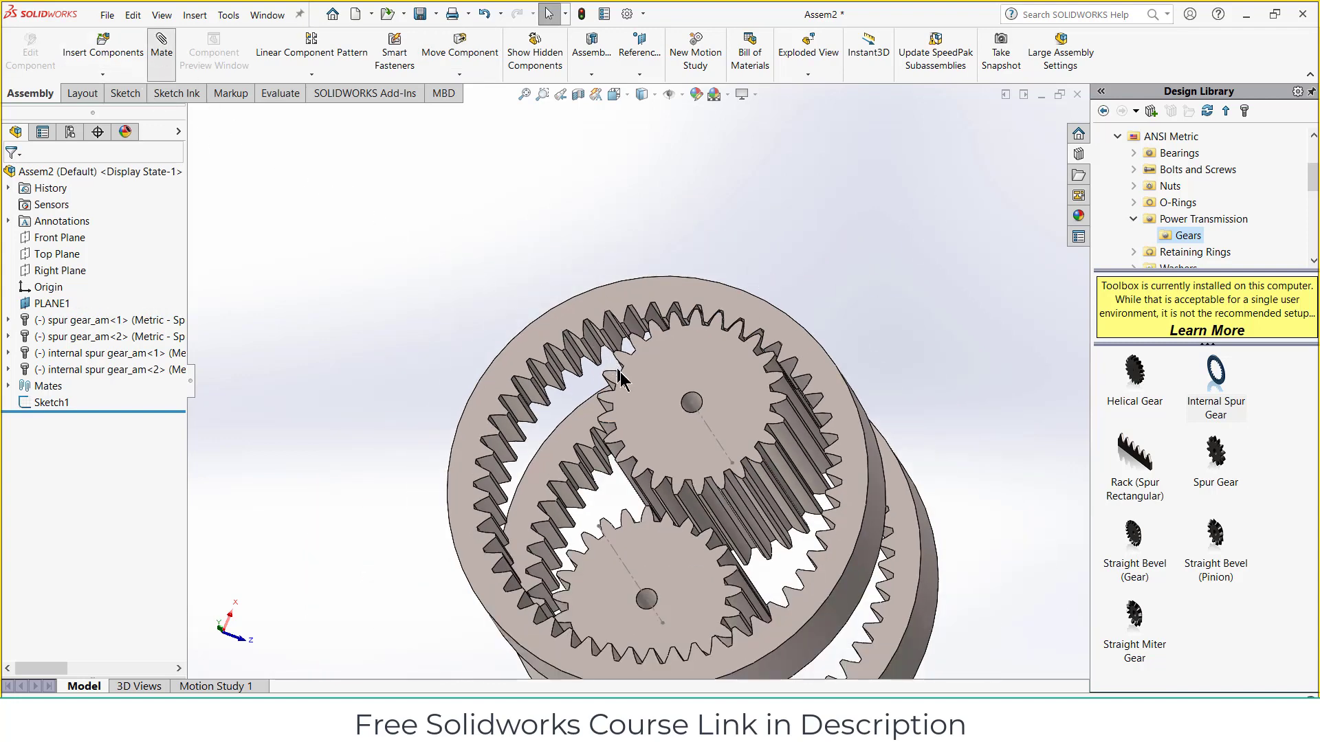
scroll(690, 407, "down", 3)
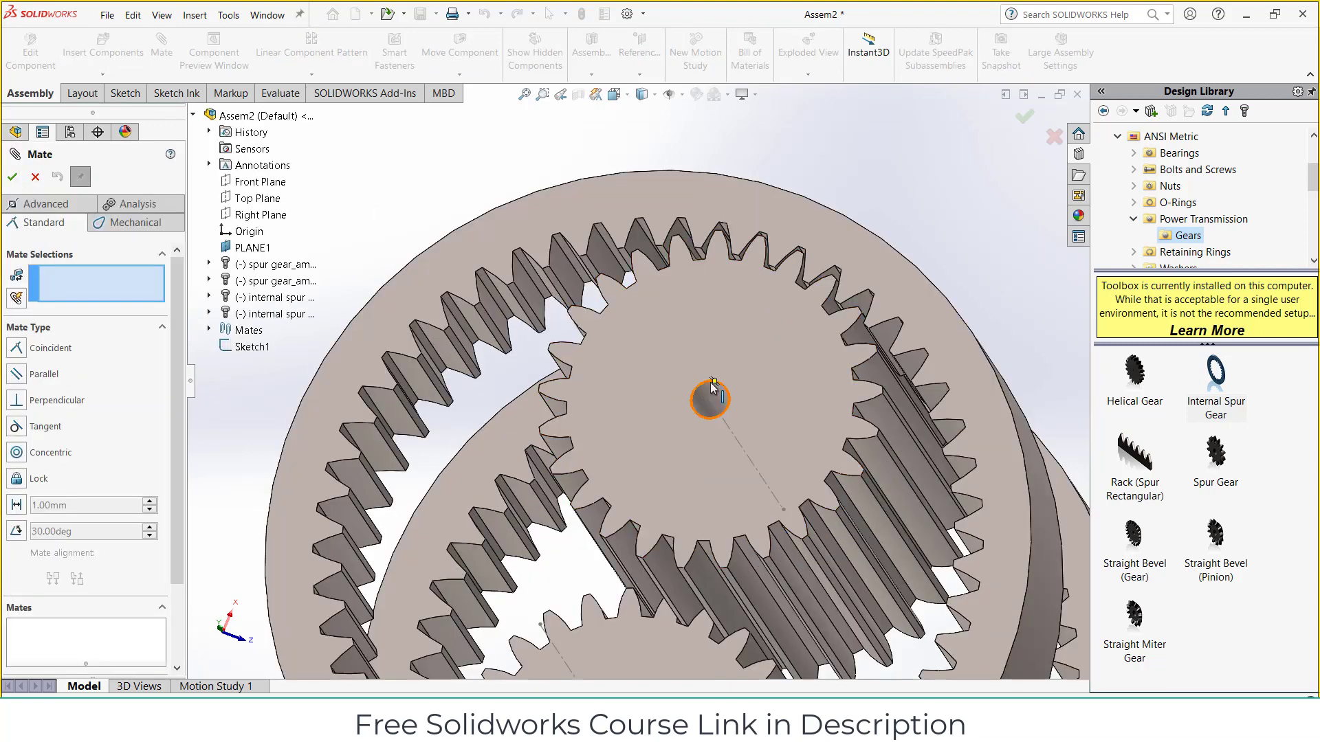
Step: Select the spur gear and internal gear edges for a mechanical Gear mate
left_click(709, 385)
left_click(873, 232)
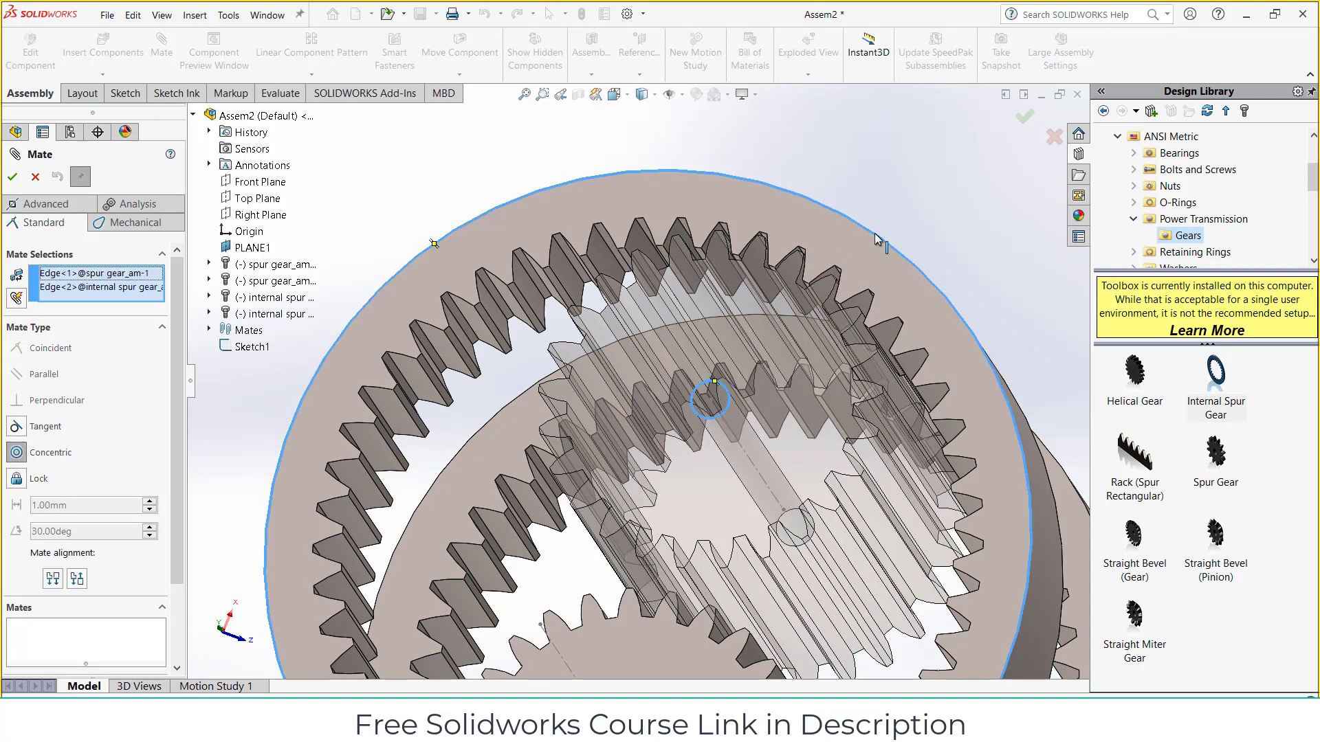
left_click(110, 222)
left_click(19, 421)
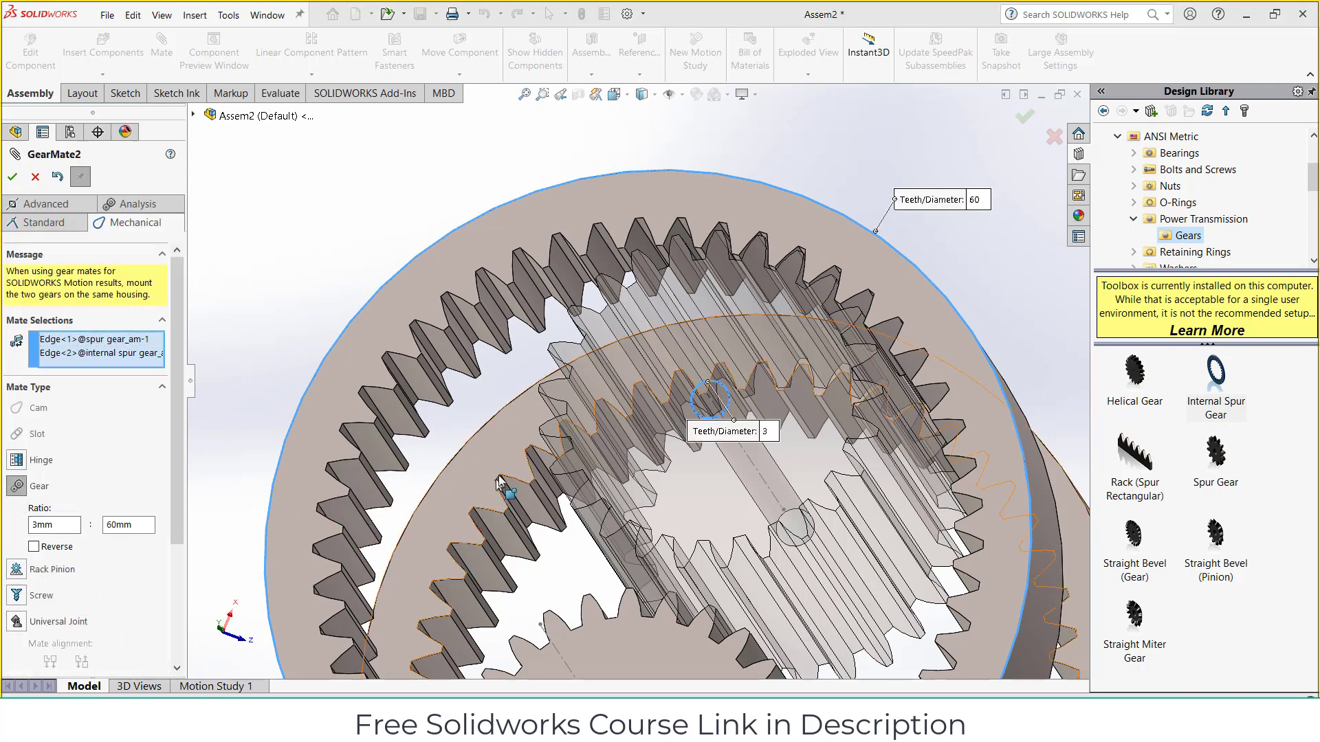
Step: Set the reversed gear ratio to 25mm:50mm, test the rotation, and accept GearMate2
double_click(69, 525)
type("25")
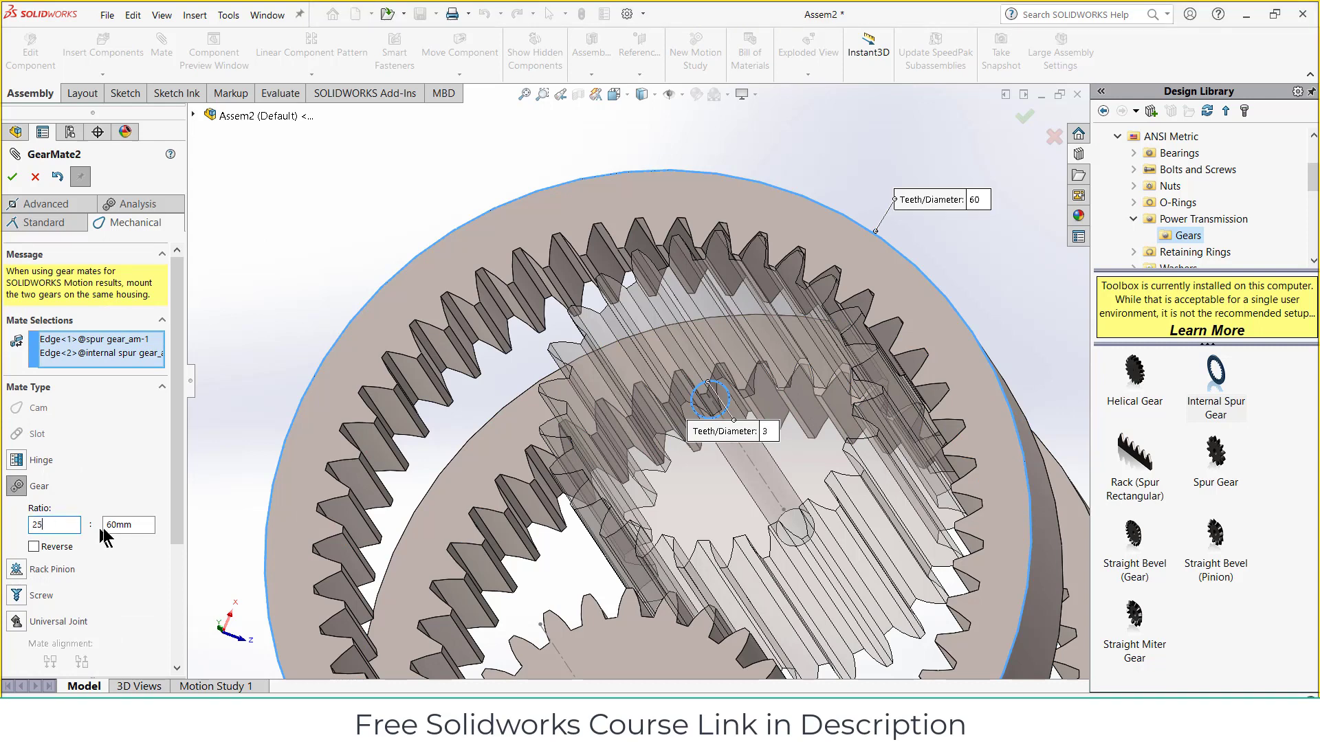
key("Return")
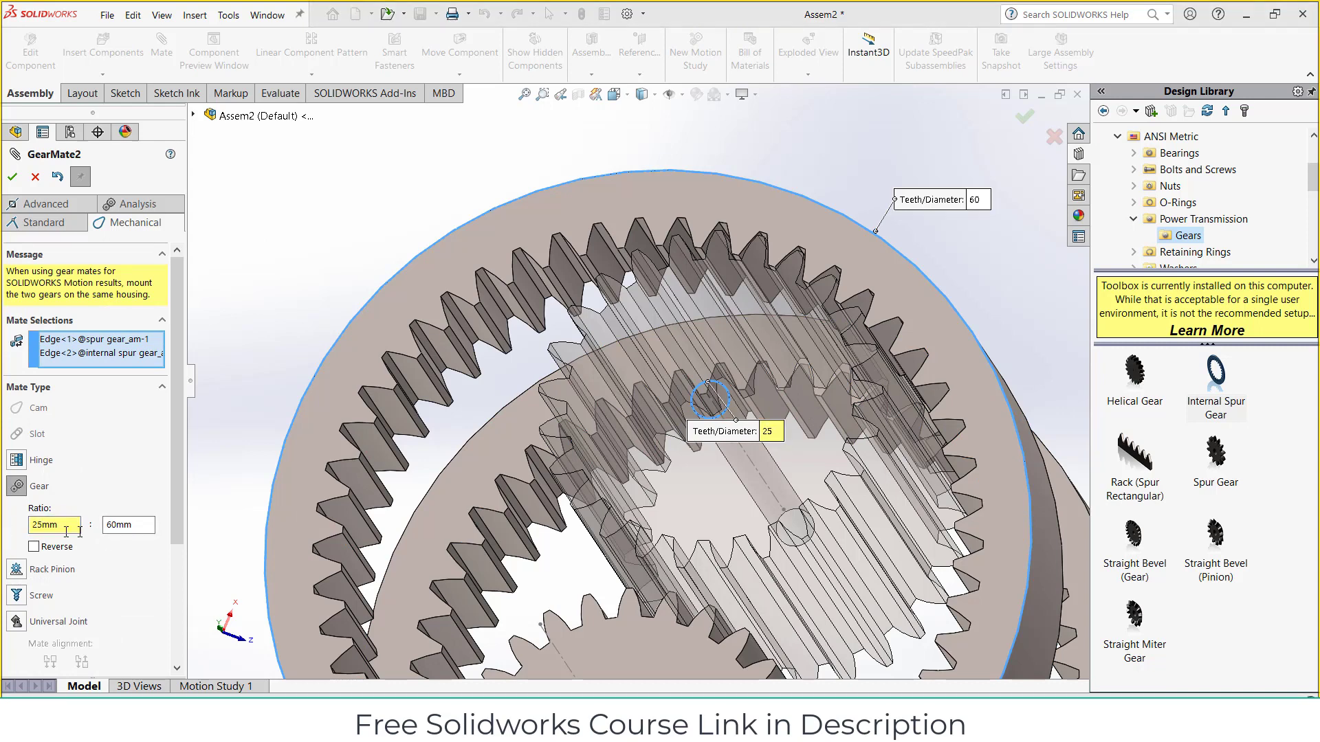
left_click(141, 530)
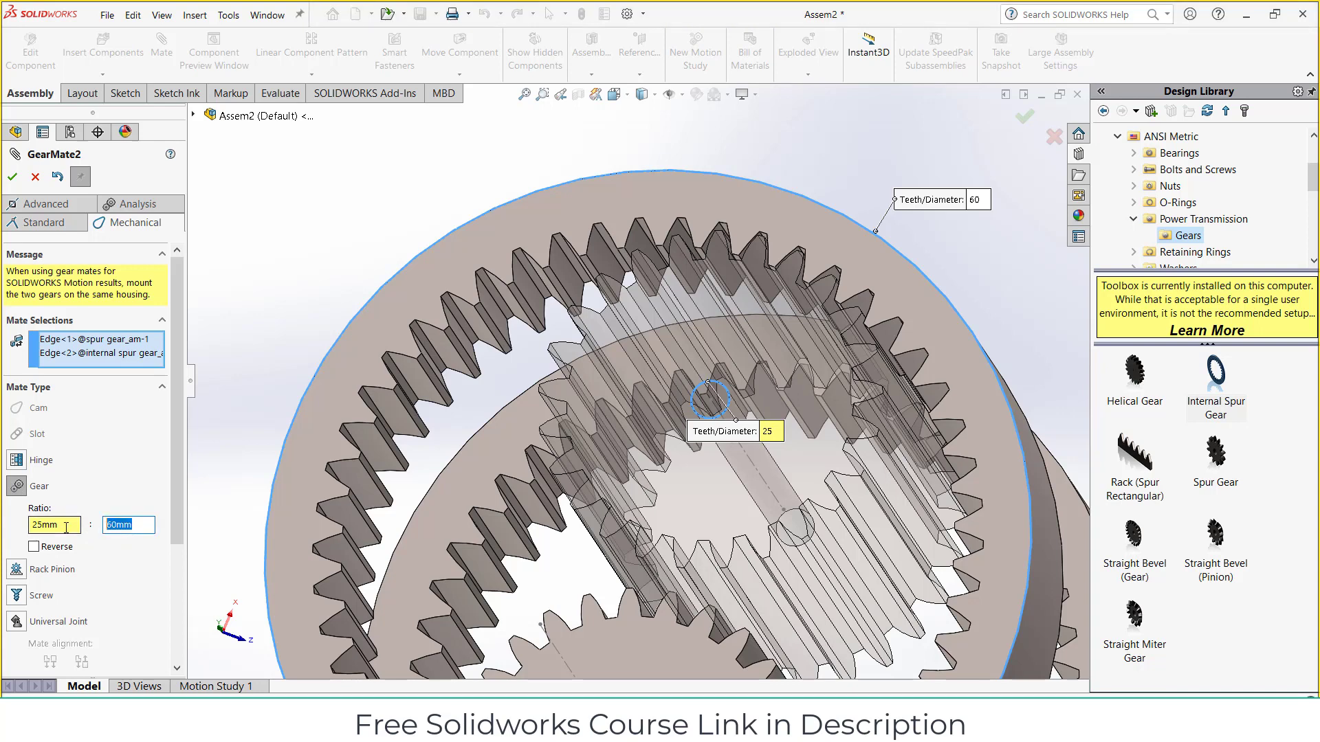
type("50")
key("Return")
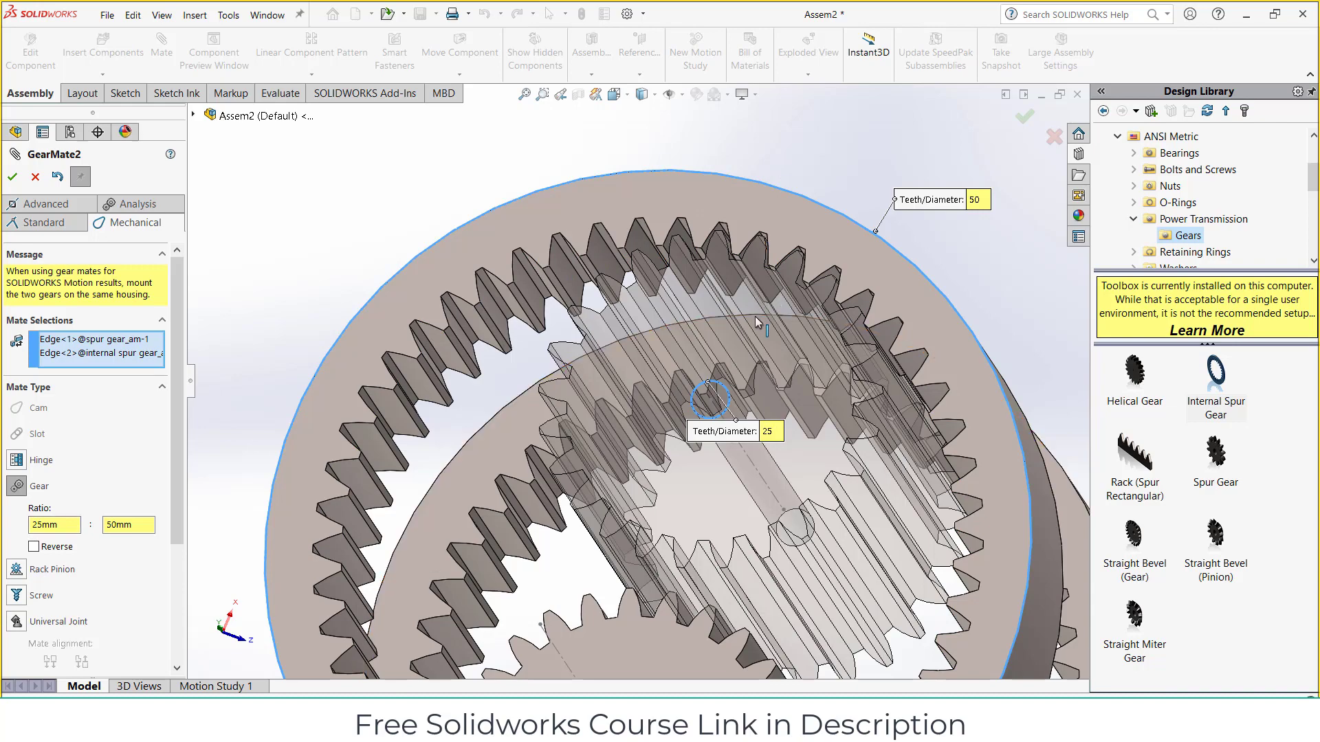
left_click_drag(780, 218, 806, 237)
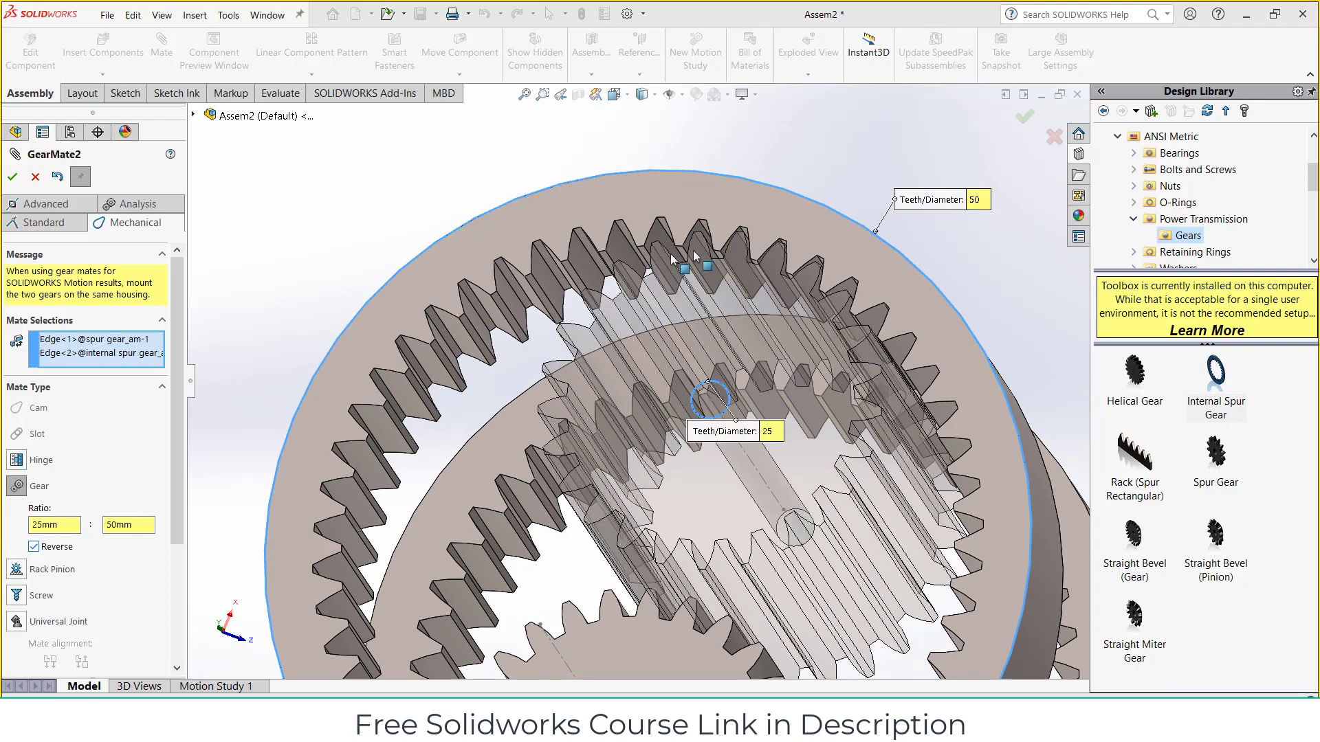
left_click_drag(871, 261, 872, 275)
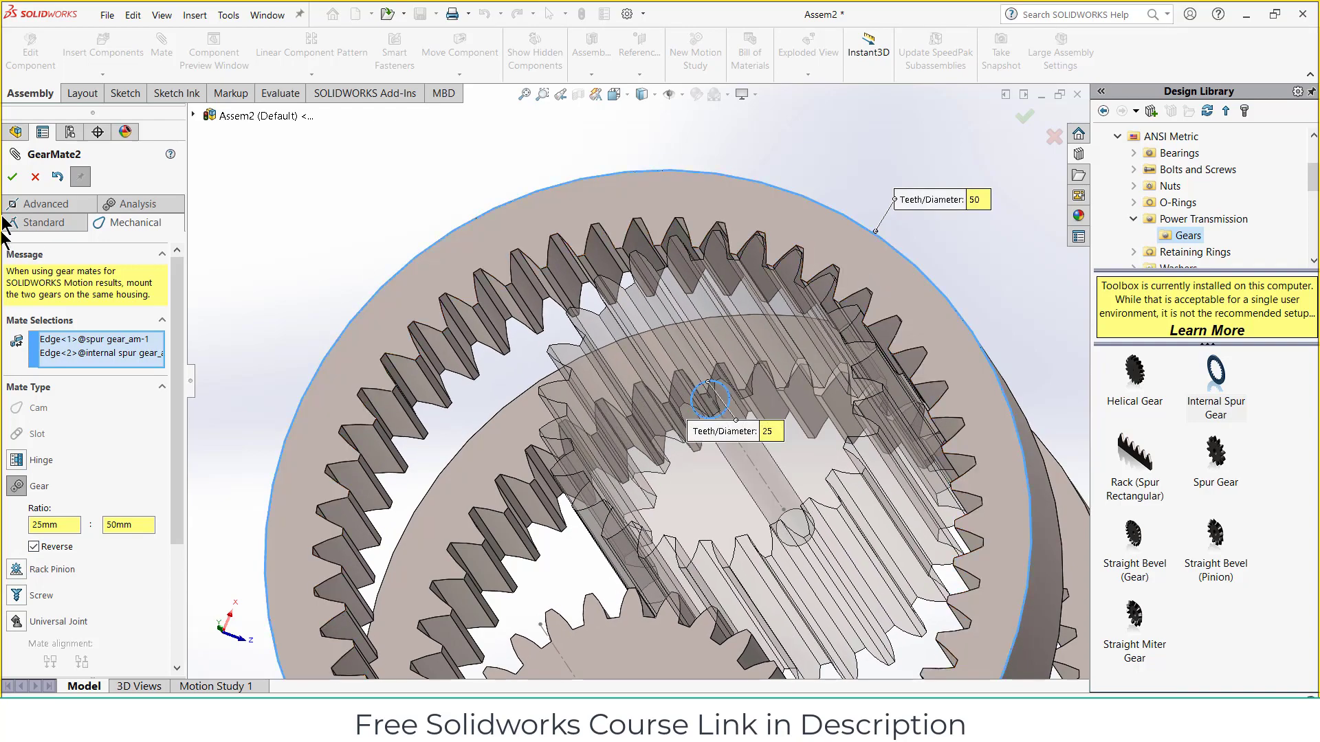
left_click(13, 176)
middle_click_drag(748, 455, 696, 126)
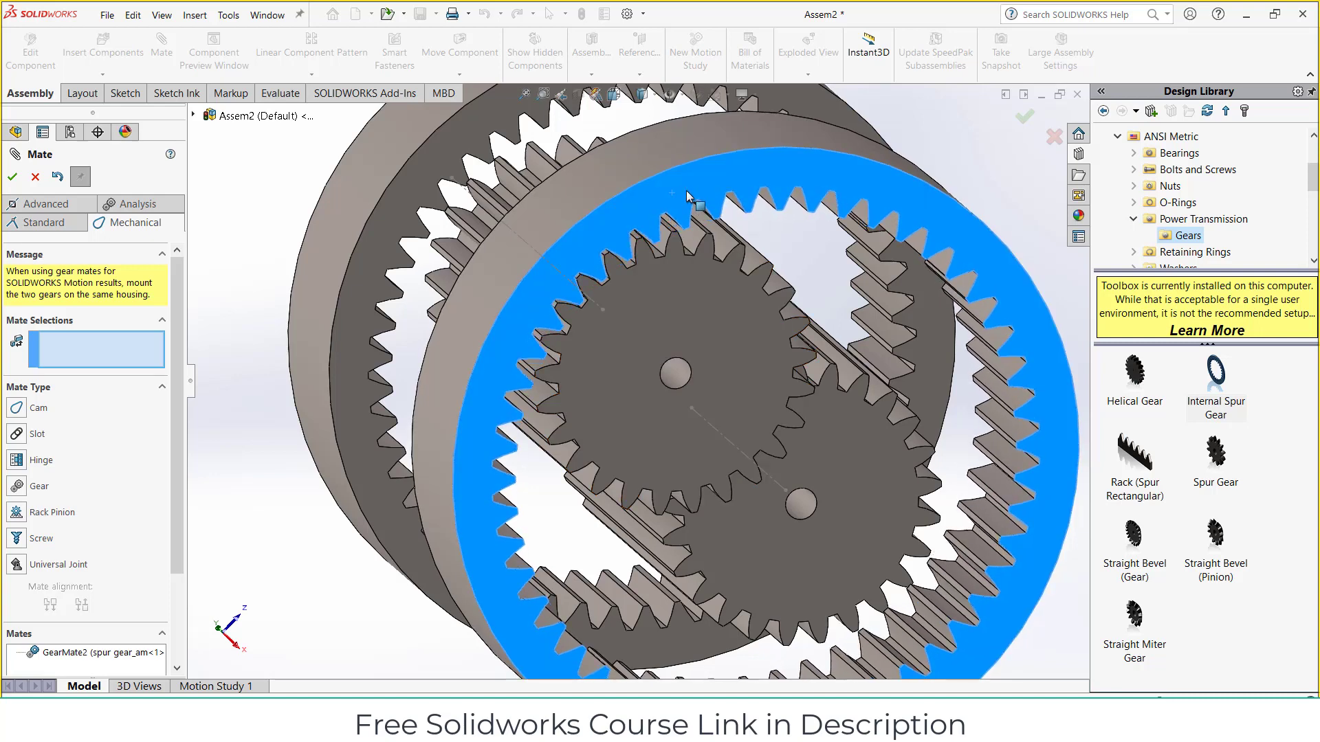
Step: Start another Gear mate between the second spur gear's face and the internal gear's edge
key("f")
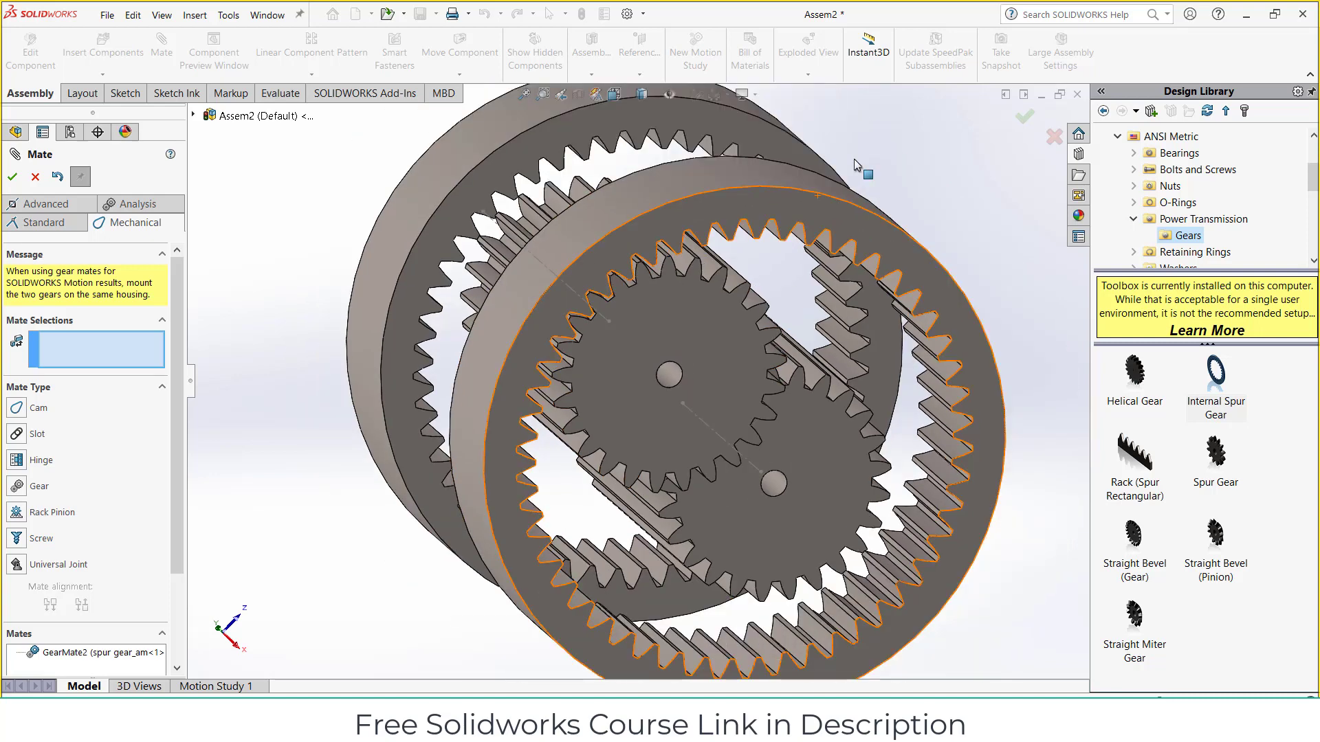
left_click(17, 486)
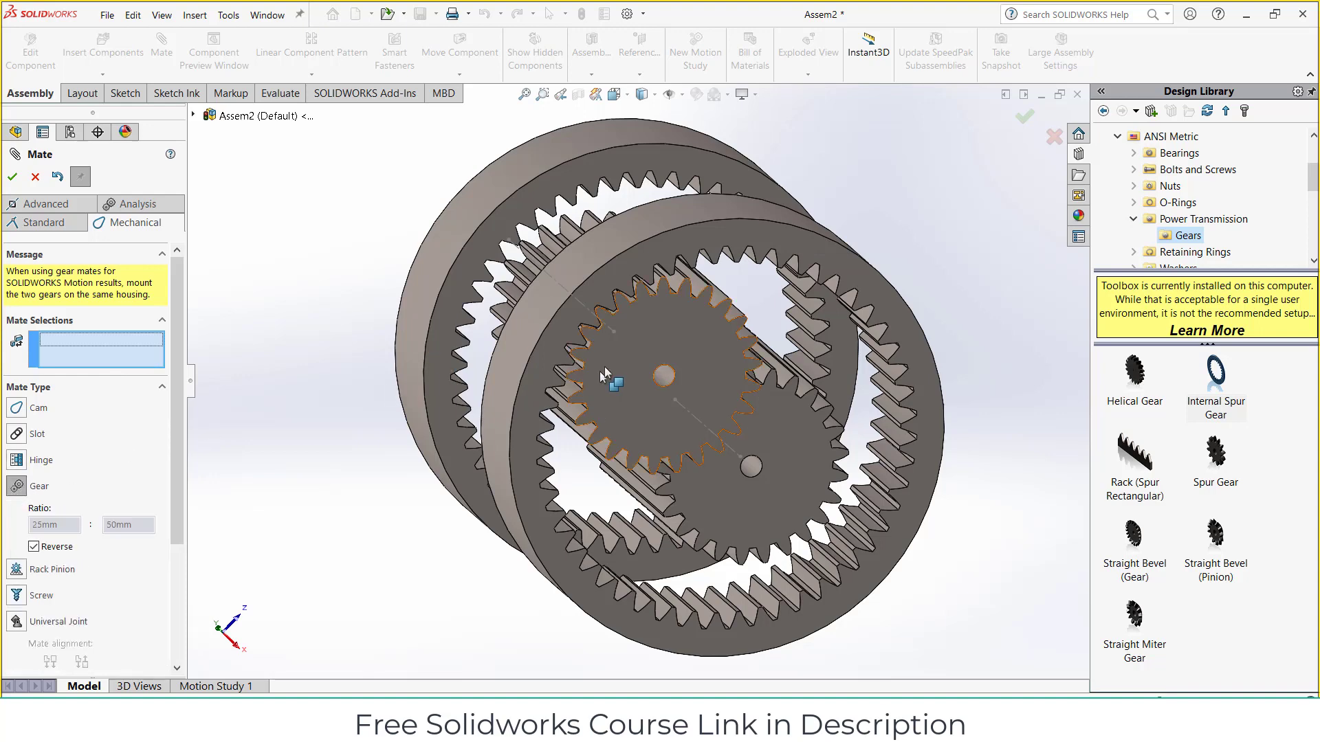
scroll(605, 366, "down", 3)
scroll(669, 390, "down", 3)
left_click(682, 398)
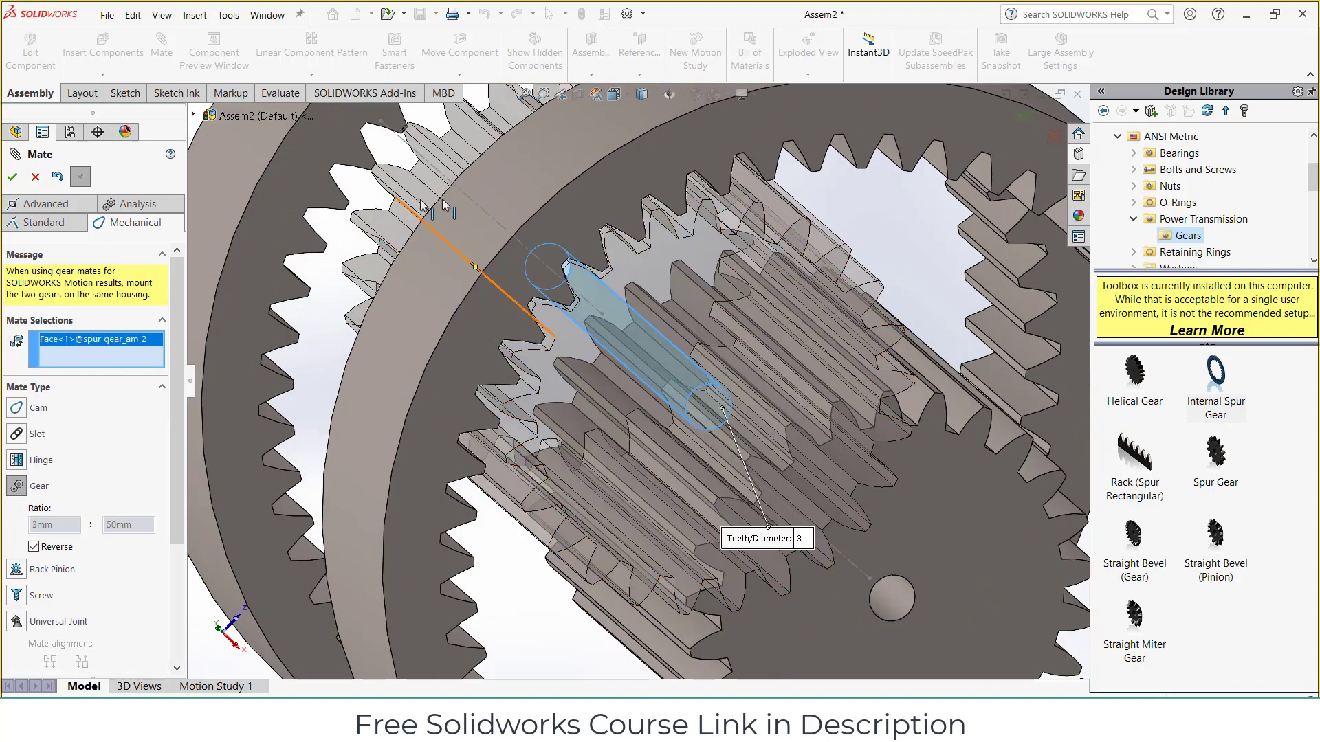
left_click(549, 199)
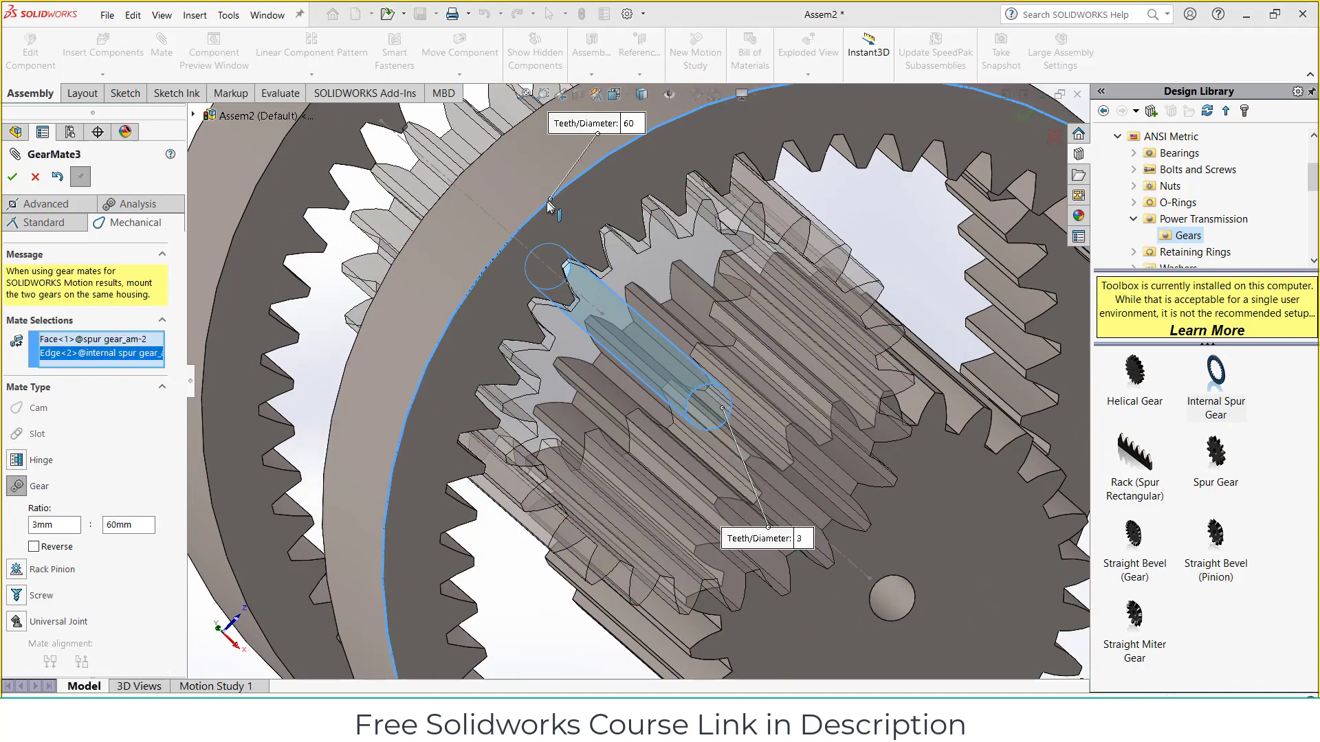
Step: Set the gear ratio to 25mm:50mm, check the meshing, and accept GearMate3
left_click(142, 525)
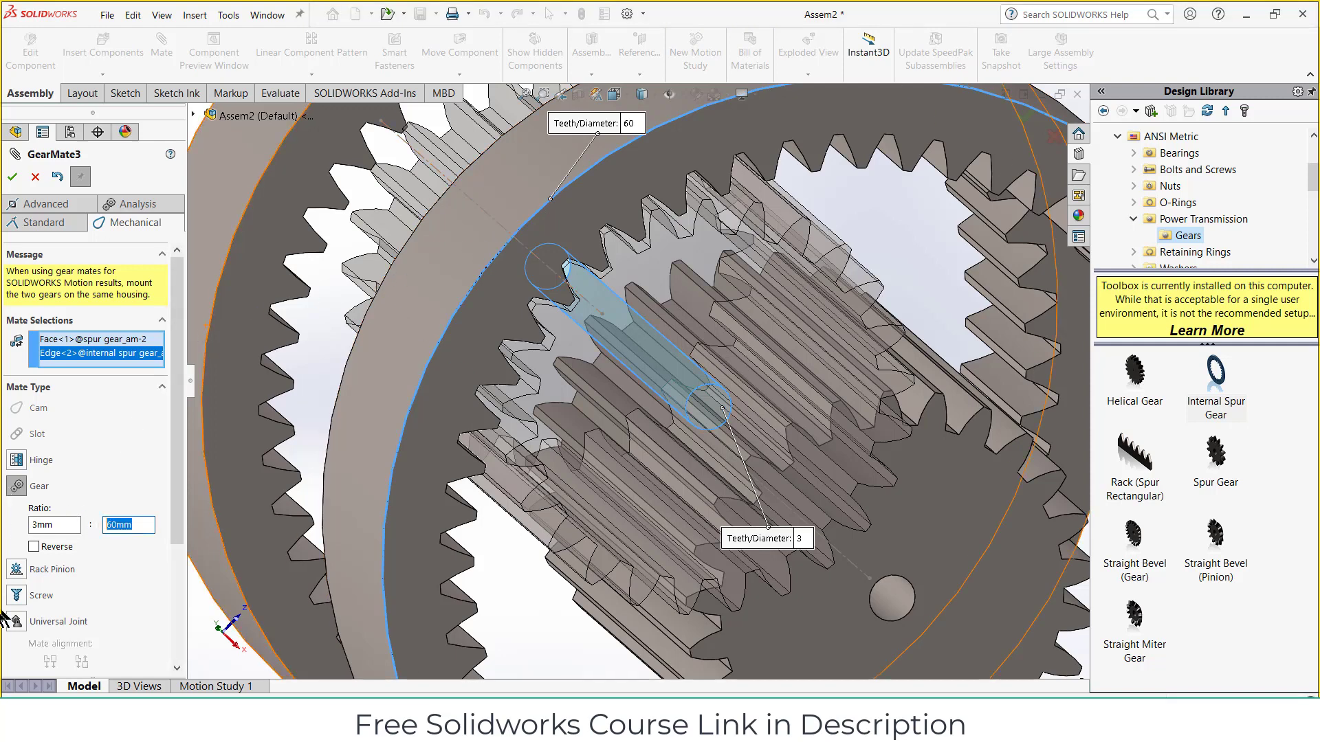
type("50")
key("Return")
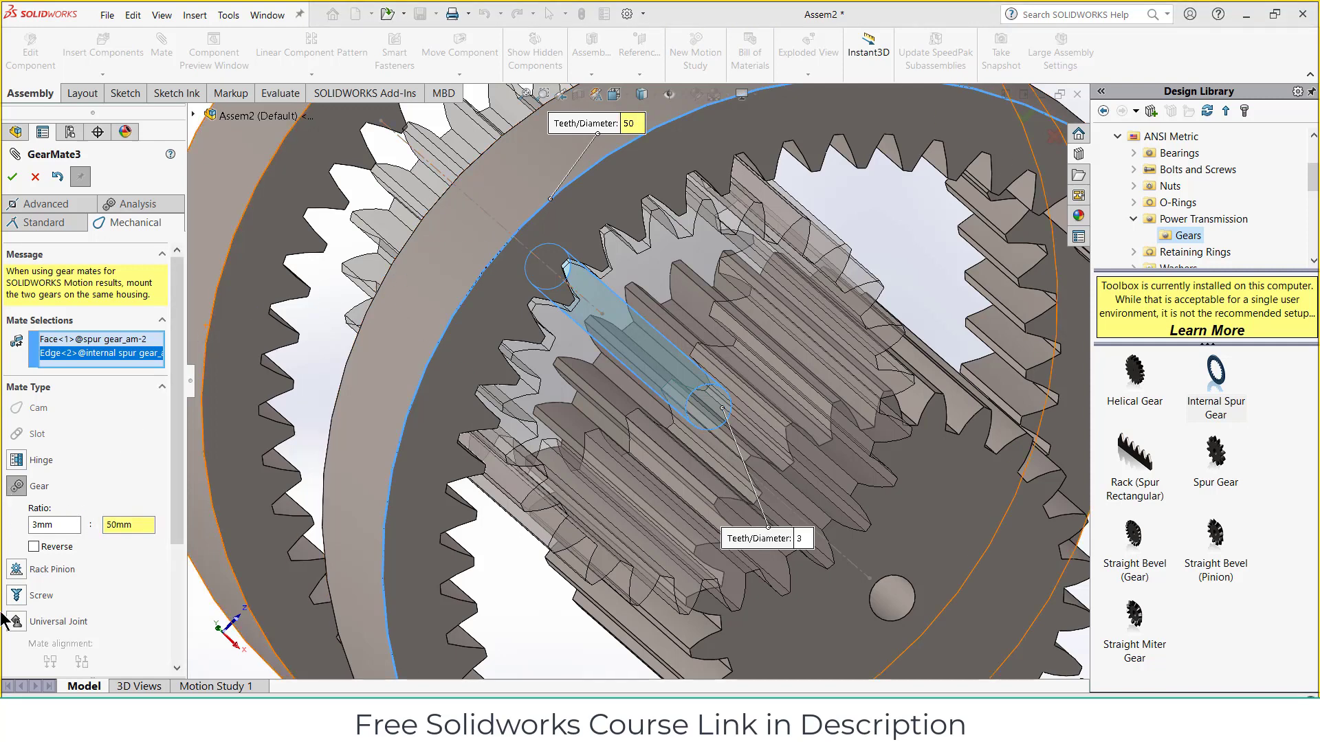
double_click(66, 523)
type("2")
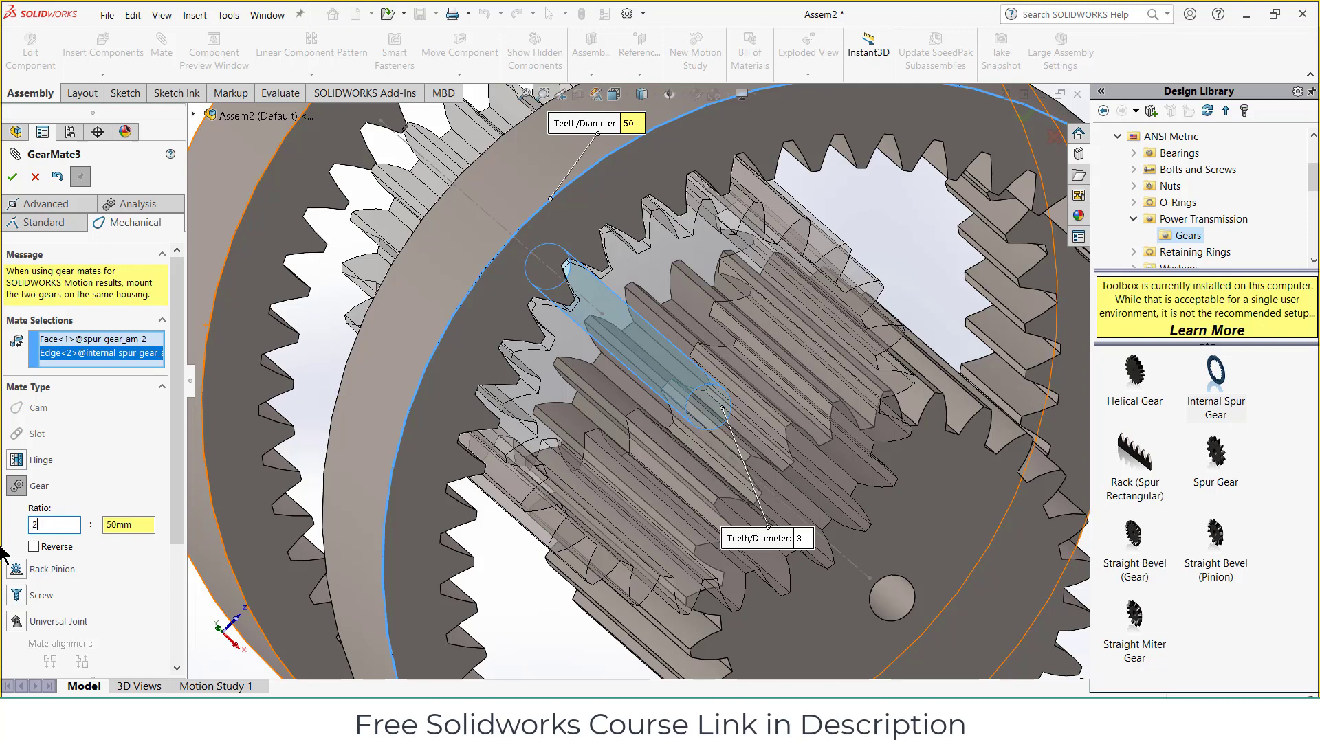
key("Return")
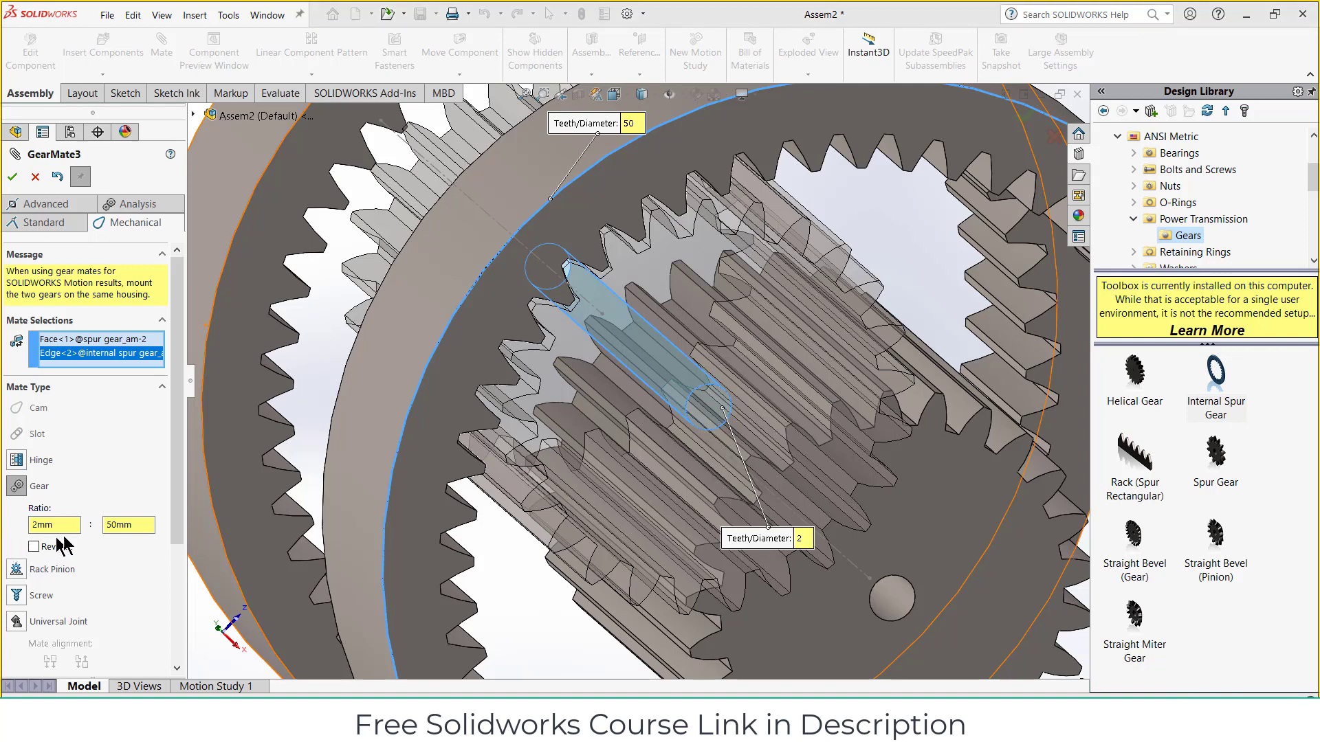
double_click(68, 528)
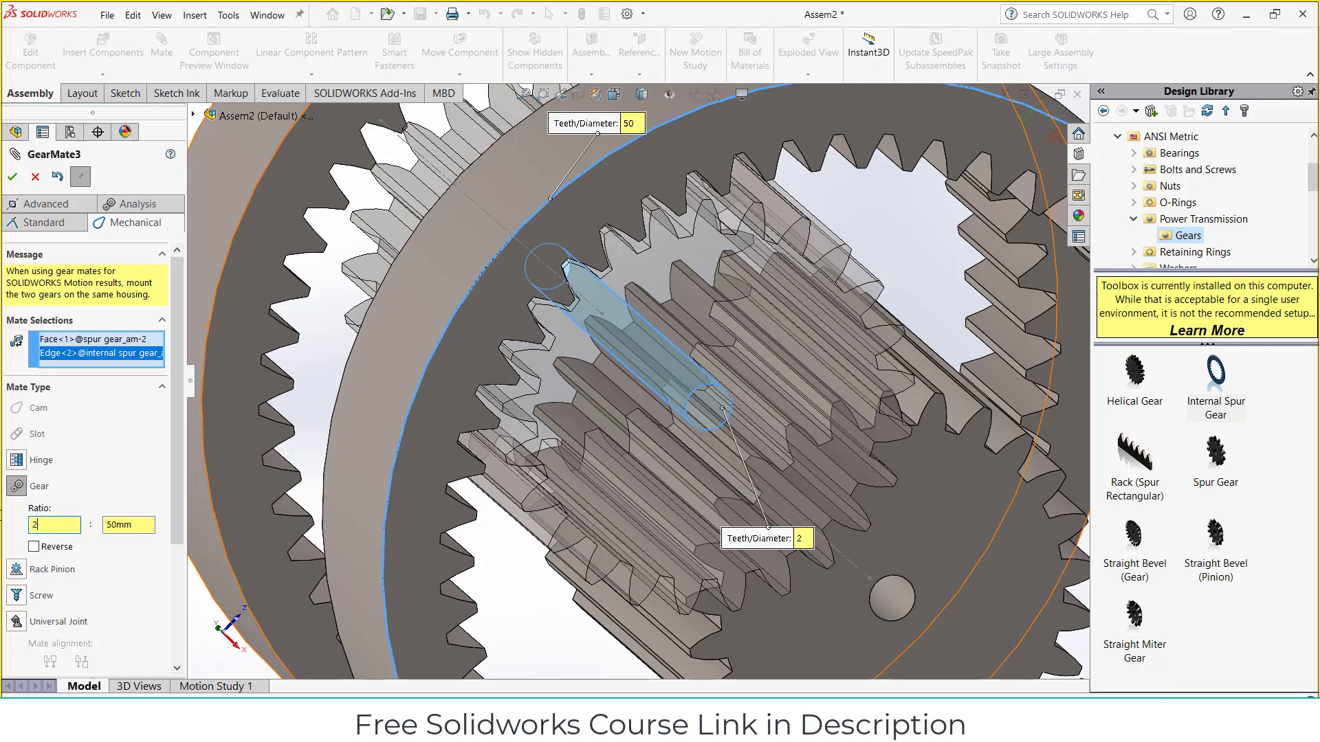
type("5")
key("Return")
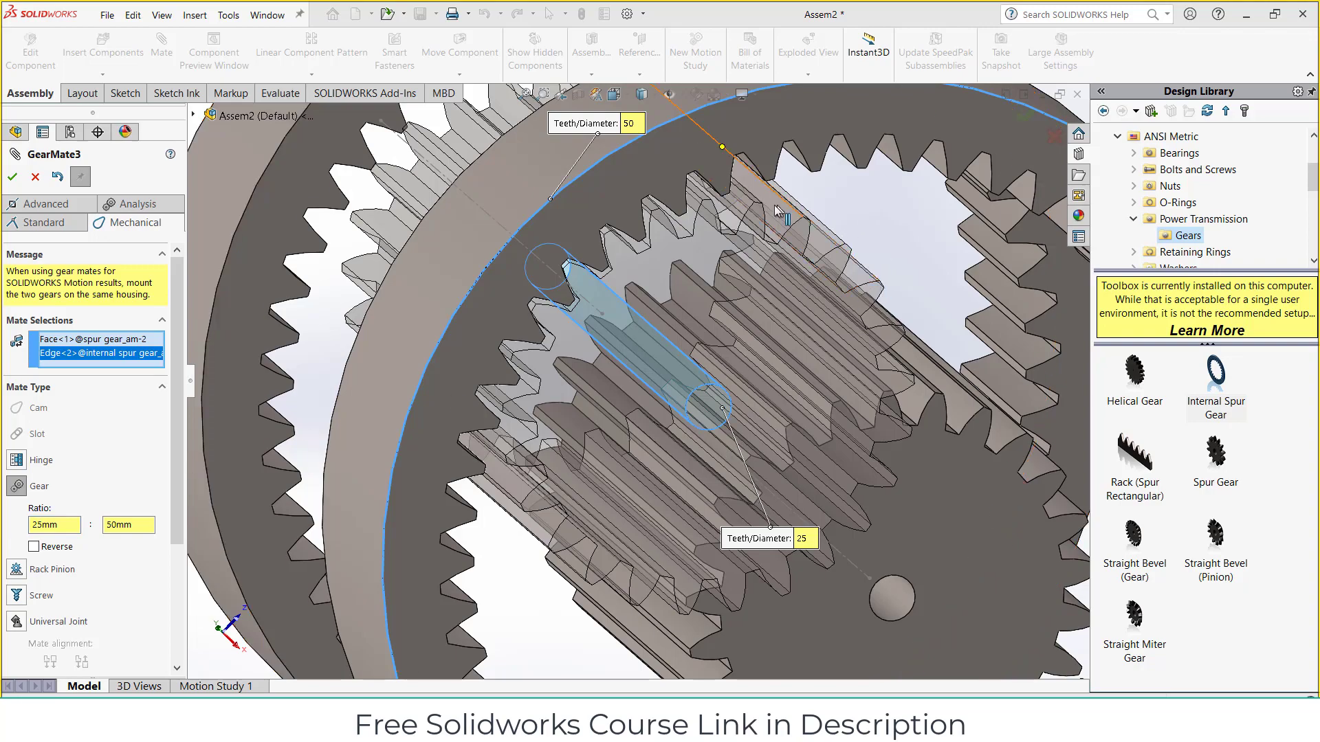
mouse_move(591, 208)
left_mouse_down()
mouse_move(670, 165)
mouse_move(619, 182)
left_mouse_up()
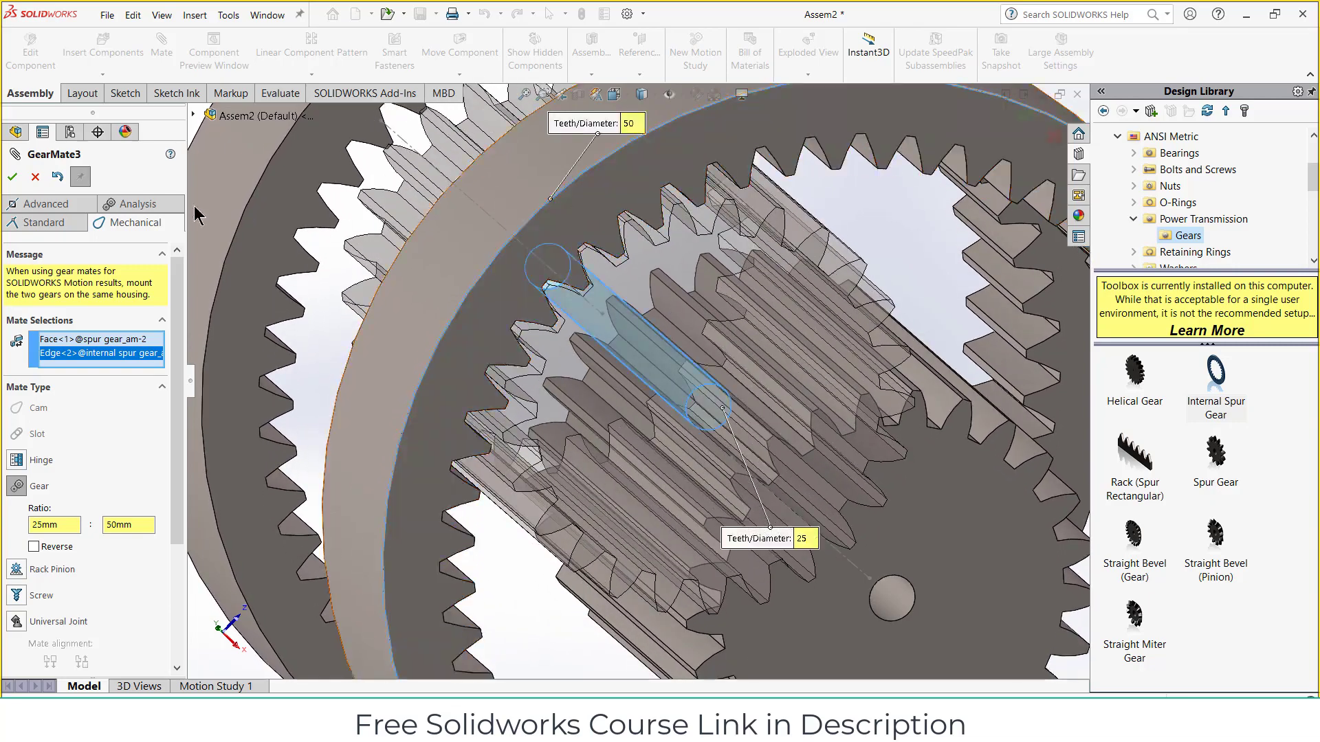
left_click(12, 180)
Step: Insert new part Part3^Assem2 and open its Sketch1 on the assembly's Top Plane
key("f")
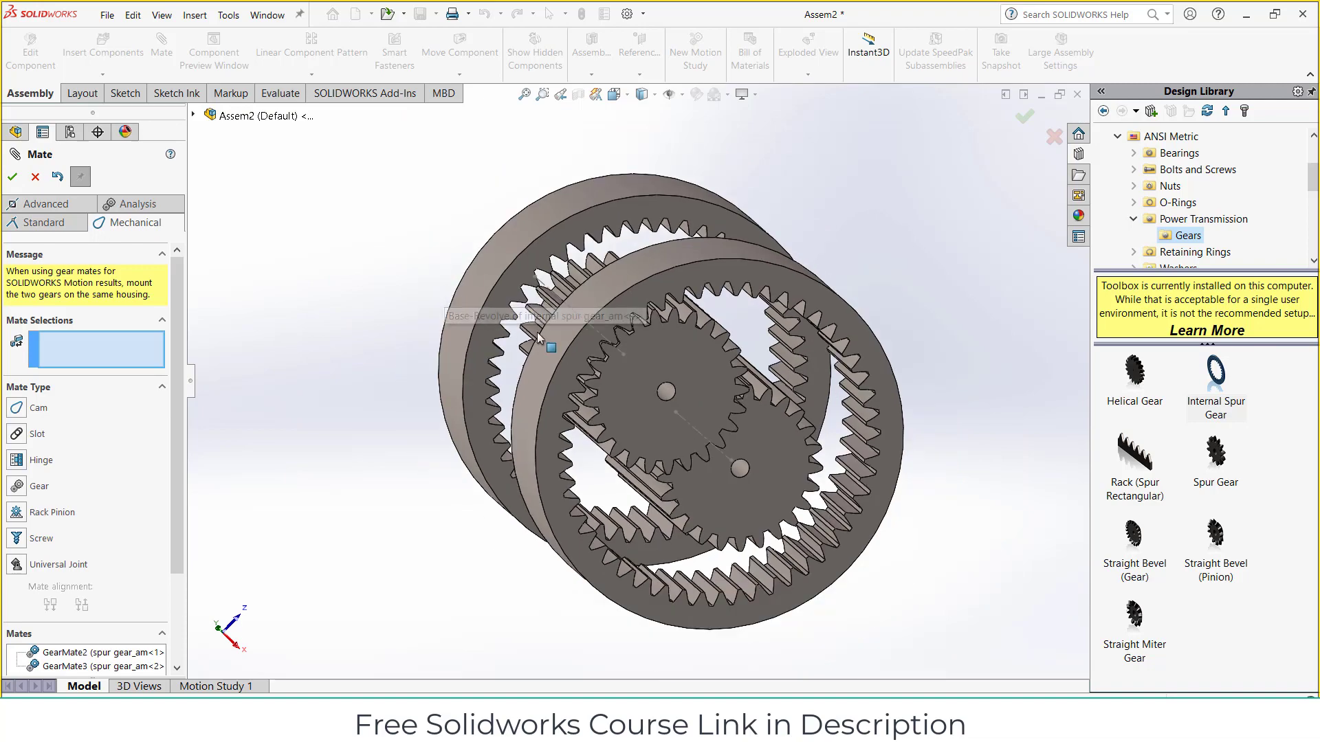
mouse_move(575, 437)
middle_mouse_down()
mouse_move(536, 412)
mouse_move(530, 453)
mouse_move(478, 468)
mouse_move(491, 584)
middle_mouse_up()
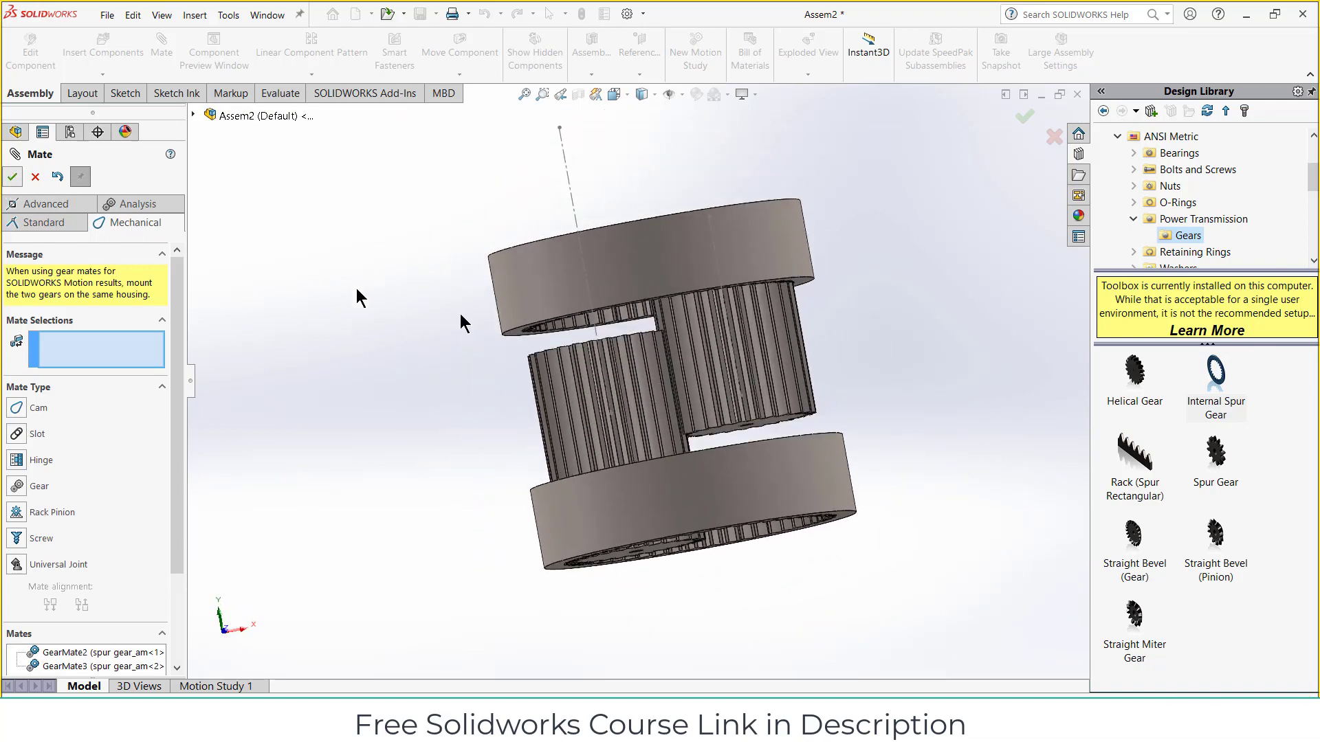
middle_click_drag(425, 311, 527, 309)
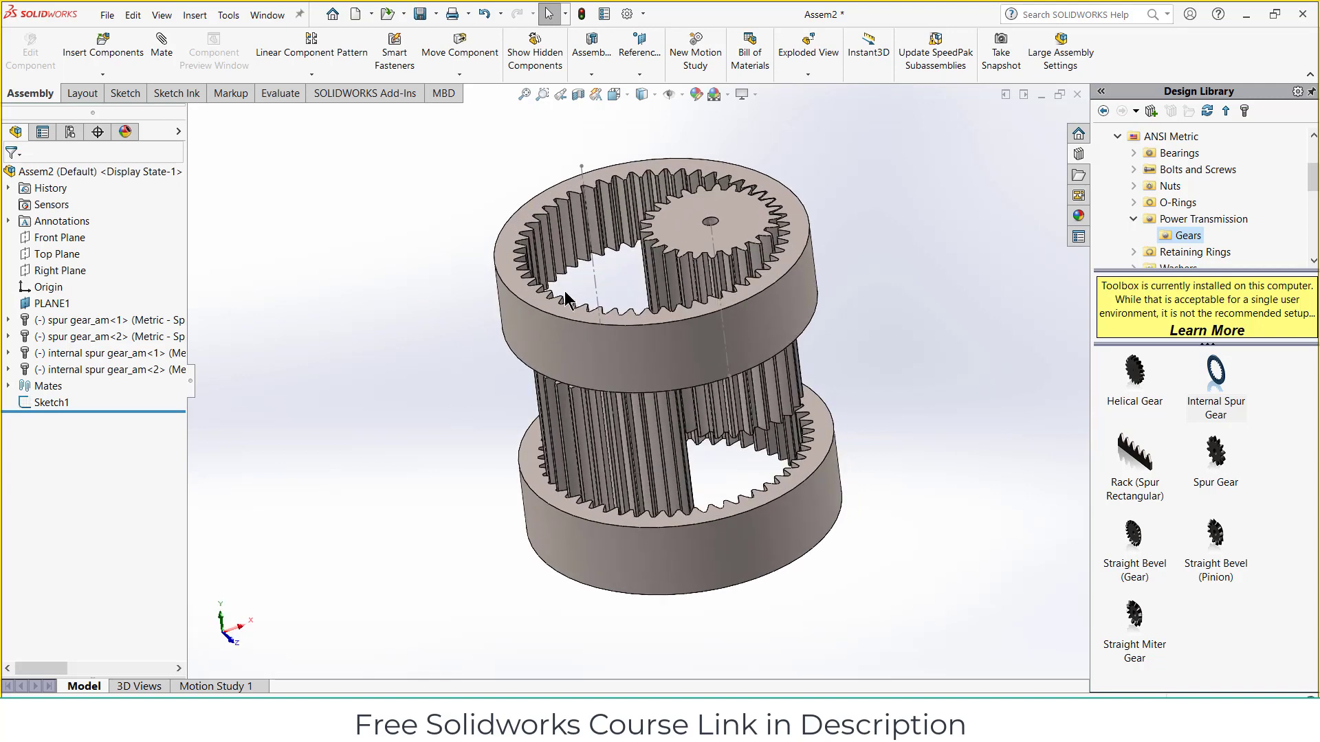
left_click(103, 74)
left_click(103, 108)
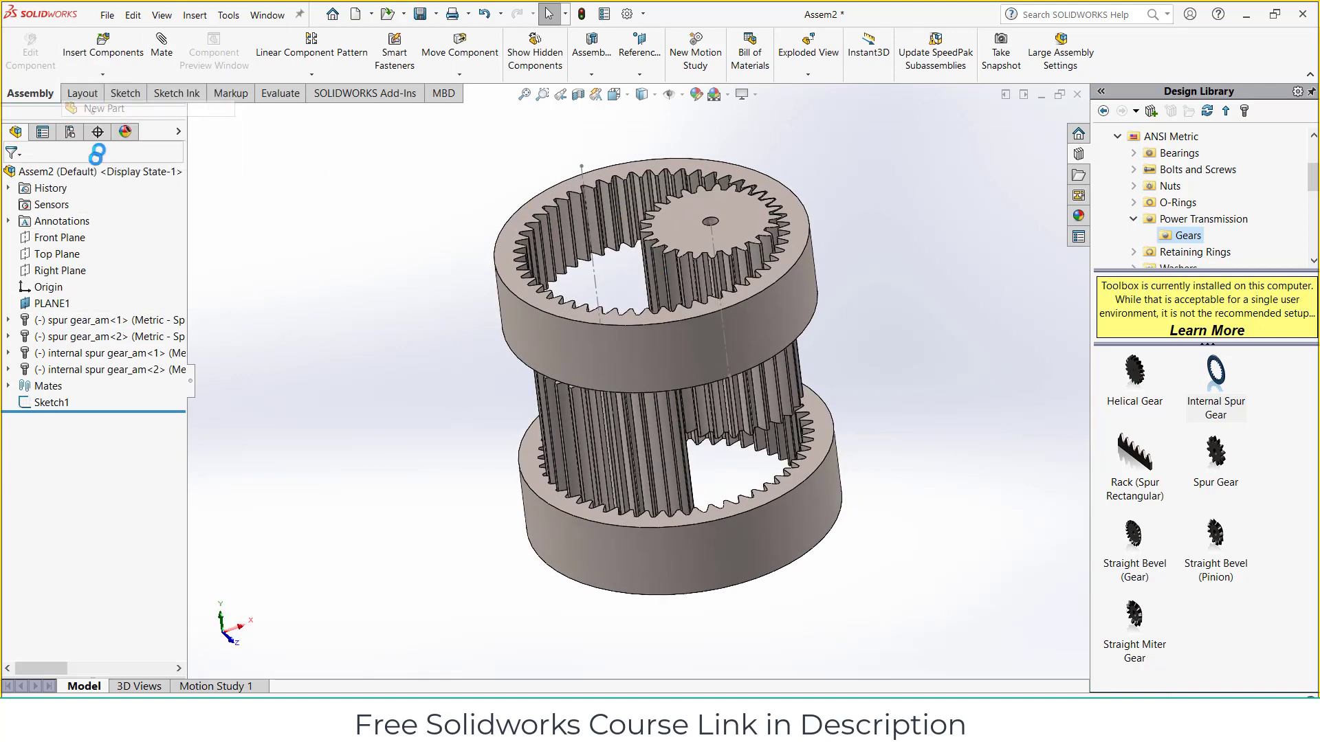
left_click(63, 255)
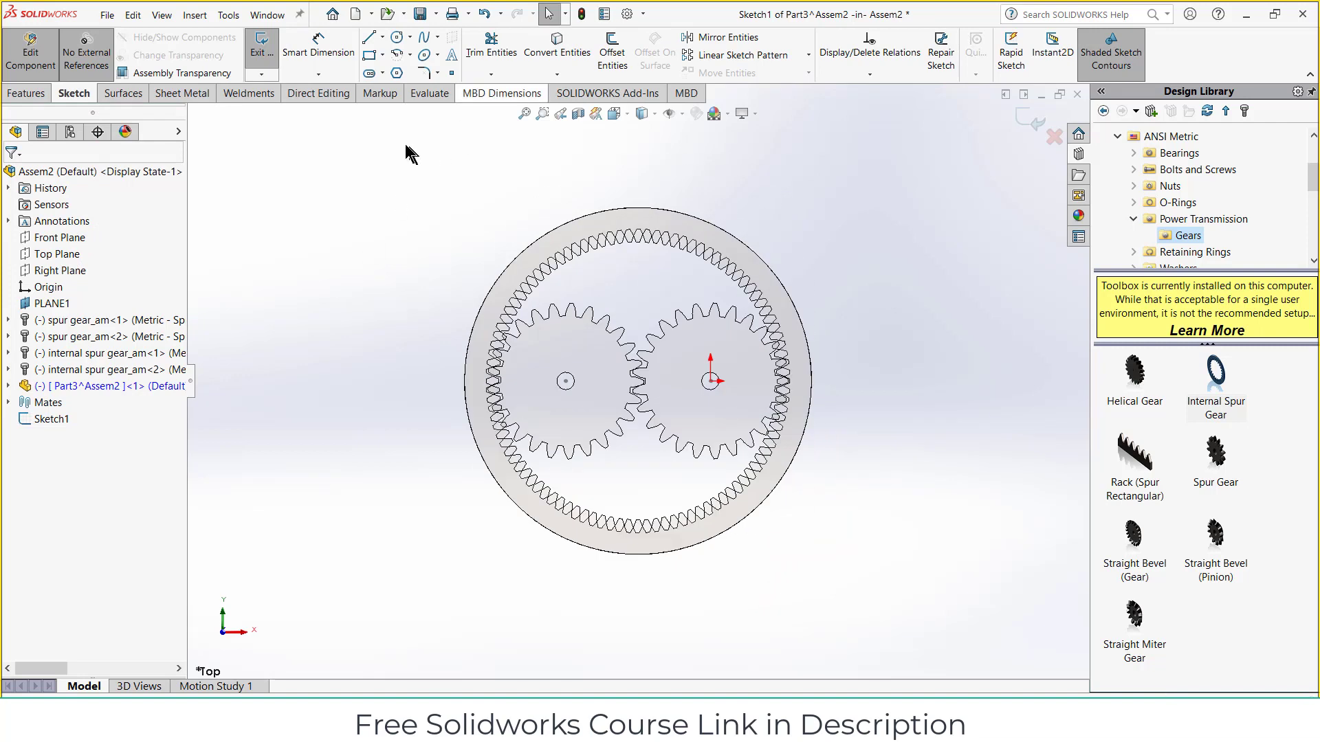
Step: Sketch a 60 mm diameter circle centred on the right gear's origin
left_click(396, 40)
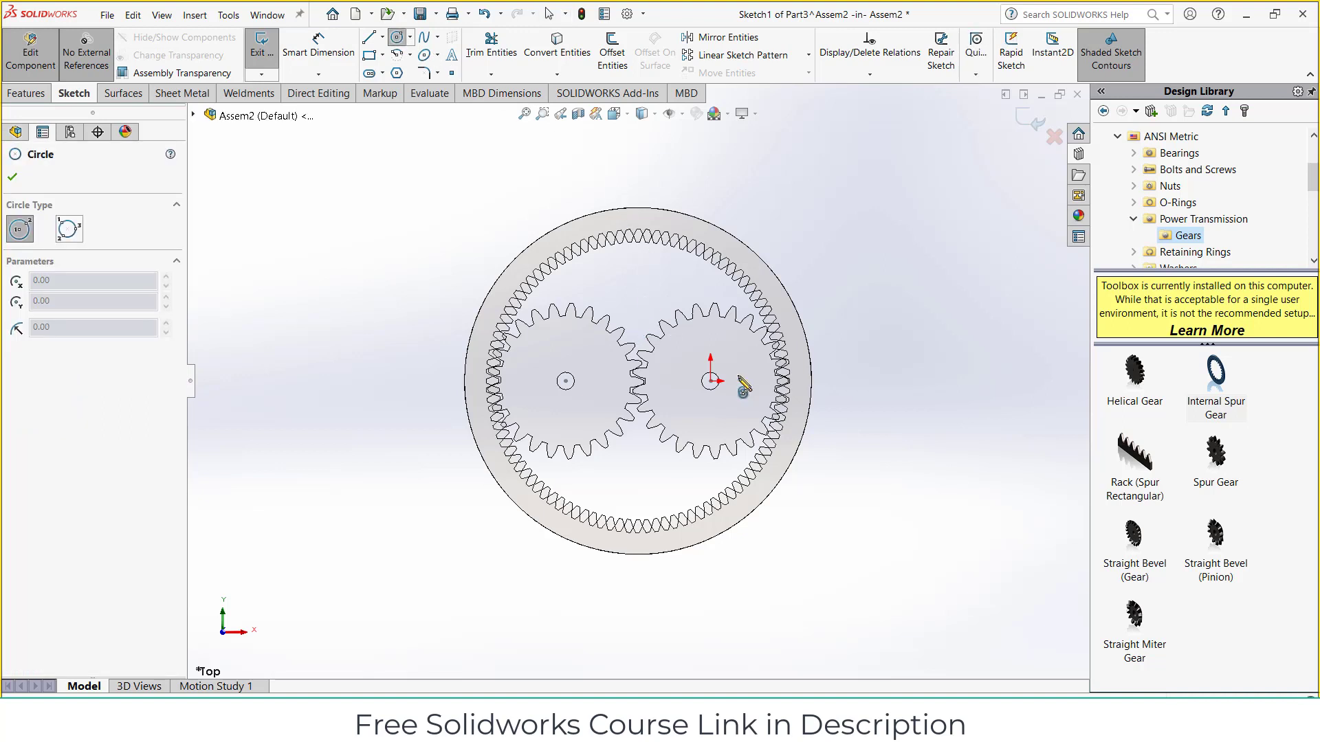
left_click(711, 380)
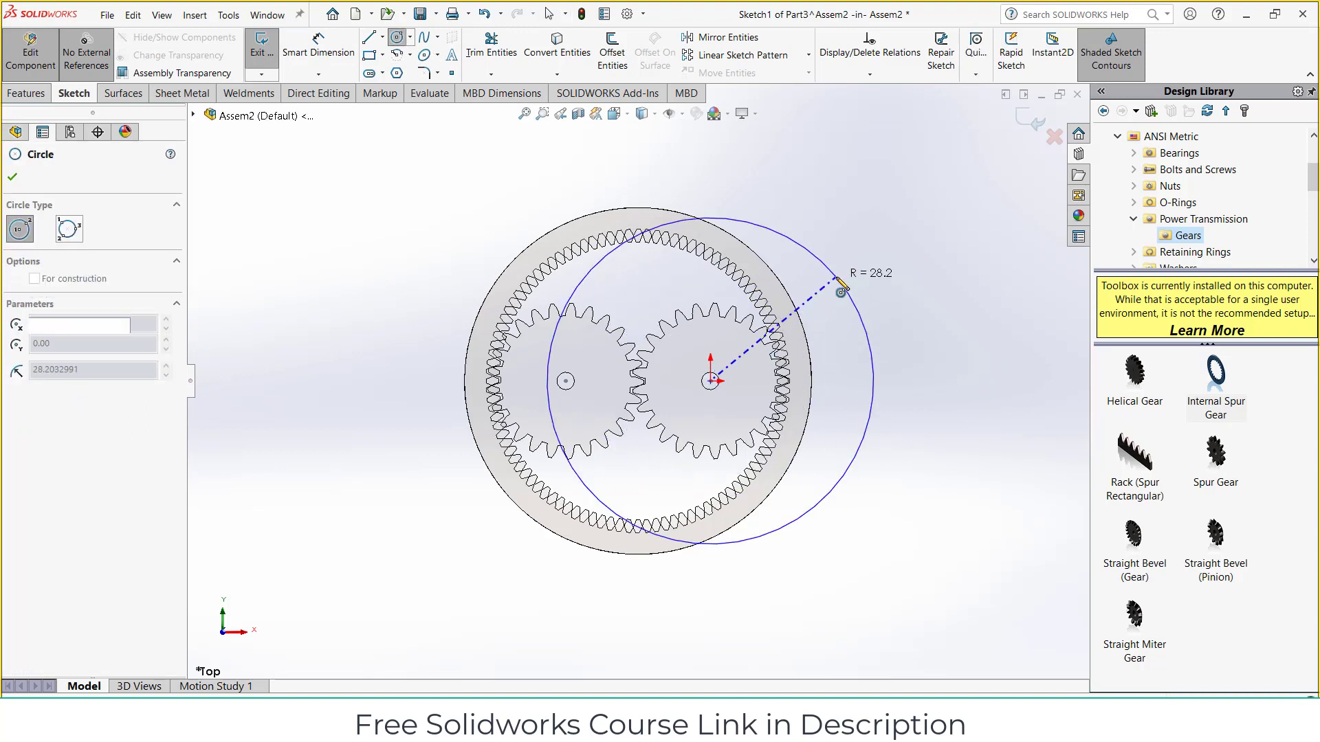
left_click(777, 231)
left_click(321, 50)
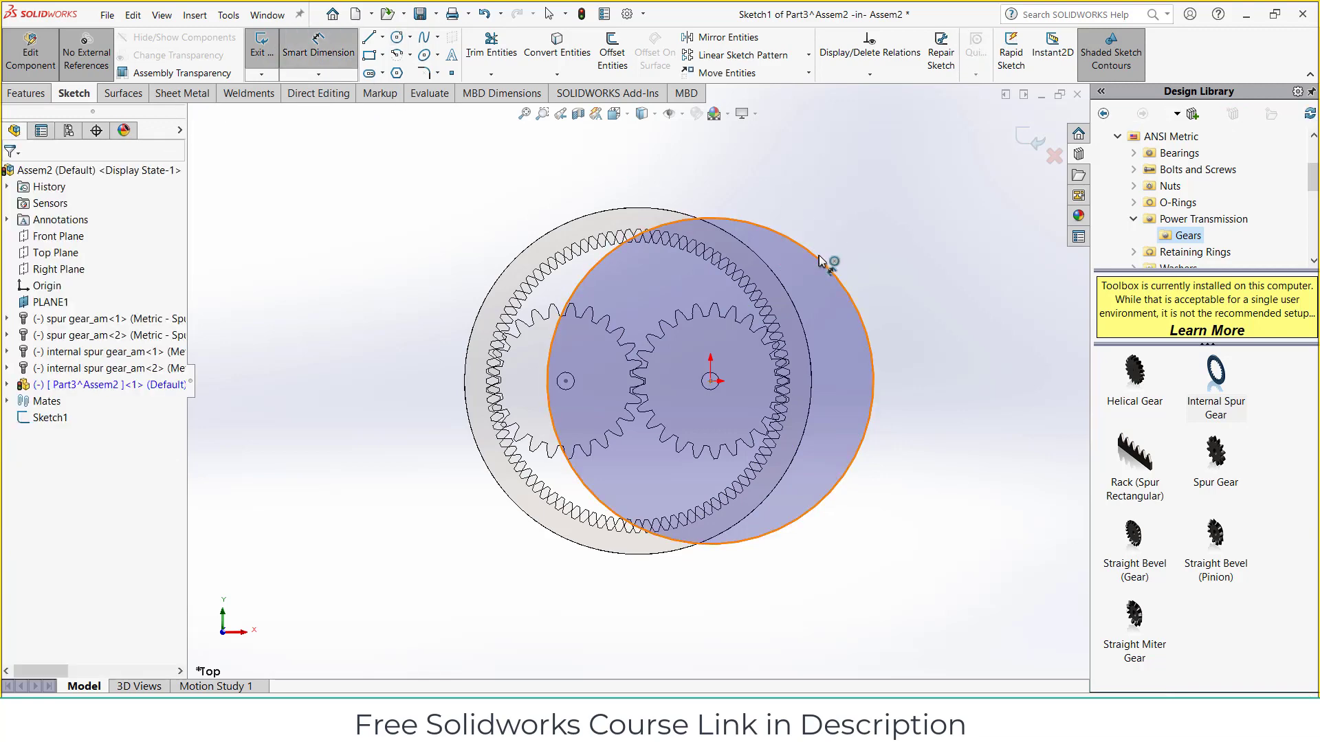
left_click(838, 280)
left_click(872, 253)
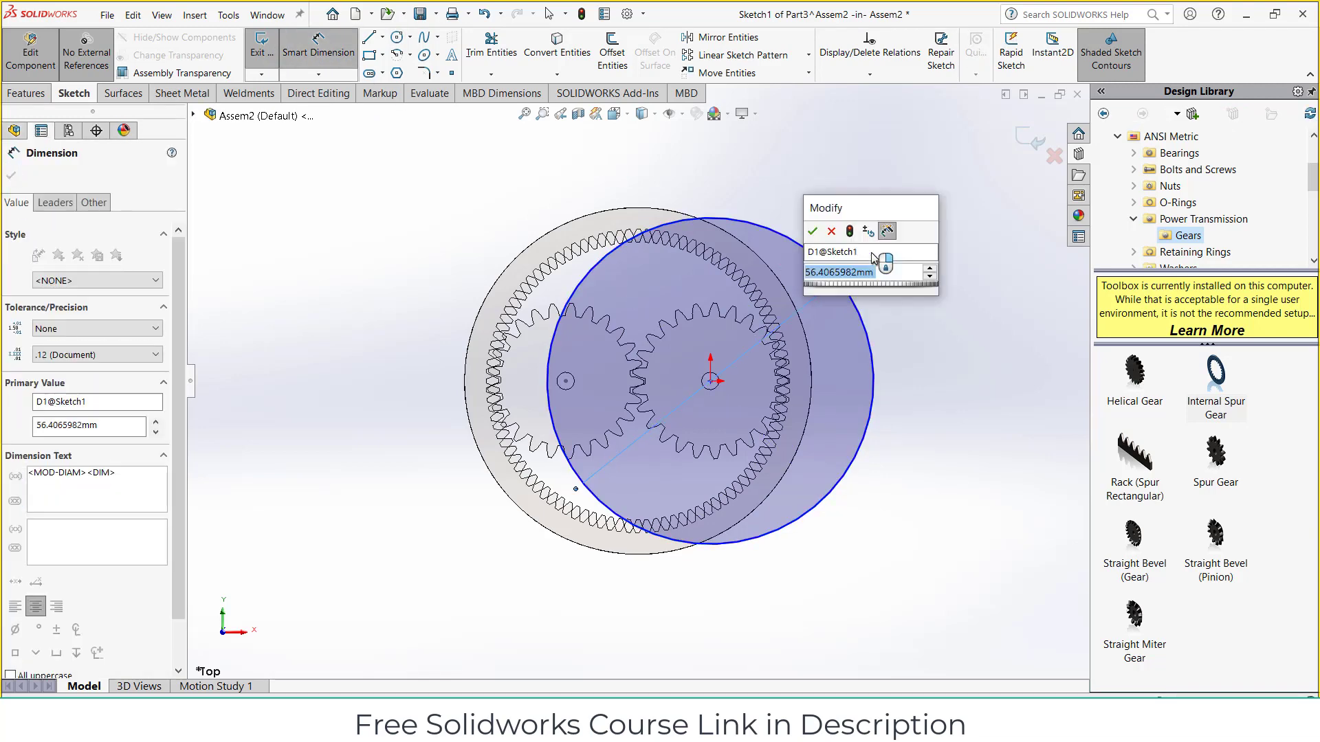
type("60")
key("Return")
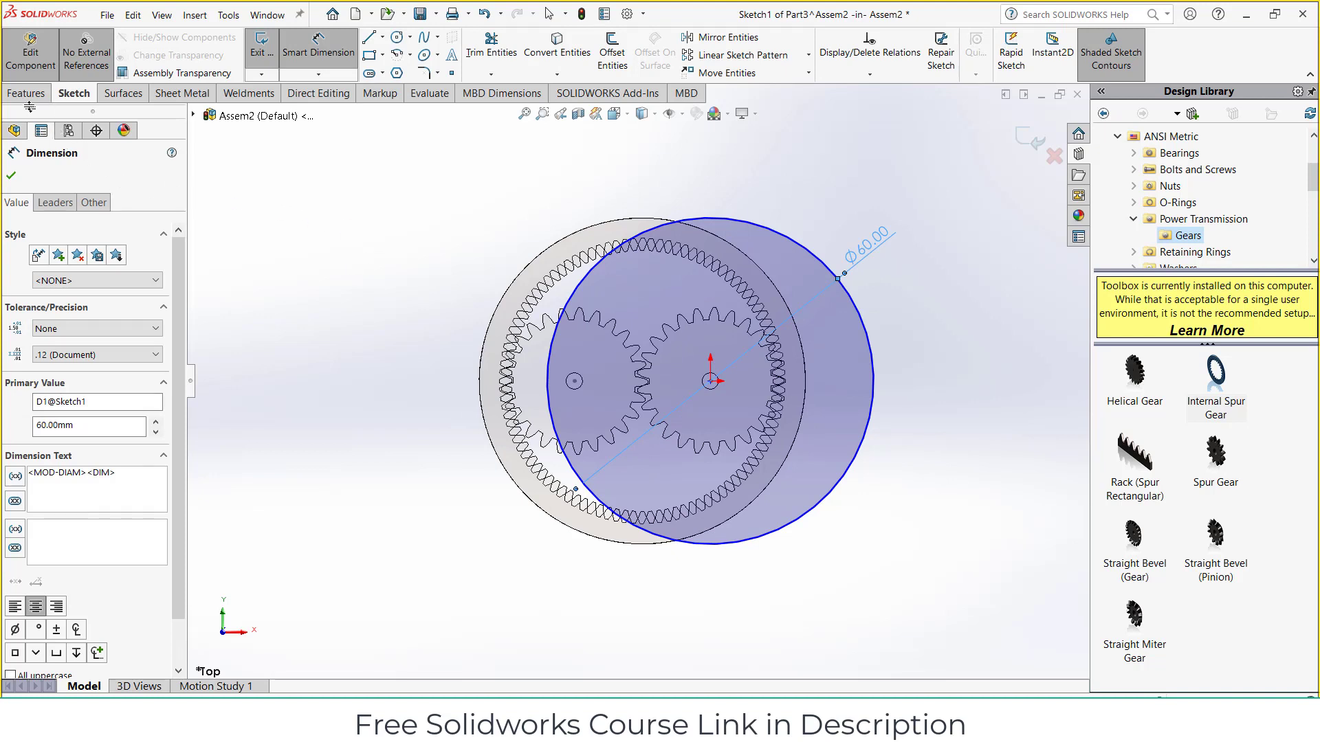
Step: Extrude the circle as a thin feature with 5 mm walls, 20 mm deep
left_click(27, 94)
left_click(263, 61)
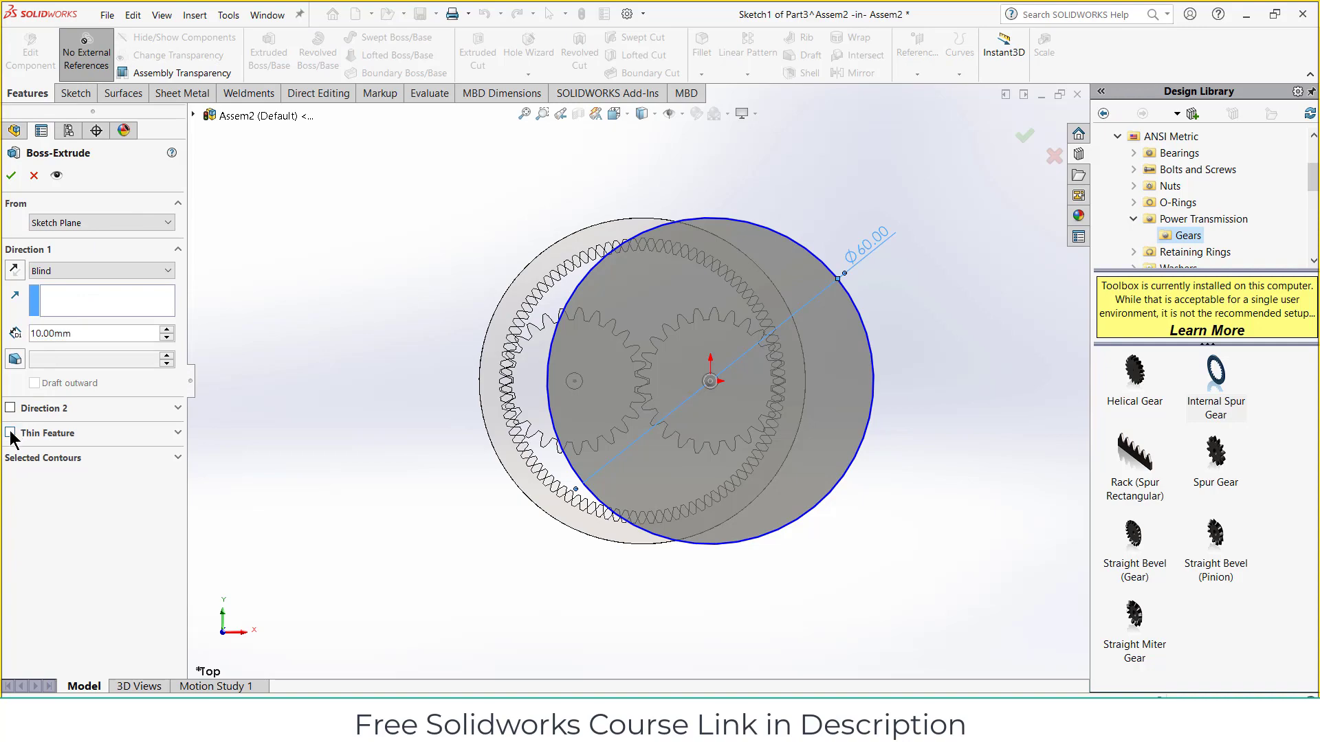
left_click(11, 433)
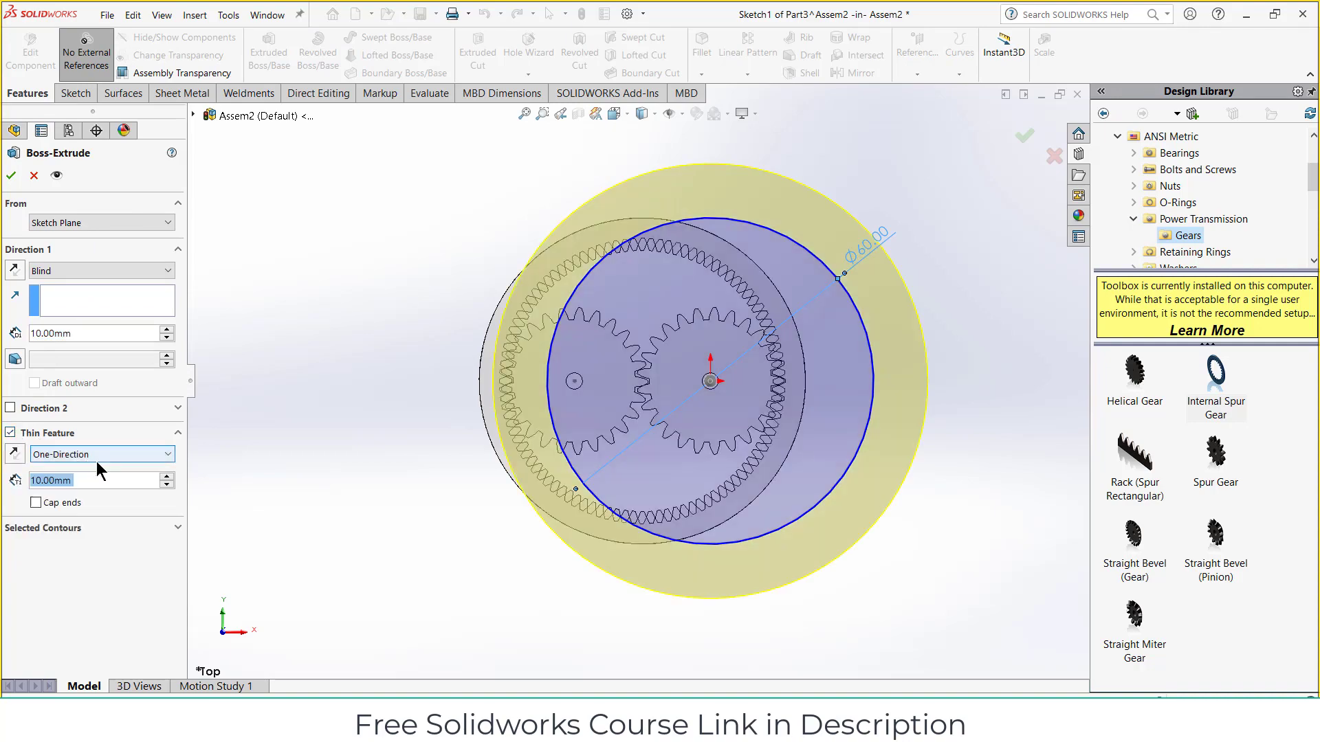
type("5")
key("Return")
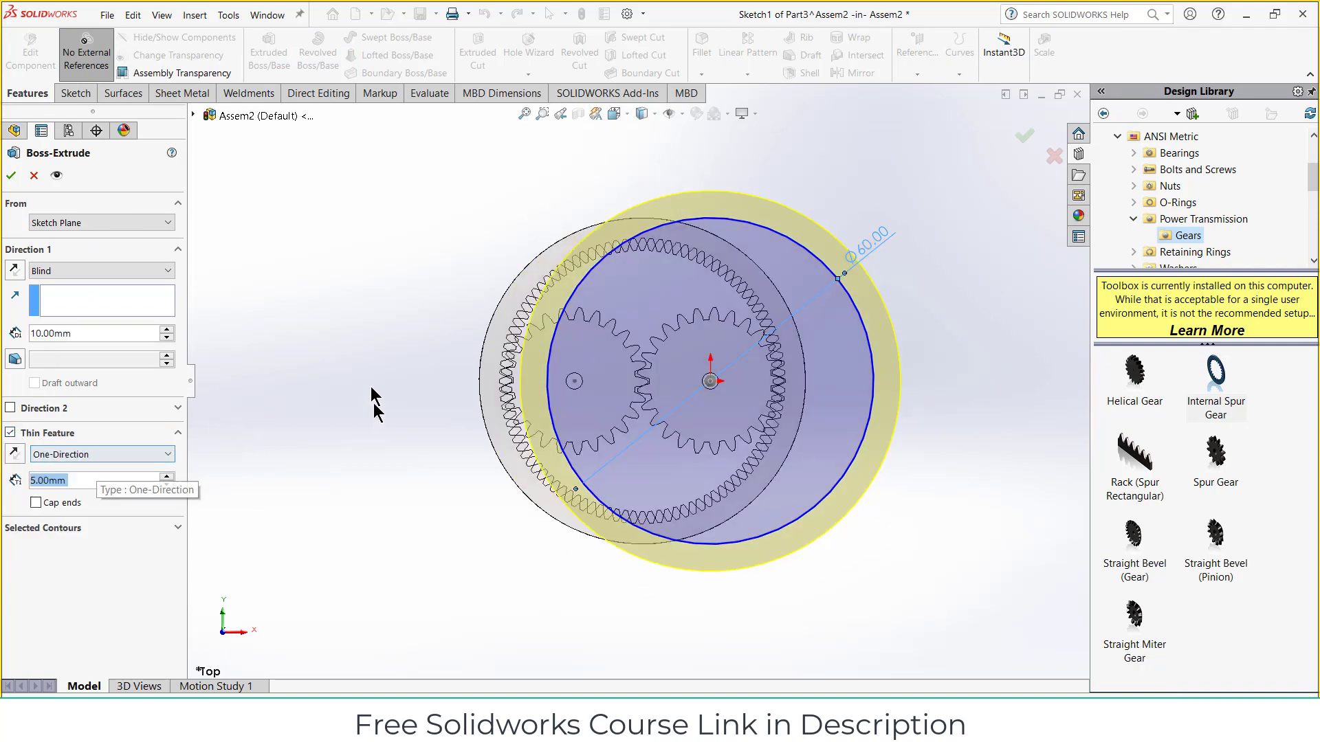
middle_click_drag(370, 386, 371, 172)
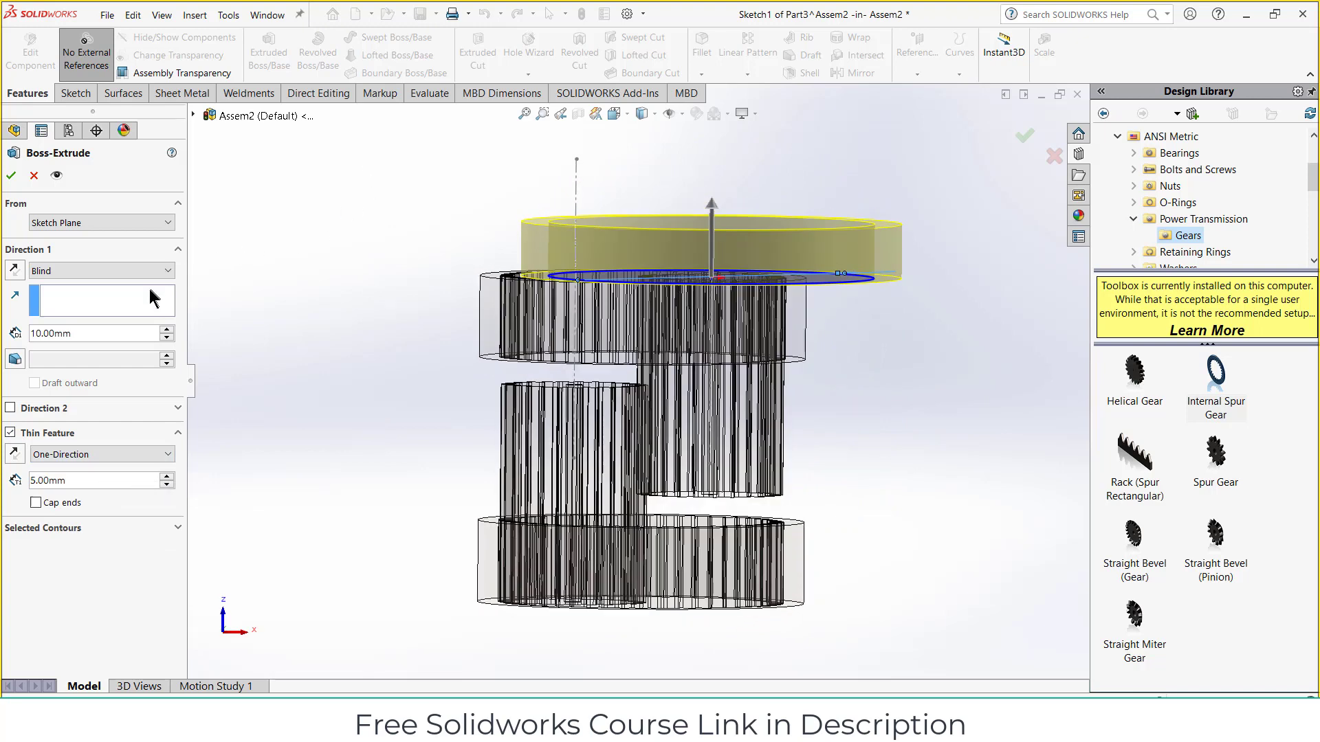
left_click(167, 330)
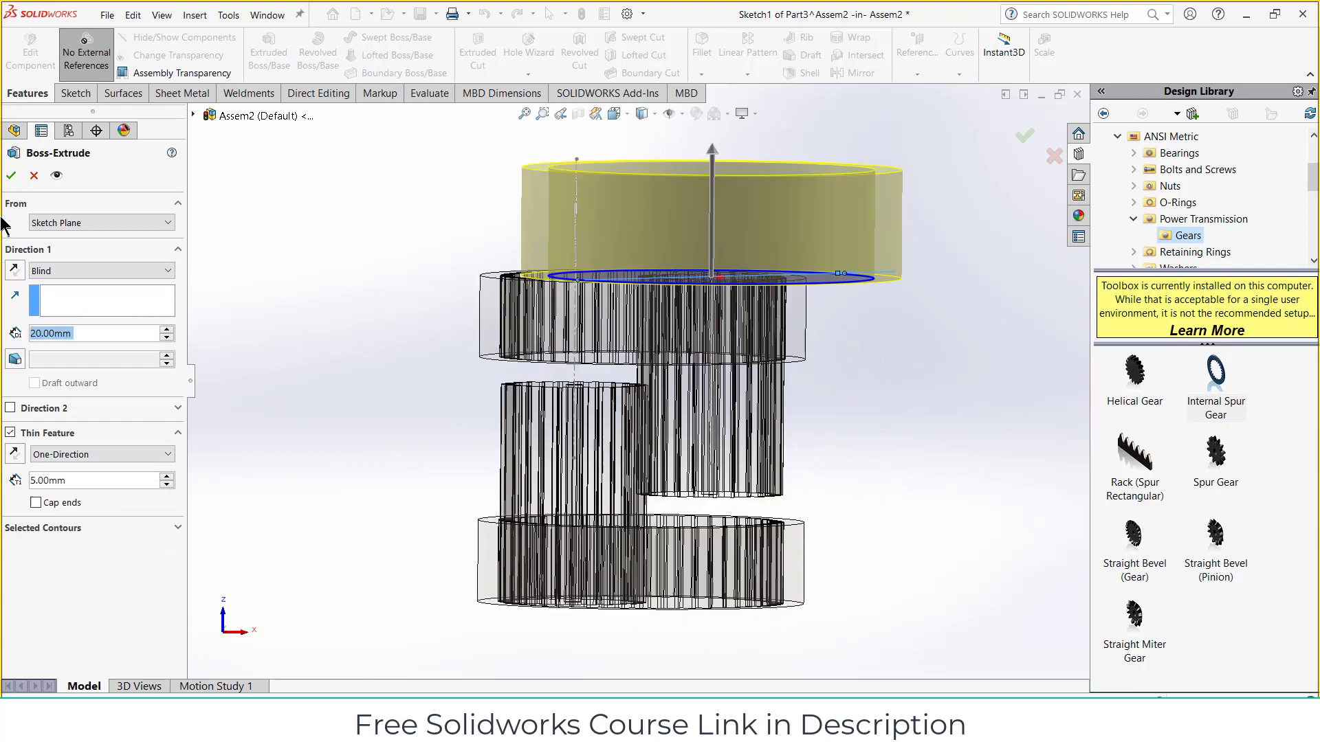
left_click(11, 177)
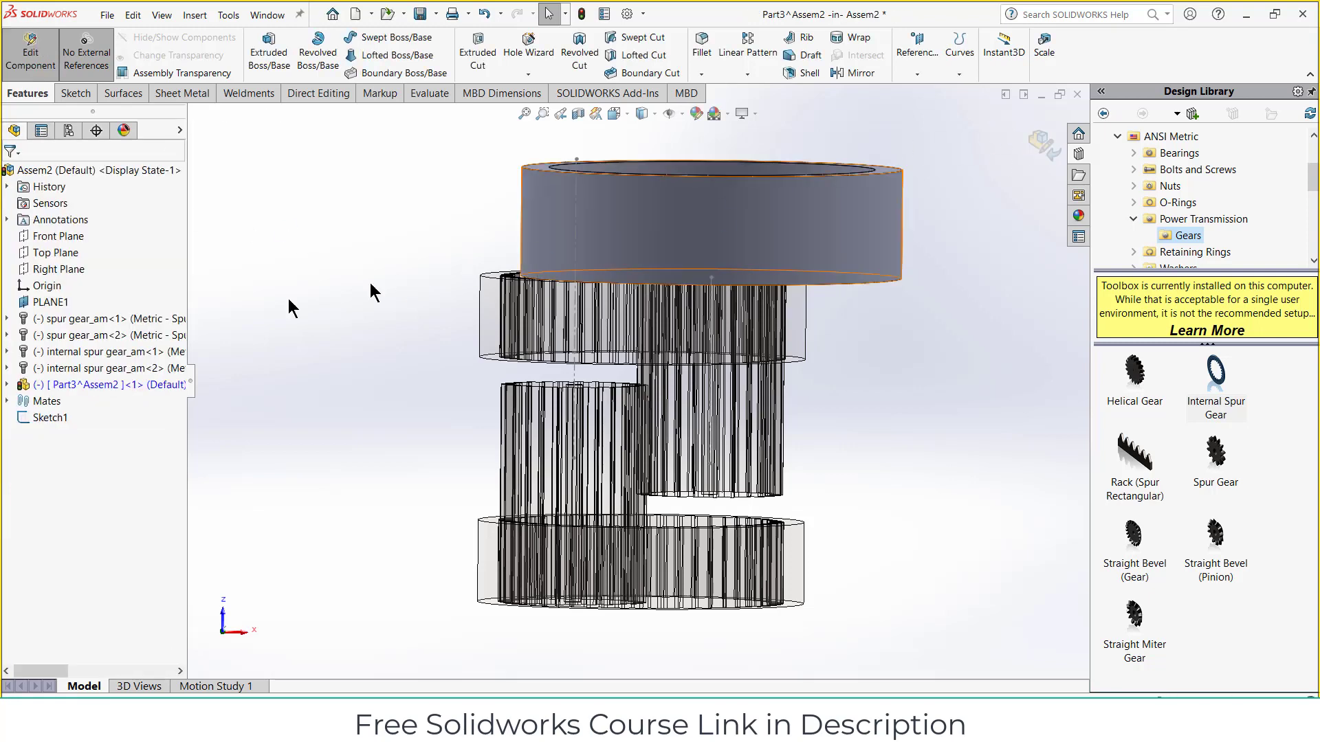
Step: Start Sketch2 on the part's Front Plane and draw a vertical centerline across the housing
left_click(7, 385)
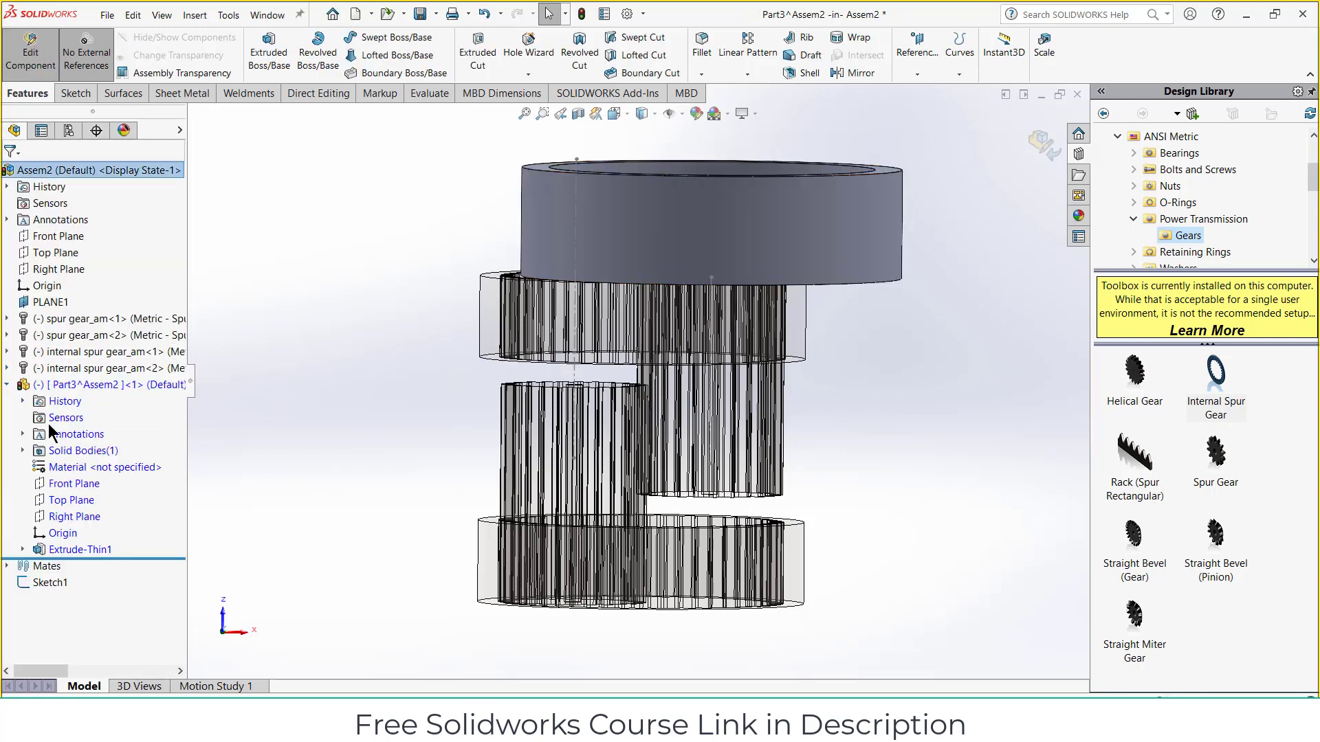
left_click(64, 499)
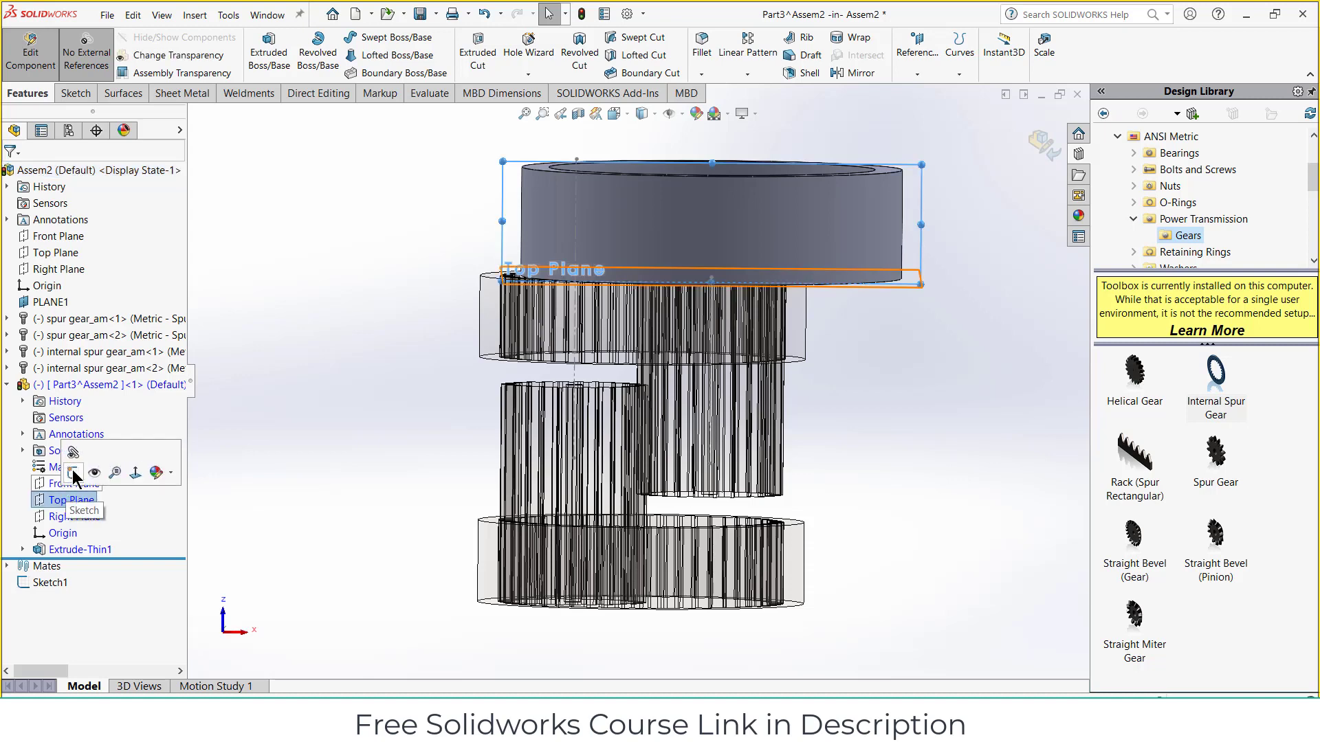
key("ctrl+8")
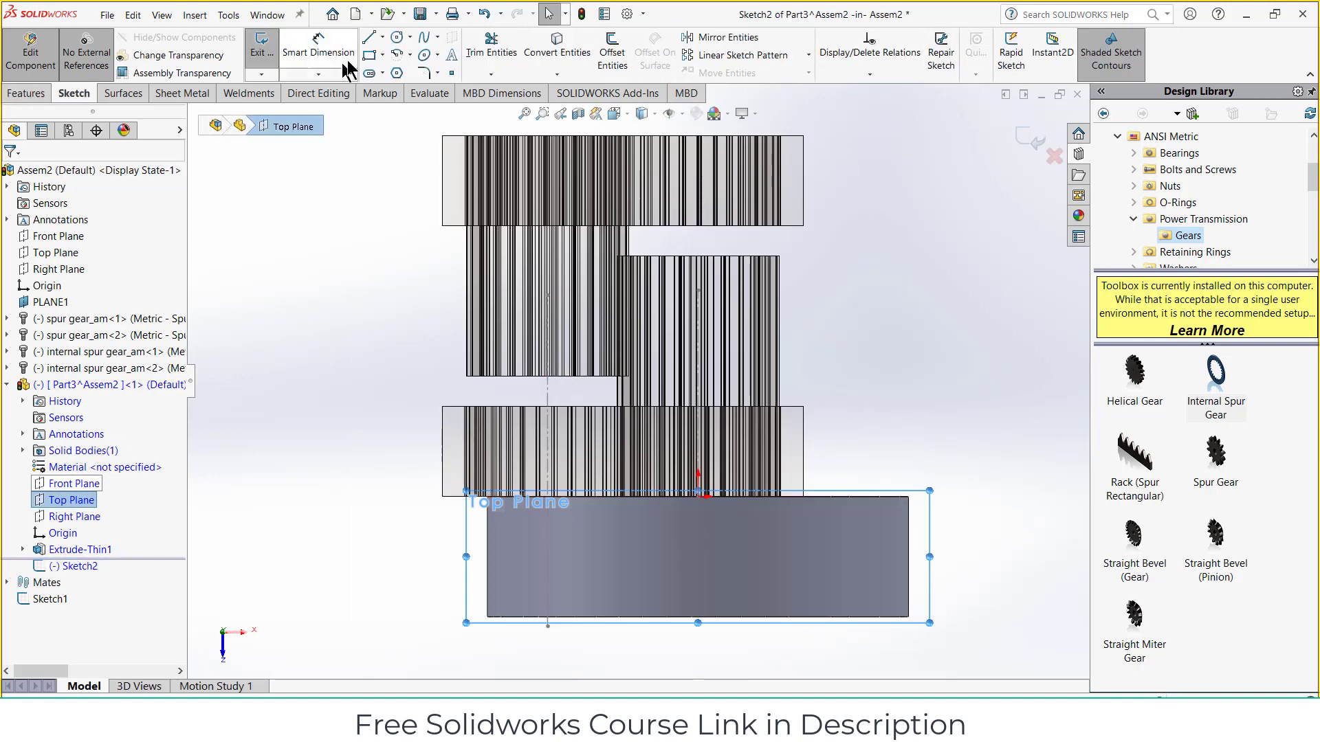
left_click(382, 37)
left_click(402, 68)
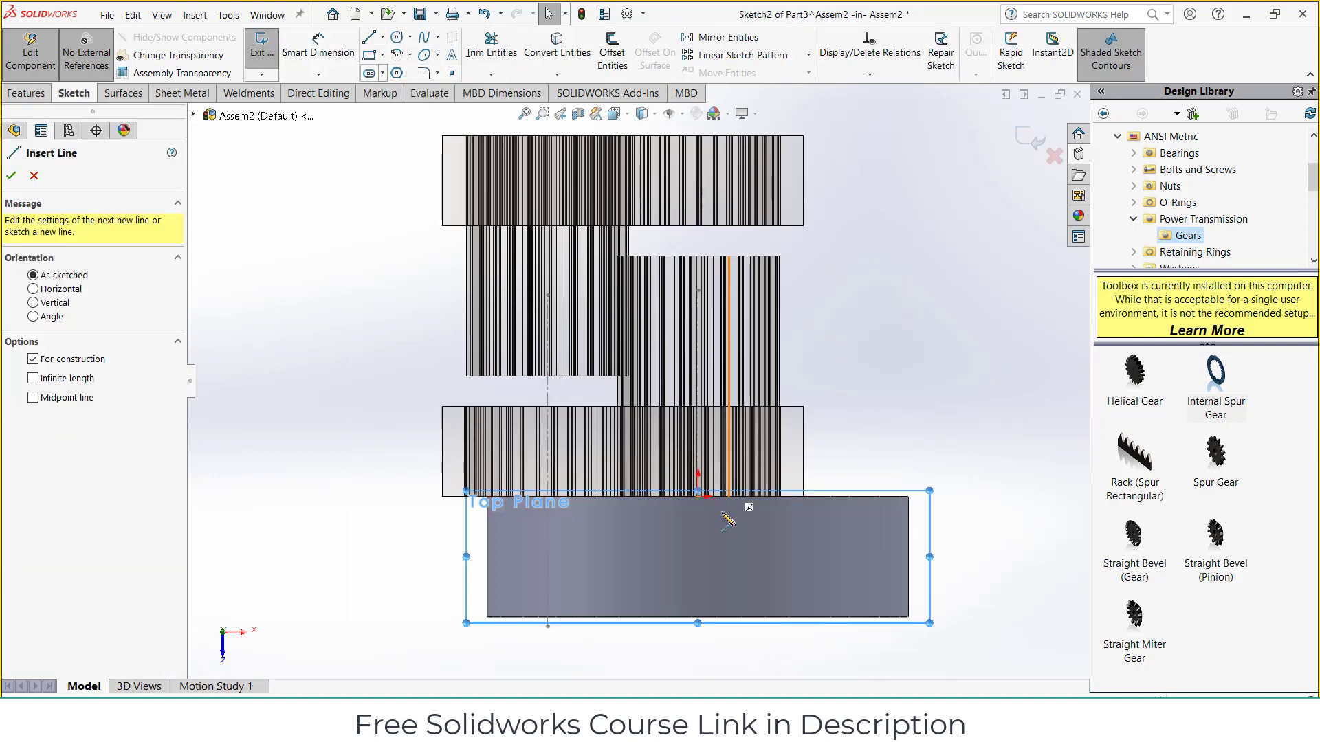
left_click(698, 495)
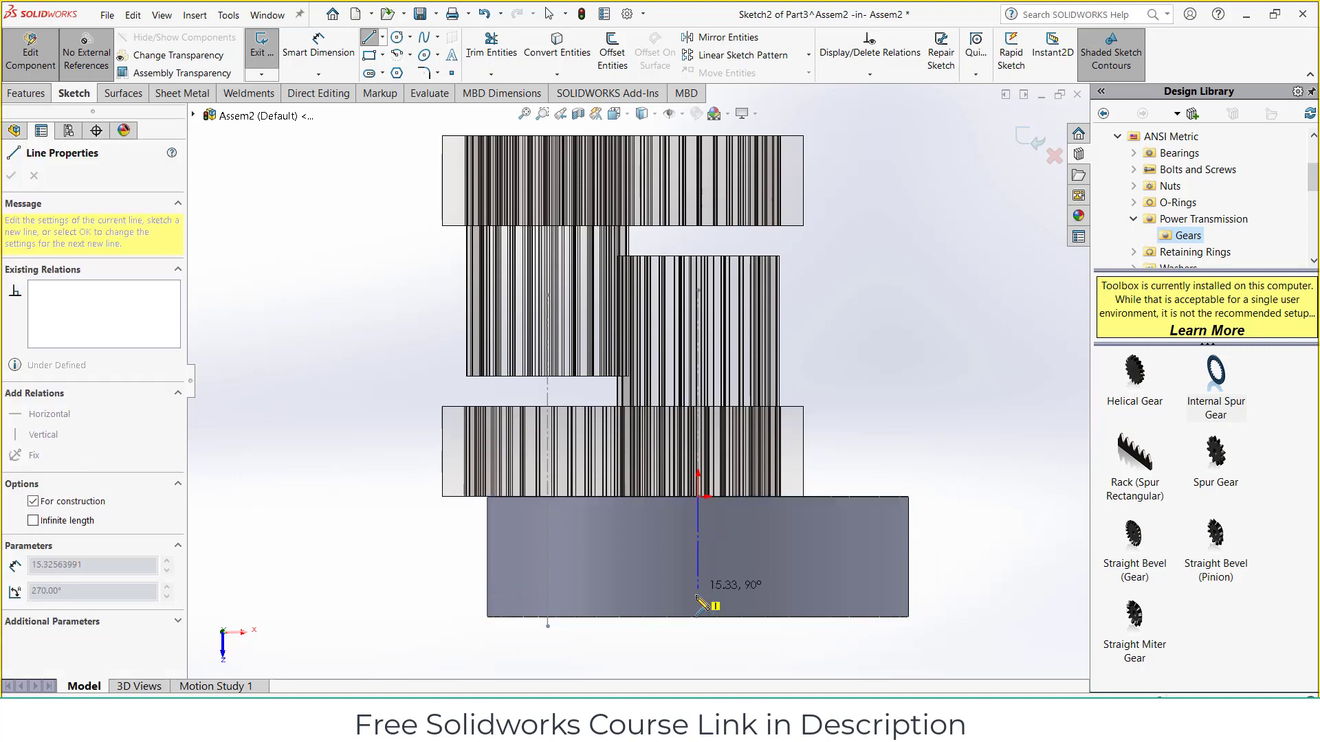
left_click(699, 617)
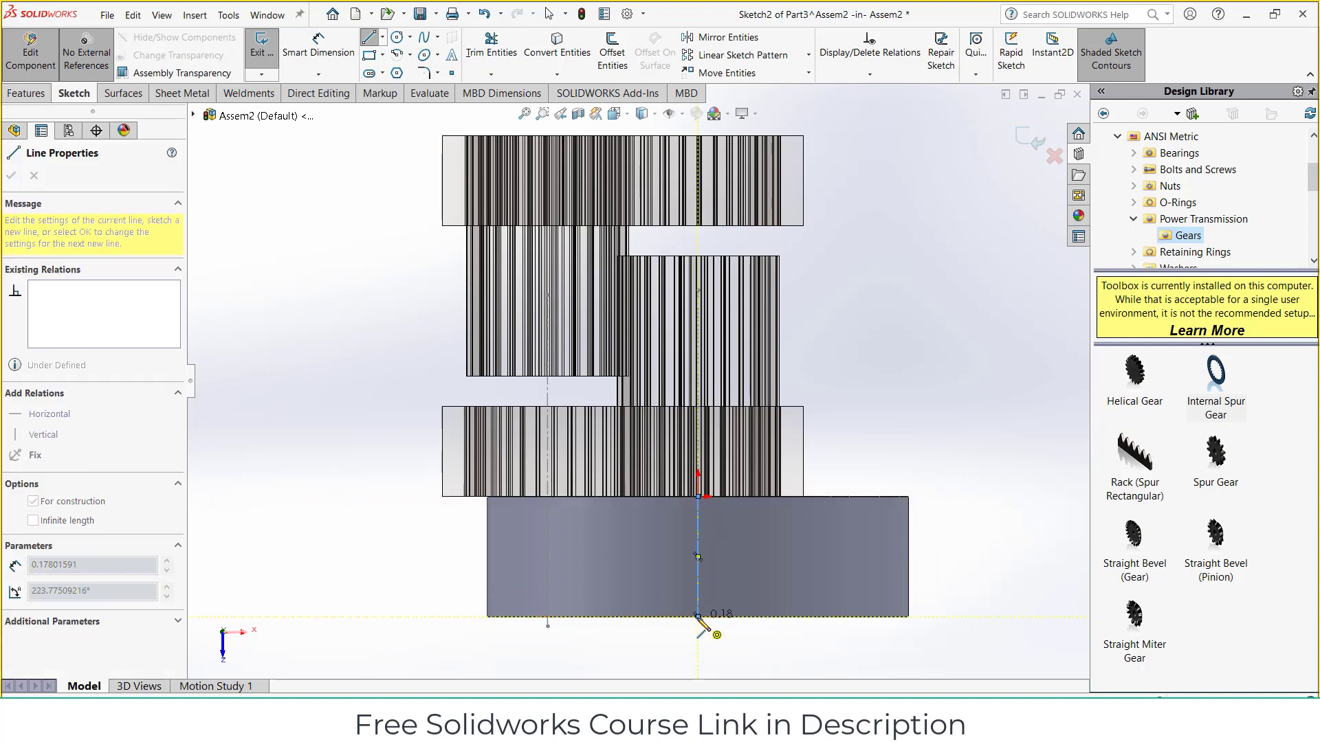
key("Escape")
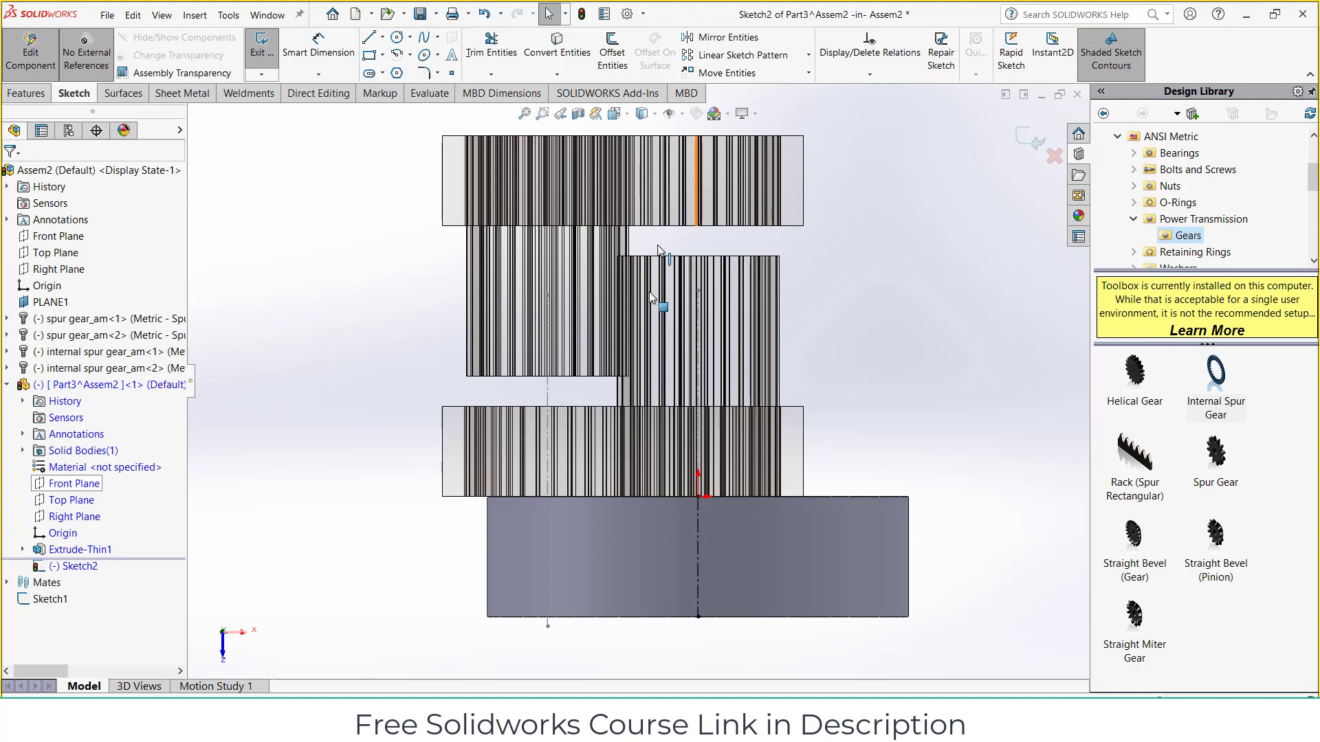
scroll(722, 557, "down", 2)
Step: Draw a circle on the centerline and dimension its diameter to 3 mm
left_click(395, 39)
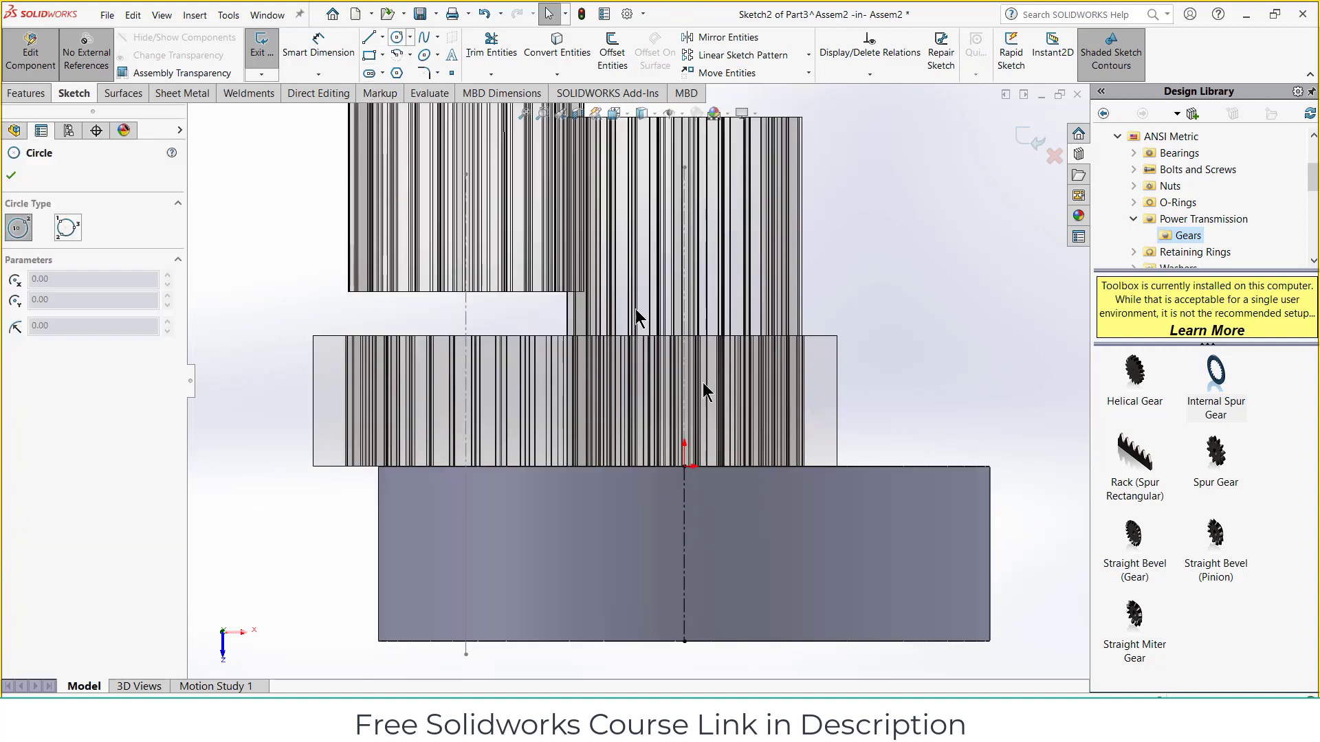
left_click_drag(684, 554, 702, 553)
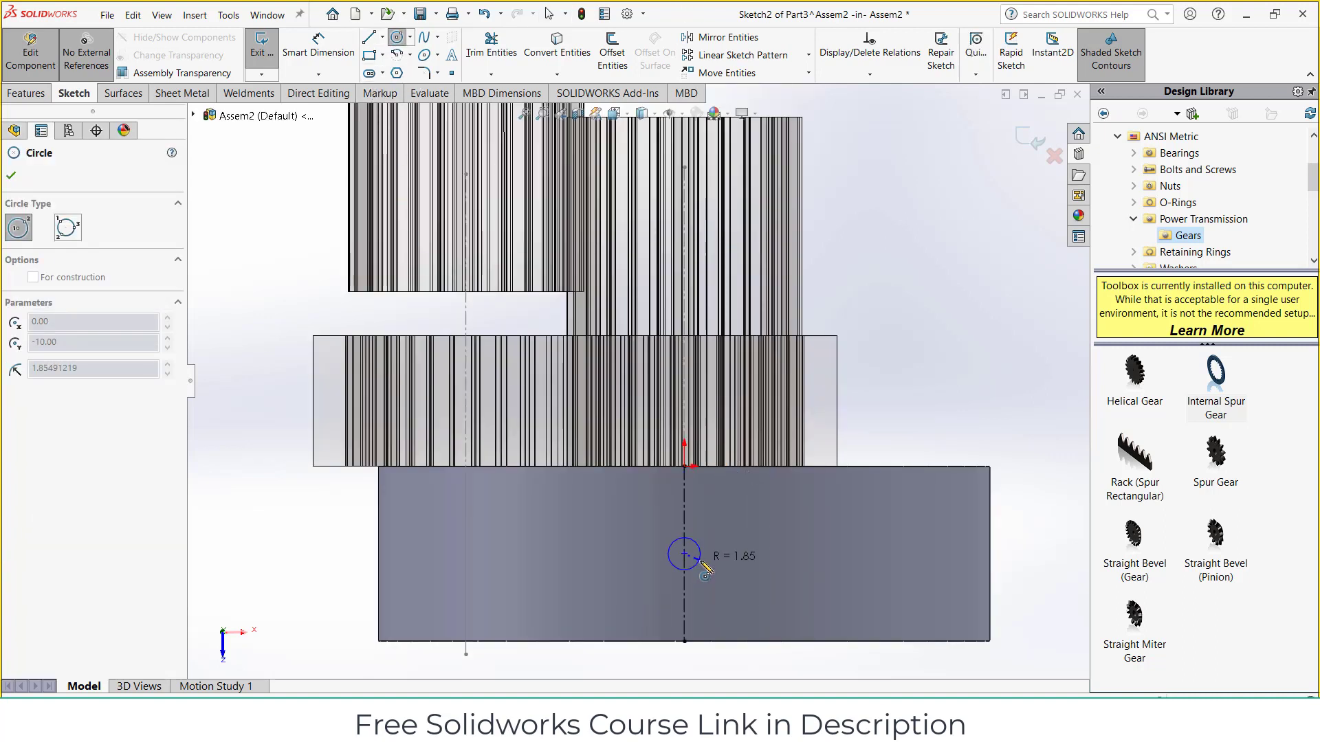
key("Escape")
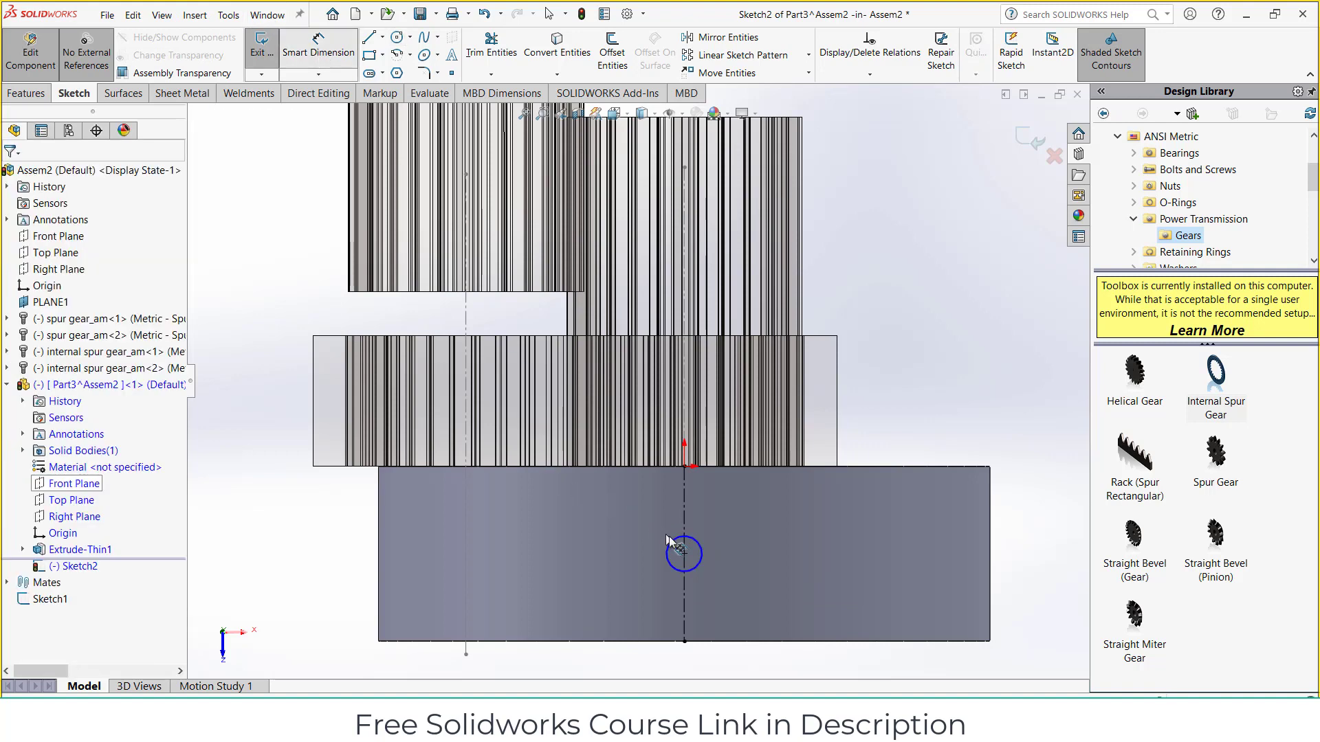
key("d")
left_click(698, 543)
left_click(932, 353)
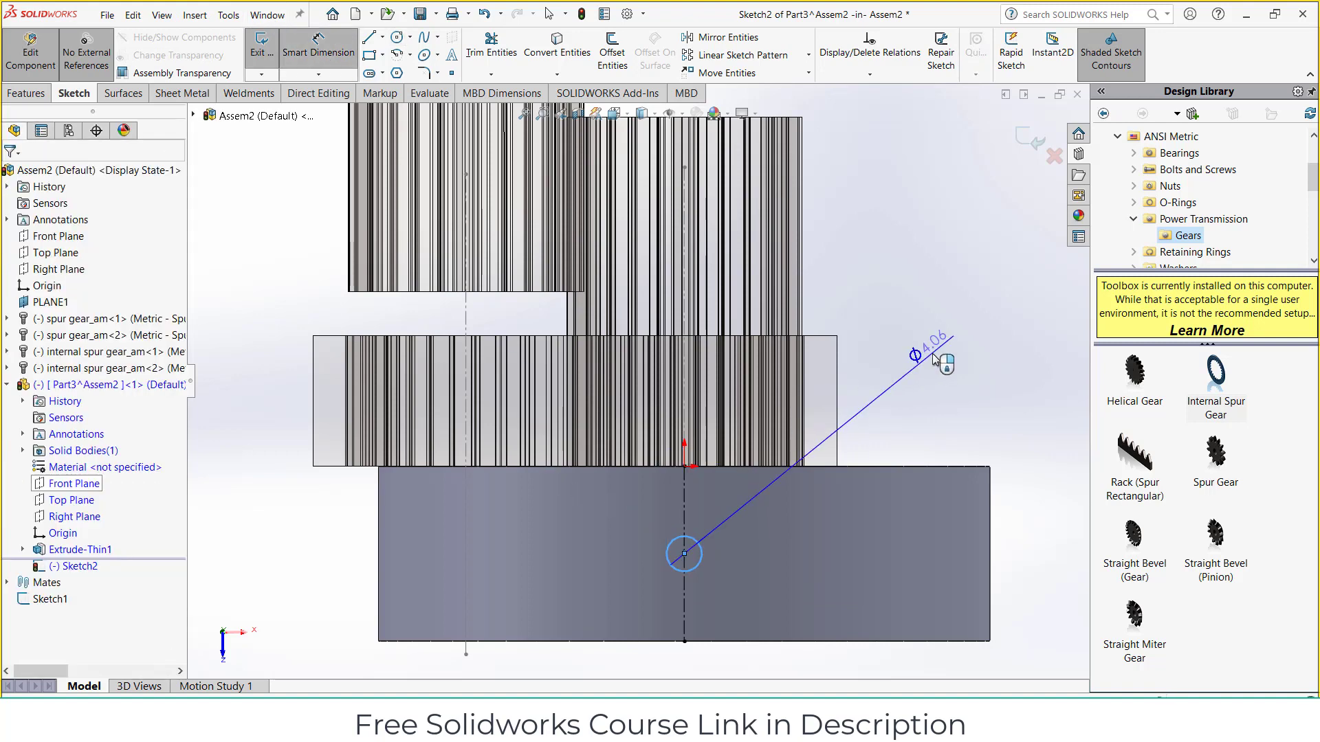
type("5")
key("Return")
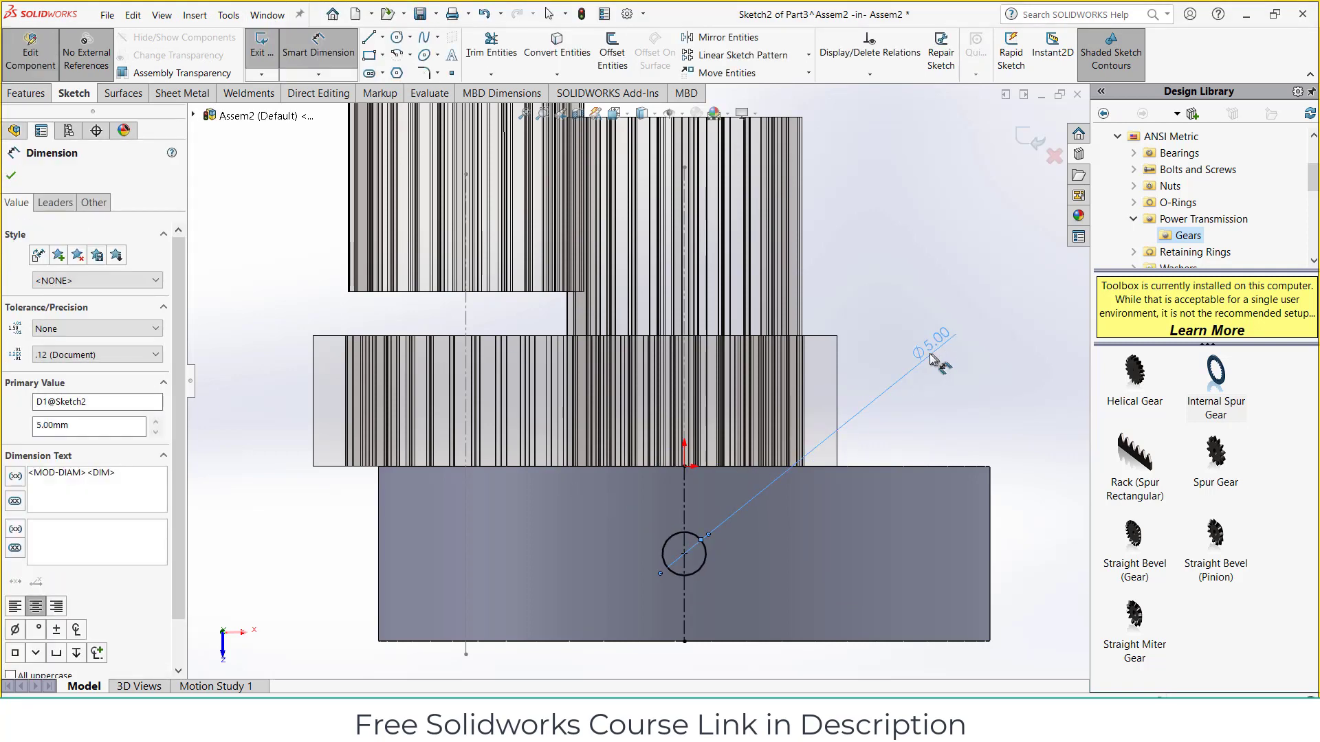
double_click(934, 356)
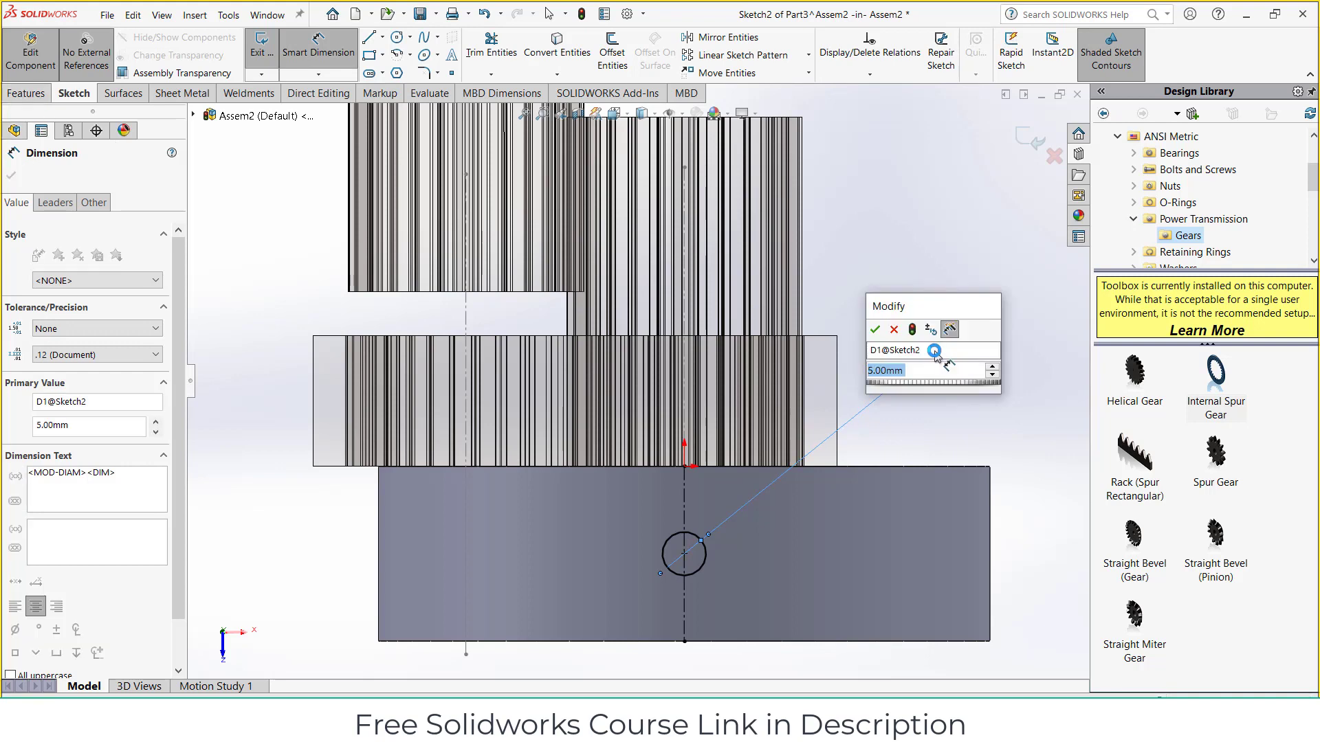
key("Return")
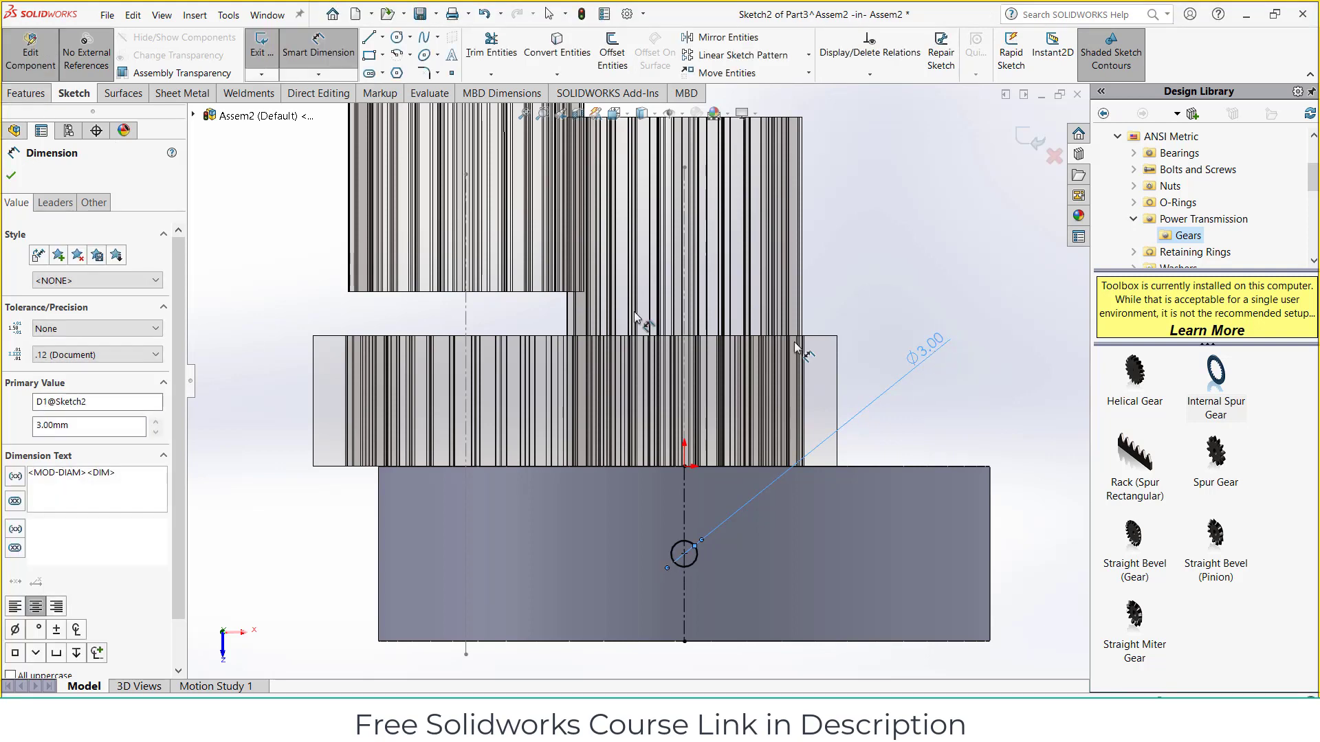
left_click(26, 93)
Step: Cut the 3 mm circle Through All into the ring housing
left_click(468, 65)
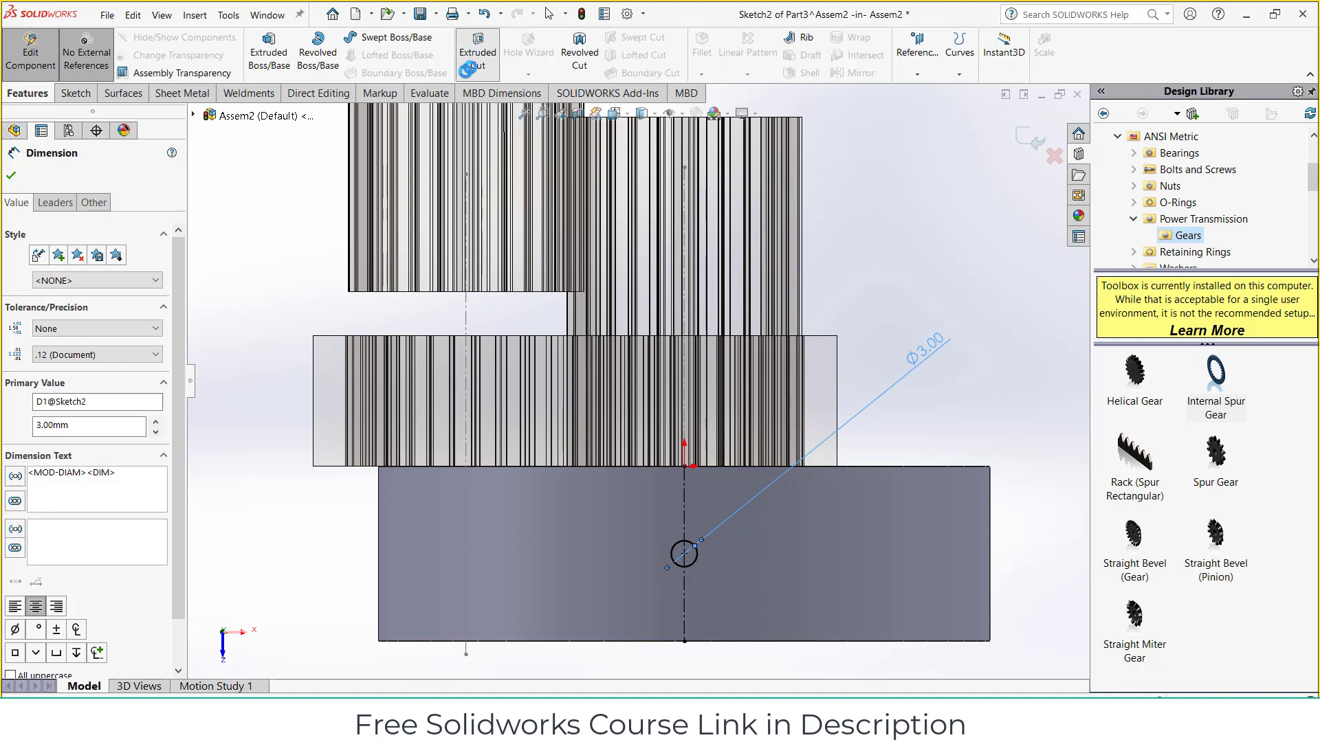
left_click(81, 270)
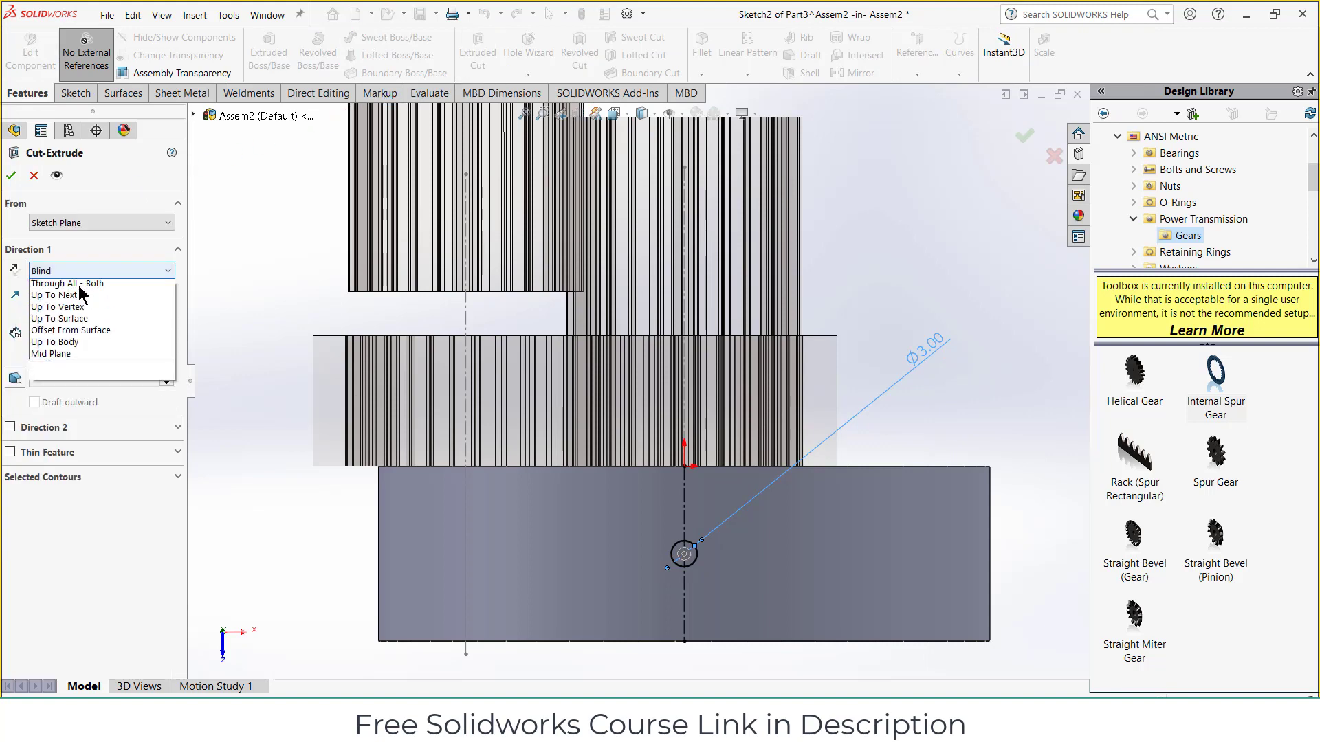
left_click(84, 295)
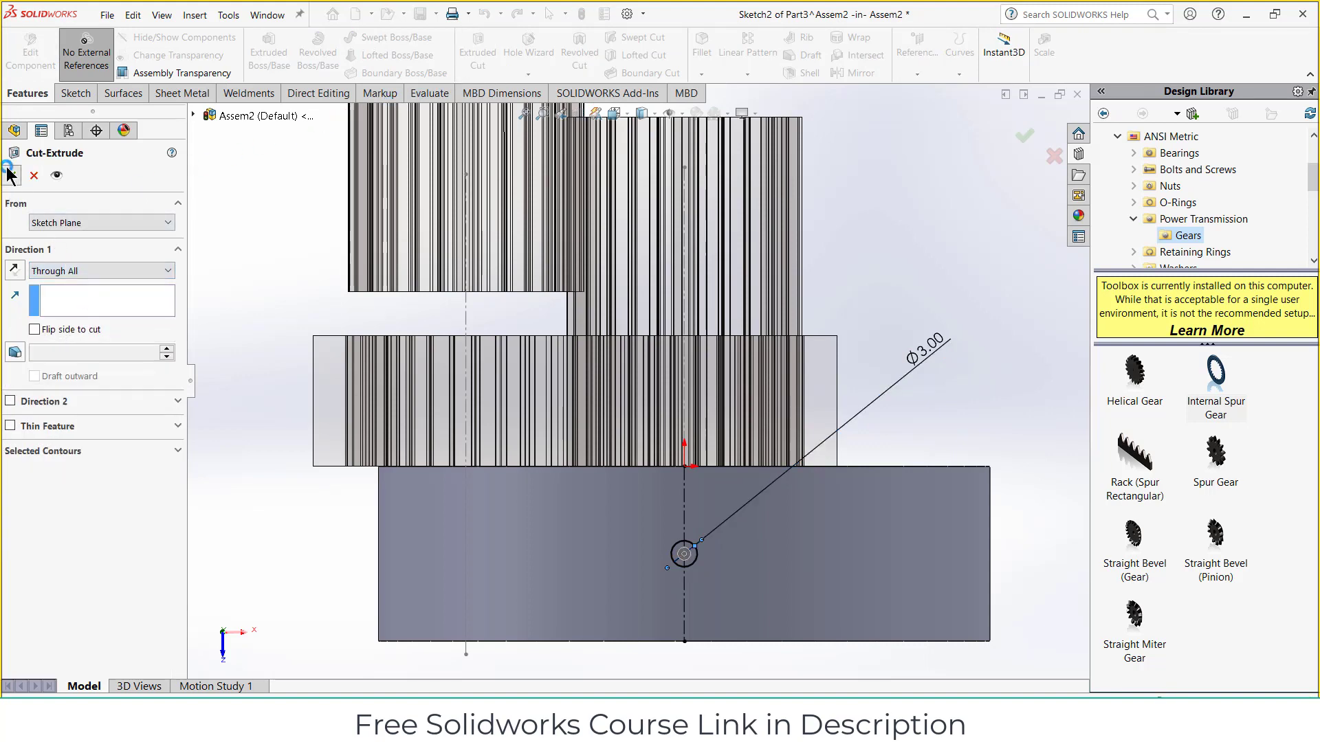
key("Return")
Step: Circular-pattern the hole six times over 360° around the ring face, then return to the assembly
middle_click_drag(872, 400, 179, 147)
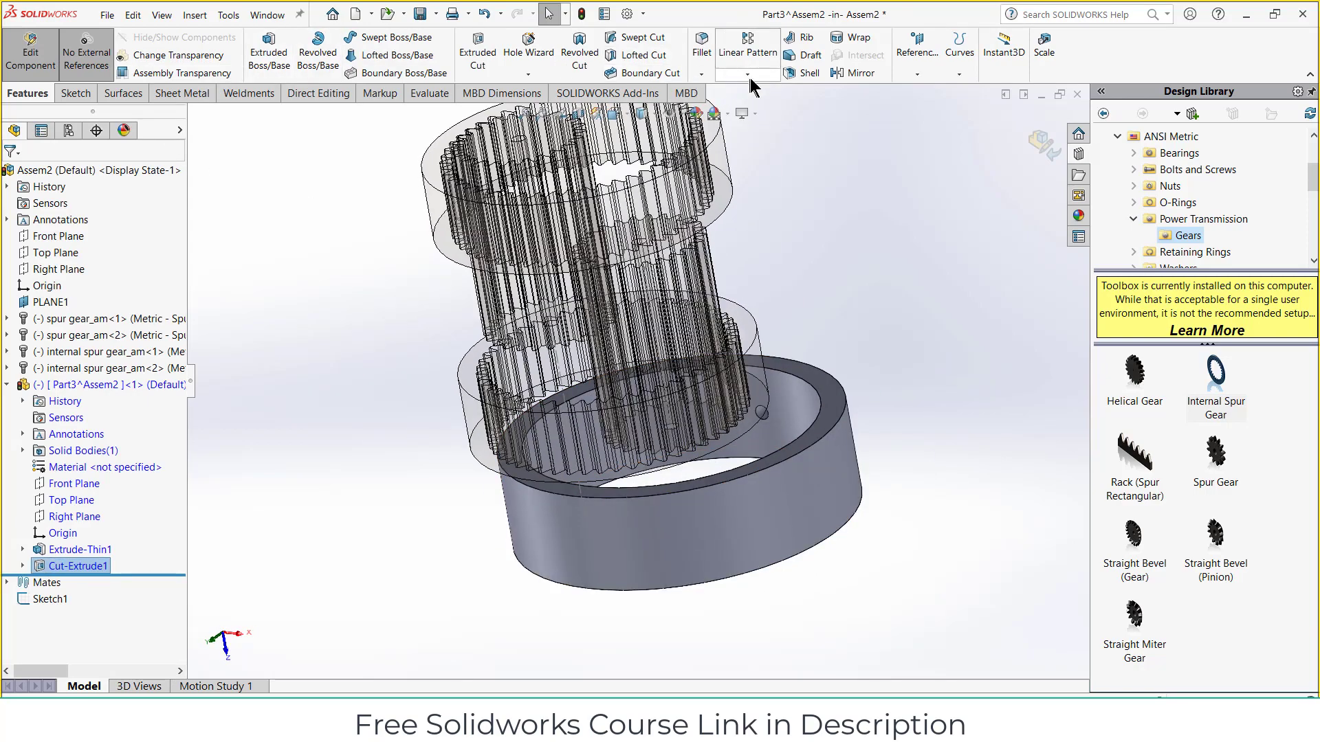
left_click(748, 74)
left_click(765, 110)
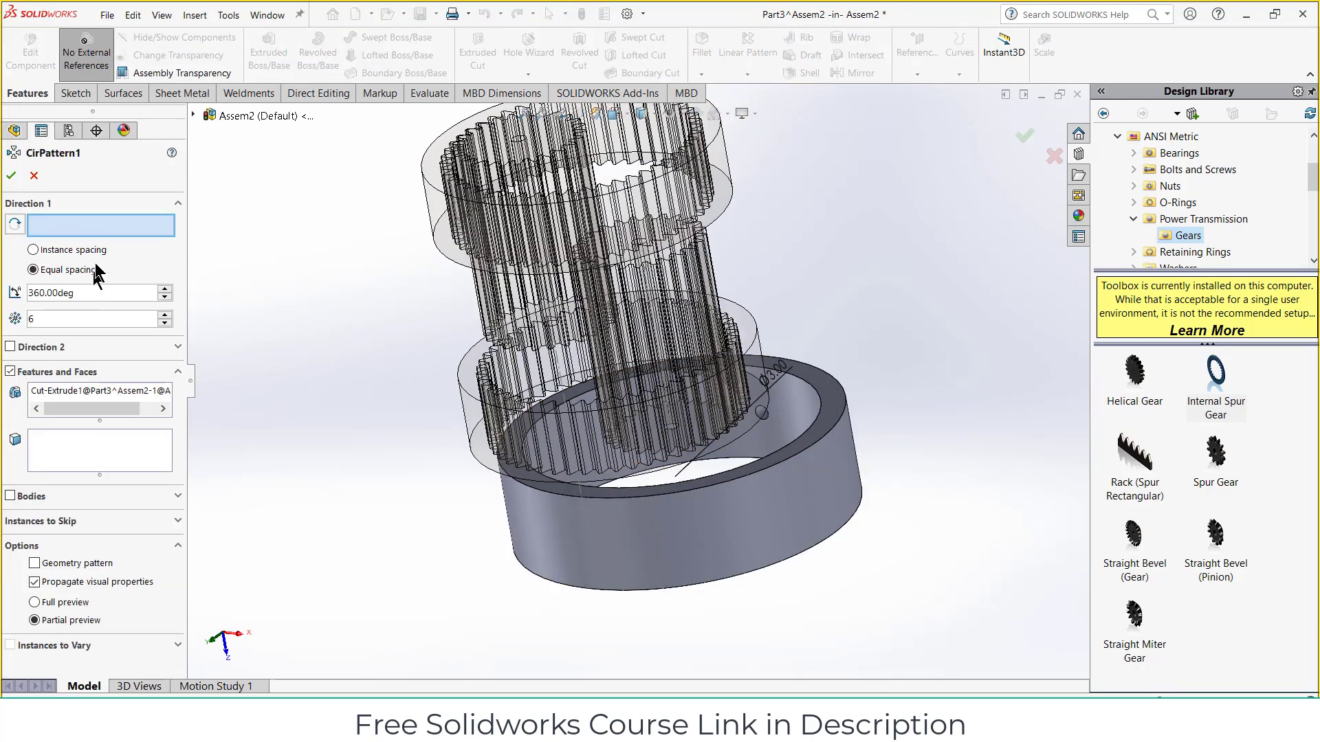
left_click(761, 523)
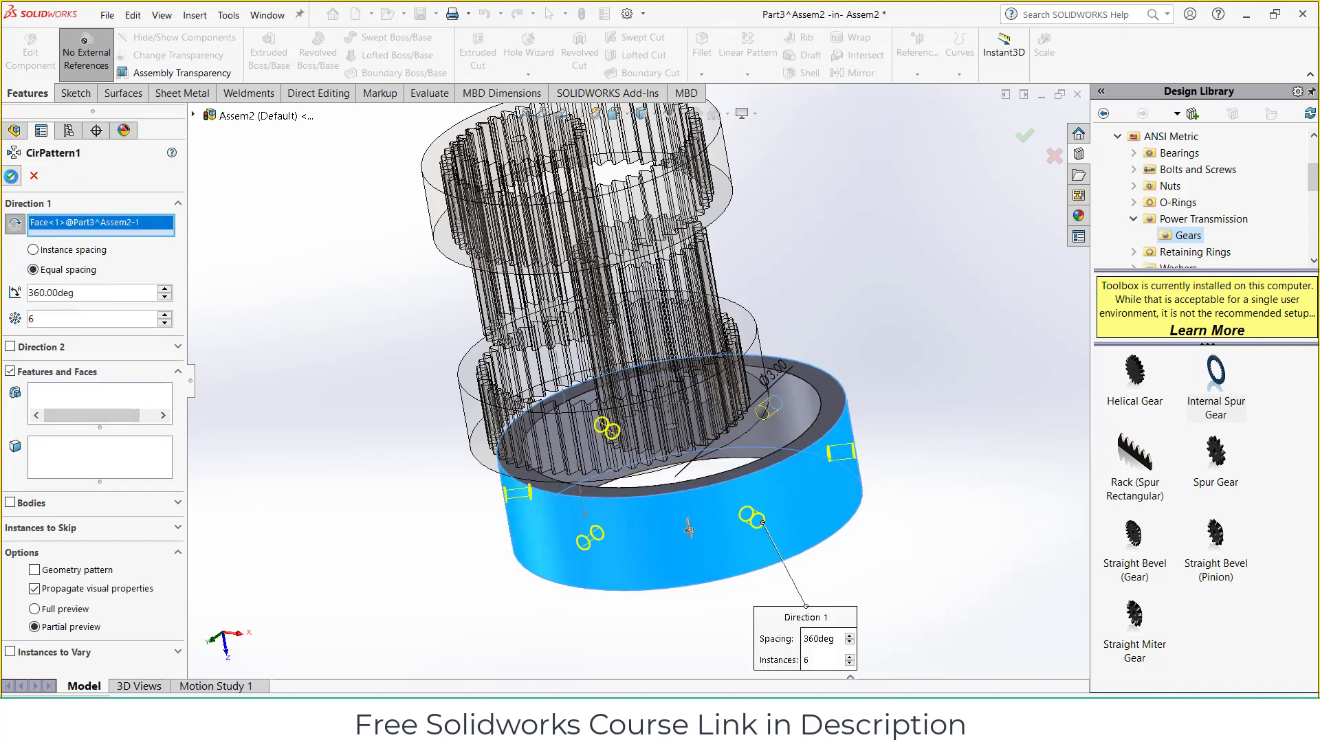
left_click(11, 175)
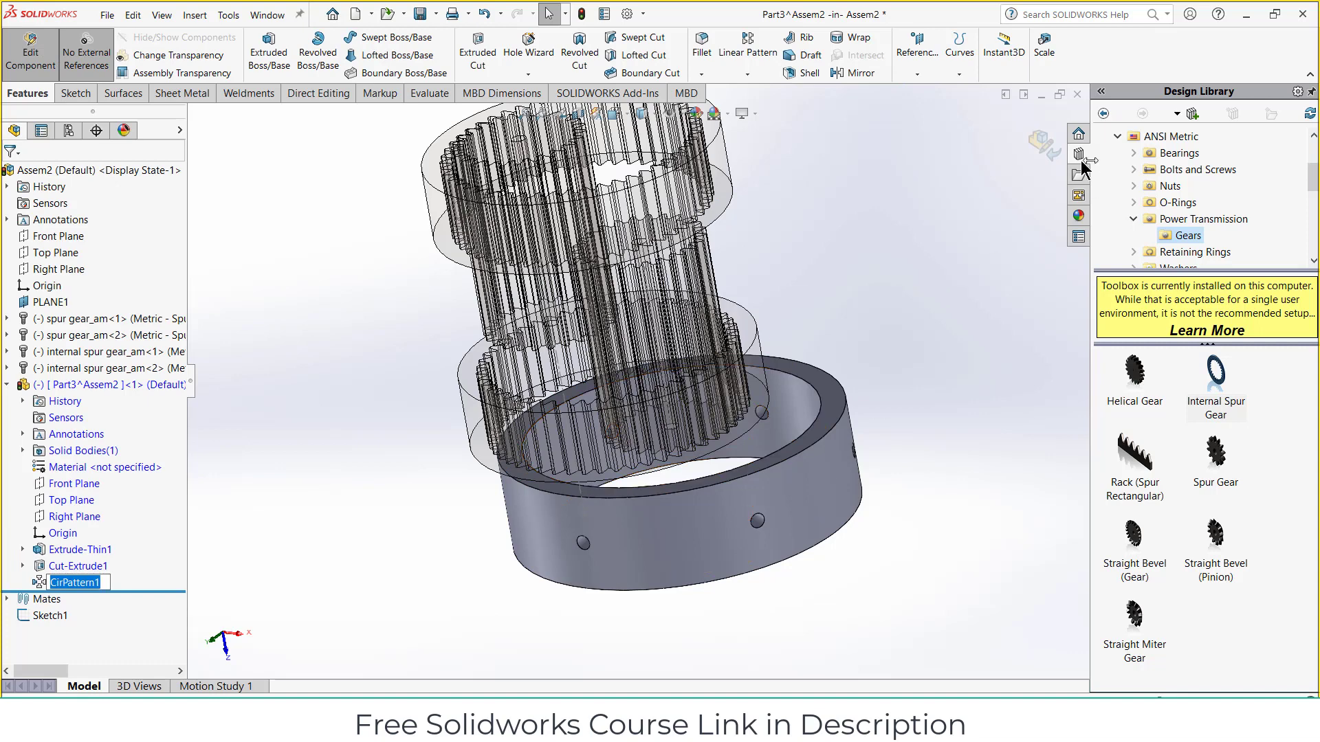
left_click(1043, 146)
middle_click_drag(890, 405, 920, 257)
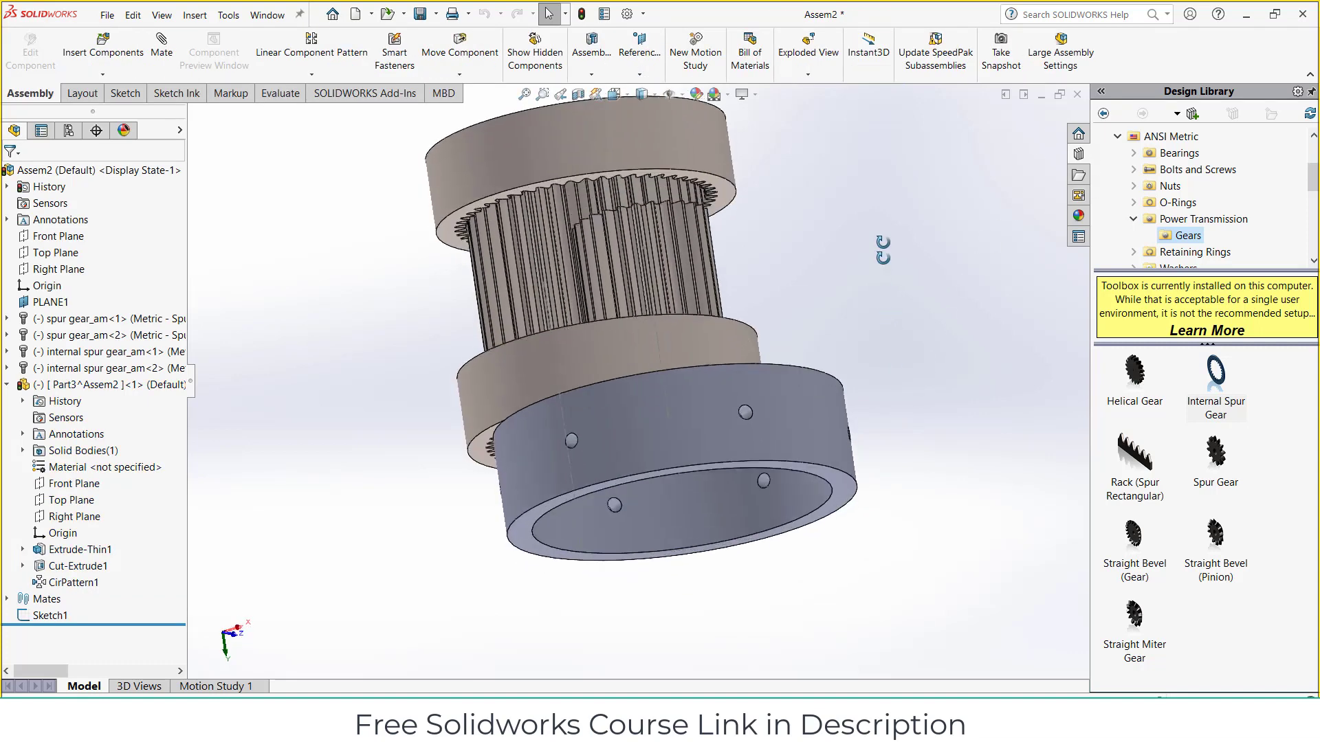
Step: Mate the housing concentric to the internal gear with rotation locked
left_click(172, 49)
scroll(722, 298, "down", 3)
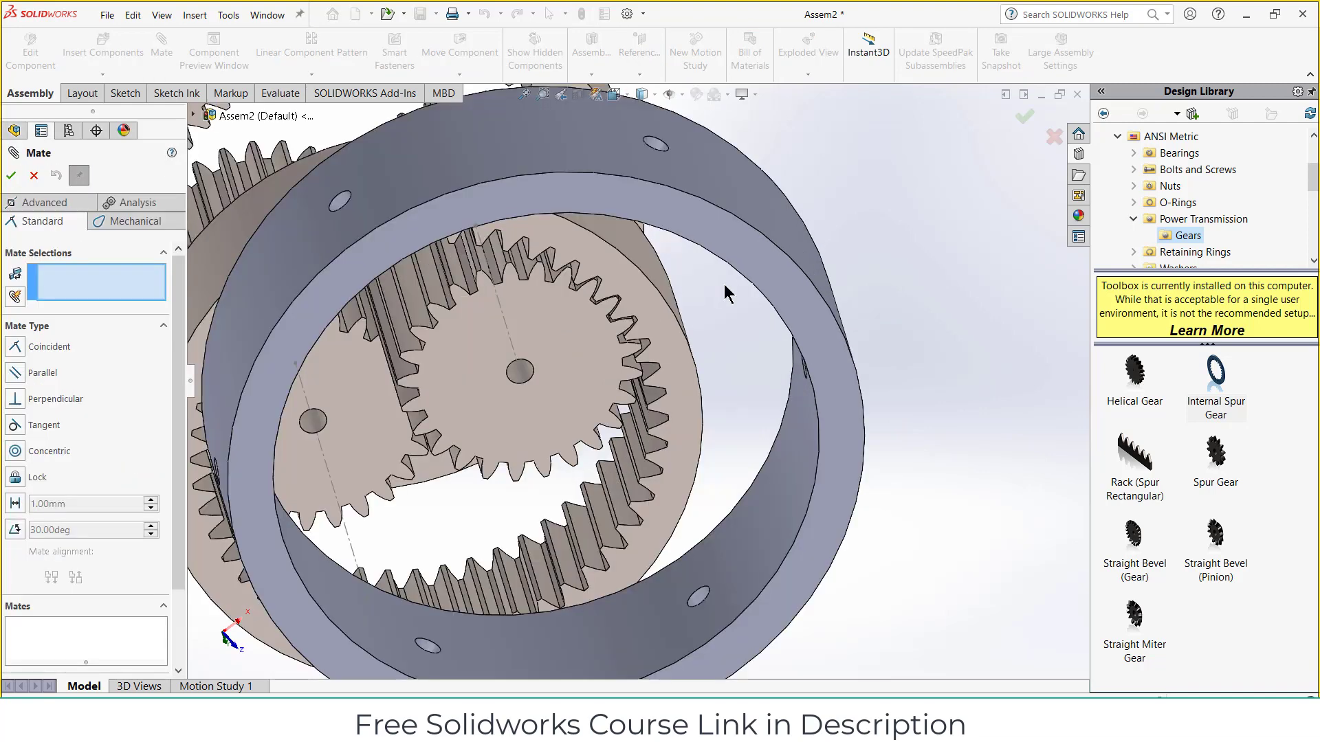
left_click(710, 260)
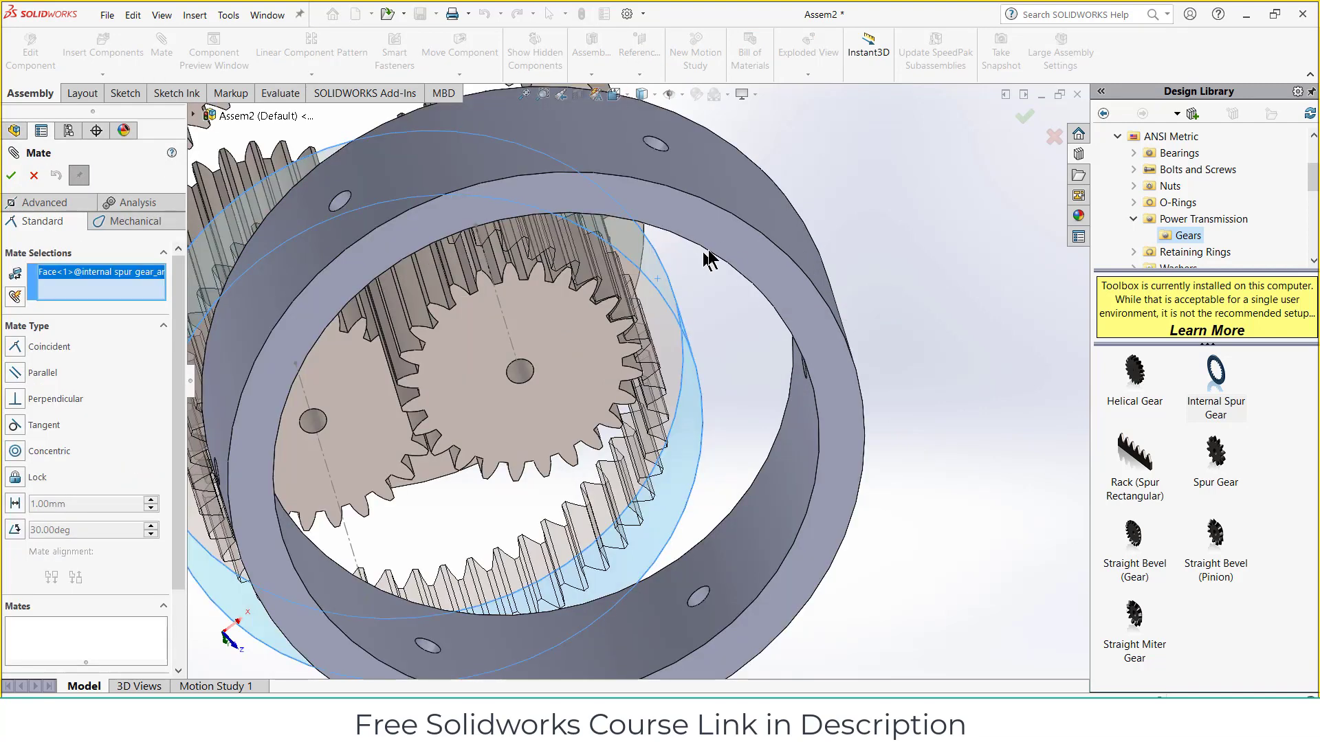
left_click(756, 207)
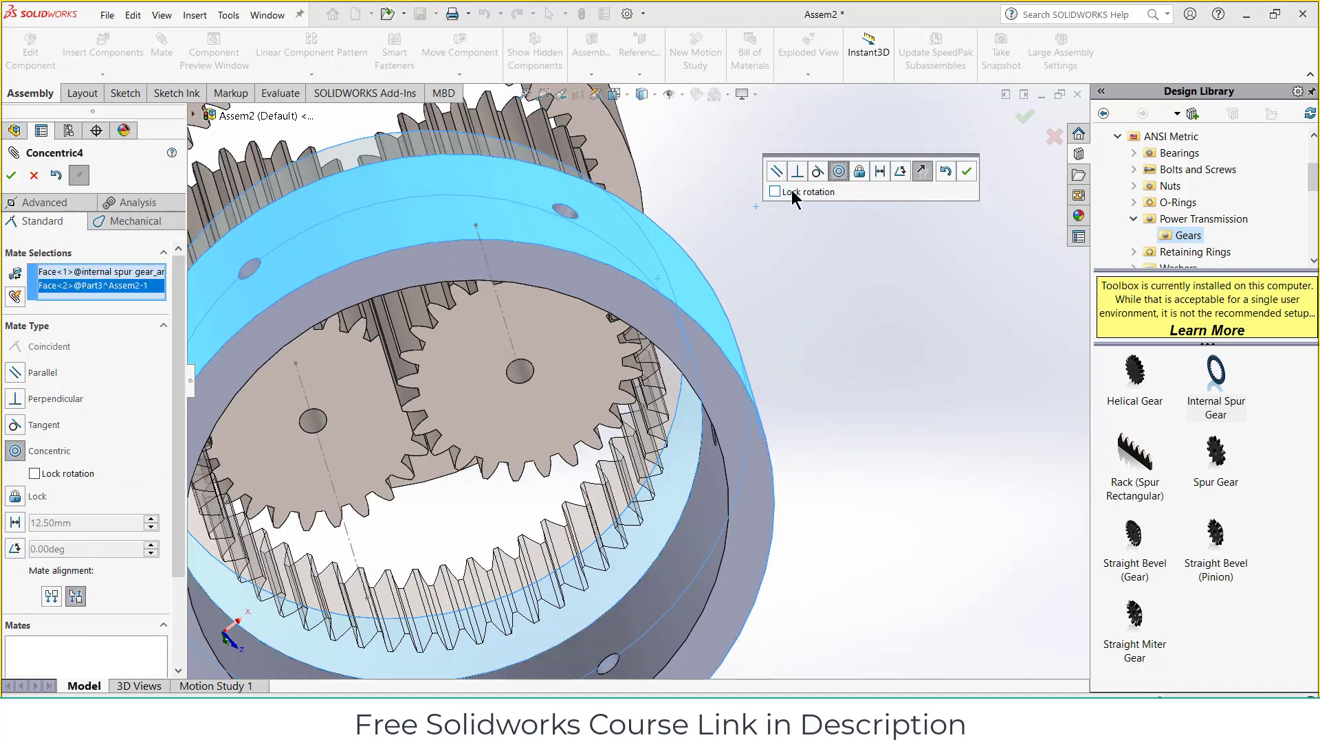
left_click(792, 193)
left_click(967, 180)
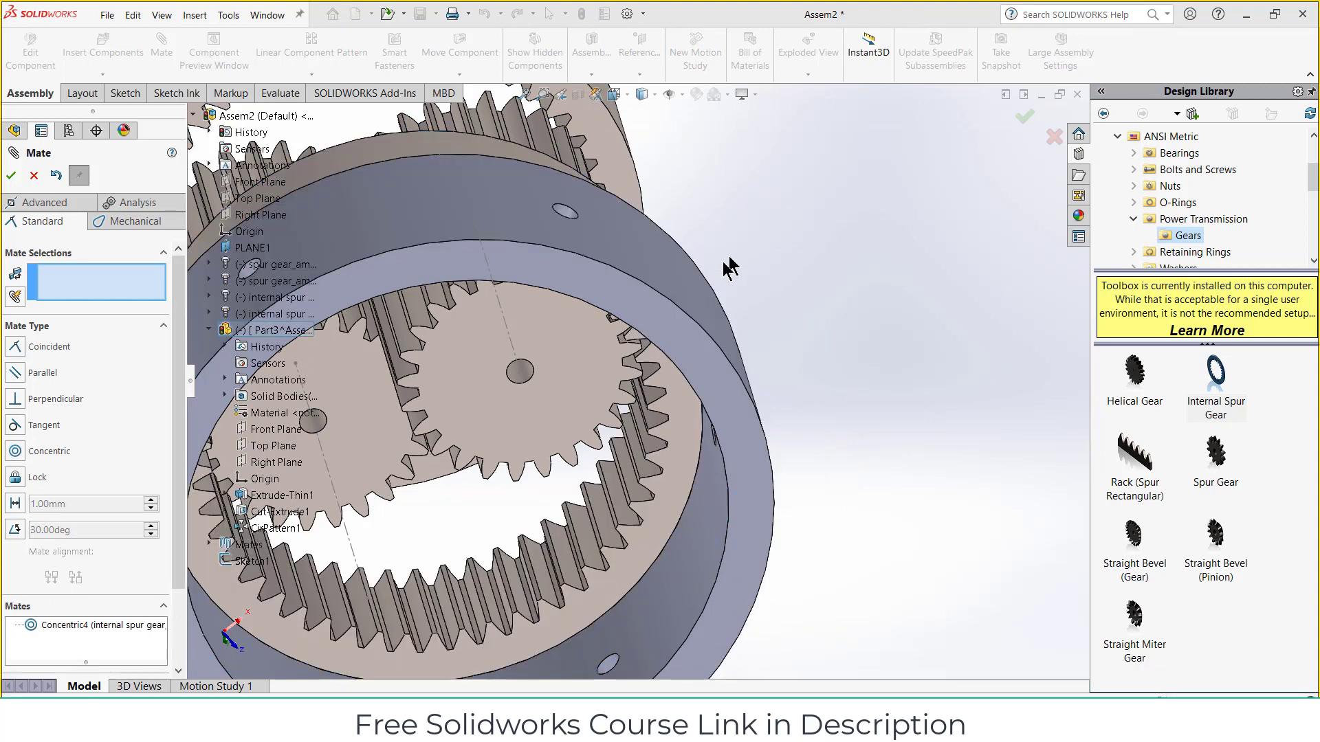
Step: Add a coincident mate between a flat housing face and the gear face
left_click(699, 342)
left_click(681, 410)
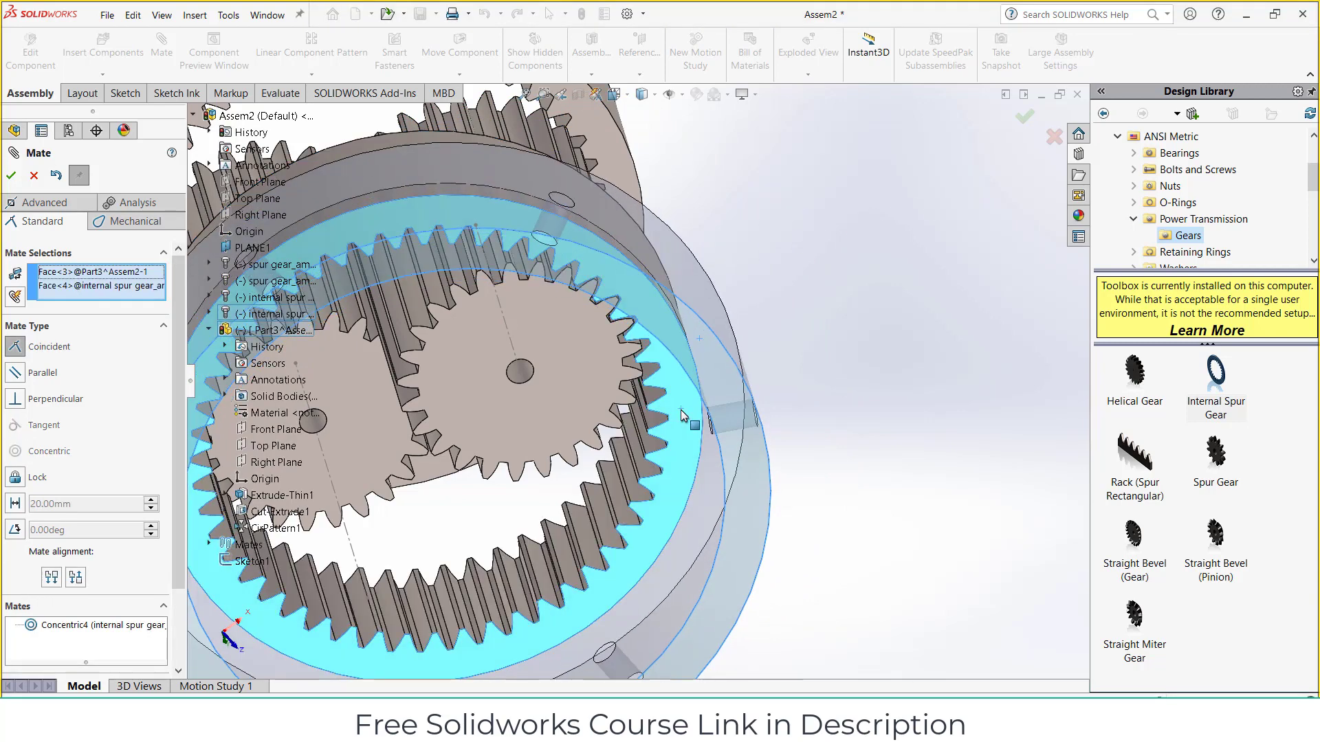
left_click(870, 434)
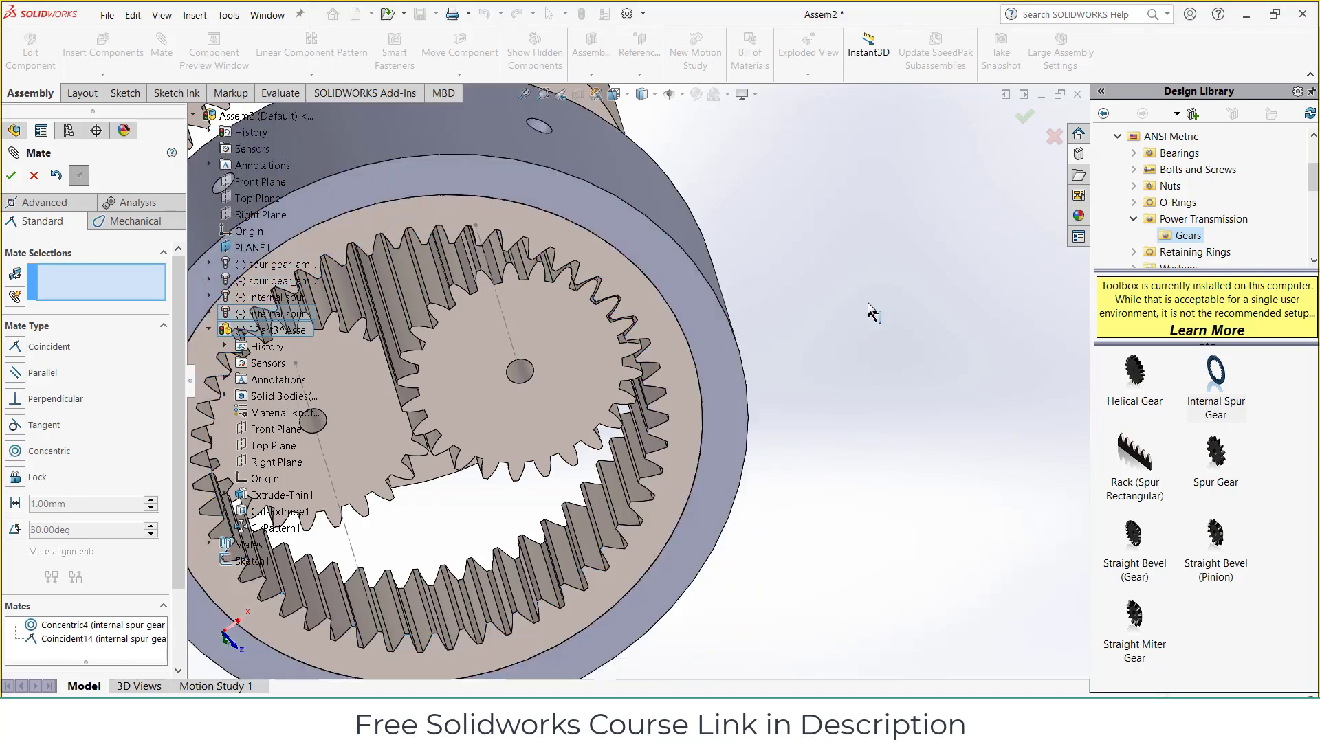
mouse_move(873, 443)
middle_mouse_down()
mouse_move(904, 443)
mouse_move(821, 410)
middle_mouse_up()
scroll(905, 434, "down", 5)
scroll(821, 411, "down", 3)
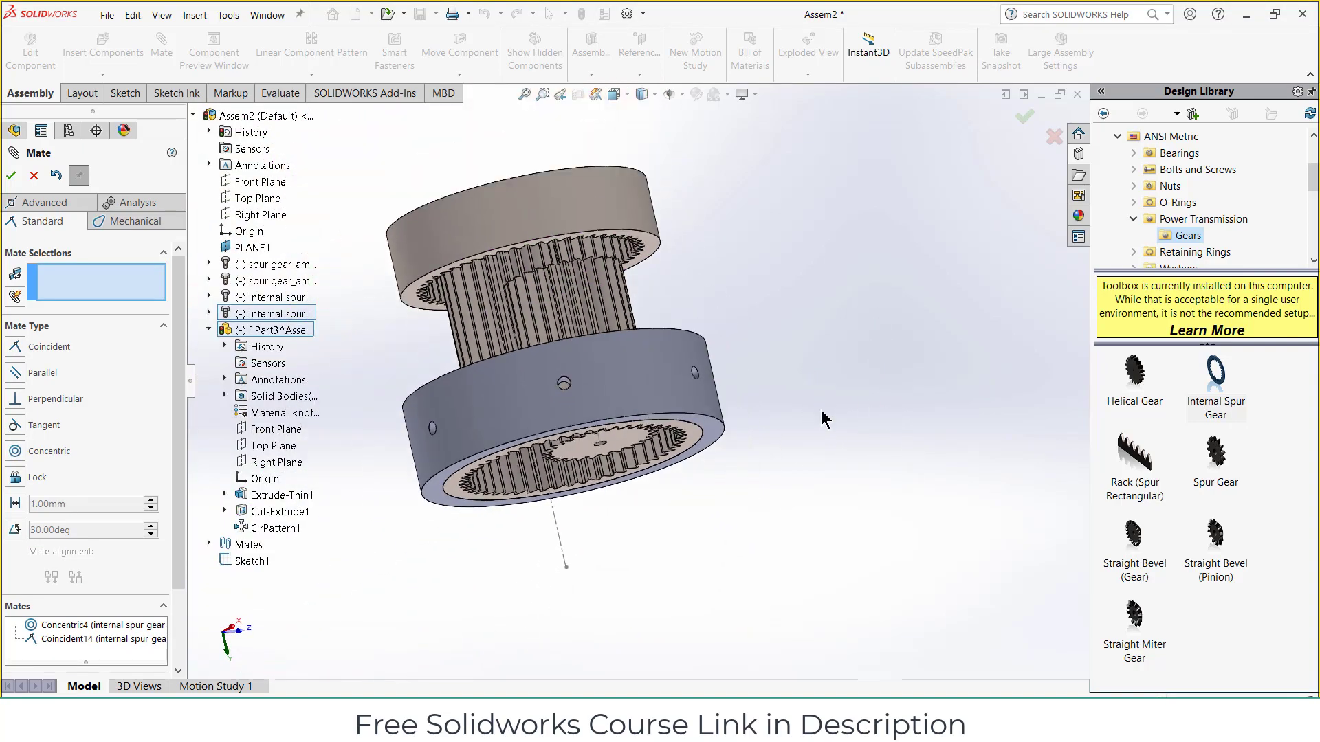
scroll(821, 410, "down", 2)
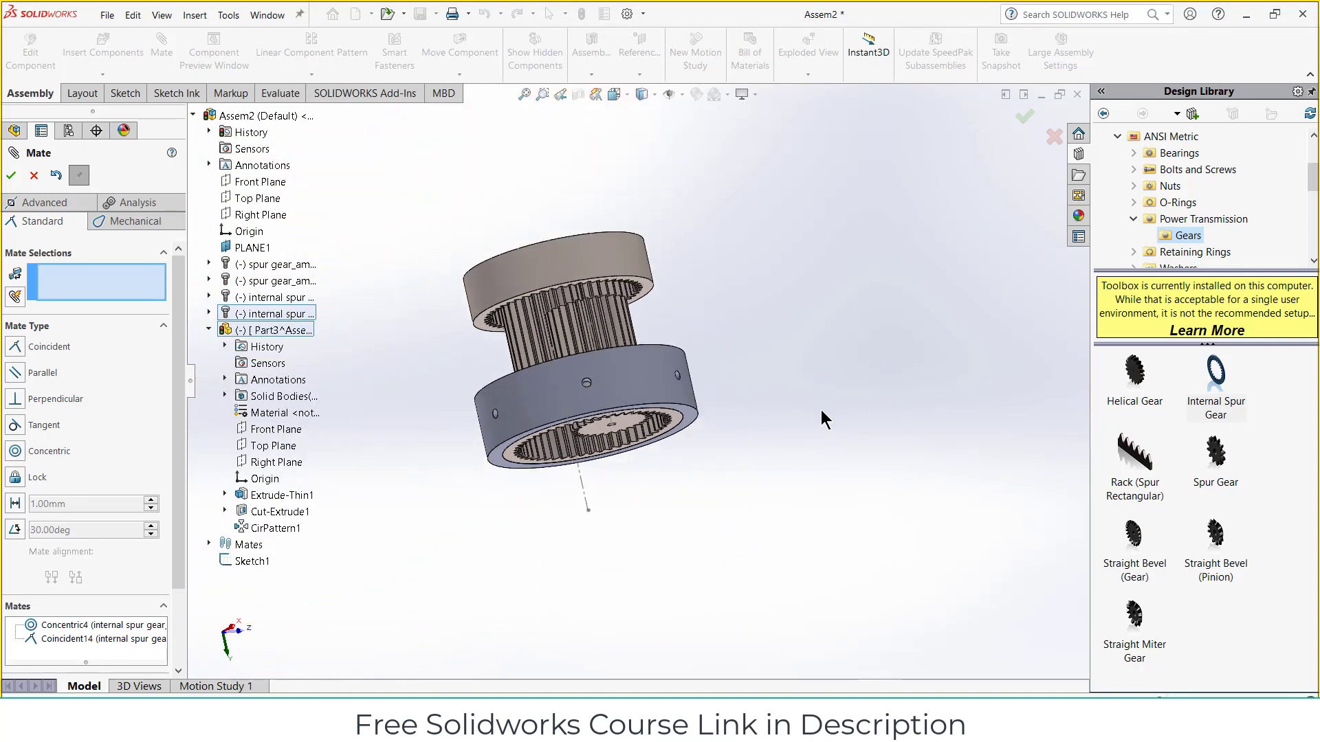
left_click(12, 176)
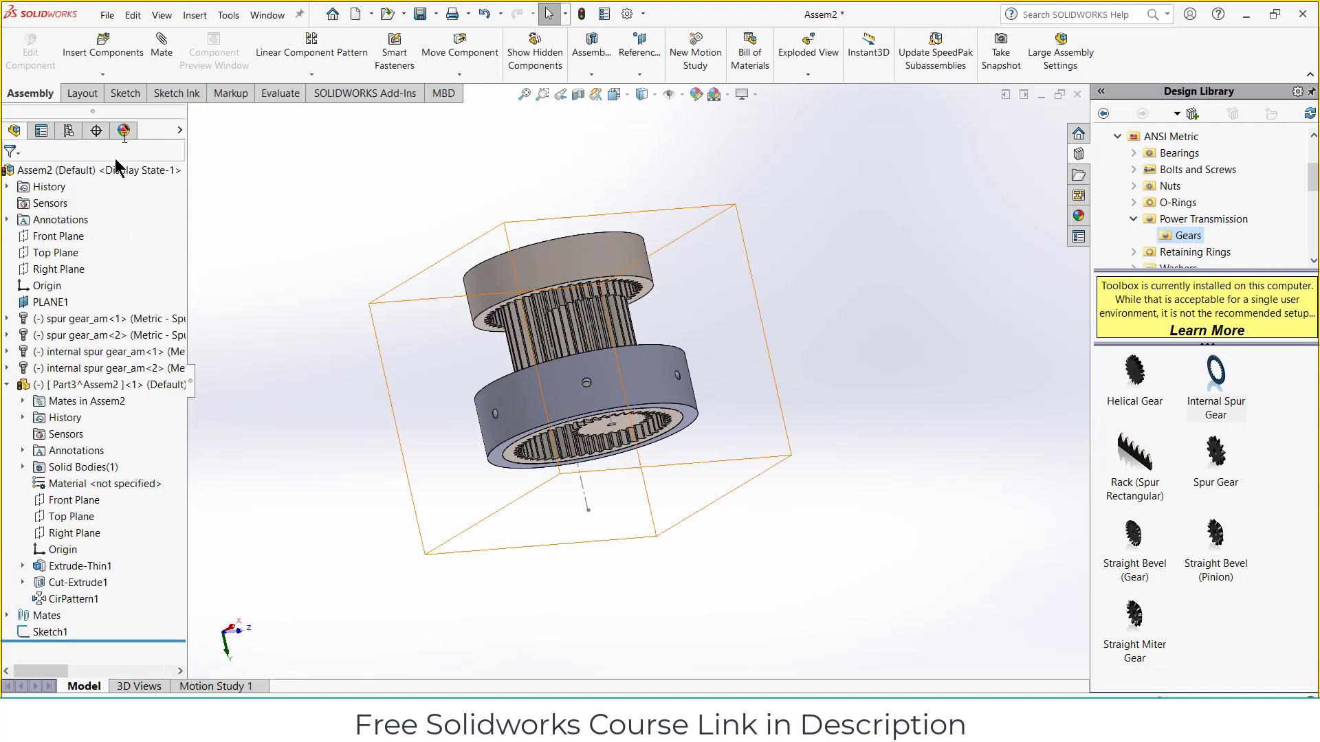
Step: Insert a new part into the assembly, sketching on the Top Plane
left_click(129, 75)
left_click(123, 110)
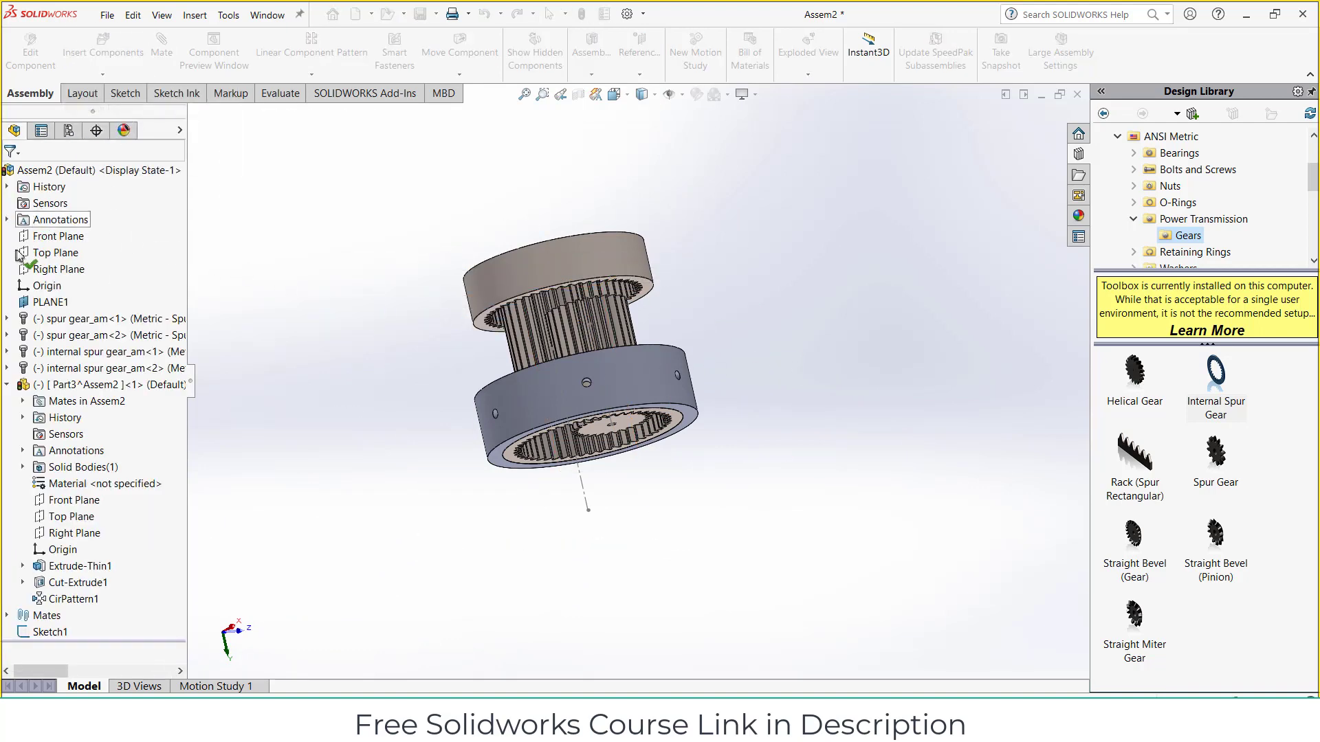
left_click(48, 259)
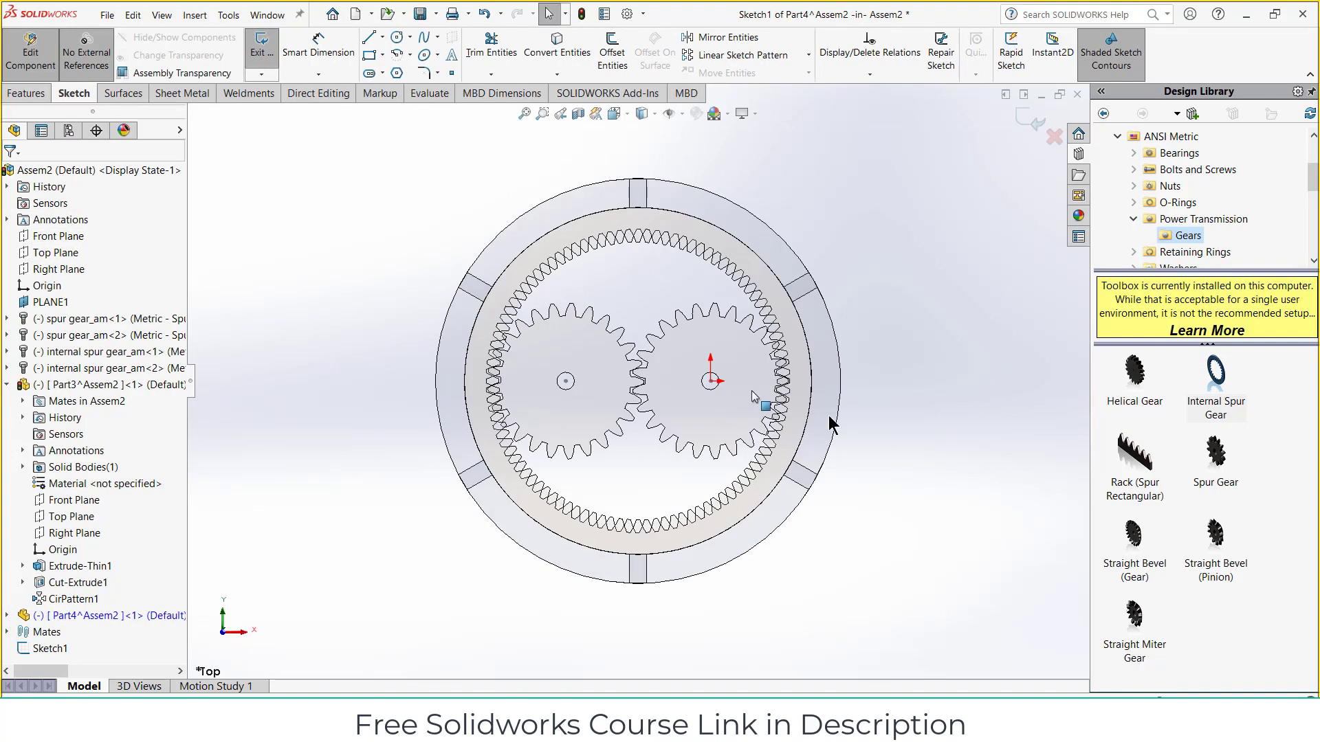
Step: Draw a corner rectangle from the right gear's centre, dimensioned 40 mm tall and 20 mm wide
left_click(369, 55)
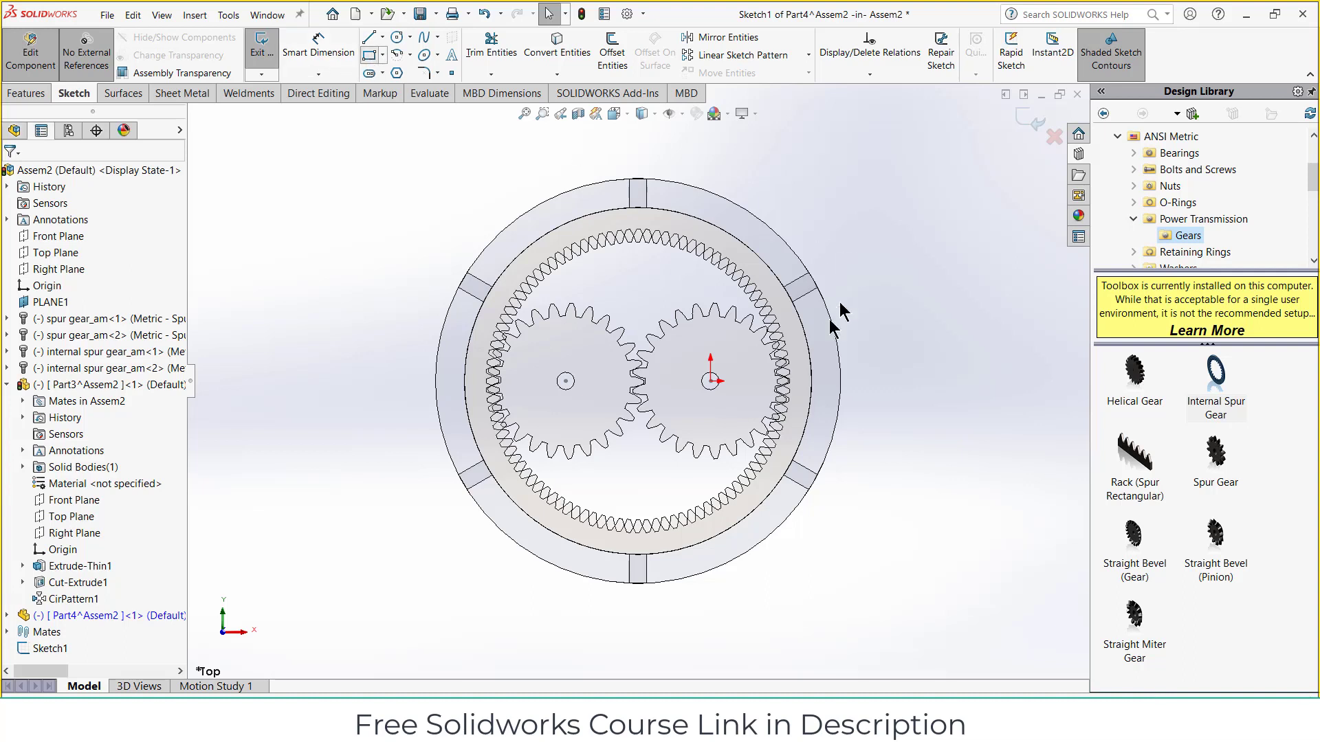
left_click(710, 381)
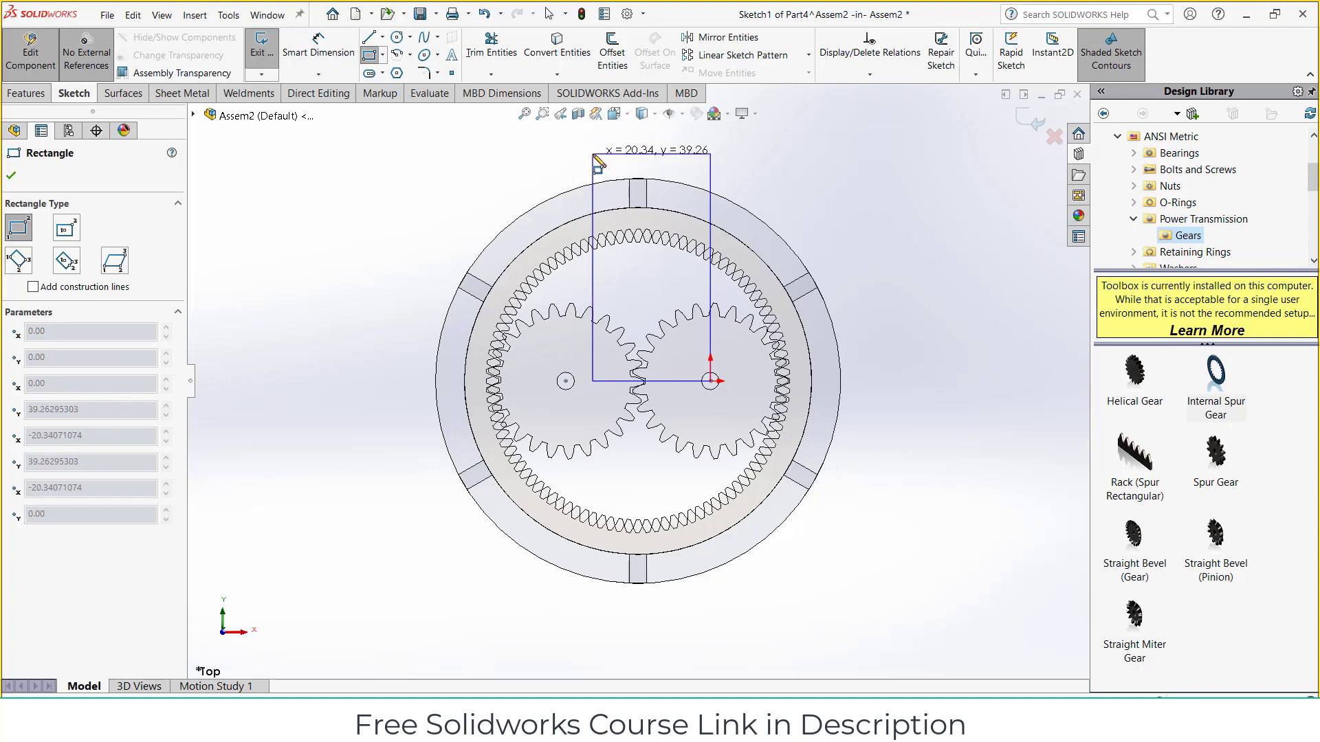
left_click(593, 155)
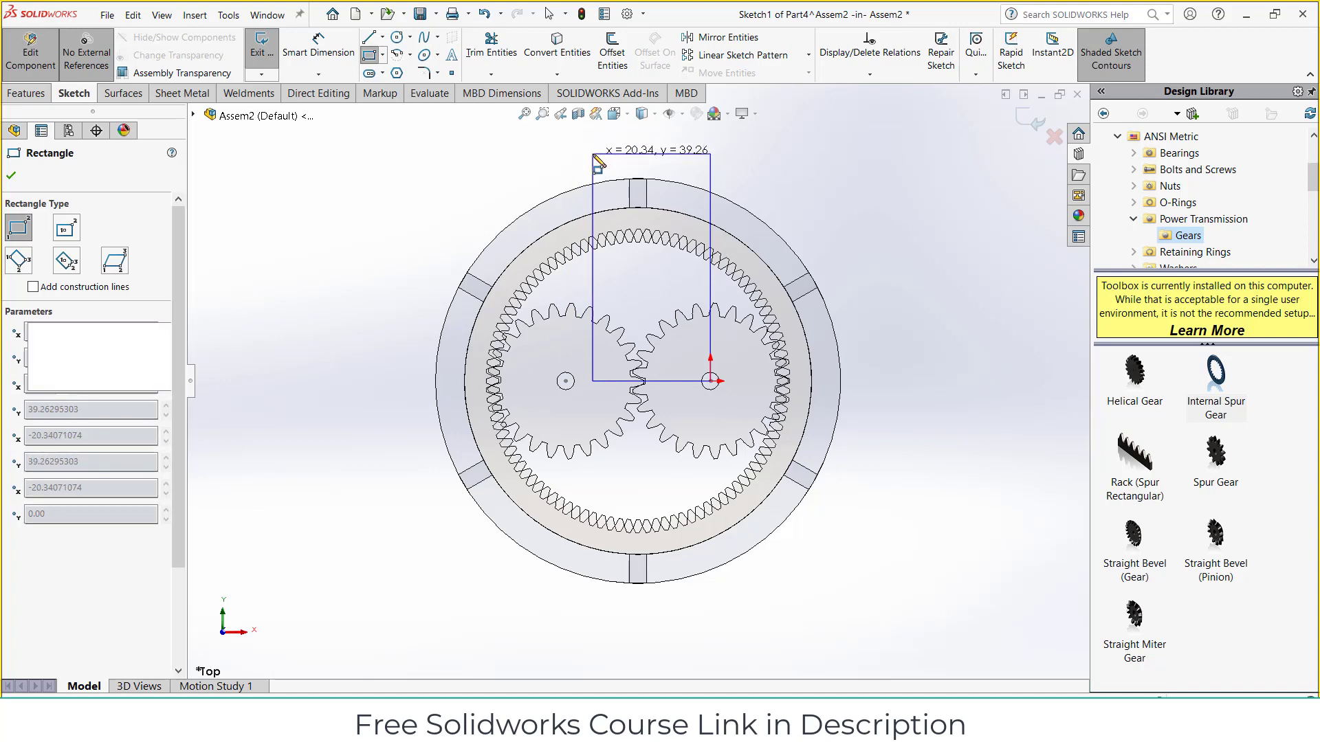
left_click(332, 61)
left_click(711, 193)
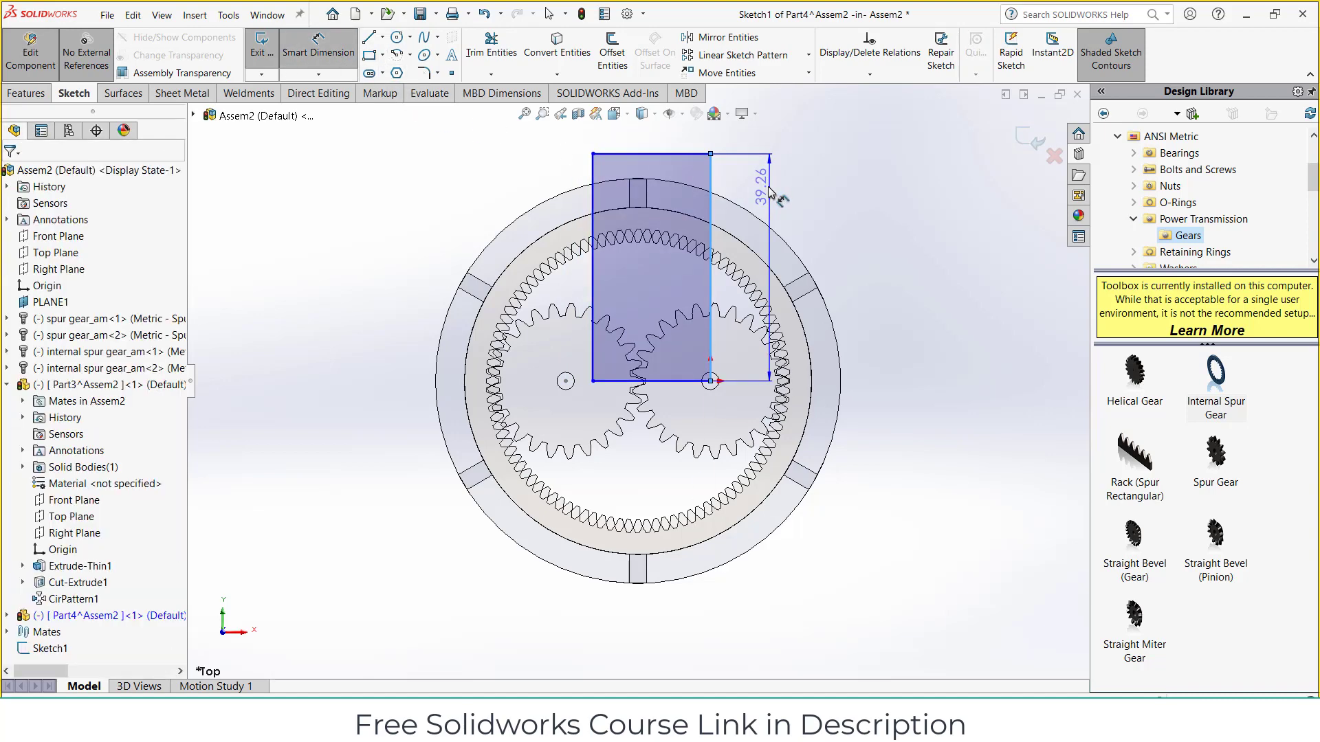
left_click(769, 196)
type("40")
key("Return")
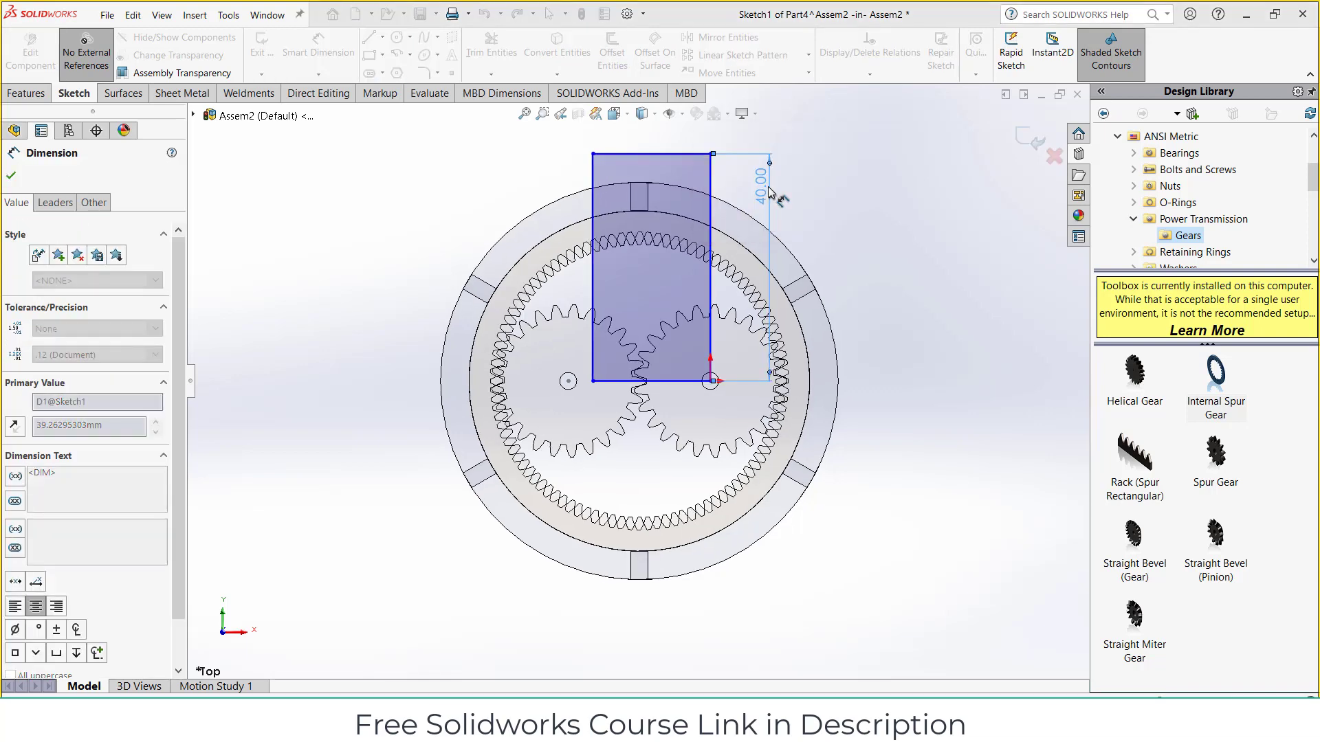
left_click(688, 382)
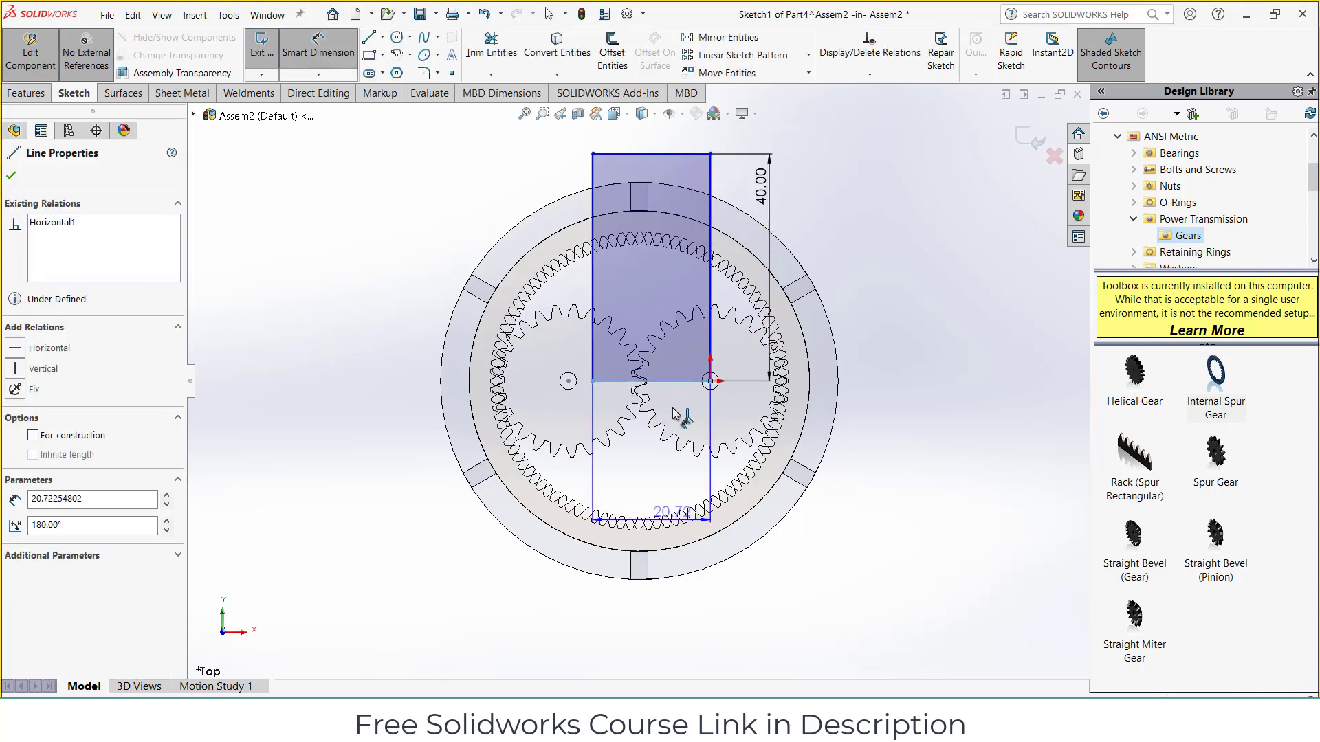
left_click(673, 409)
type("20")
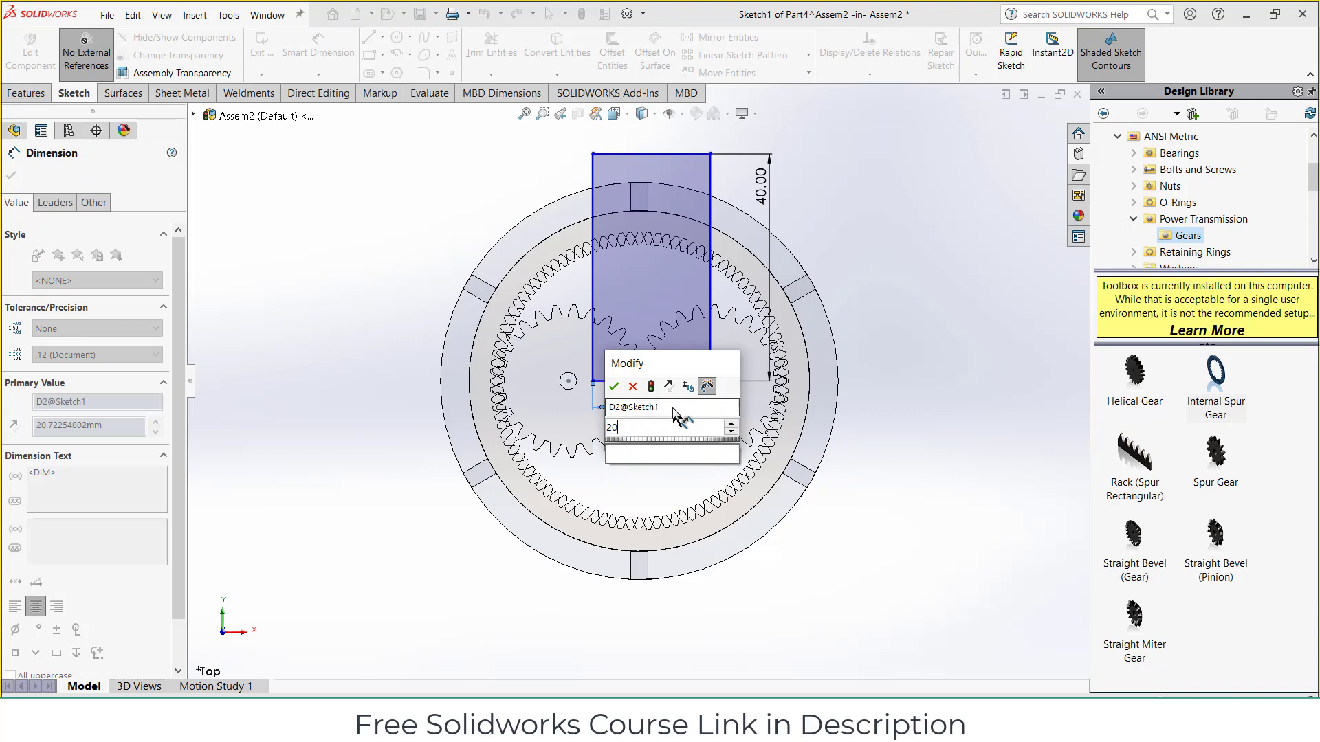
key("Return")
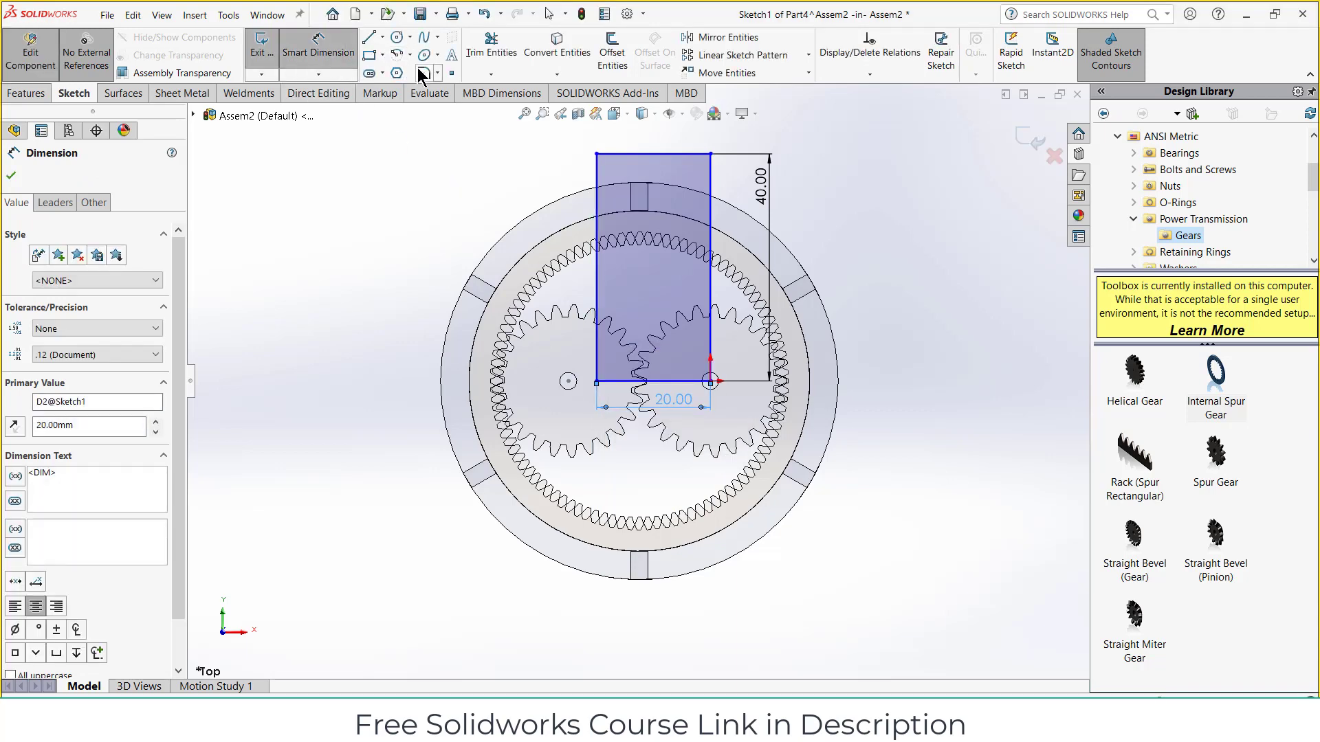
Step: Round the rectangle's top-left corner with a 15 mm sketch fillet
left_click(423, 72)
left_click(634, 155)
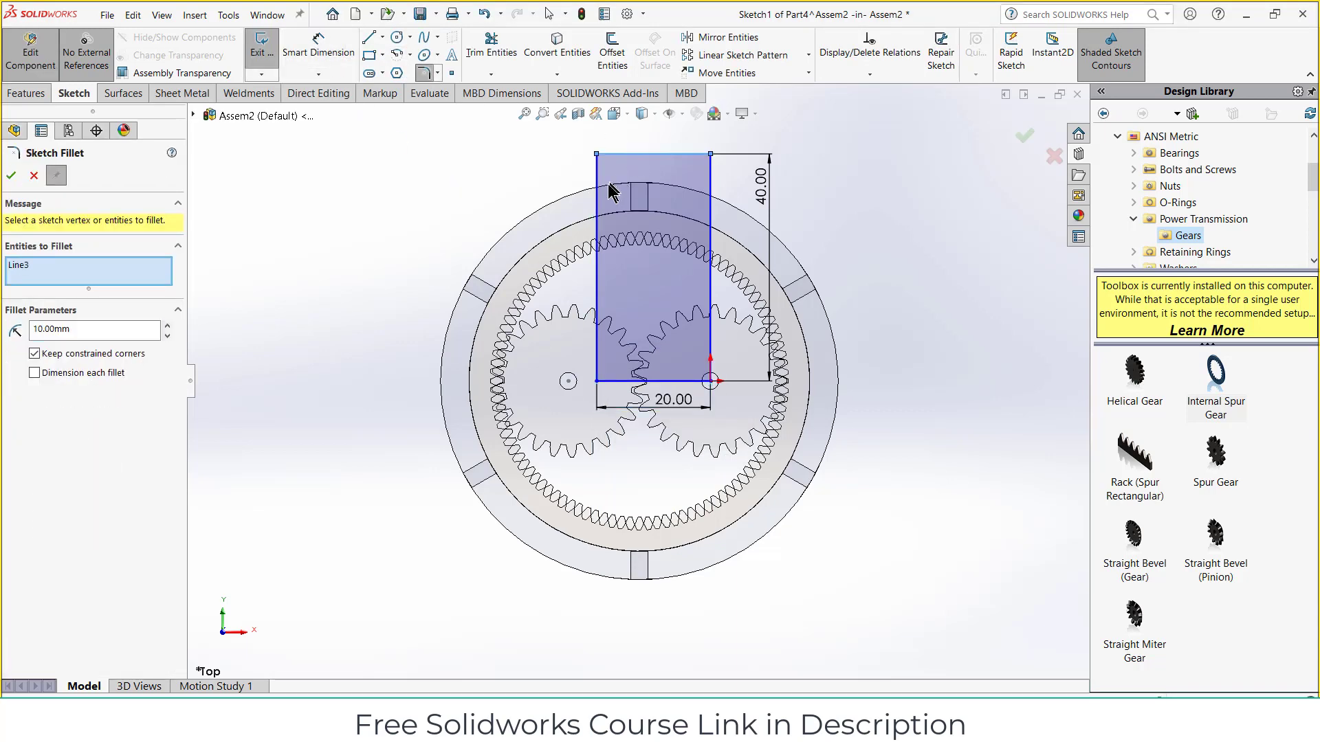
left_click(597, 206)
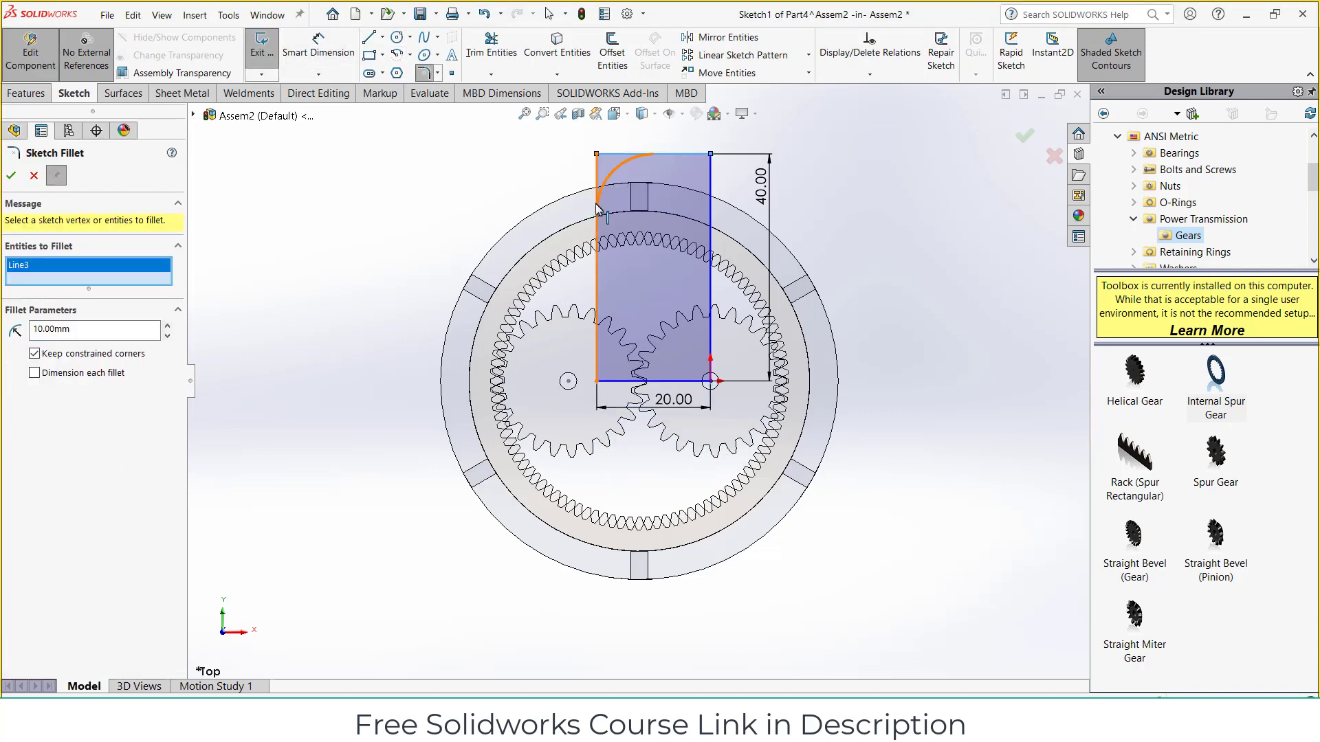
left_click(167, 327)
double_click(50, 329)
type("15")
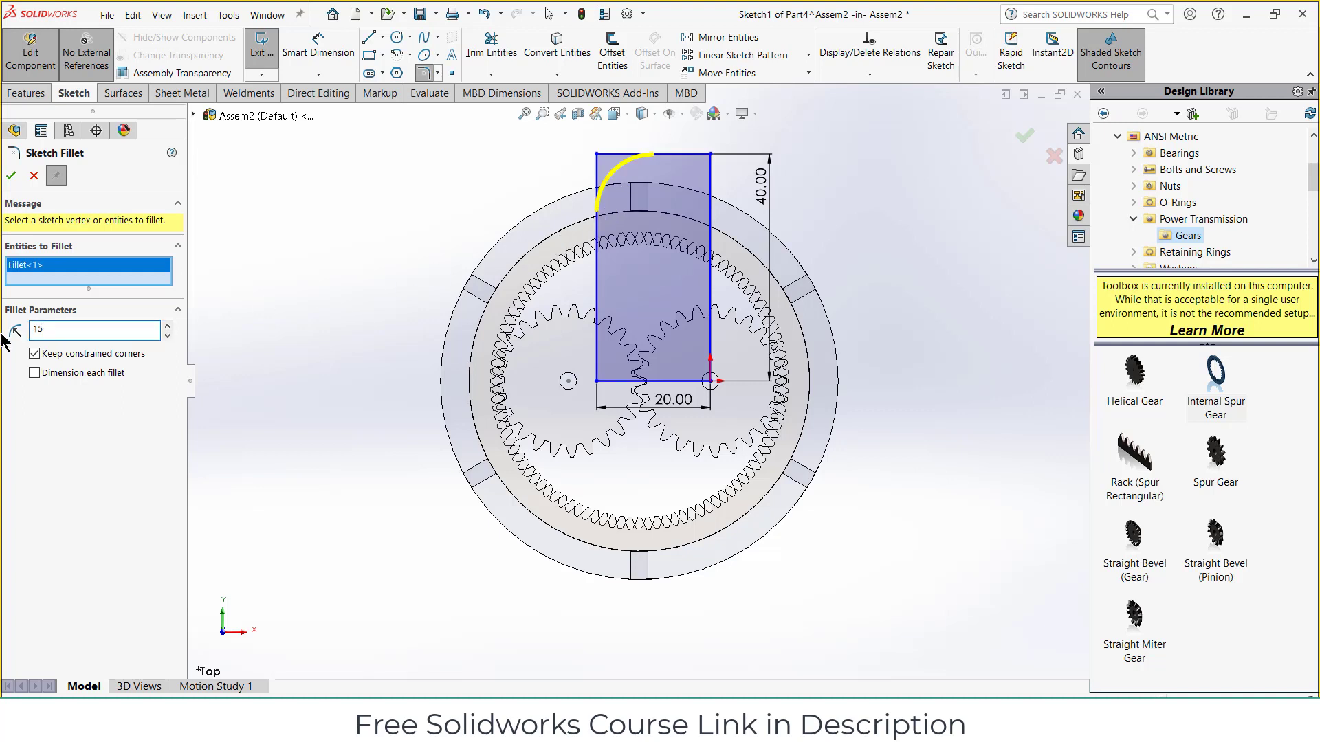
key("Return")
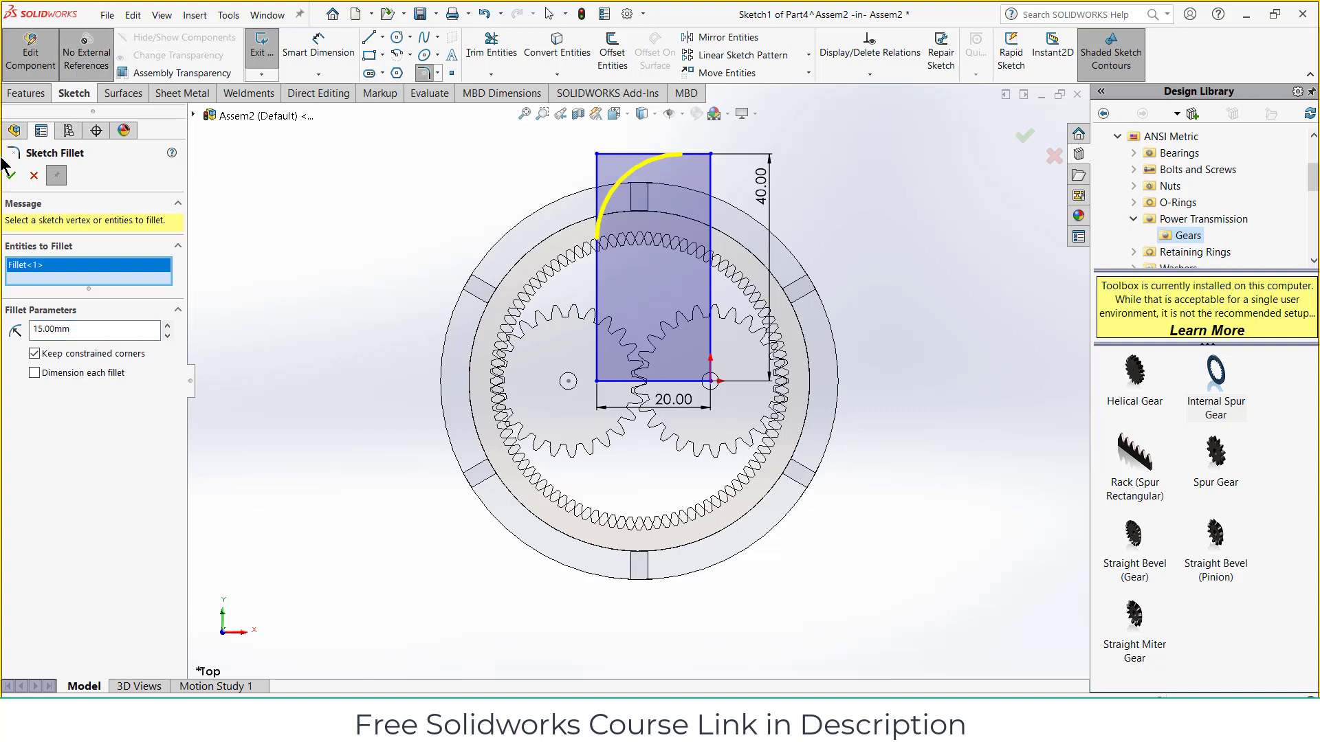
left_click(11, 176)
type("3")
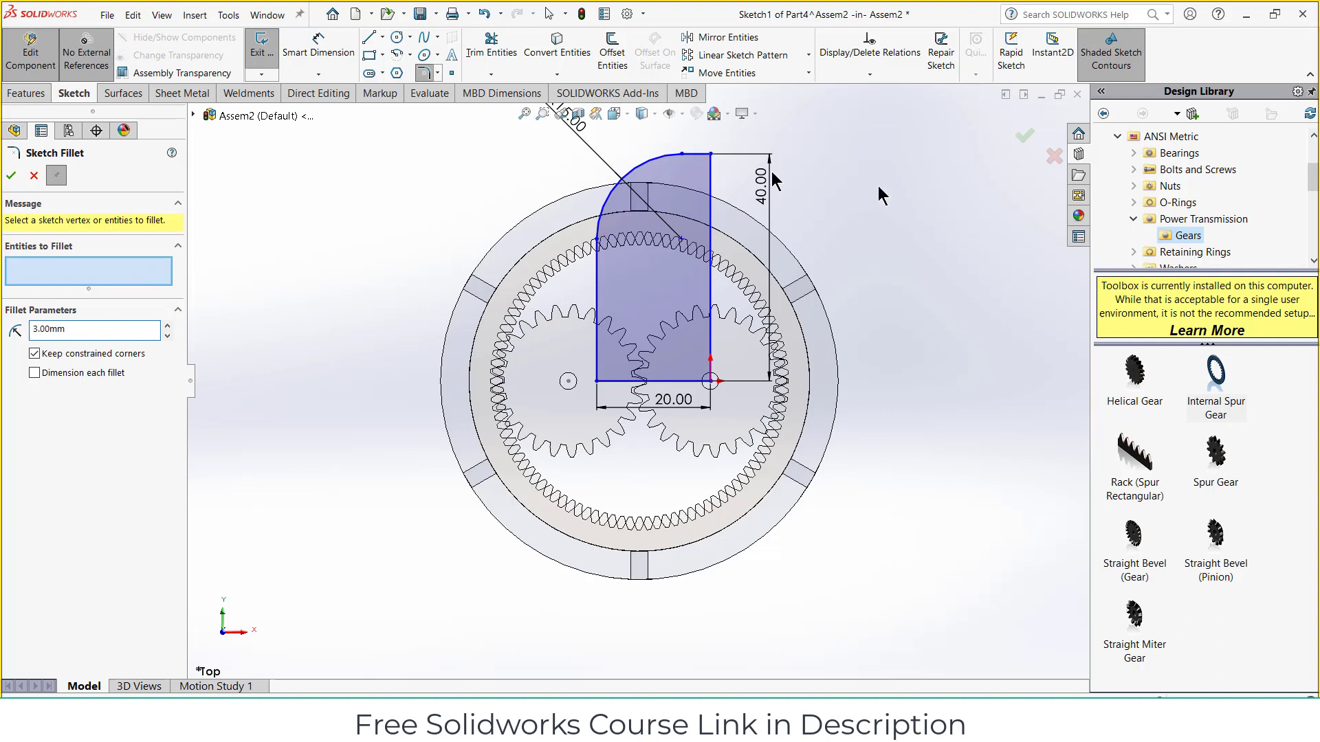
Step: Fillet the top-right and bottom-left corners at 3 mm
left_click(708, 155)
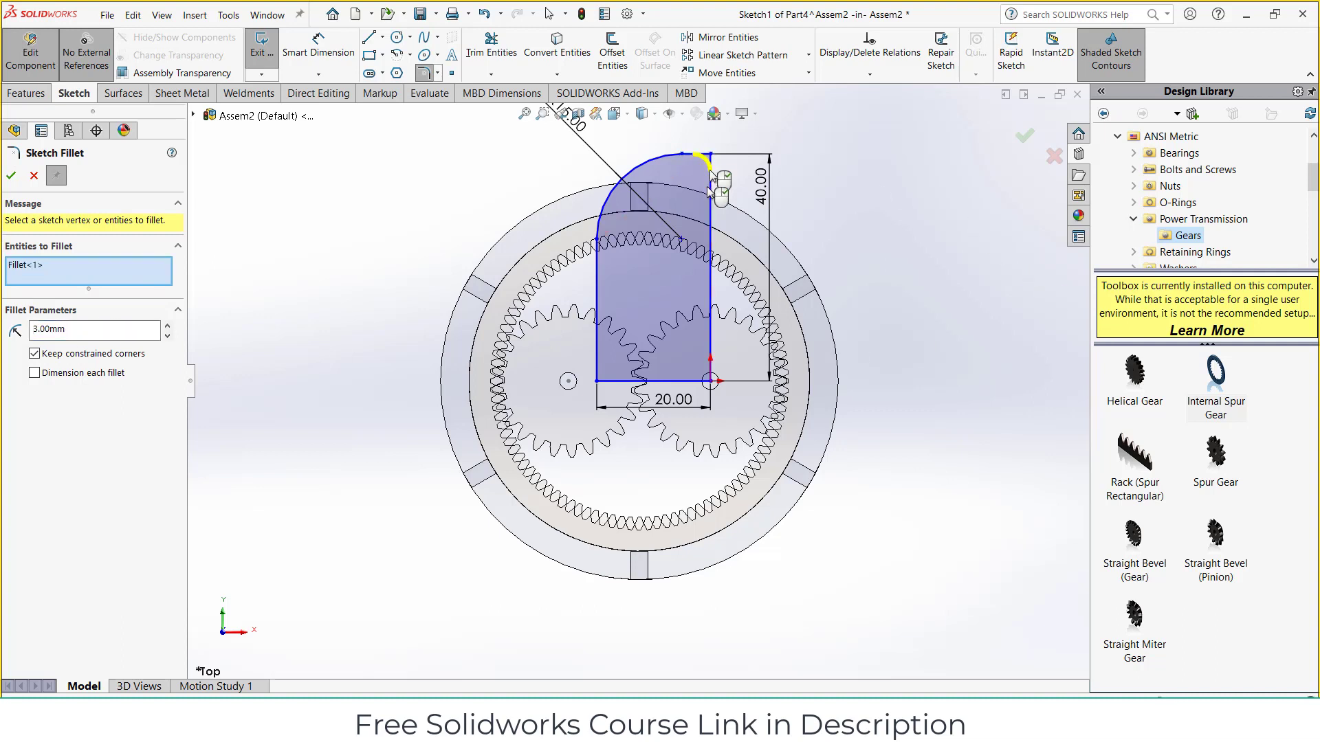
left_click(597, 380)
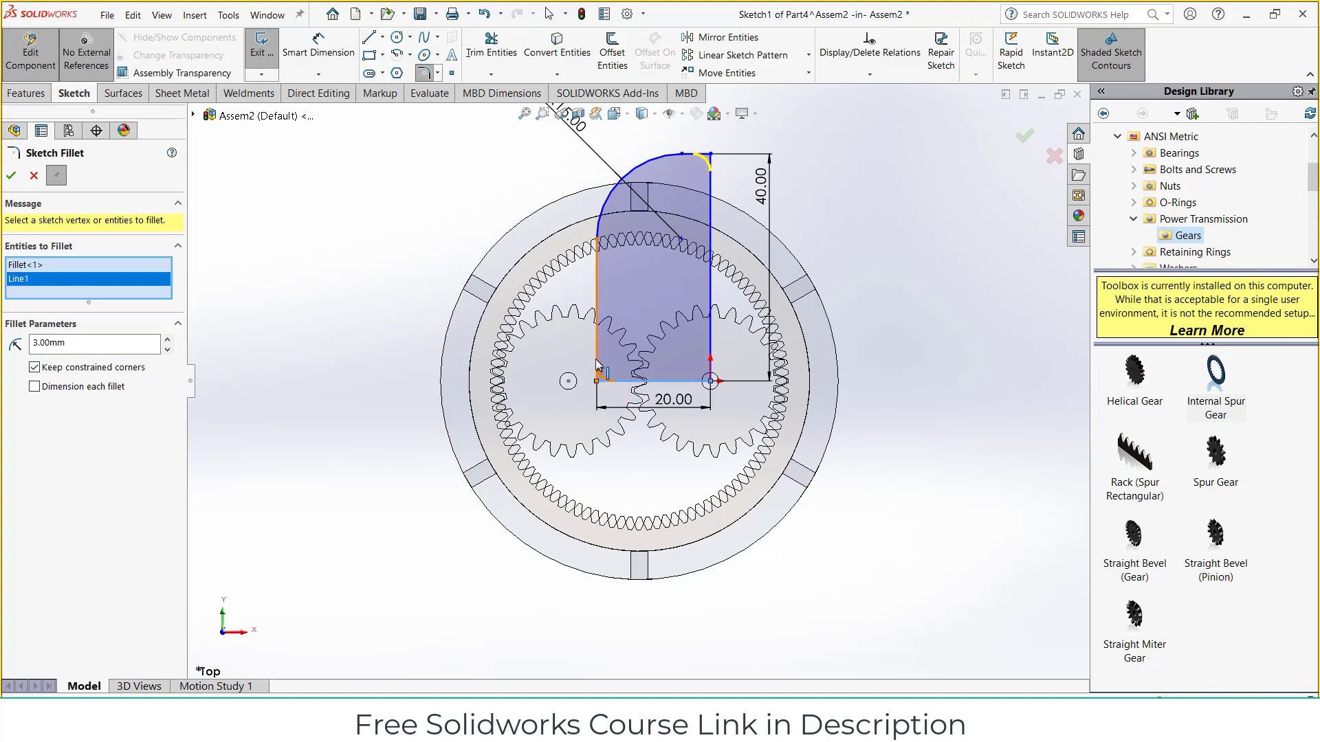
left_click(12, 176)
Step: Extrude the arm profile 3 mm into a solid boss
left_click(26, 95)
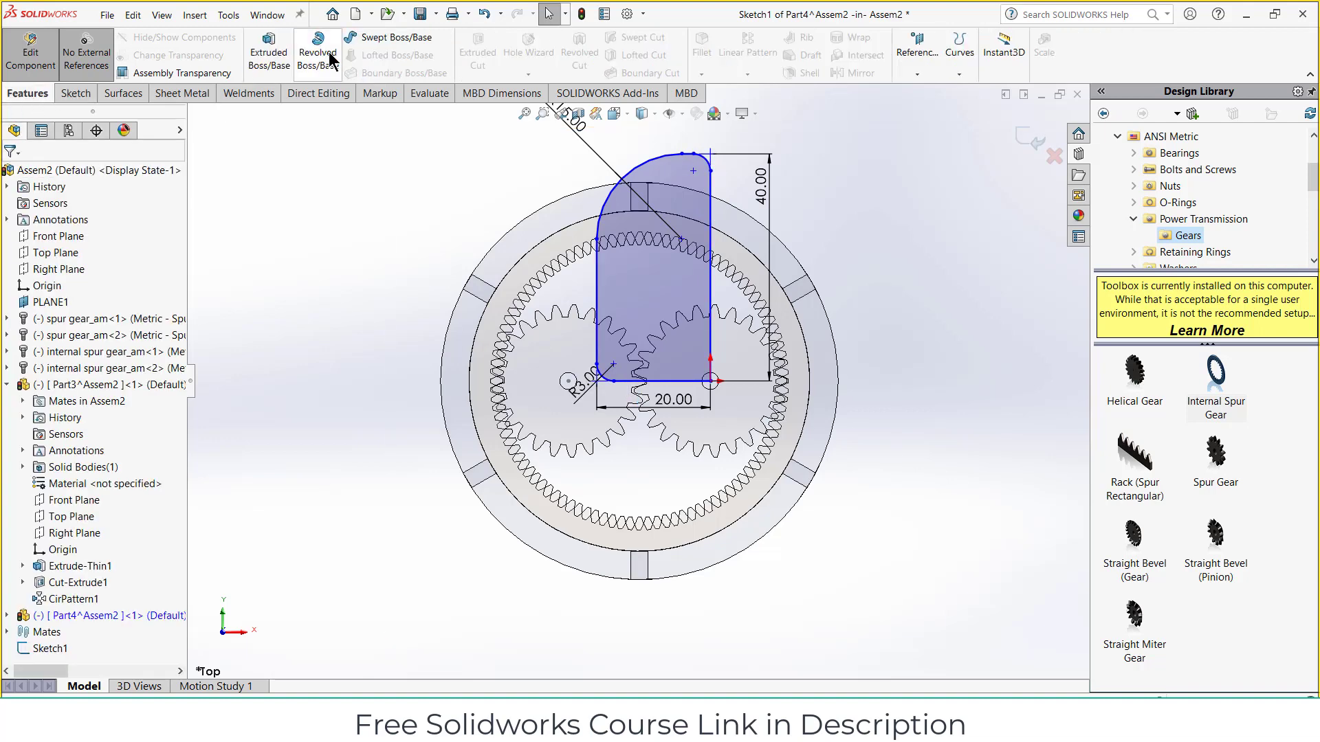
left_click(281, 59)
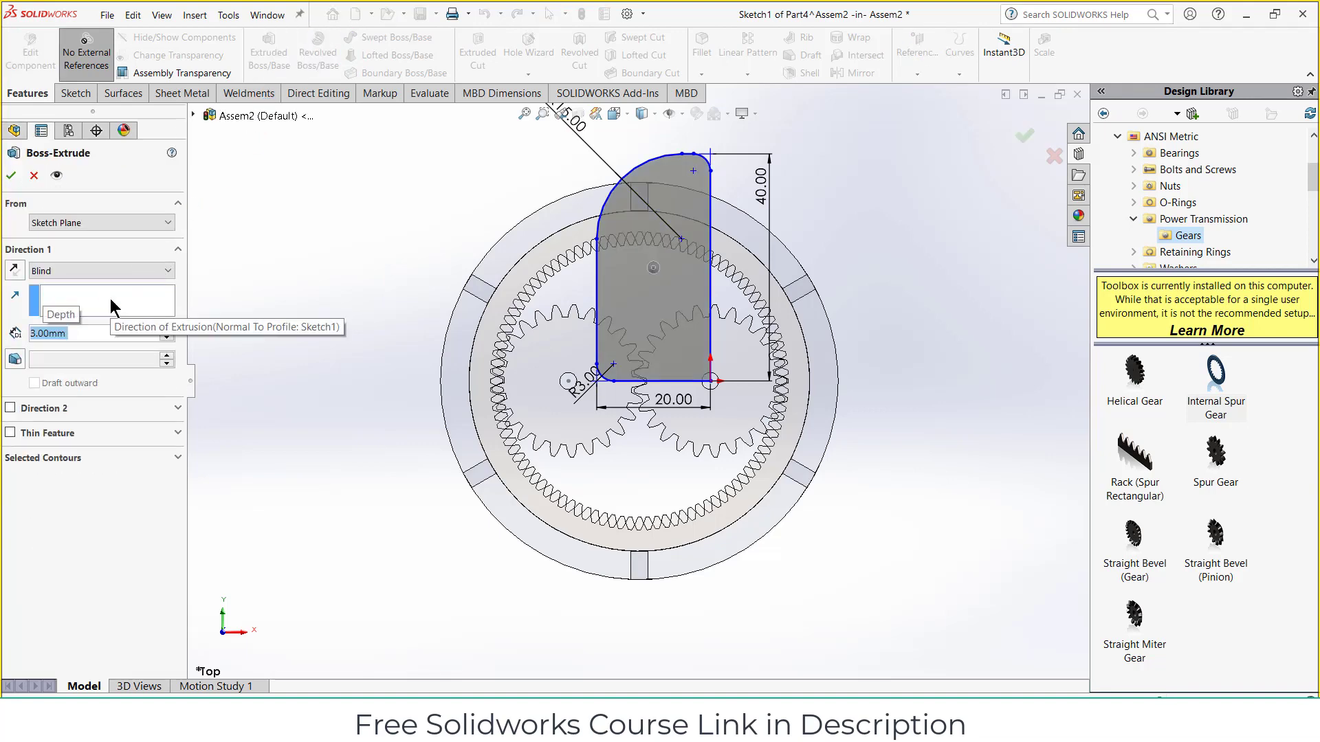
key("Return")
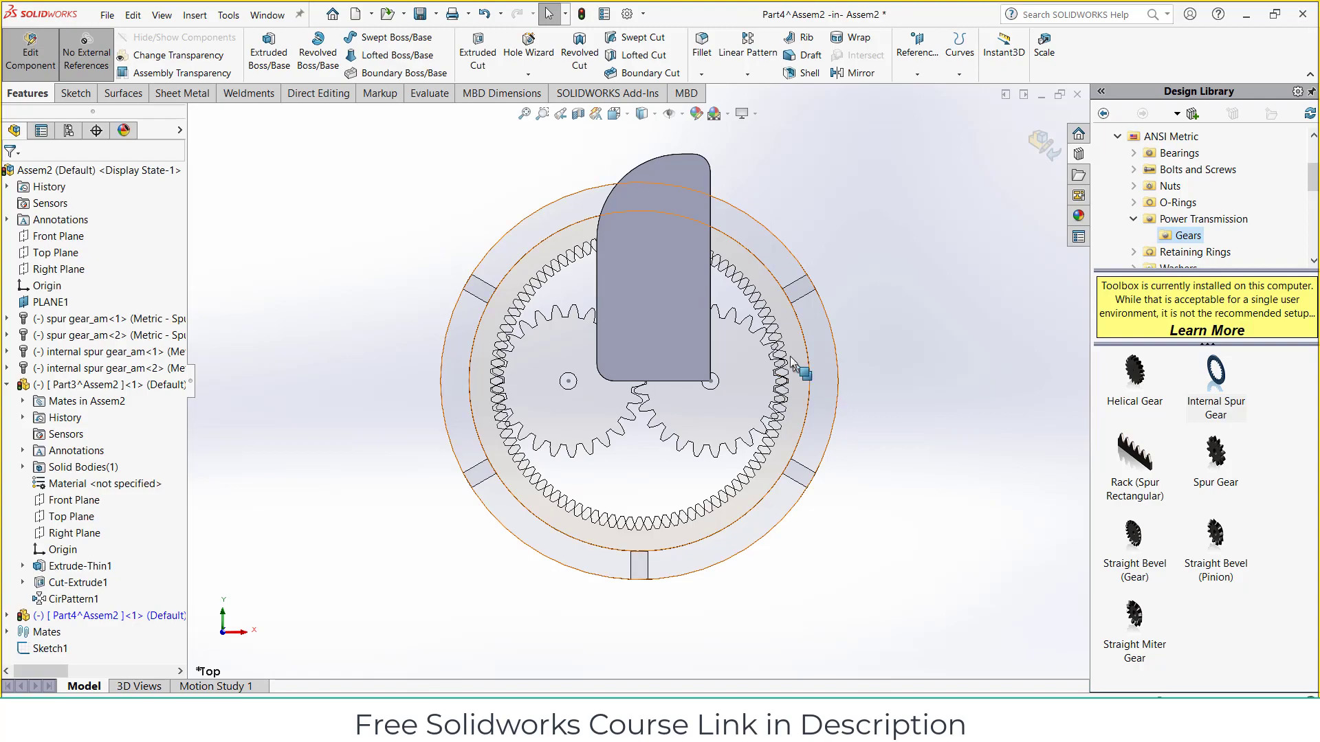
middle_click_drag(784, 383, 610, 284)
scroll(610, 284, "down", 3)
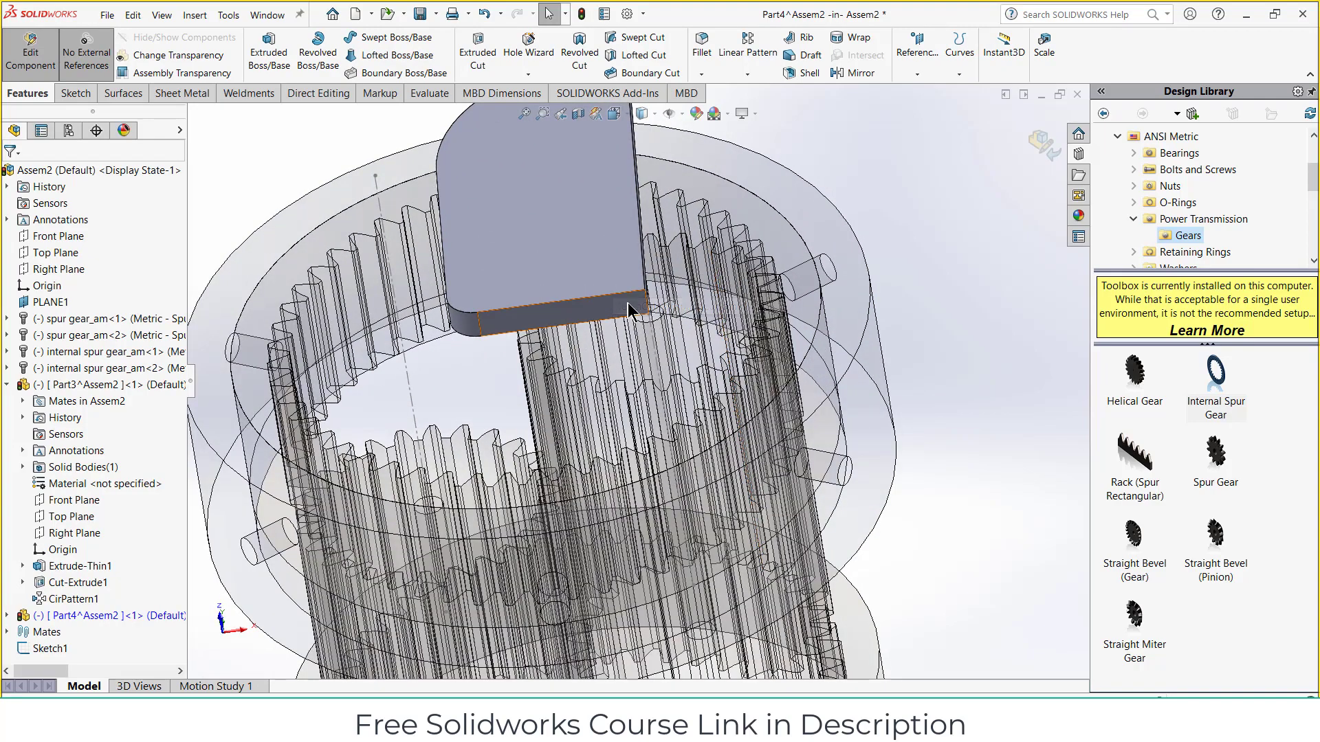
Step: Start a new sketch on the arm's thin side face
left_click(628, 303)
middle_click_drag(678, 267, 684, 262)
left_click(684, 262)
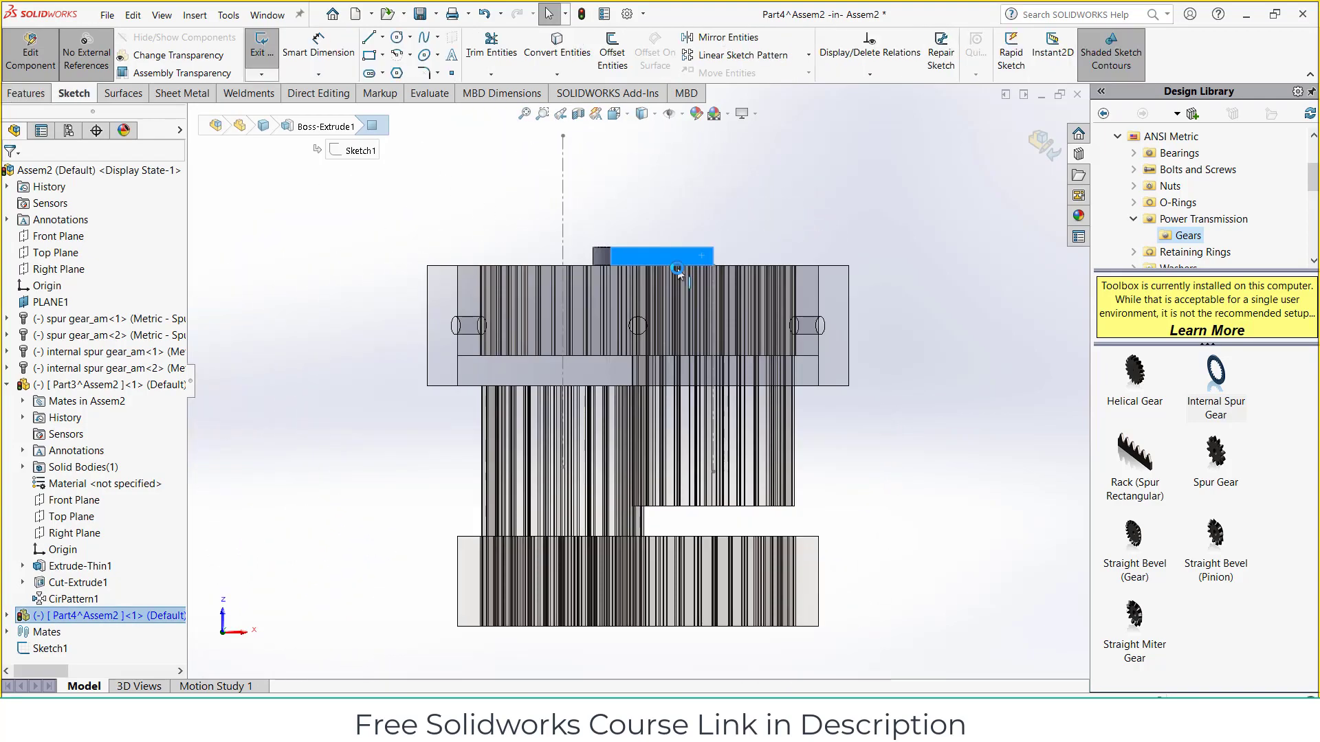
scroll(695, 290, "down", 2)
scroll(695, 290, "down", 2)
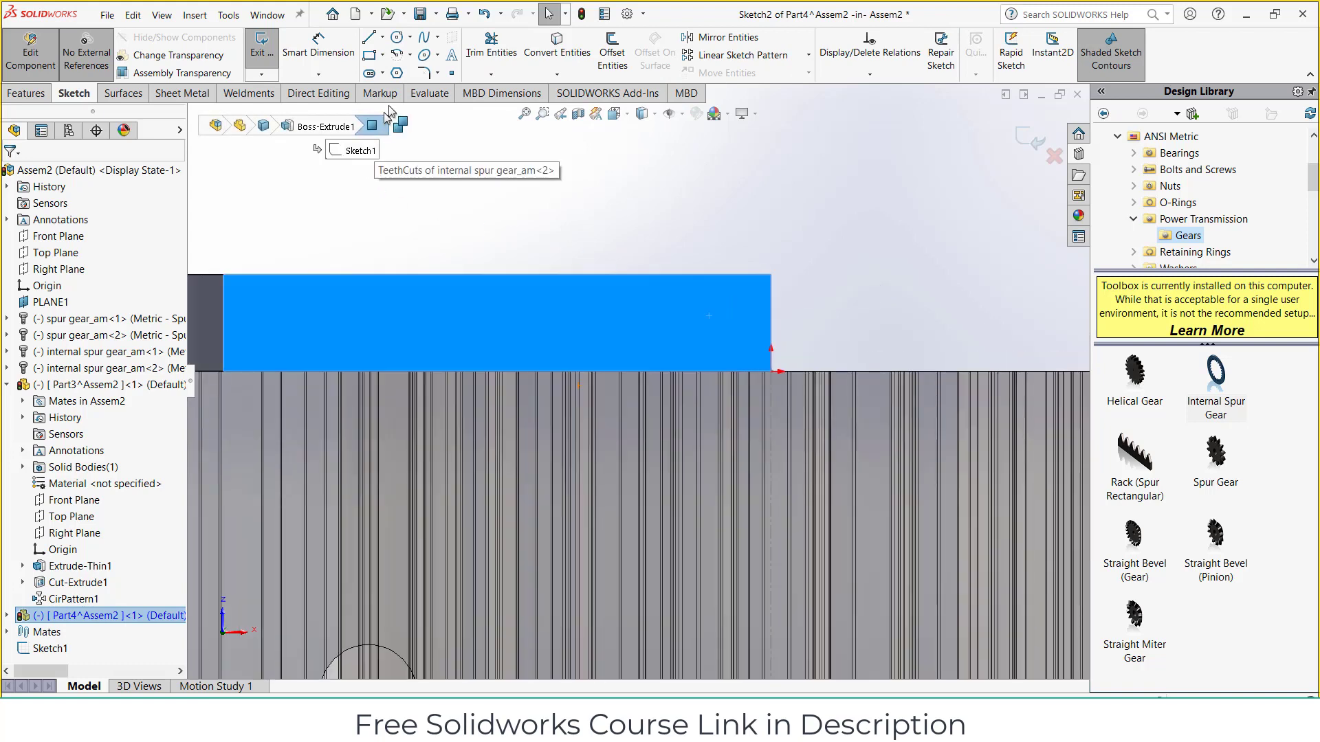
Step: Begin a perimeter circle starting at the arm's top edge
left_click(409, 55)
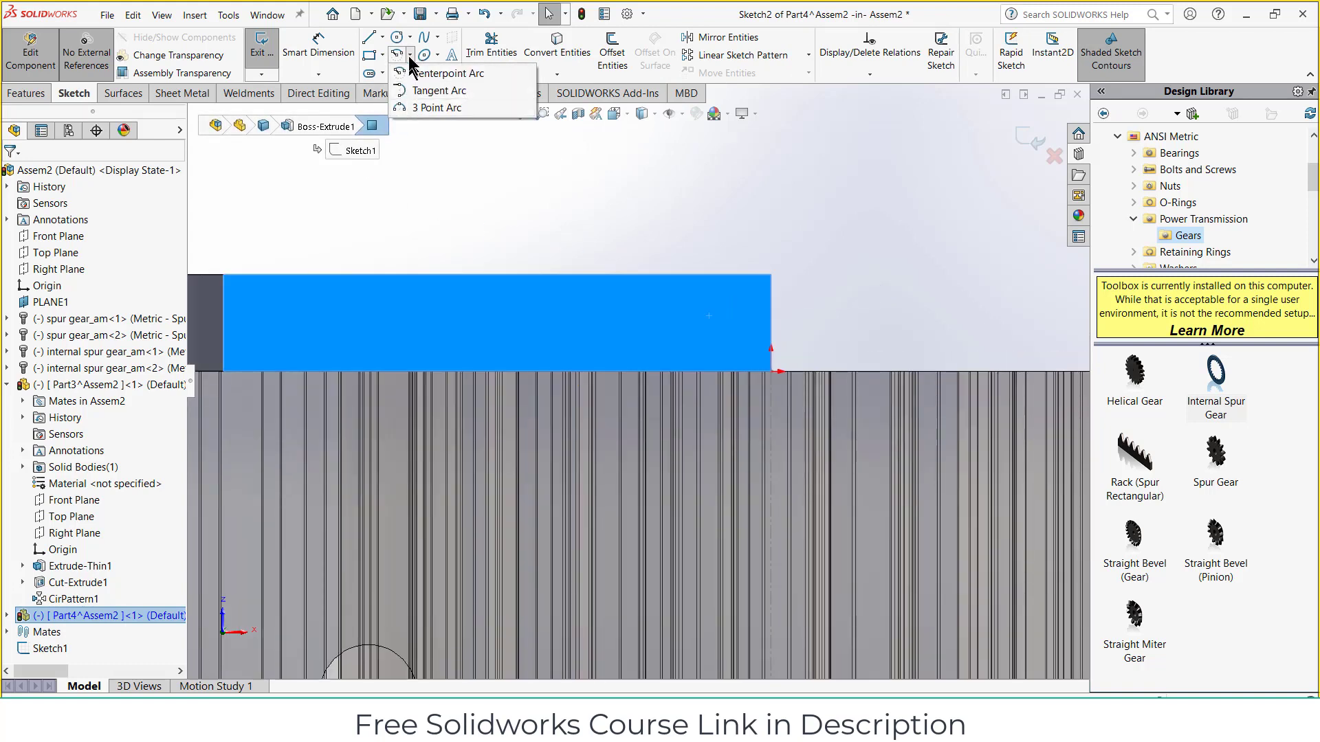
left_click(410, 37)
left_click(440, 72)
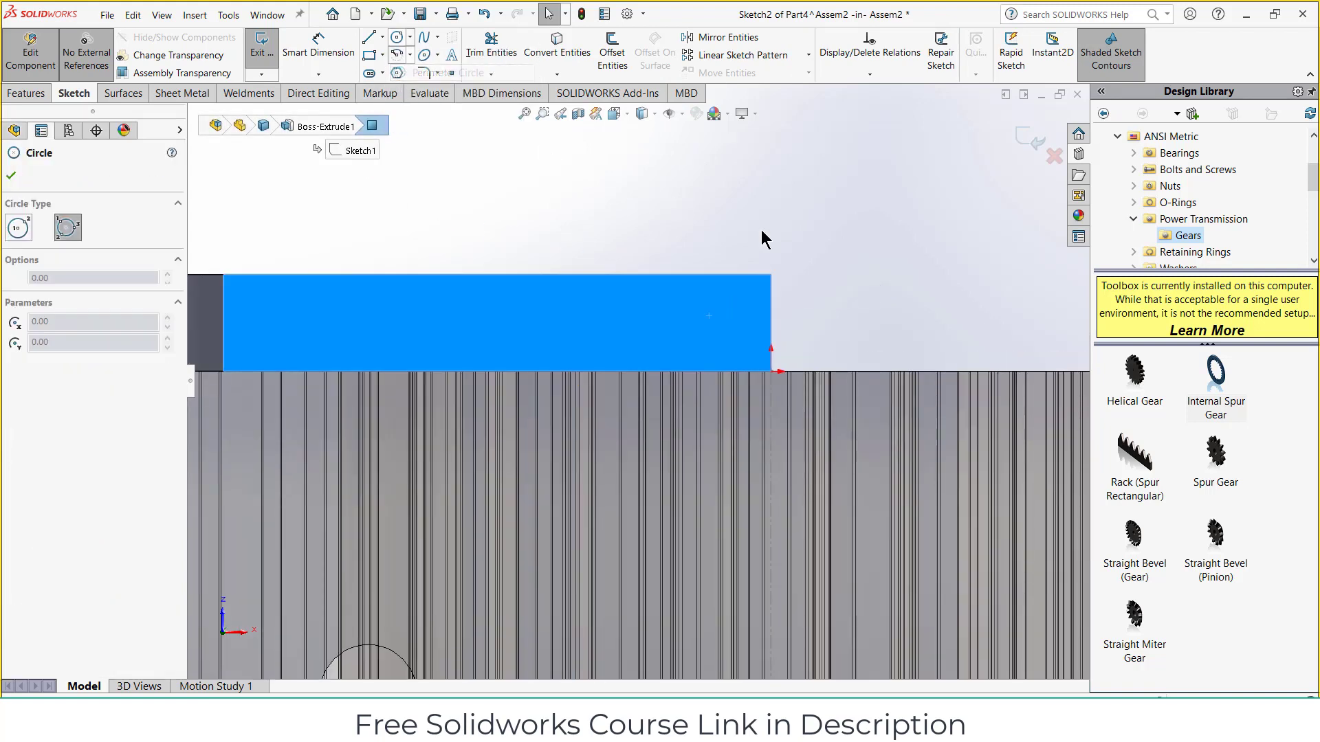
left_click(715, 275)
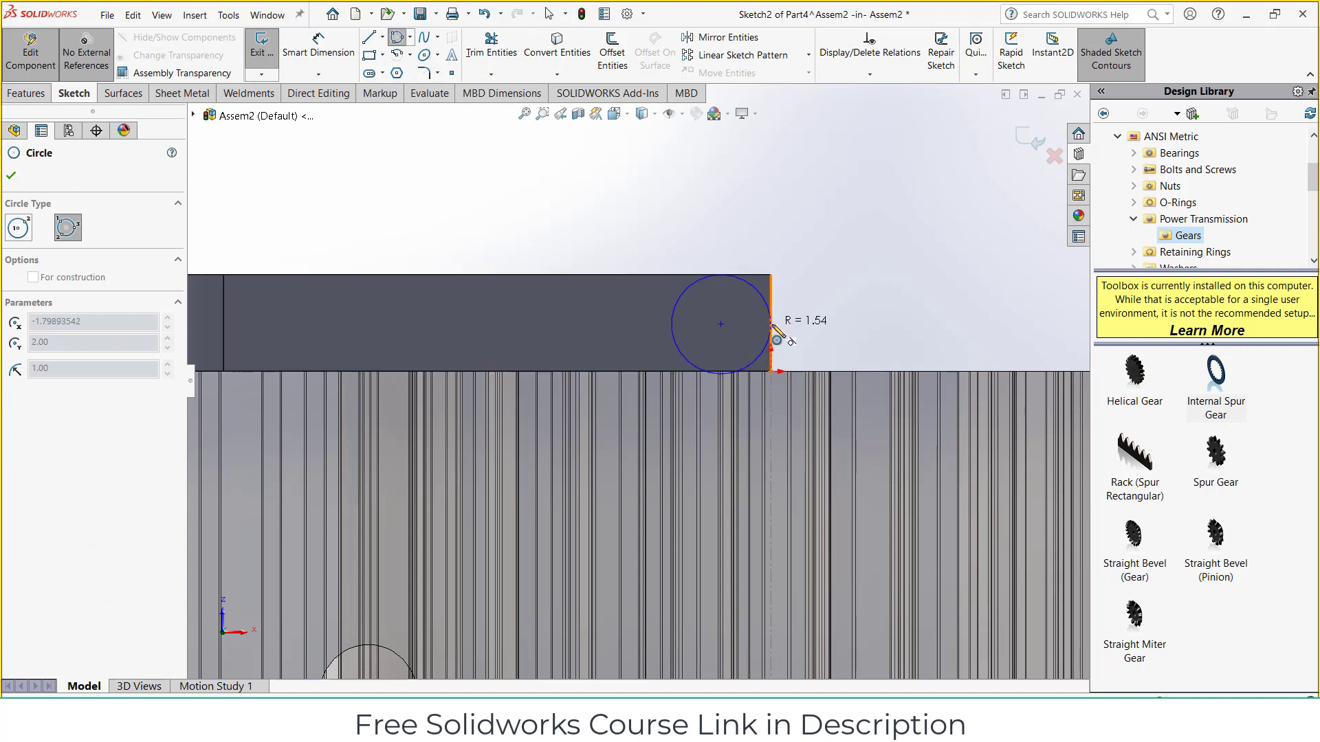
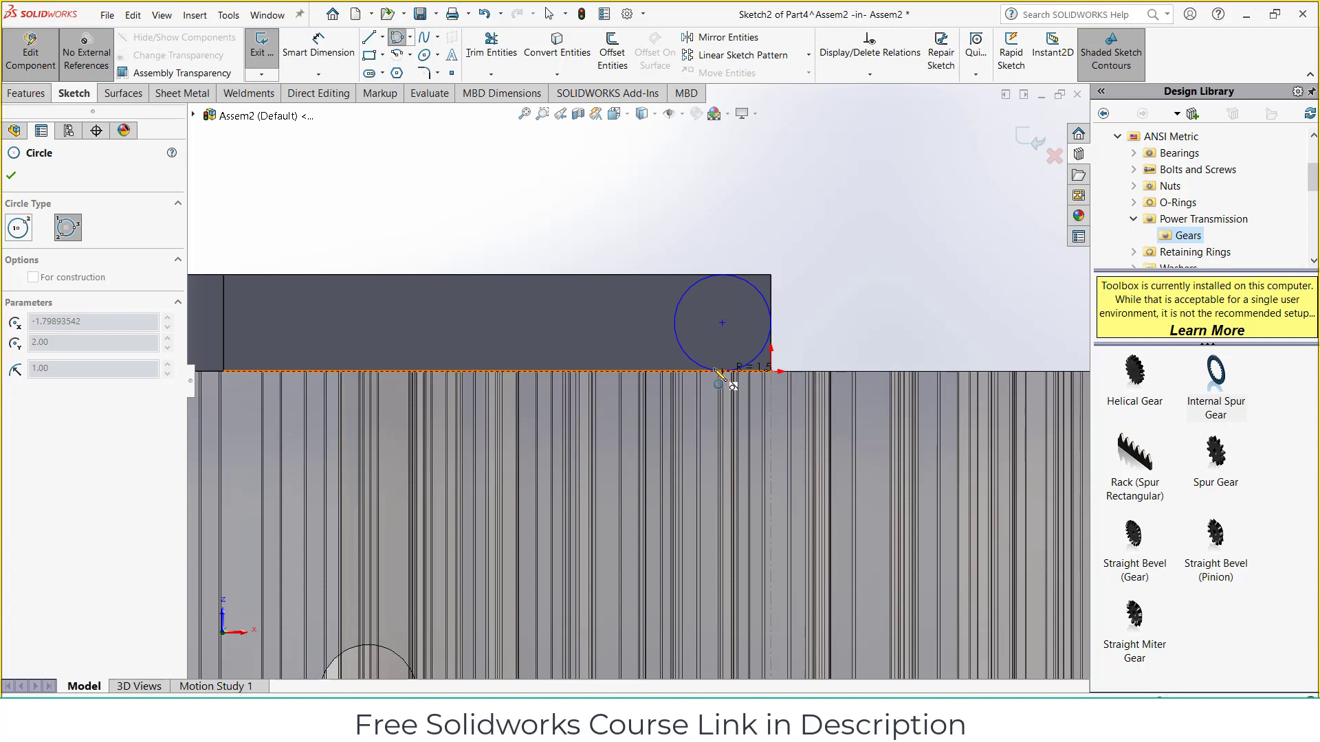
Step: Draw a 1.50-radius circle tangent to the blade's bottom edge and extrude it 3 mm into a pin
left_click(715, 371)
left_click(13, 94)
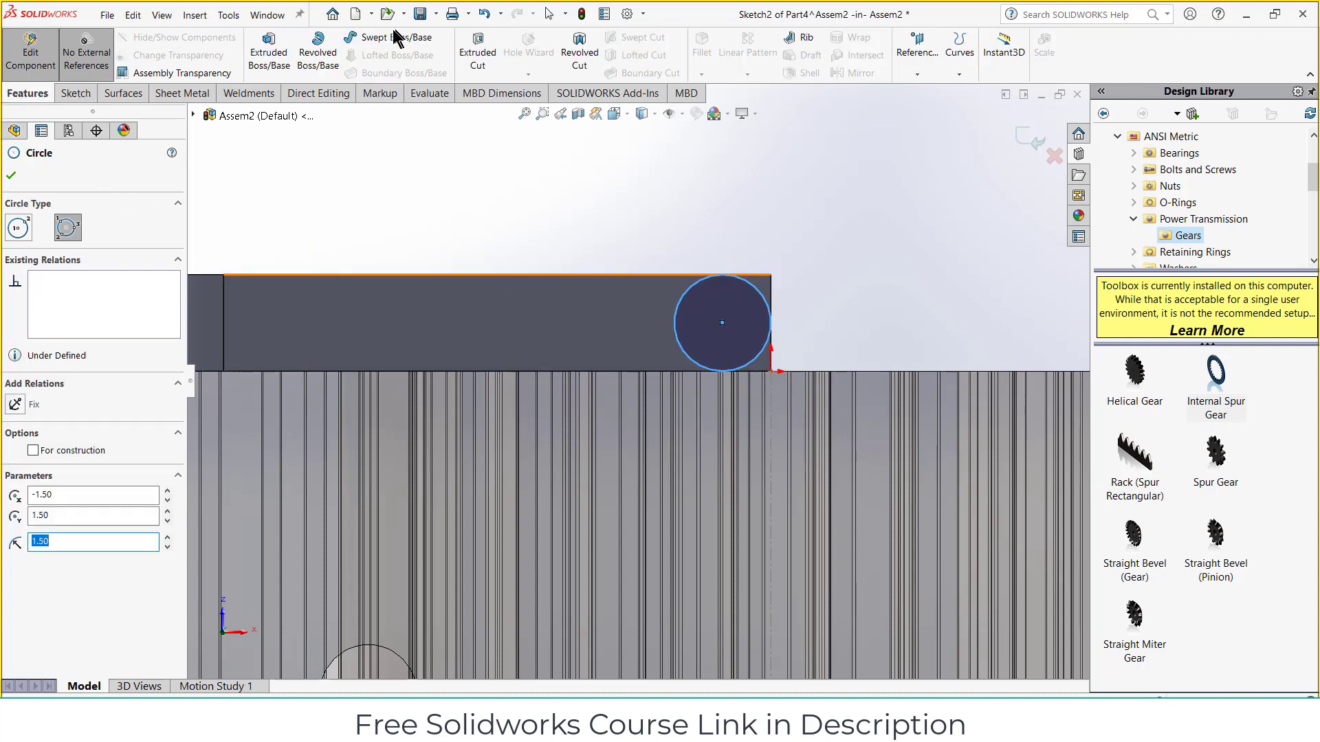
left_click(282, 50)
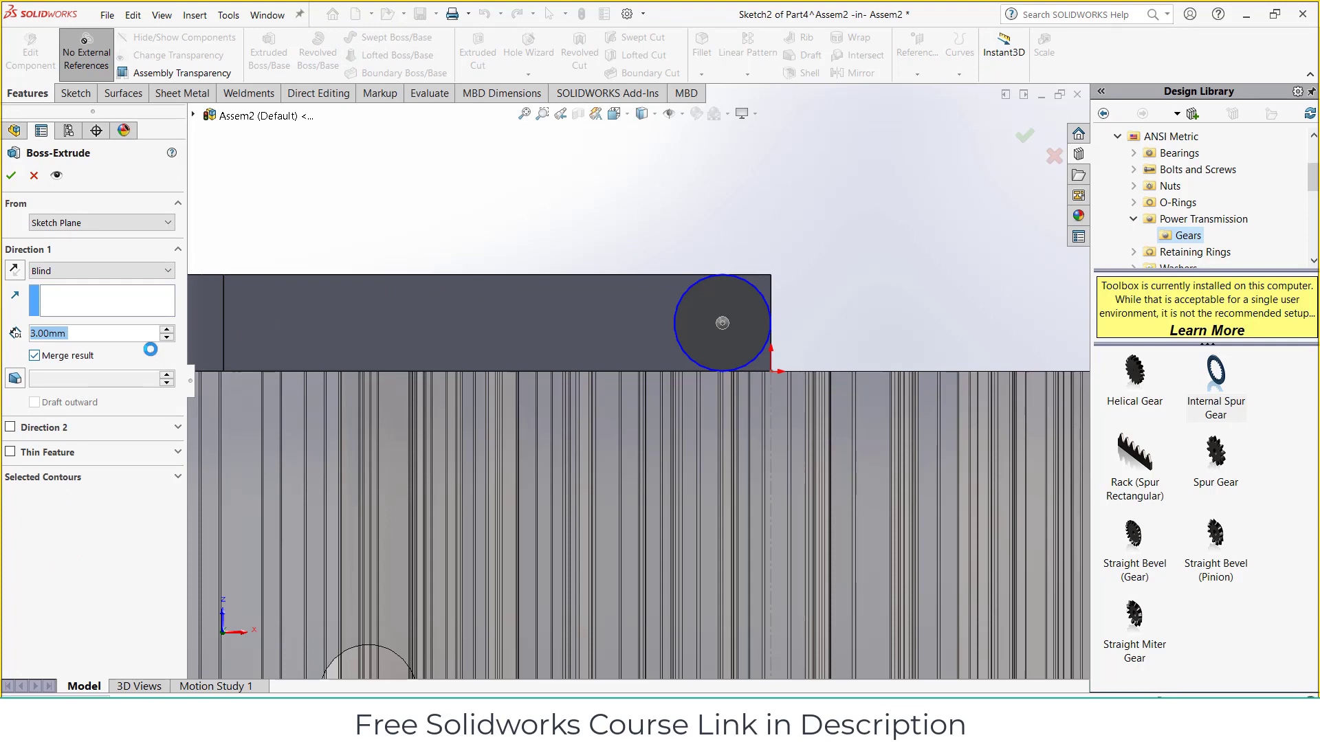
key("Escape")
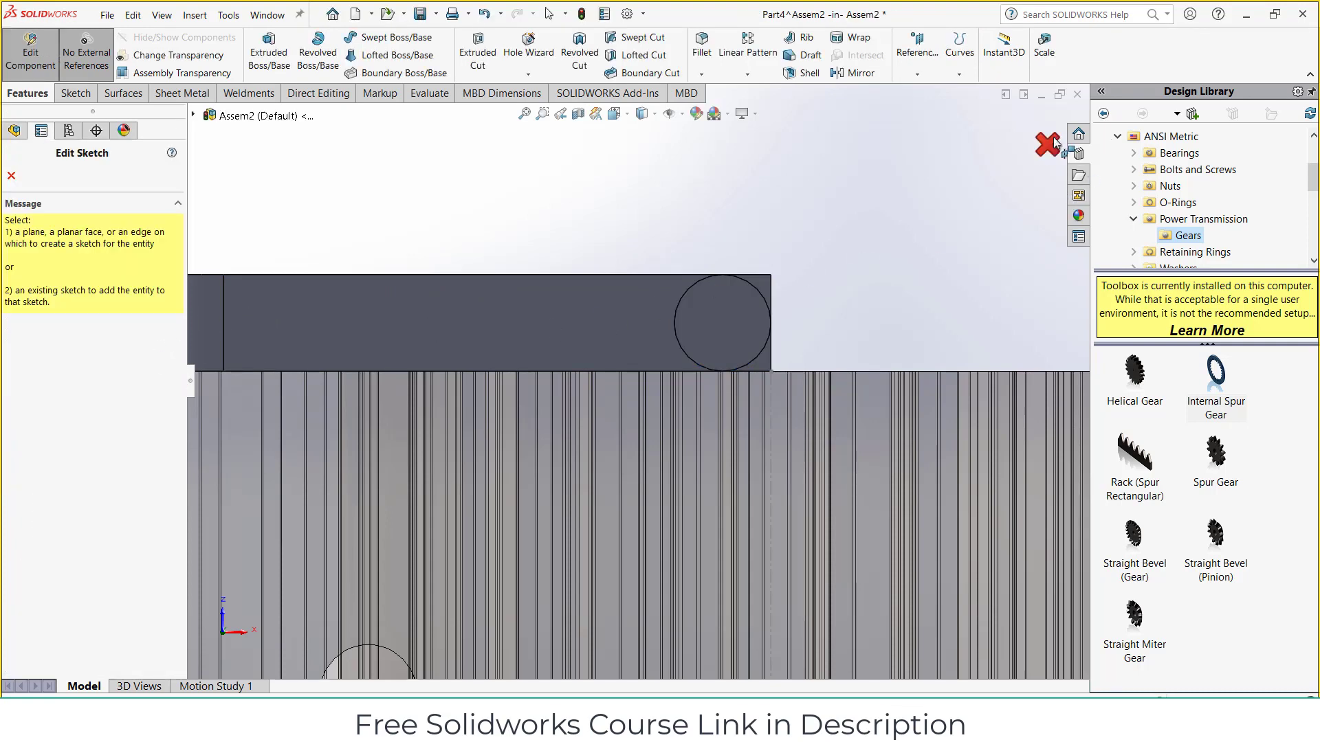
left_click(1049, 144)
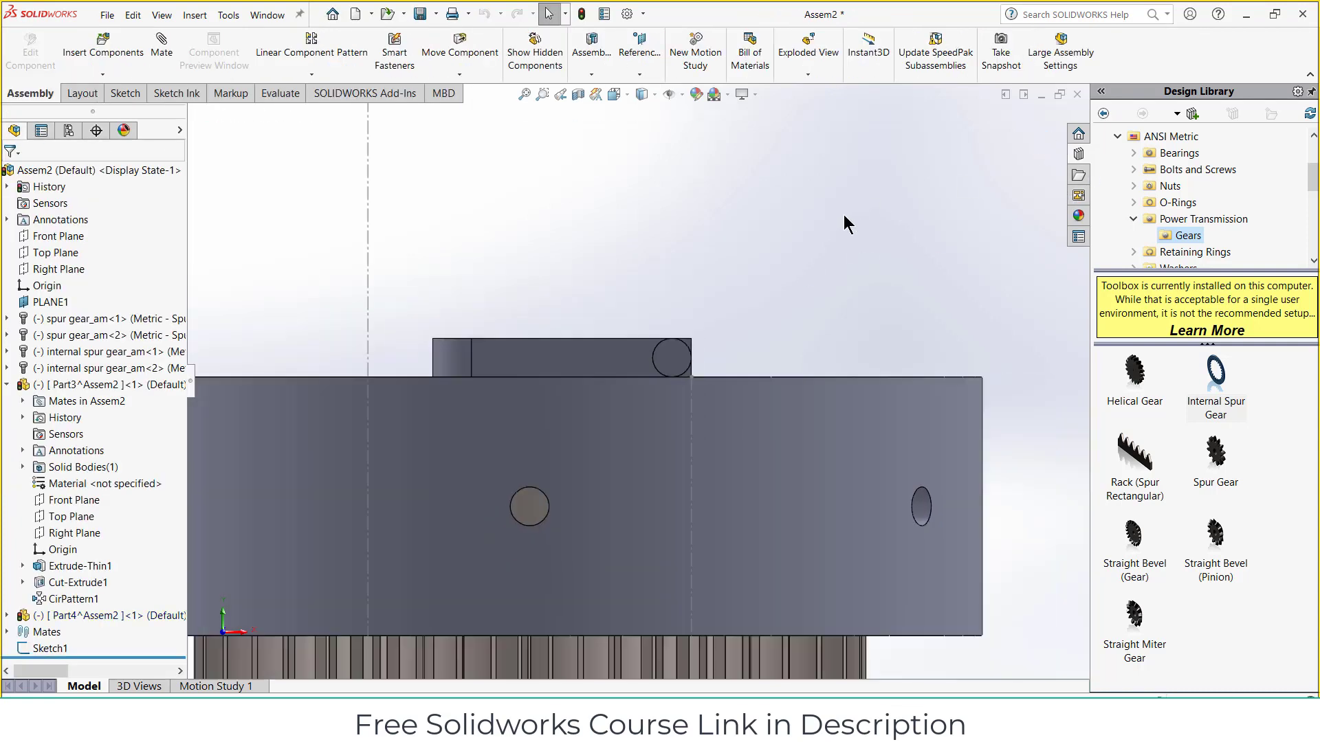
Step: Mate the blade's hinge pin concentric with a ring hole, with flipped alignment
middle_click_drag(844, 214, 806, 349)
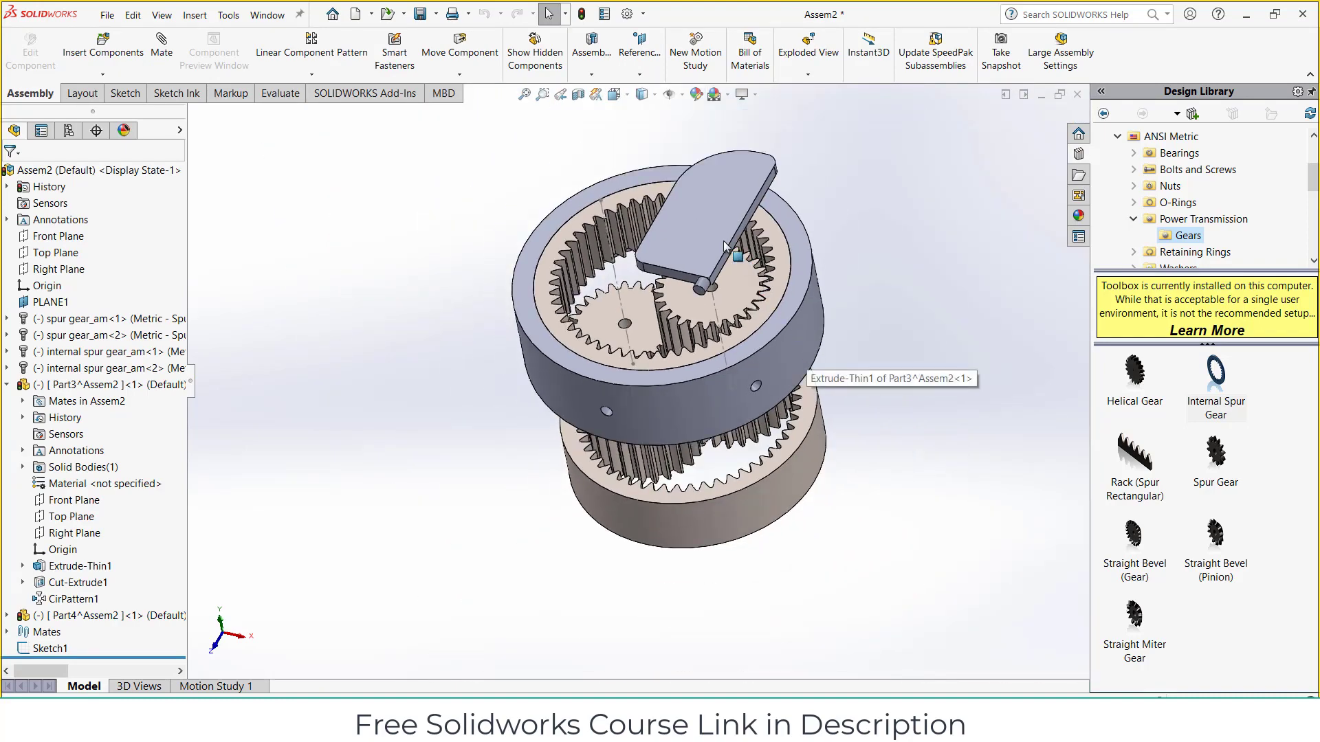
left_click_drag(757, 180, 805, 127)
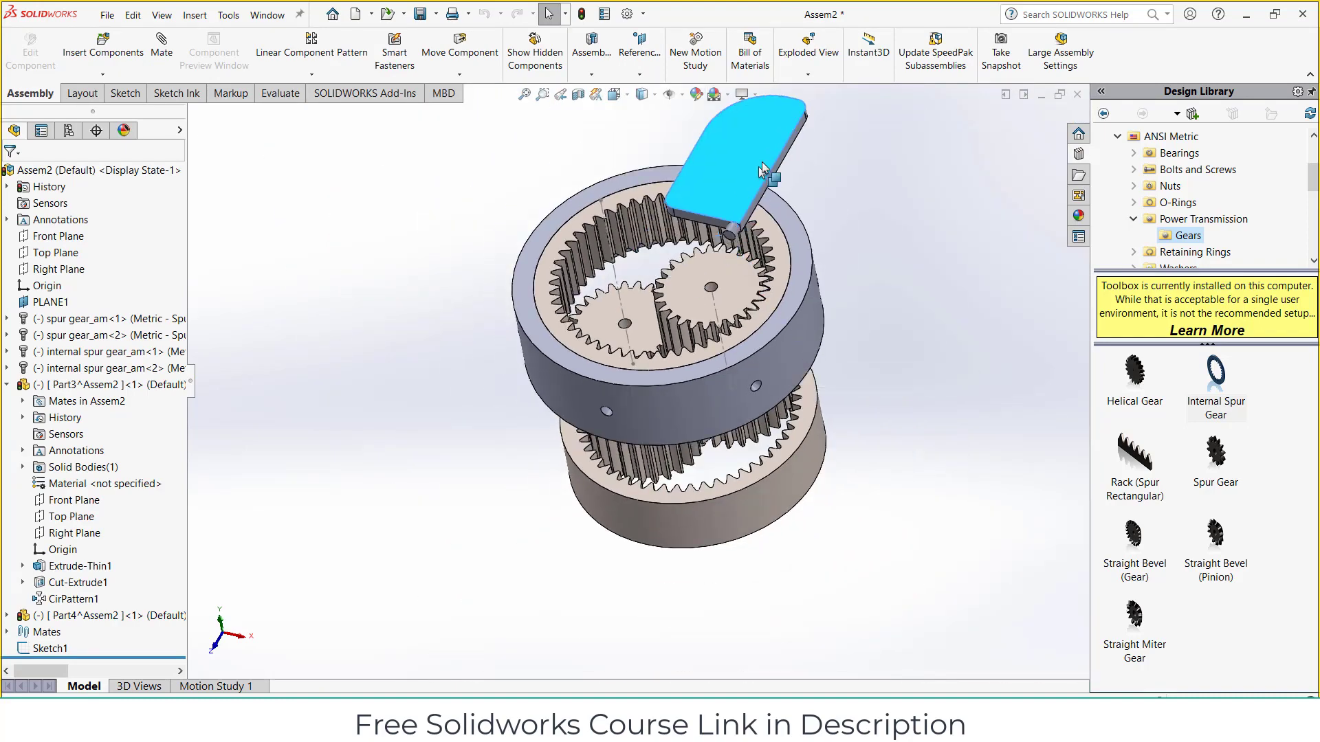
middle_click_drag(778, 242, 865, 278)
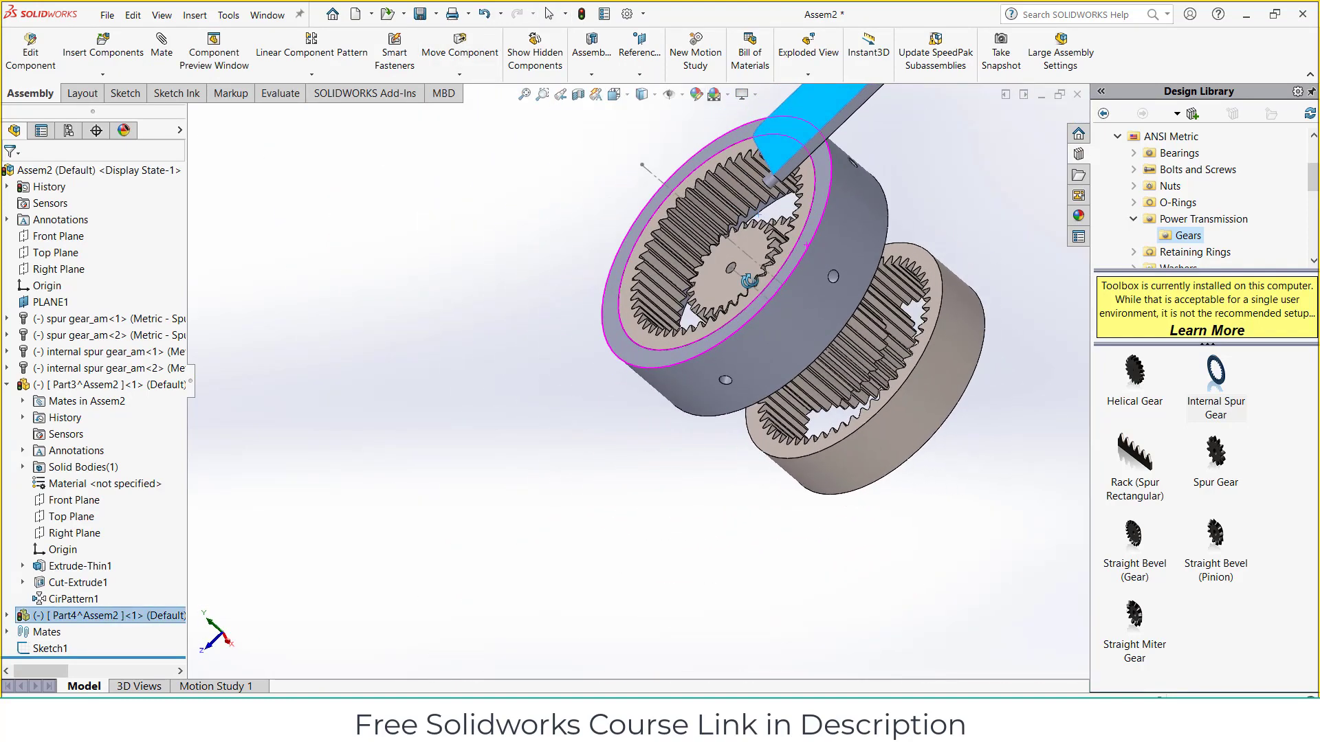
left_click(864, 279)
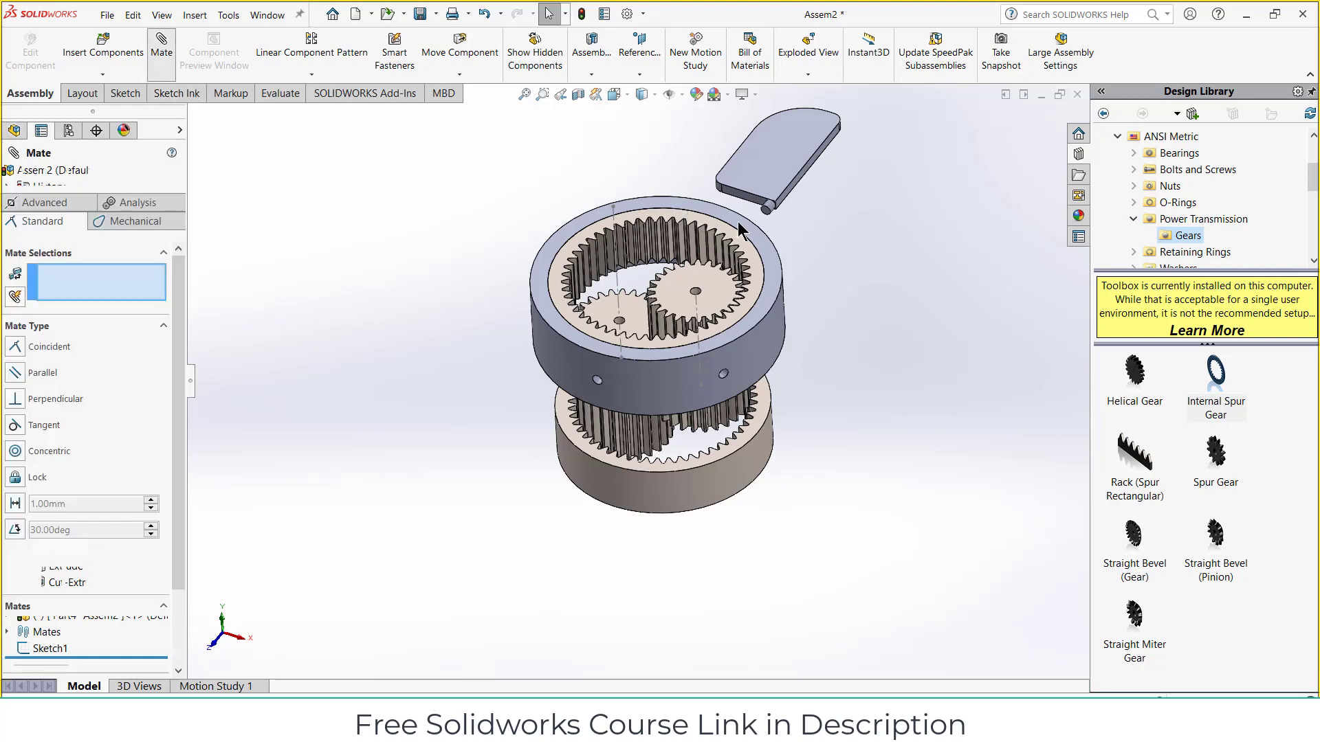
scroll(749, 227, "down", 5)
left_click(834, 196)
scroll(621, 665, "up", 2)
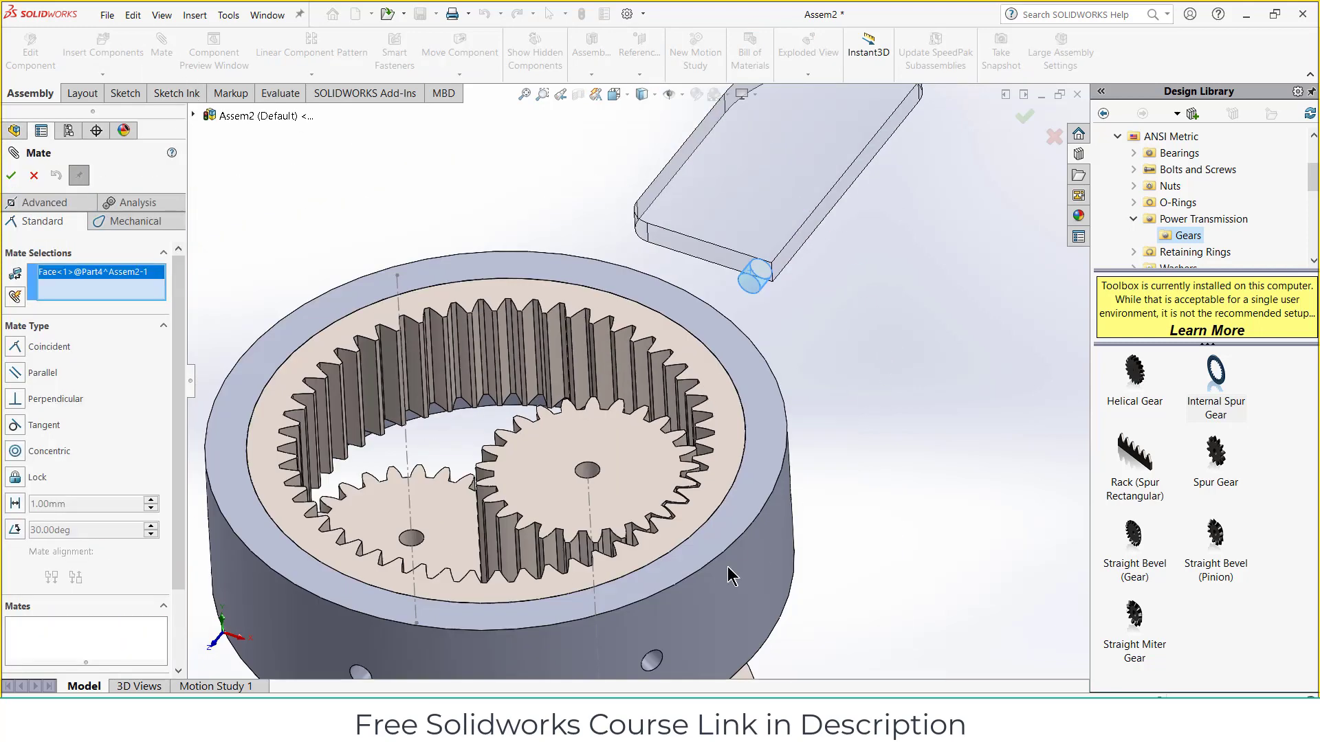
scroll(622, 665, "up", 2)
scroll(622, 666, "up", 2)
scroll(622, 665, "down", 2)
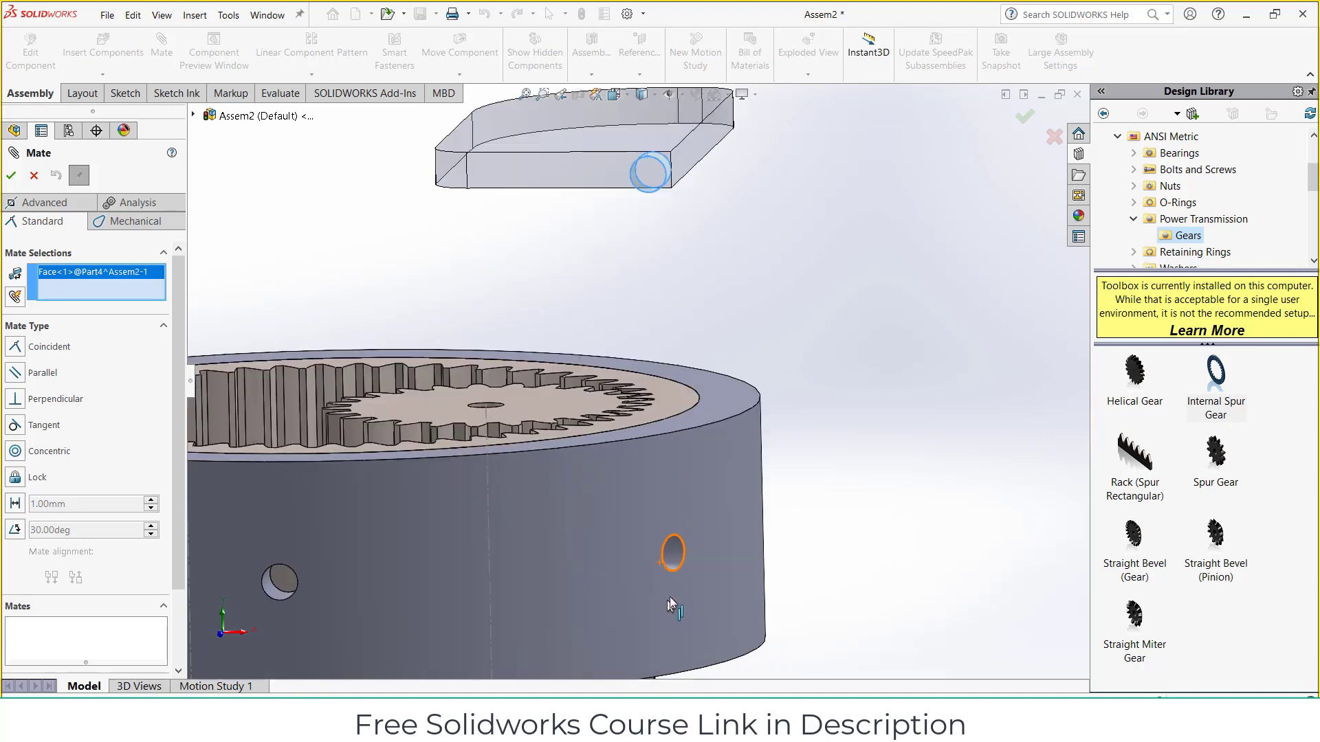
left_click(679, 549)
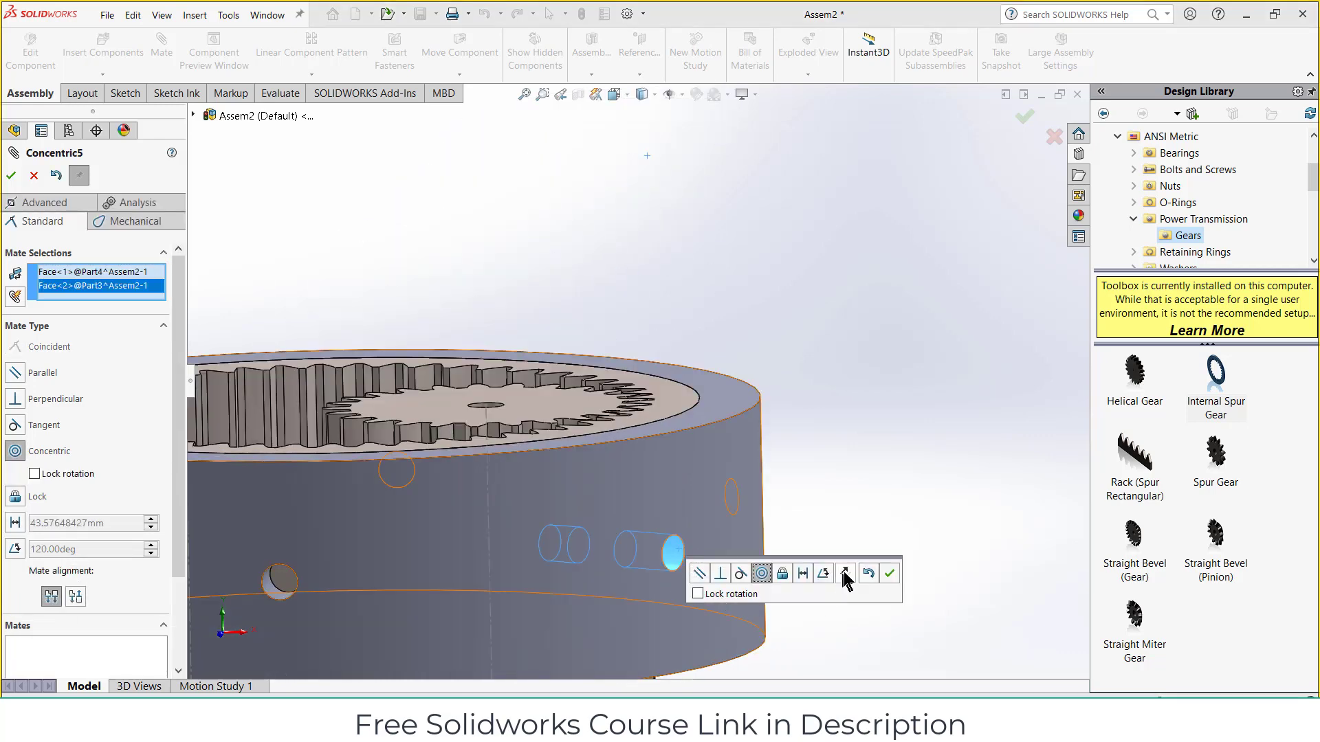
left_click(843, 571)
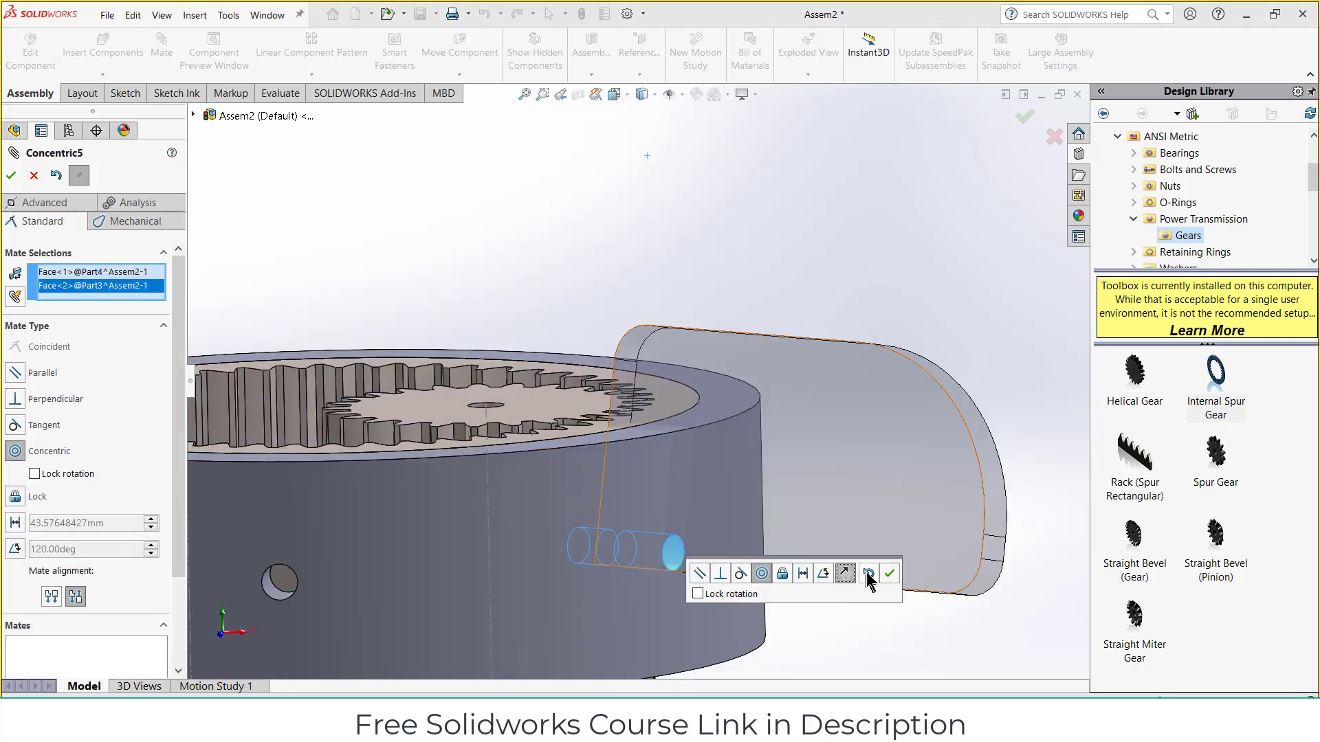
left_click(891, 577)
Step: Add a tangent mate between the blade face and the ring's outer face
left_click_drag(897, 502, 1057, 511)
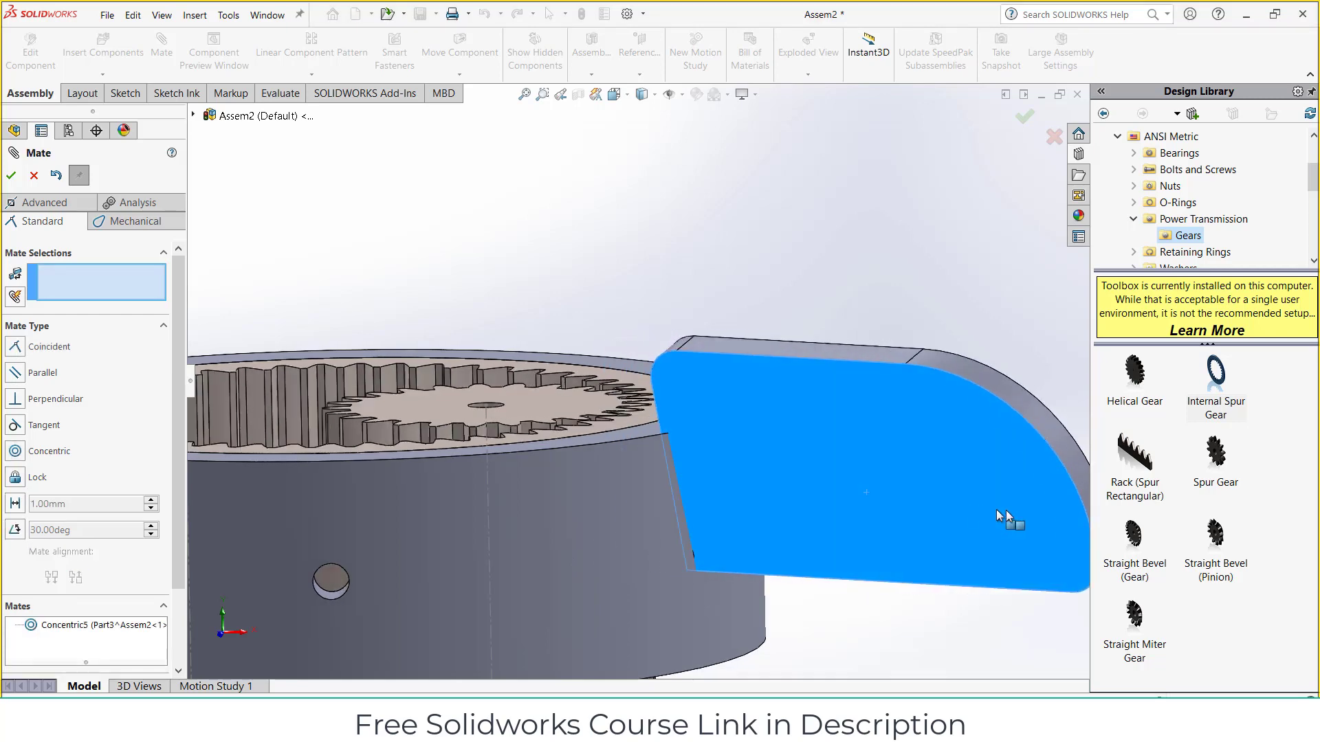
middle_click_drag(1057, 510, 767, 499)
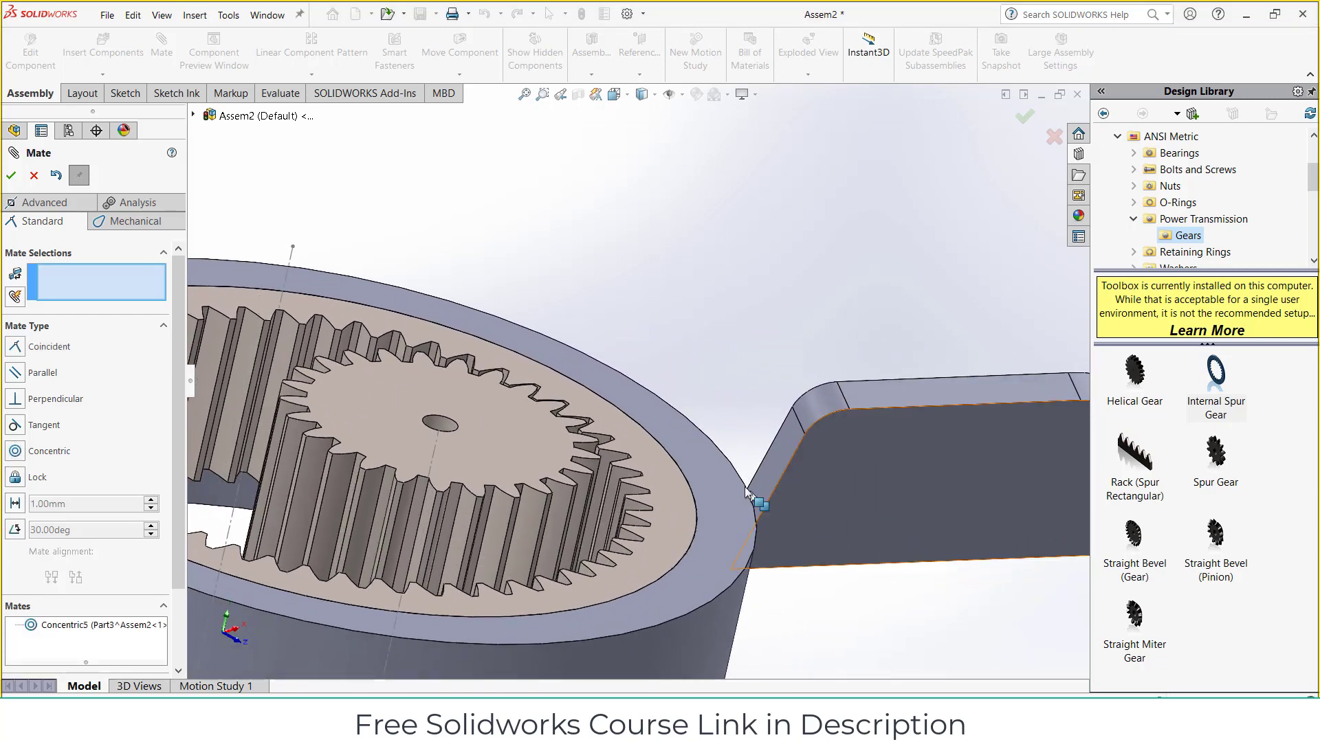
left_click(767, 500)
left_click(736, 584)
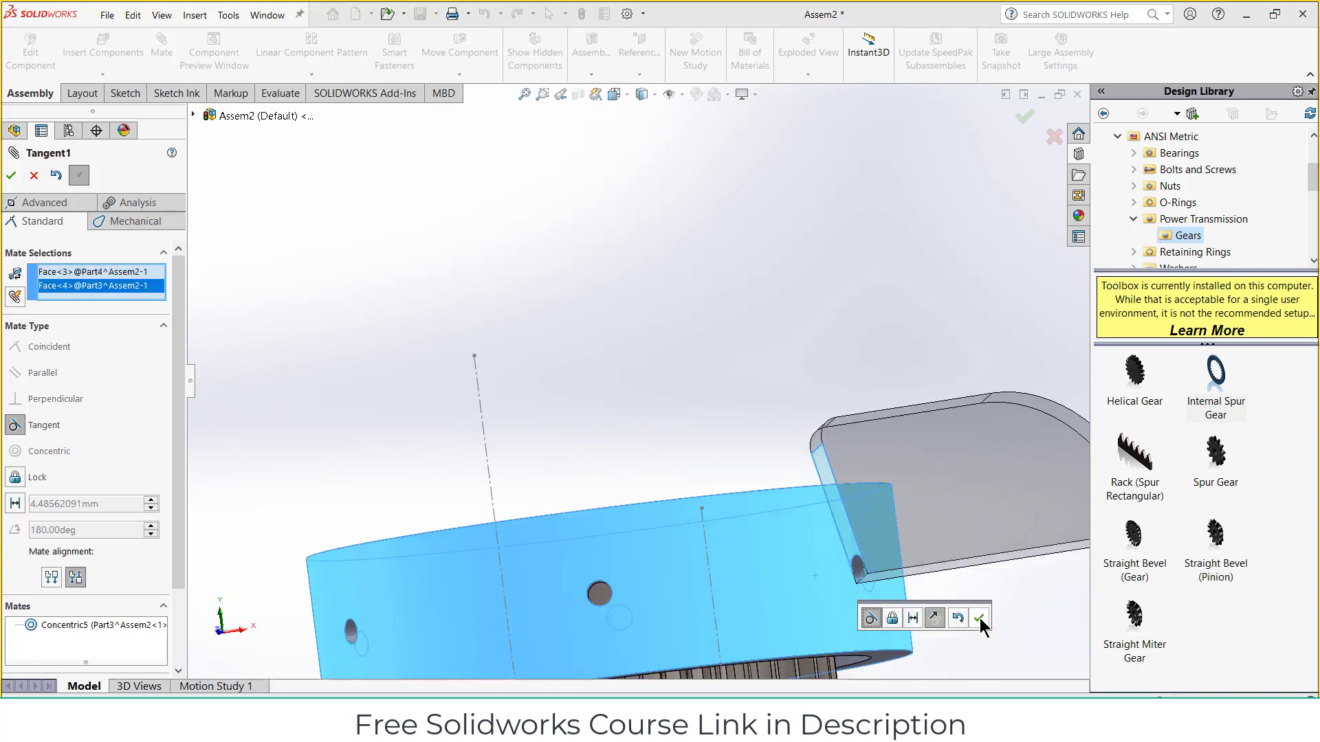
left_click(979, 617)
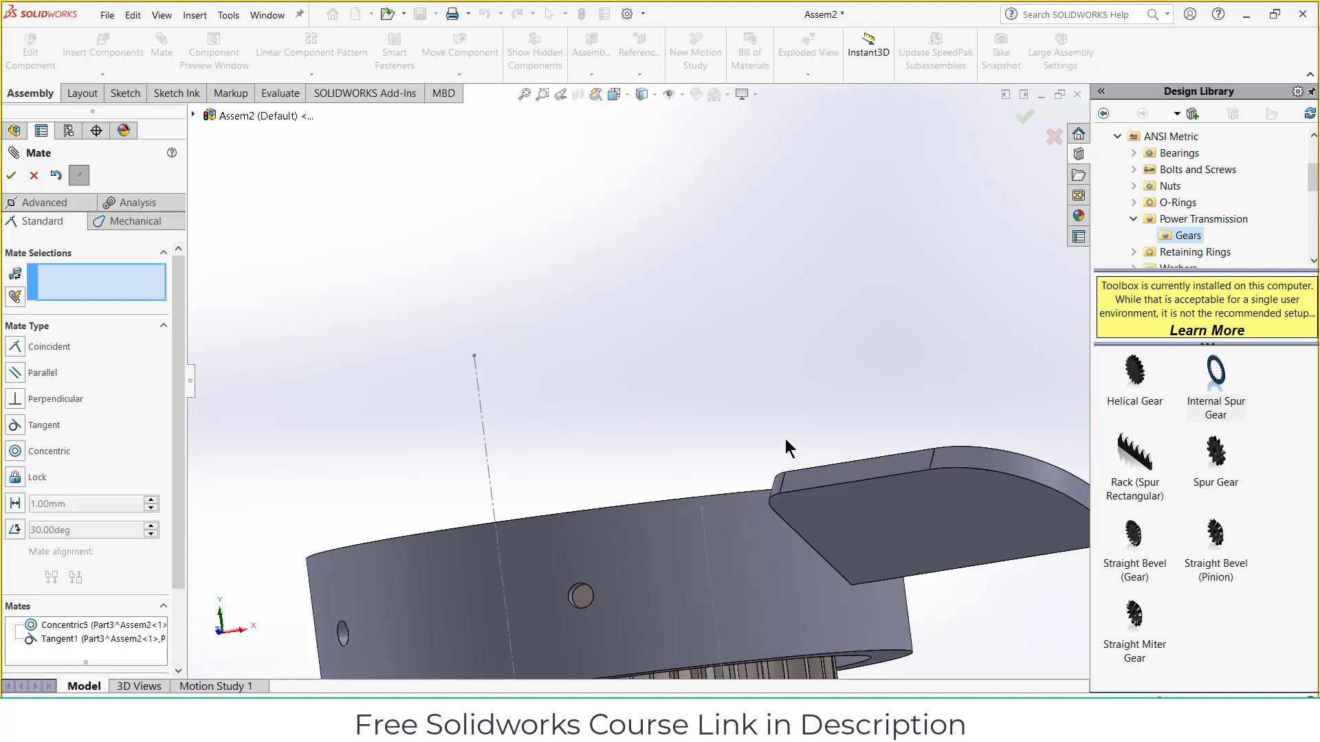
scroll(786, 437, "up", 5)
mouse_move(778, 324)
middle_mouse_down()
mouse_move(796, 380)
mouse_move(778, 487)
mouse_move(767, 440)
mouse_move(715, 368)
mouse_move(619, 378)
mouse_move(717, 391)
middle_mouse_up()
scroll(781, 465, "down", 3)
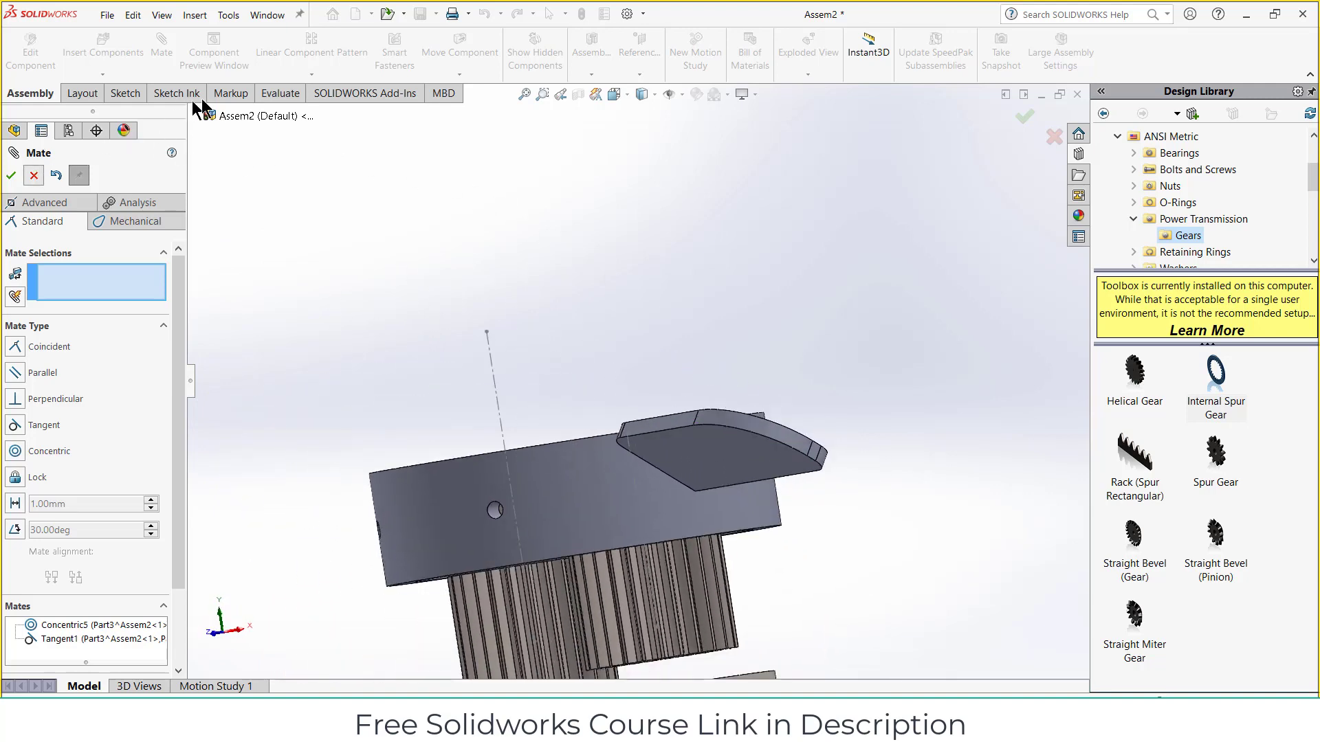
key("Escape")
Step: Circular-pattern the blade Part4 into 6 equally spaced copies over 360° about the ring's round face
left_click(311, 74)
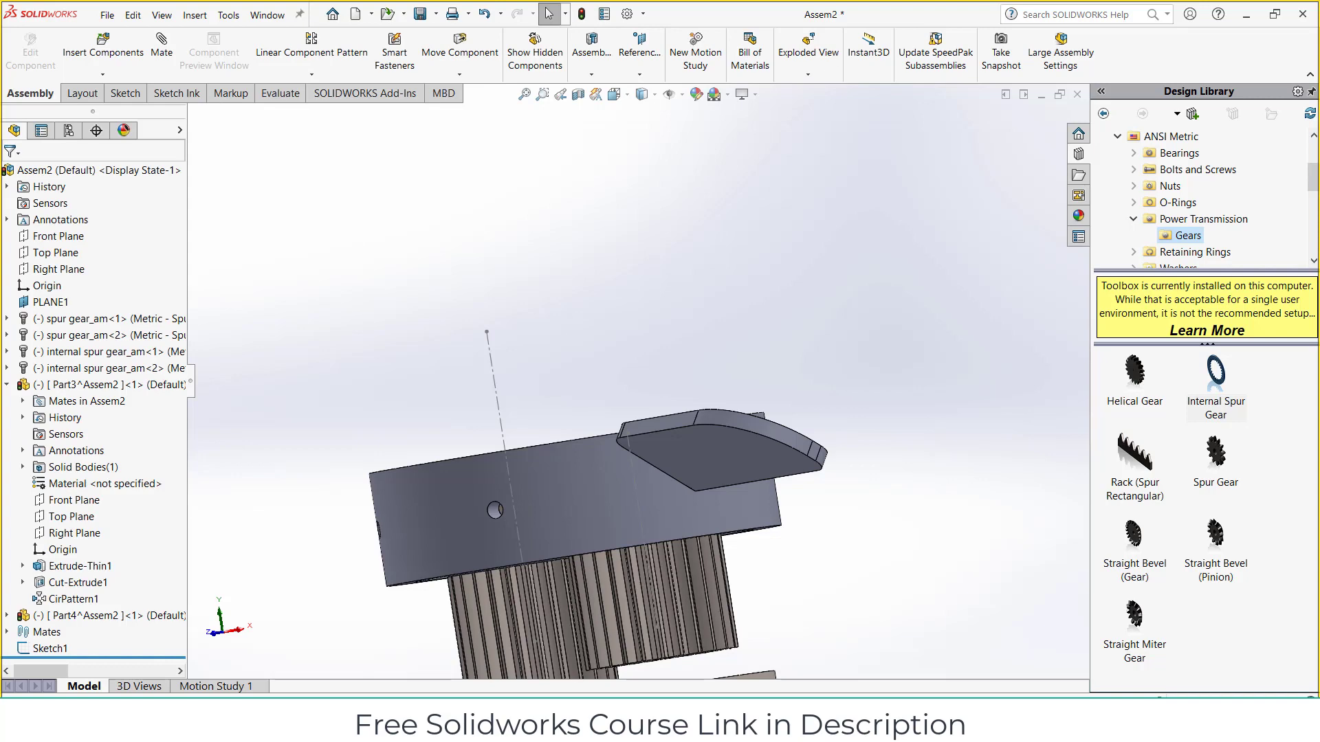
left_click(311, 75)
left_click(318, 111)
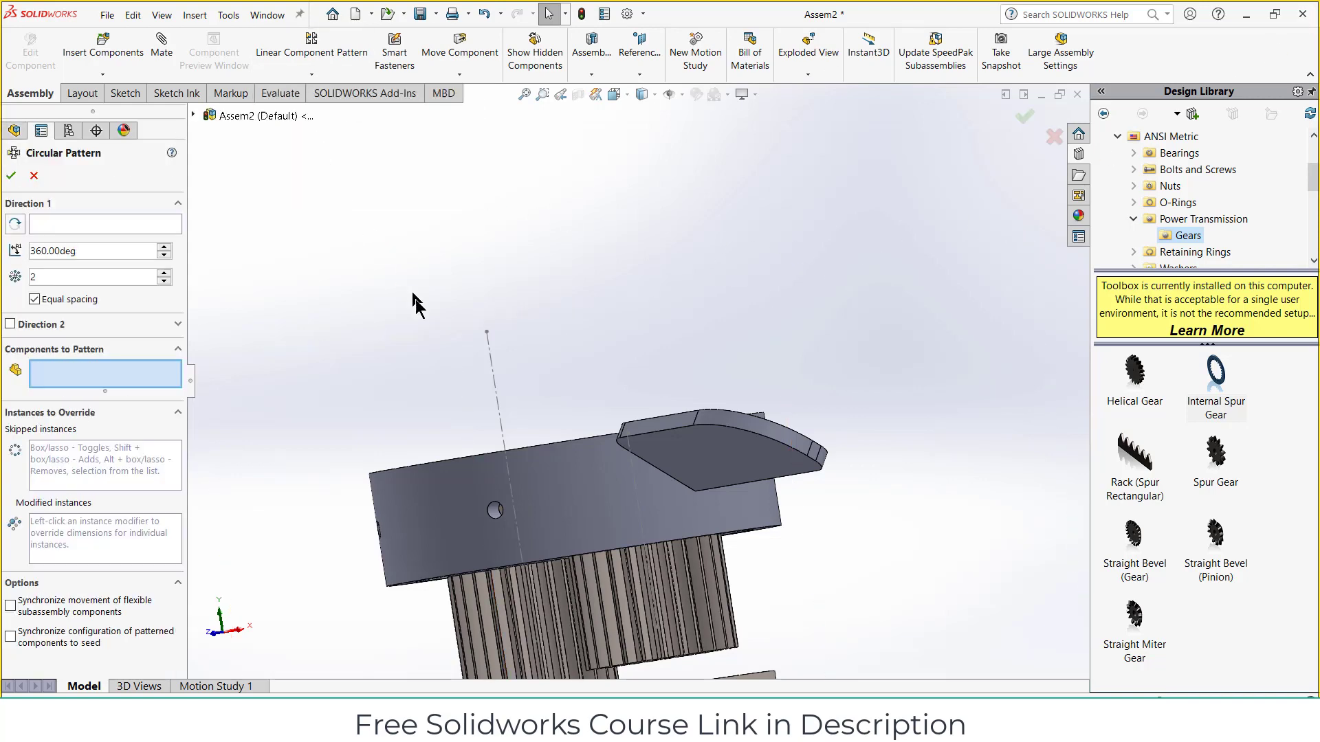
left_click(605, 493)
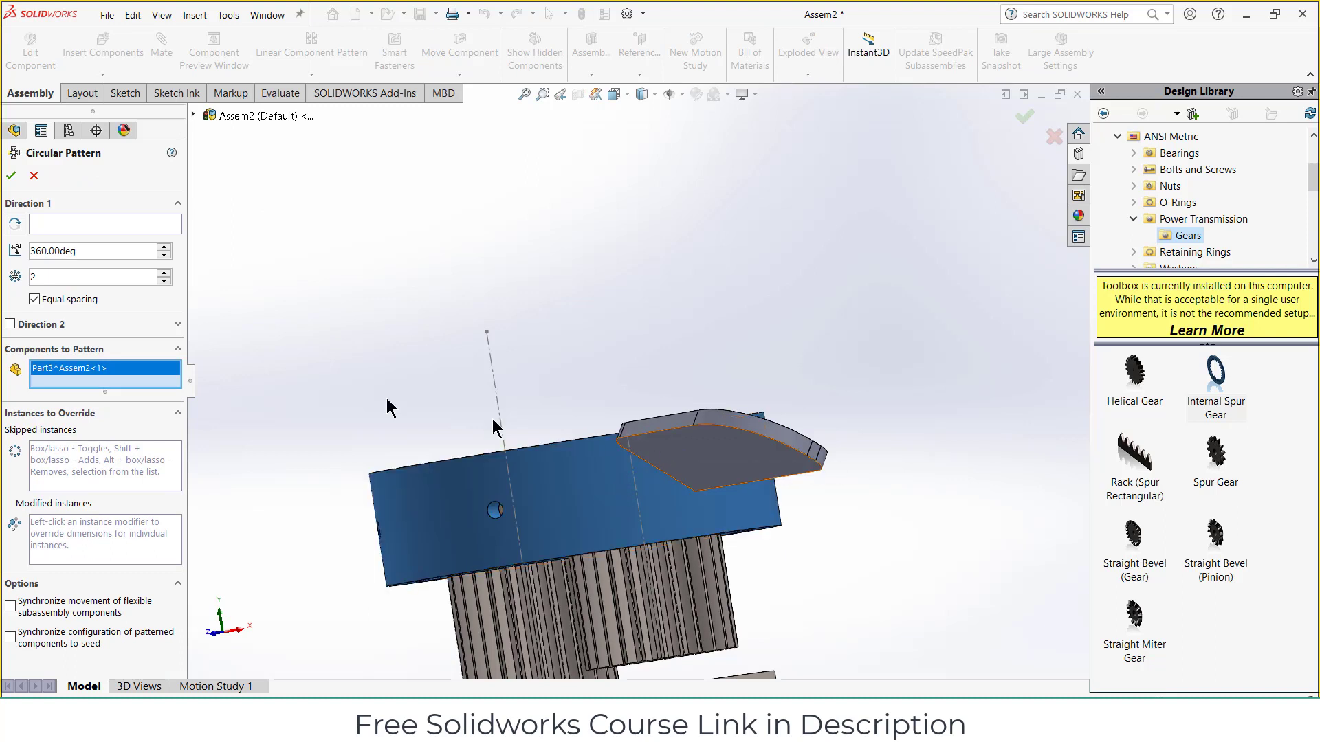
right_click(121, 376)
left_click(165, 383)
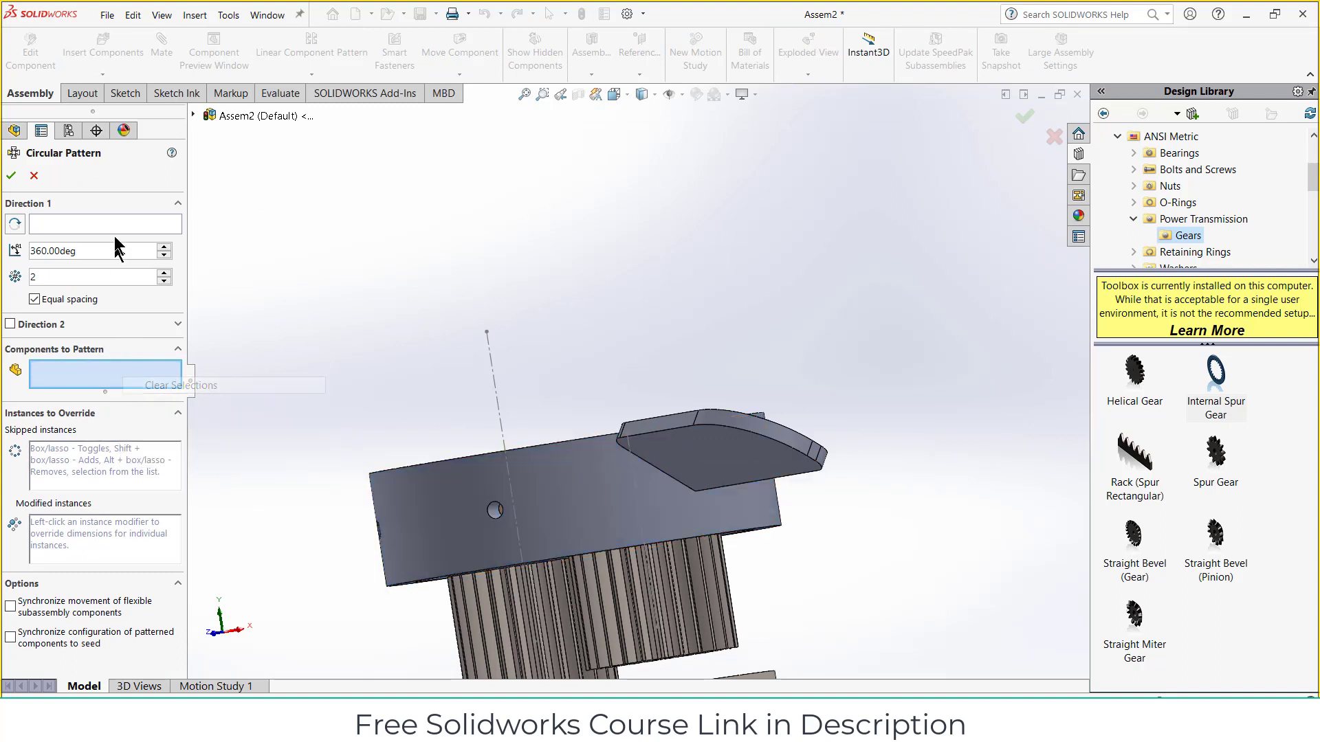
left_click(114, 228)
left_click(634, 517)
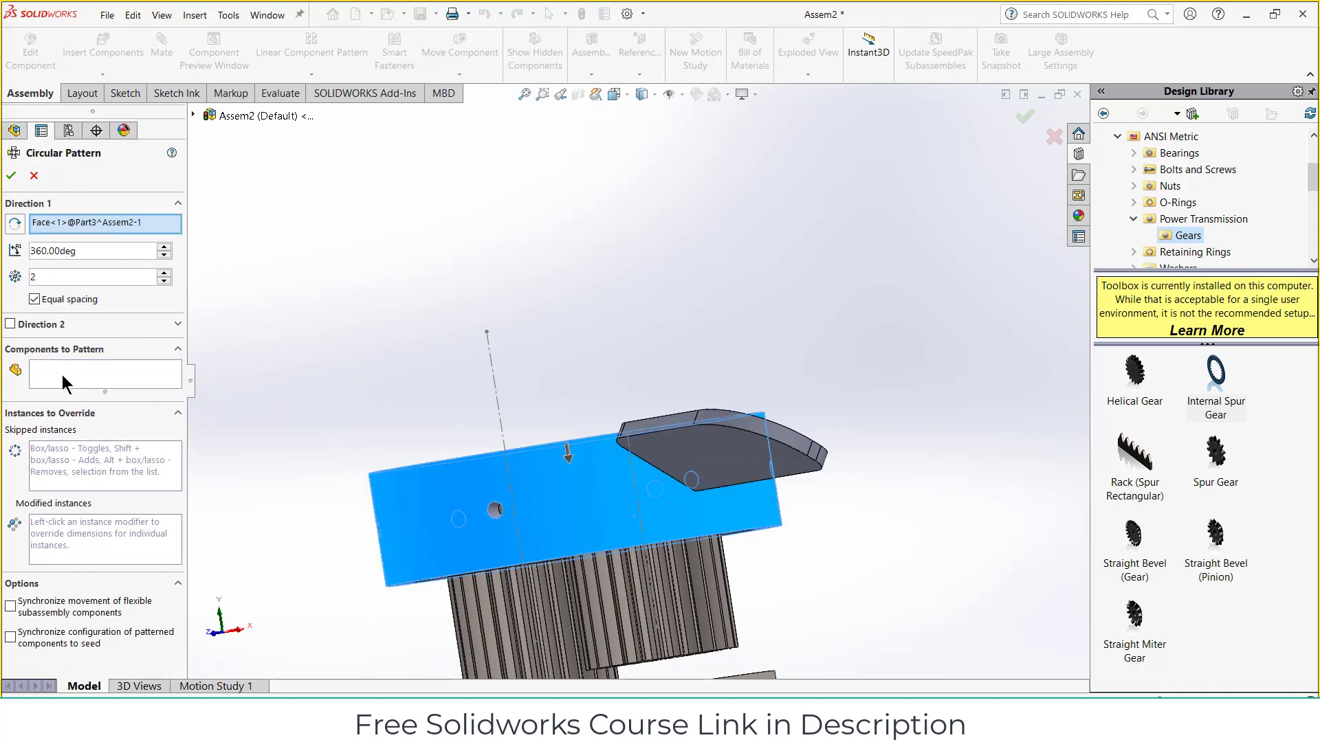
left_click(761, 452)
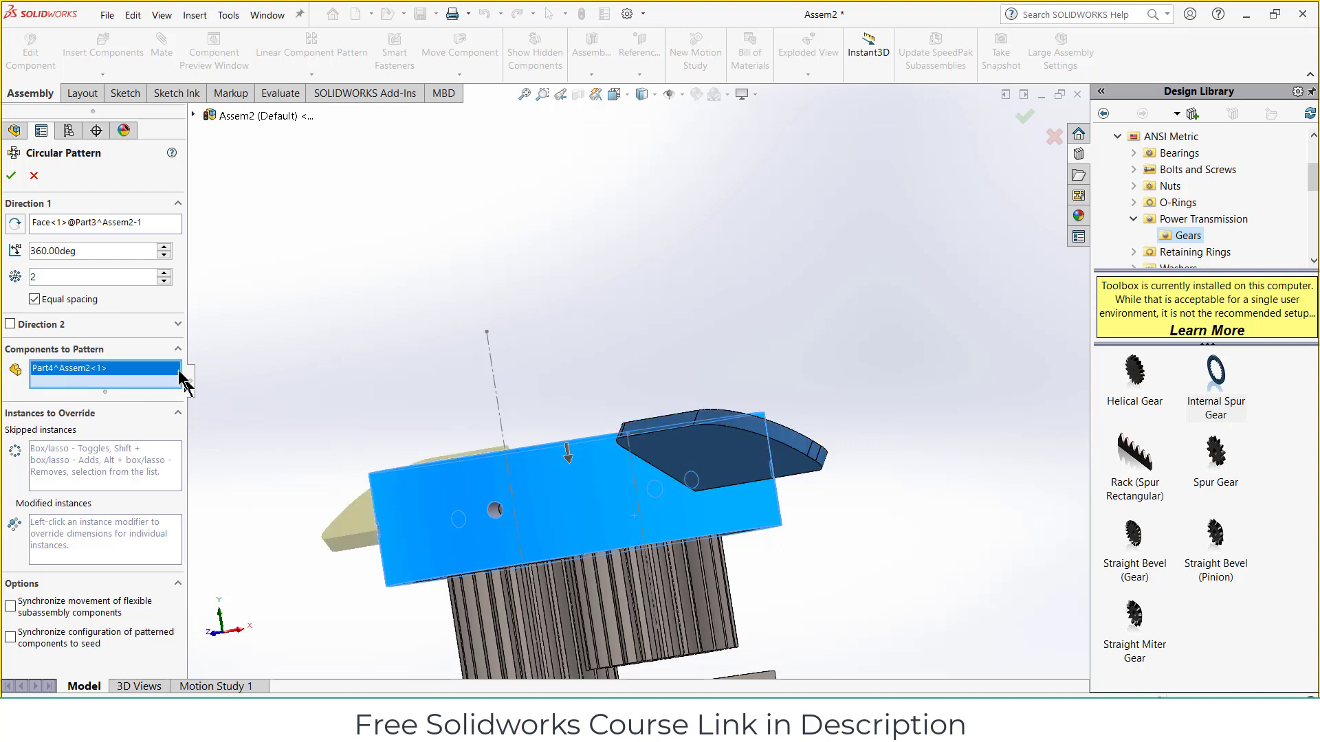
left_click(164, 273)
left_click(163, 273)
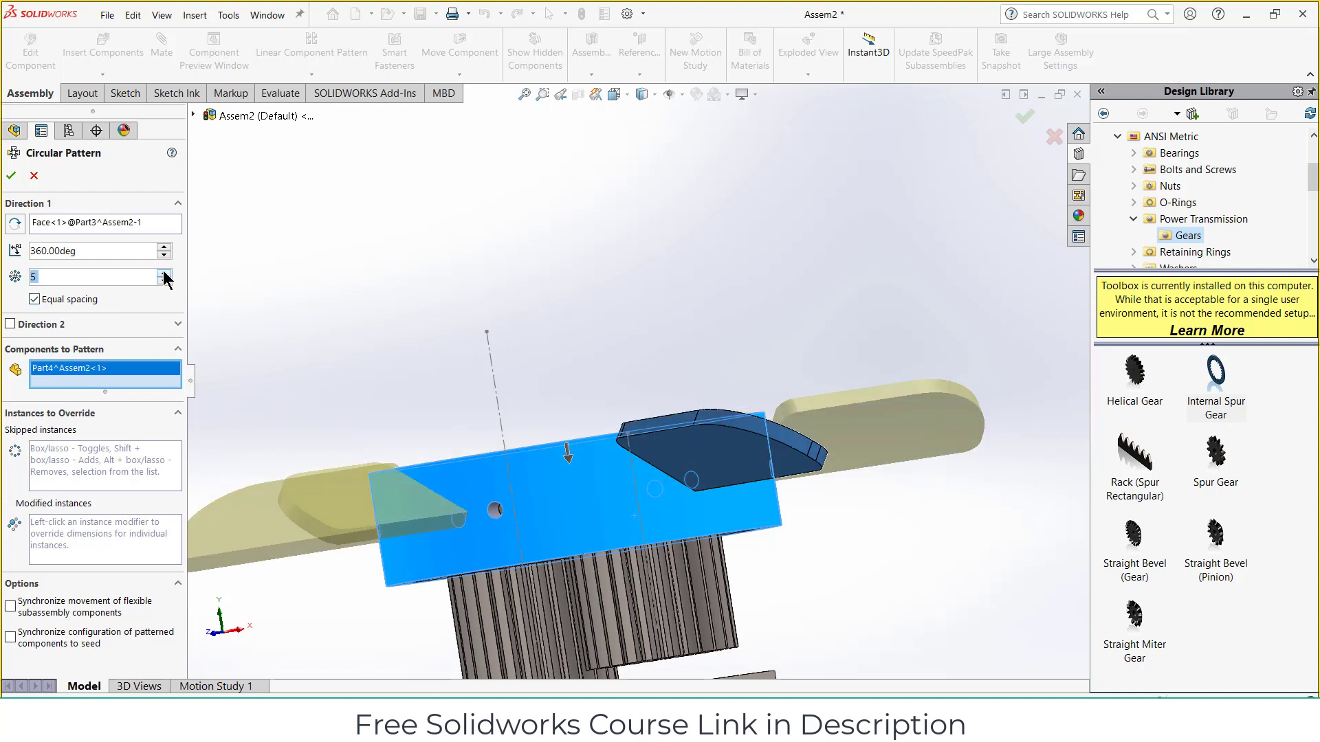
left_click(163, 273)
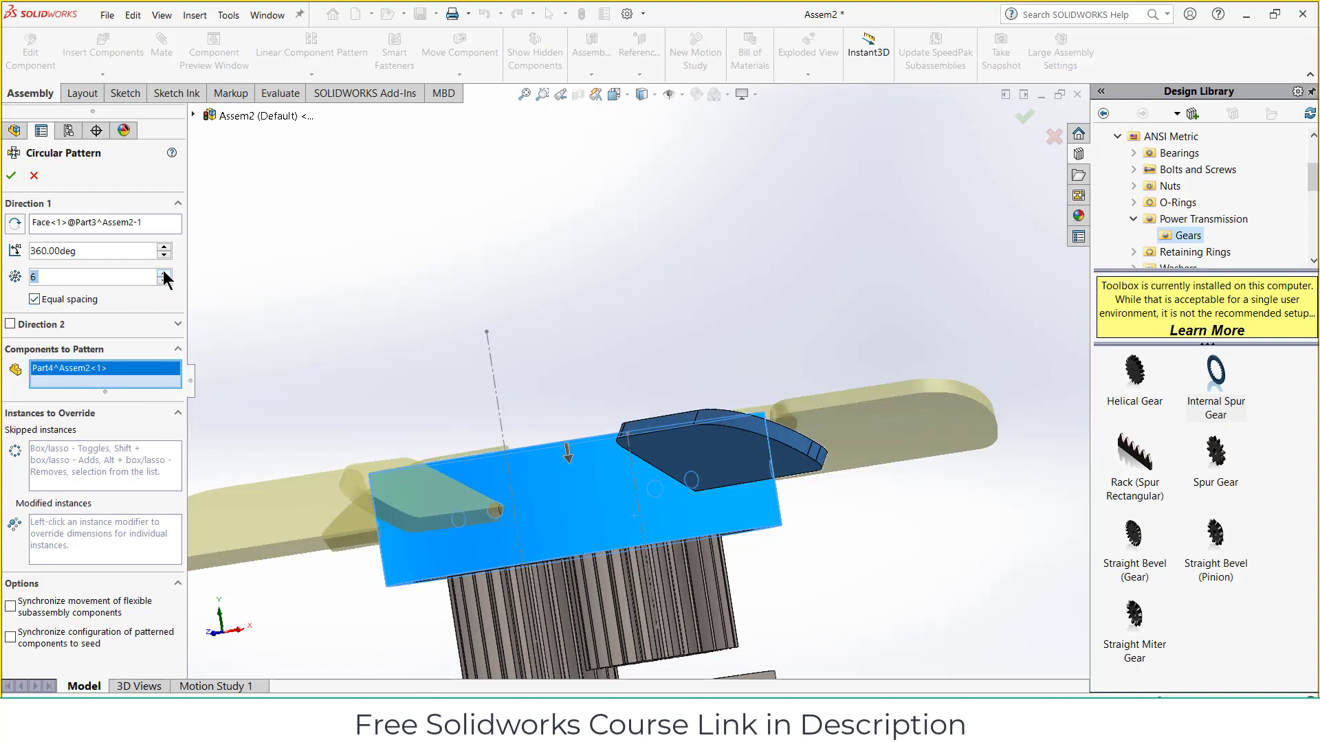
left_click(11, 176)
Step: Copy the hub ring and mate it concentric with the second internal spur gear
middle_click_drag(469, 350, 527, 278)
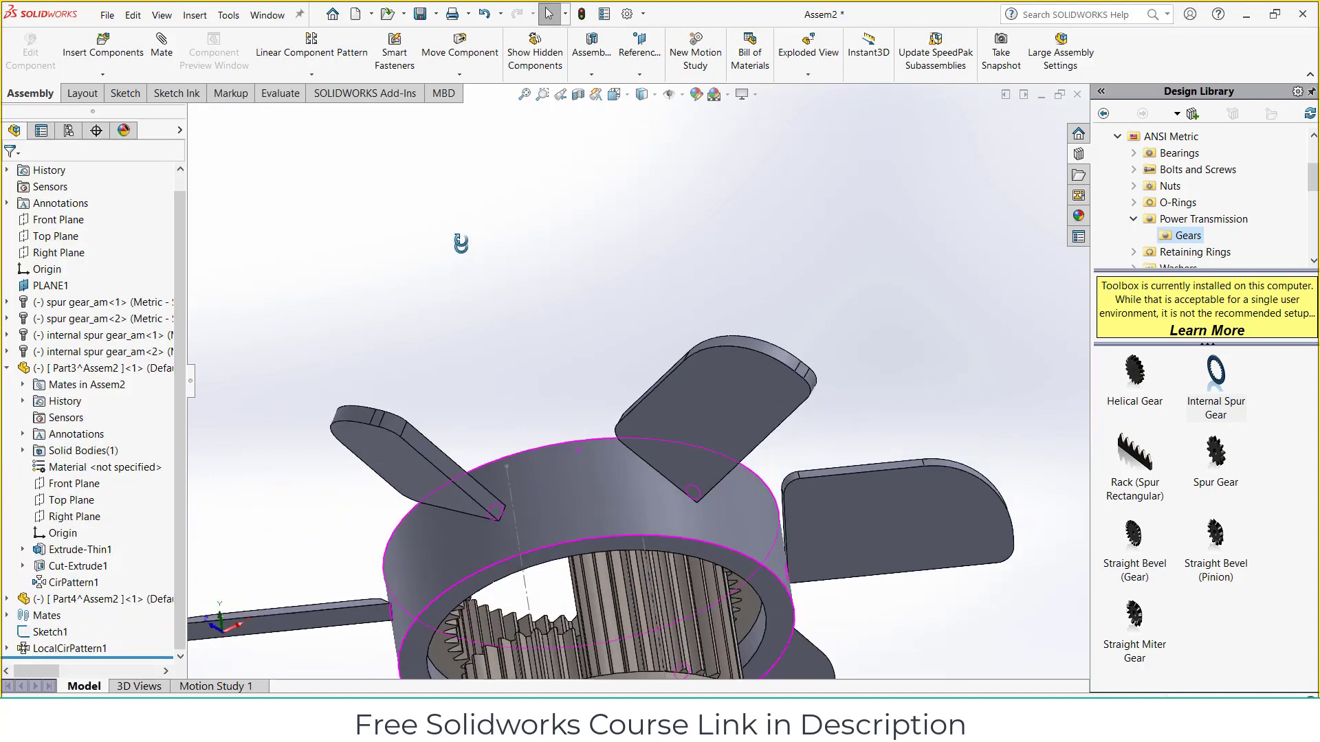
scroll(528, 278, "up", 3)
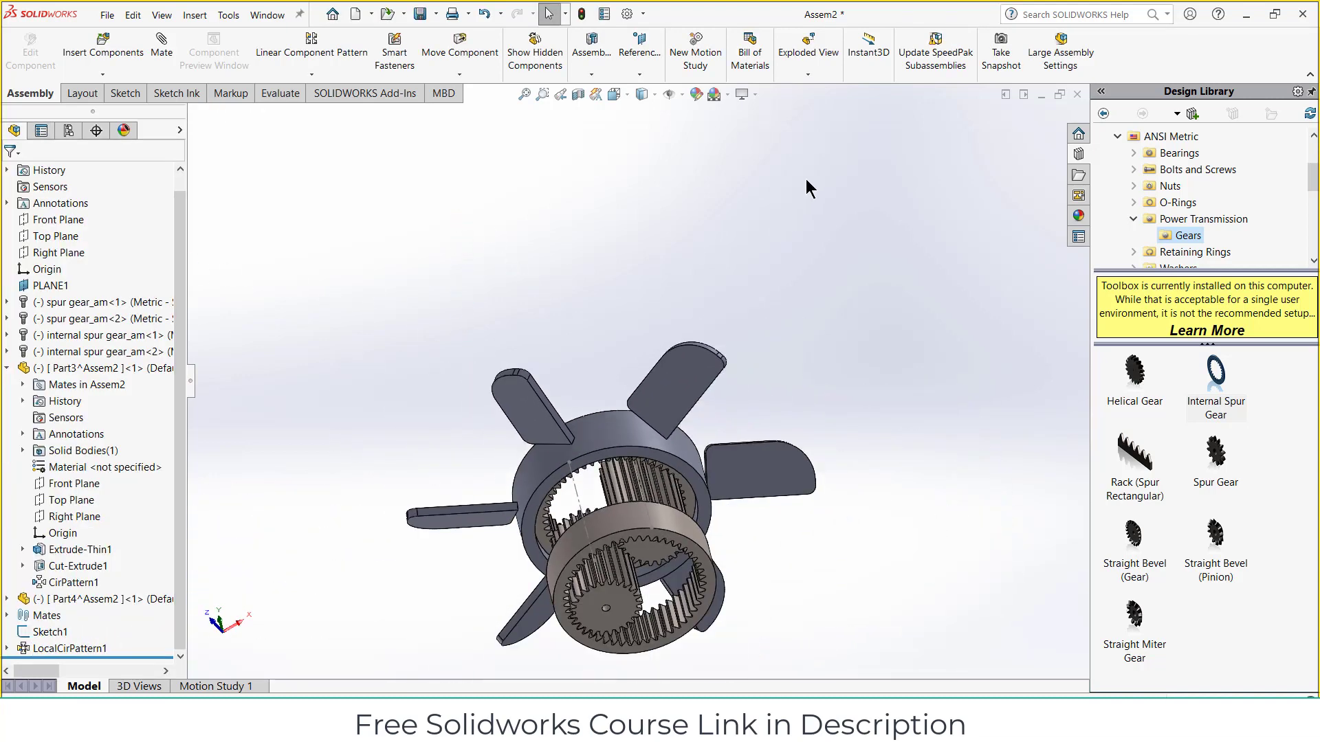
left_click_drag(618, 447, 774, 259, "ctrl")
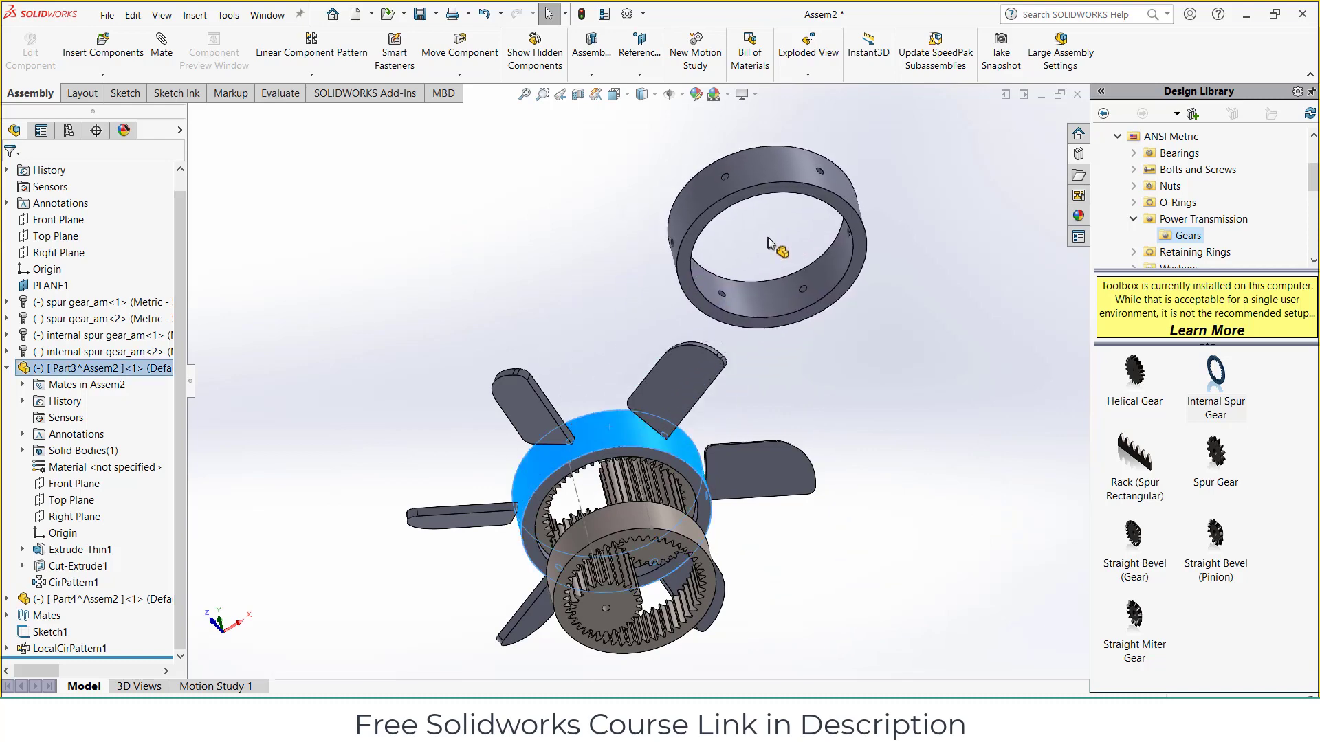
left_click_drag(899, 378, 901, 382, "ctrl")
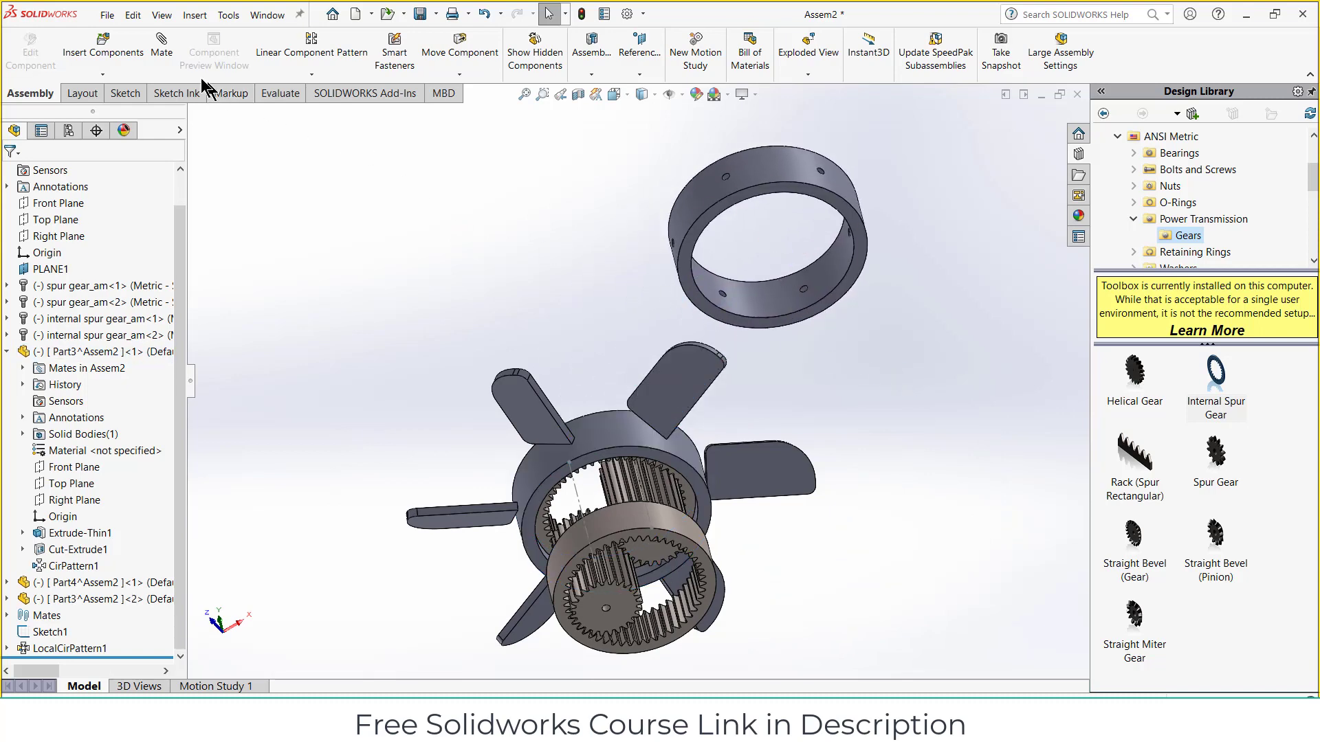
left_click(777, 306)
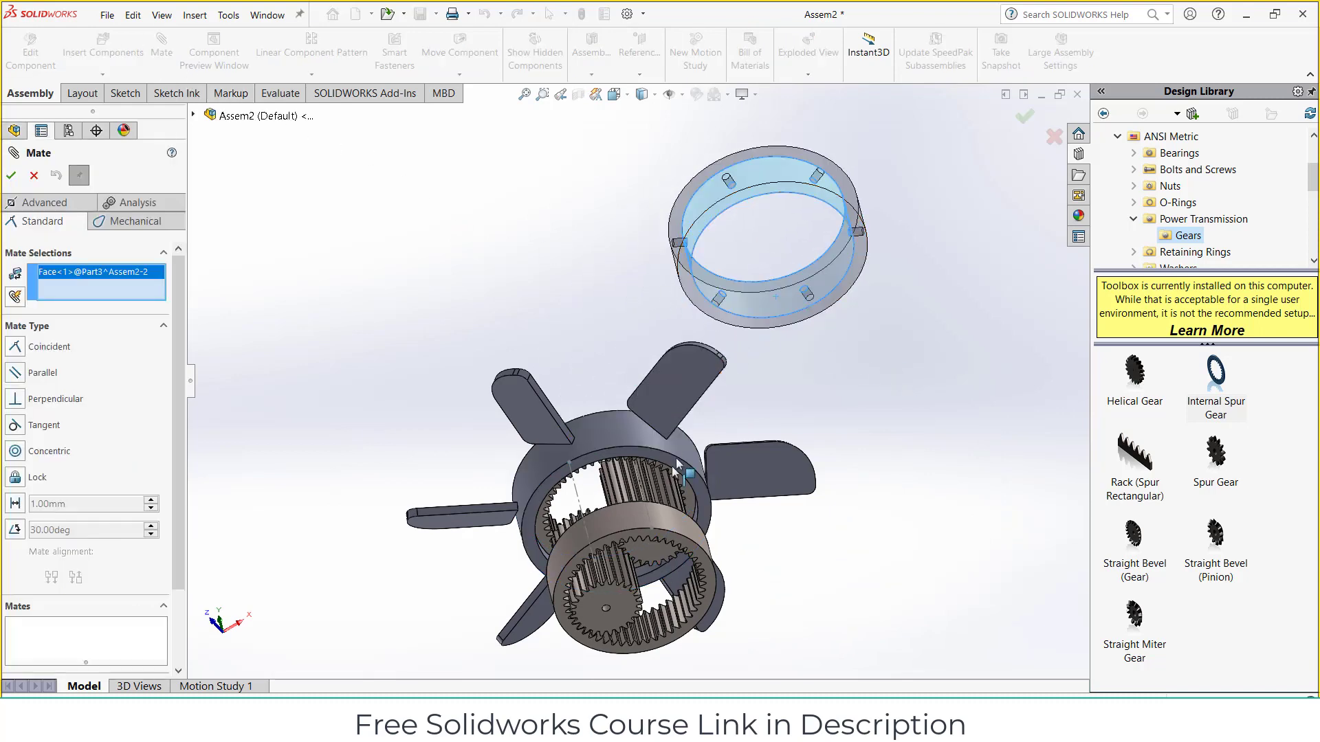
left_click(657, 522)
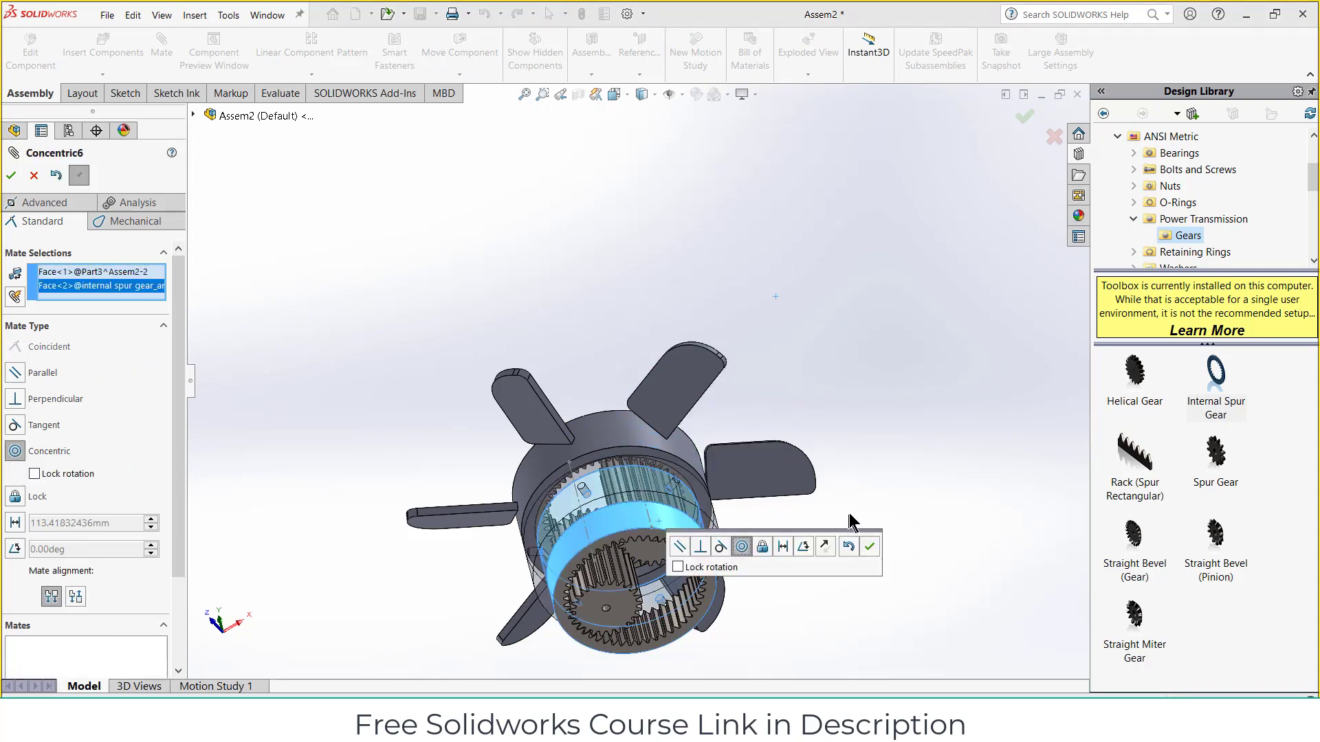
left_click(871, 548)
Step: Make the new ring's end face coincident with the internal gear face
scroll(726, 517, "down", 3)
left_click(646, 543)
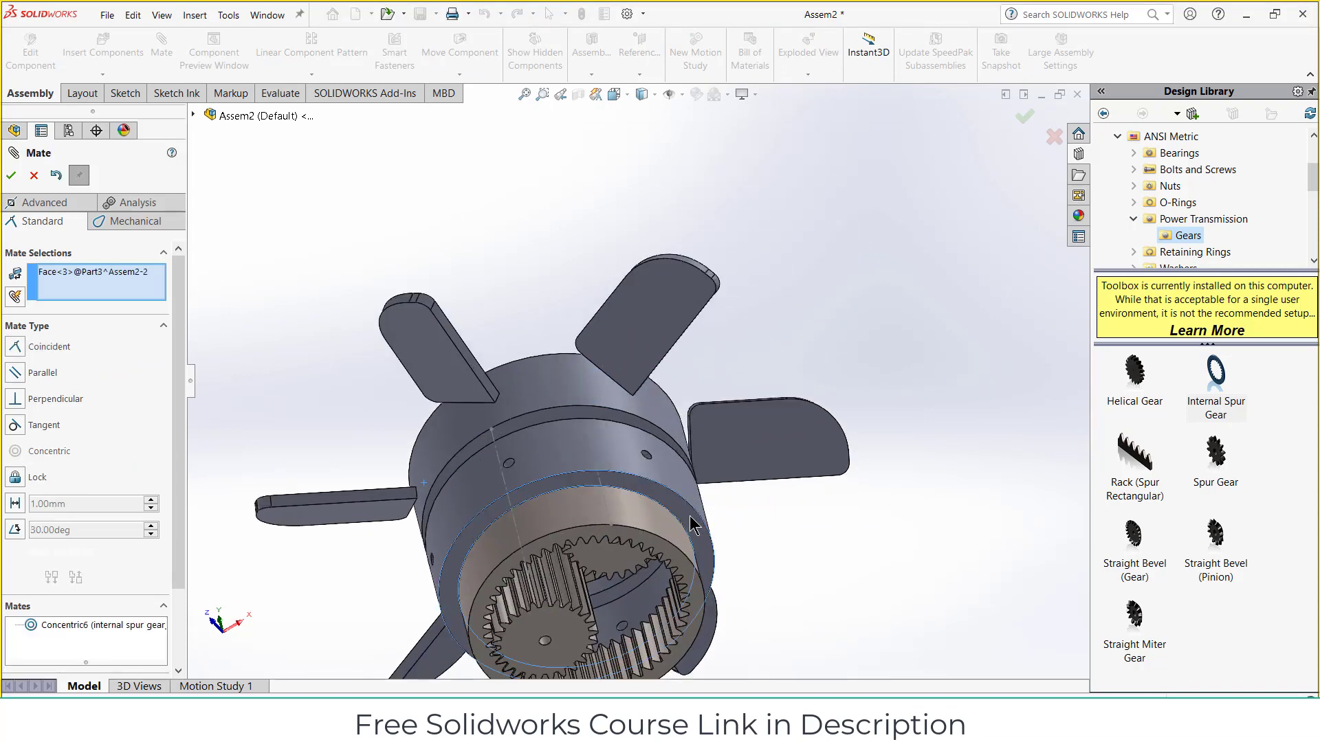
left_click(567, 546)
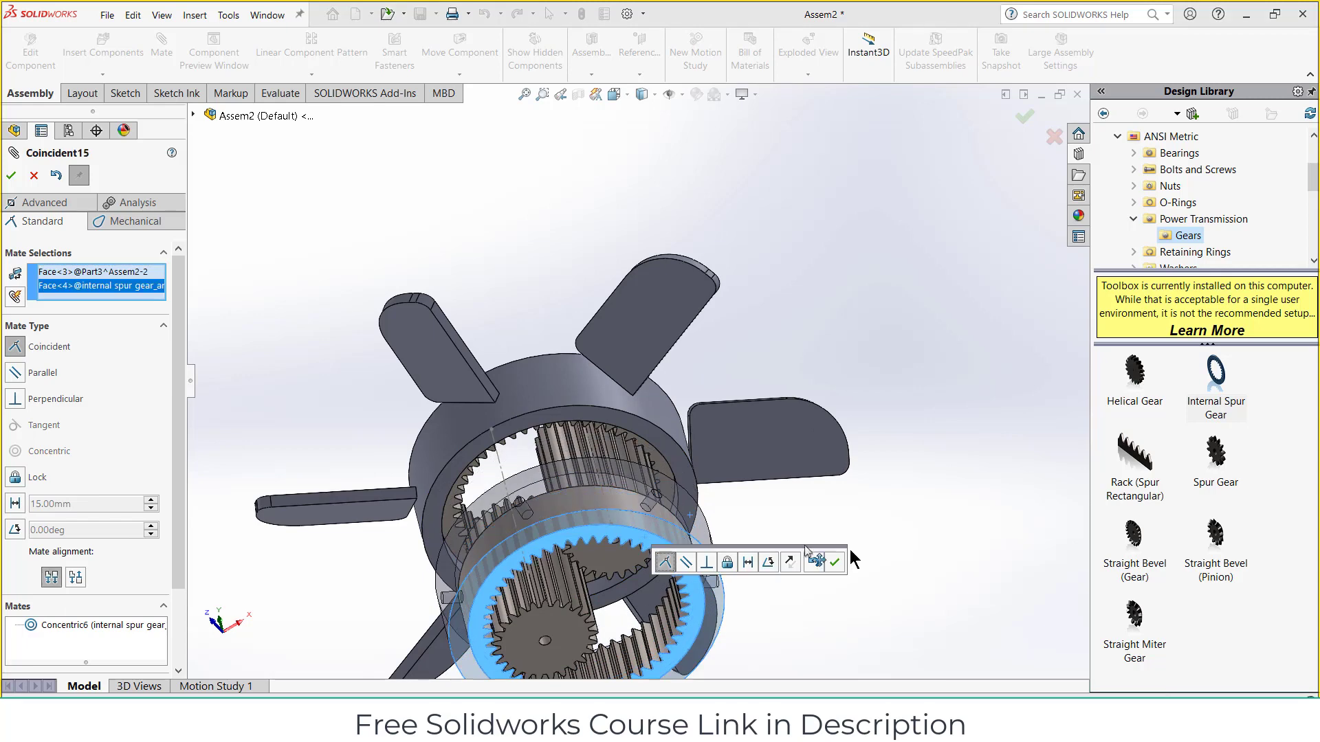
left_click(836, 562)
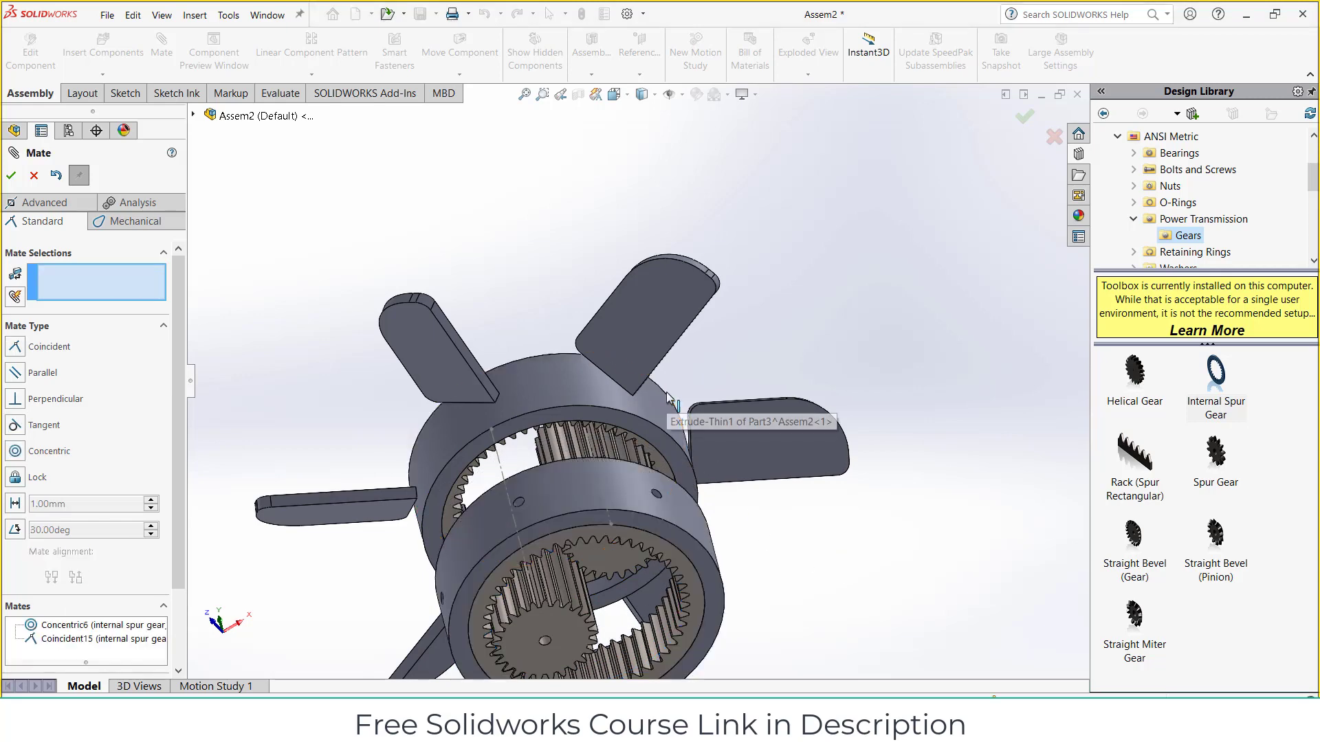
left_click(34, 175)
Step: Copy a blade and position it near the second ring
left_click_drag(634, 337, 909, 308, "ctrl")
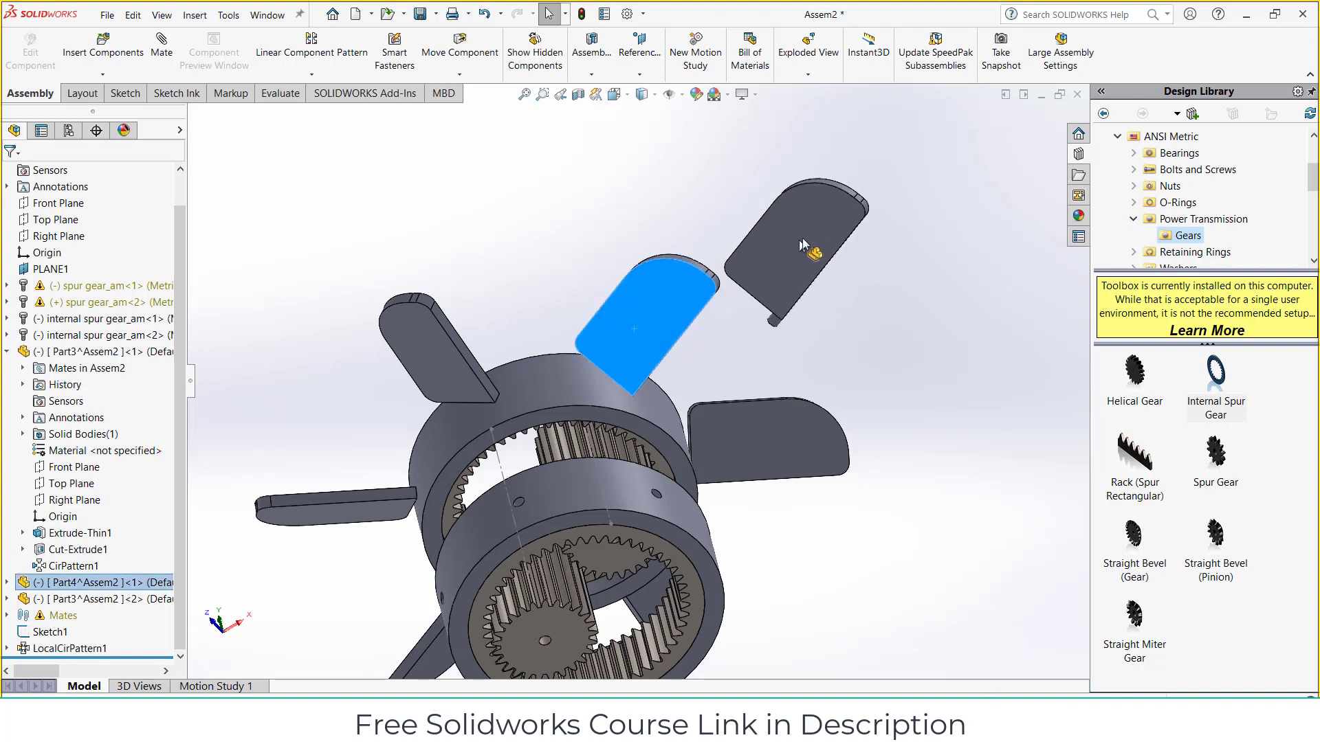
left_click(914, 316)
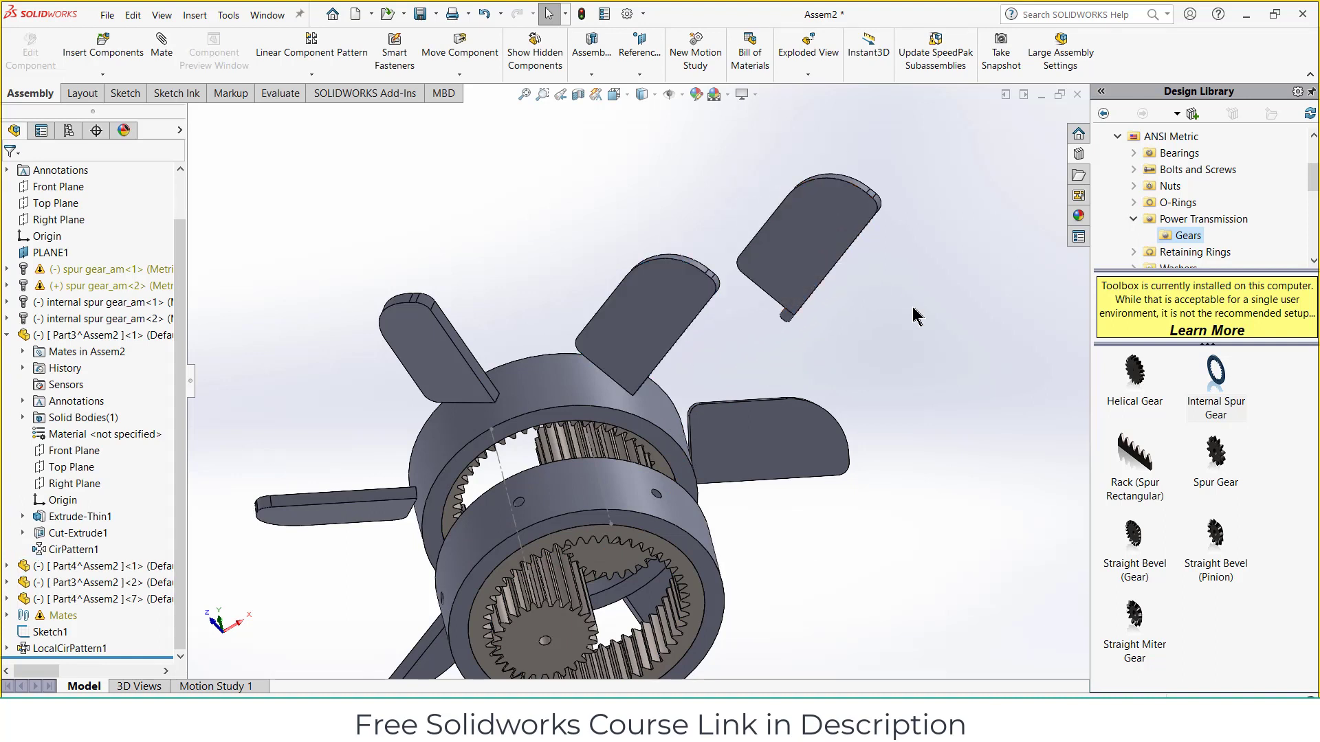
left_click(827, 268)
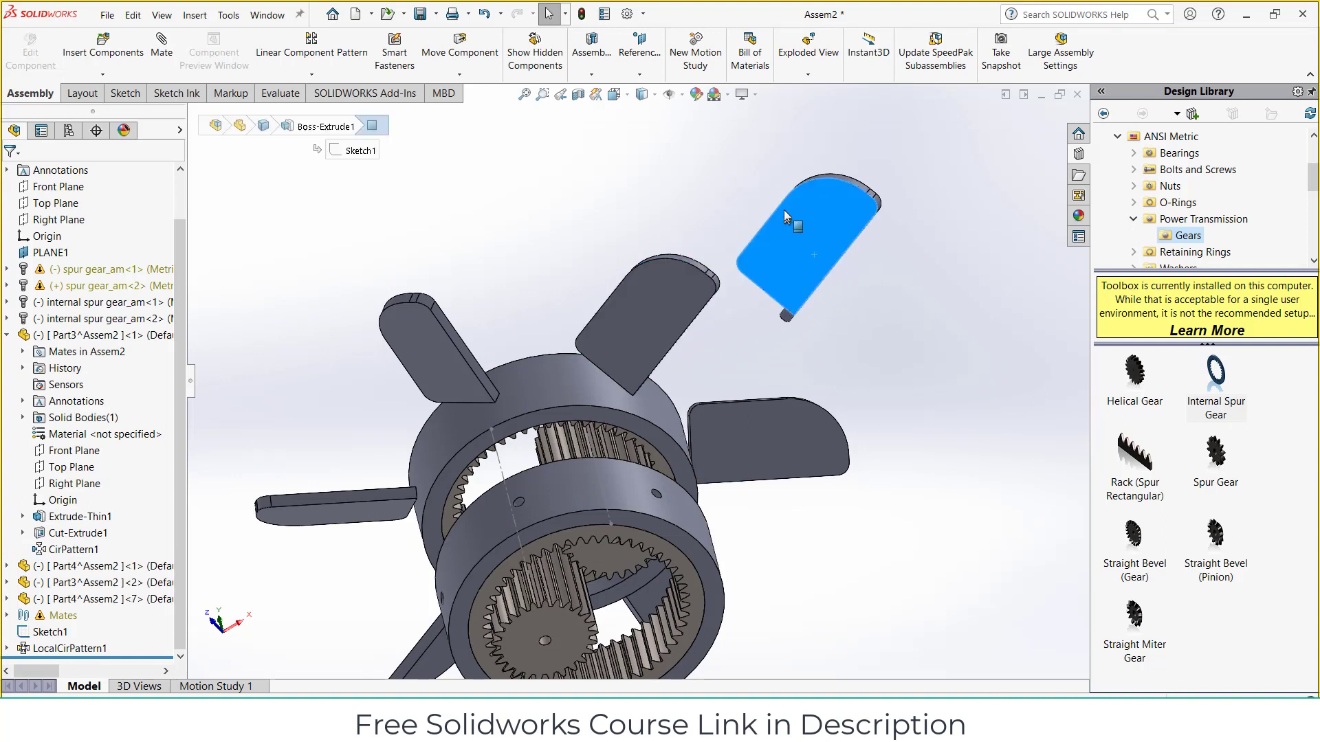
left_click(67, 605)
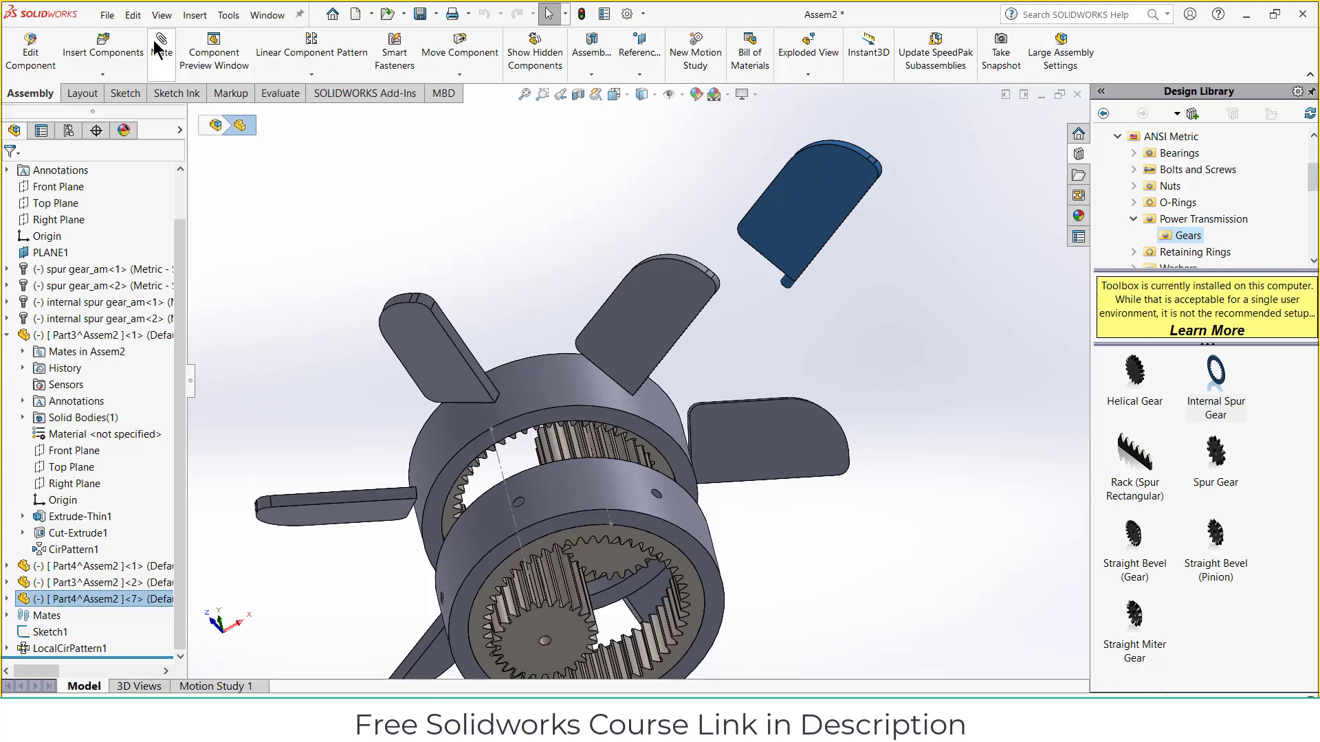
scroll(749, 285, "down", 5)
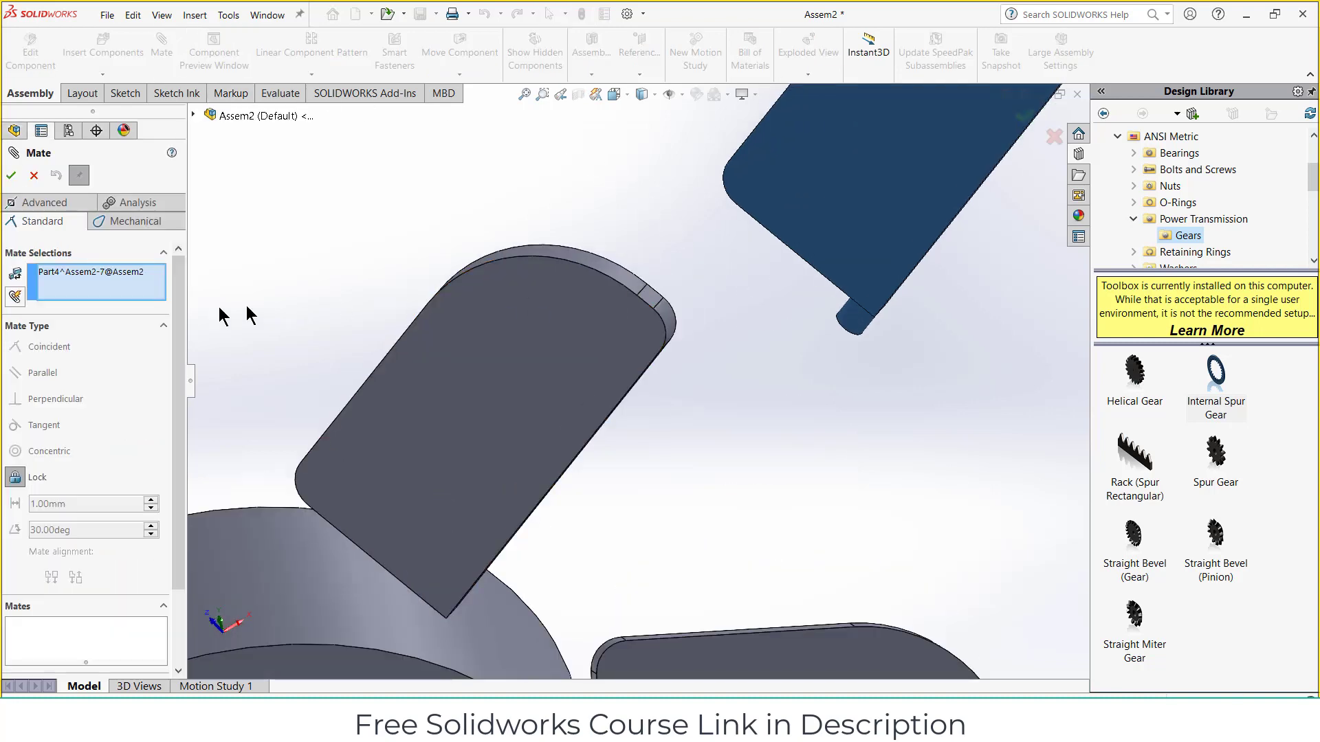
right_click(154, 275)
left_click(175, 292)
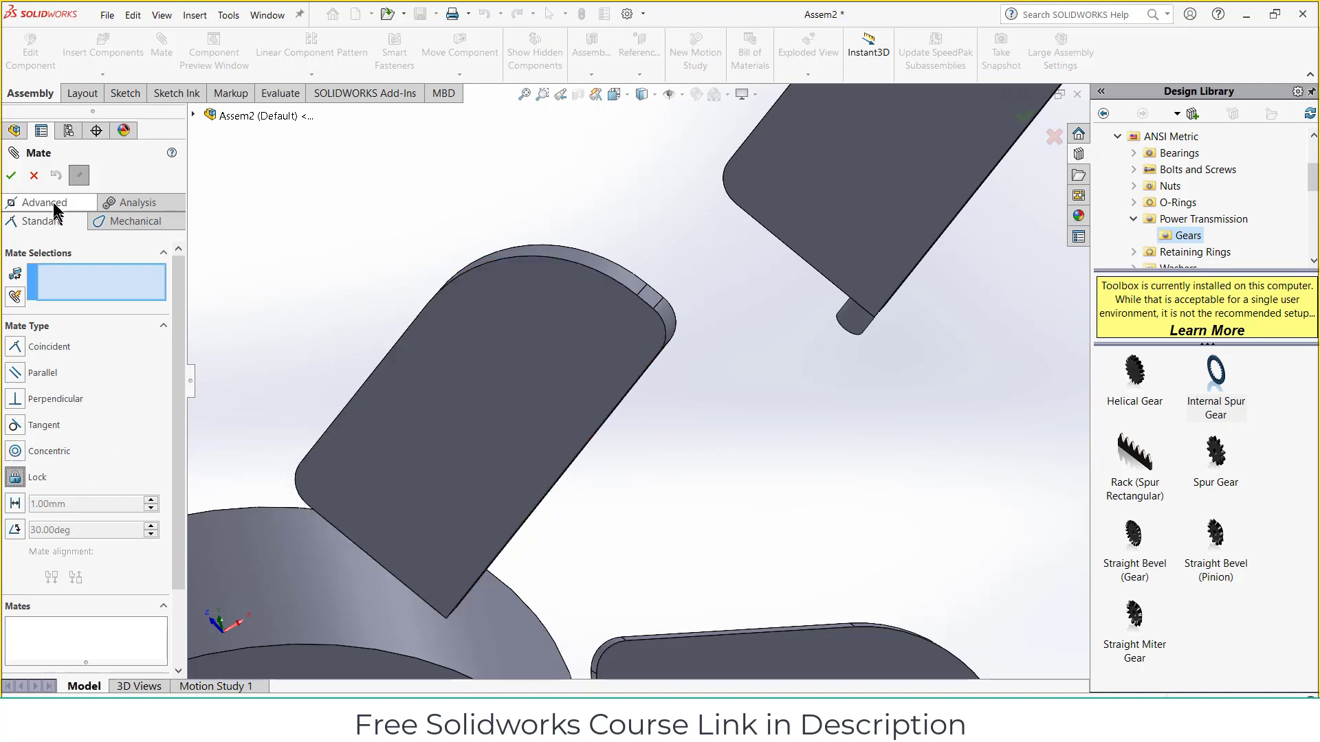
left_click(33, 175)
left_click_drag(898, 200, 877, 224)
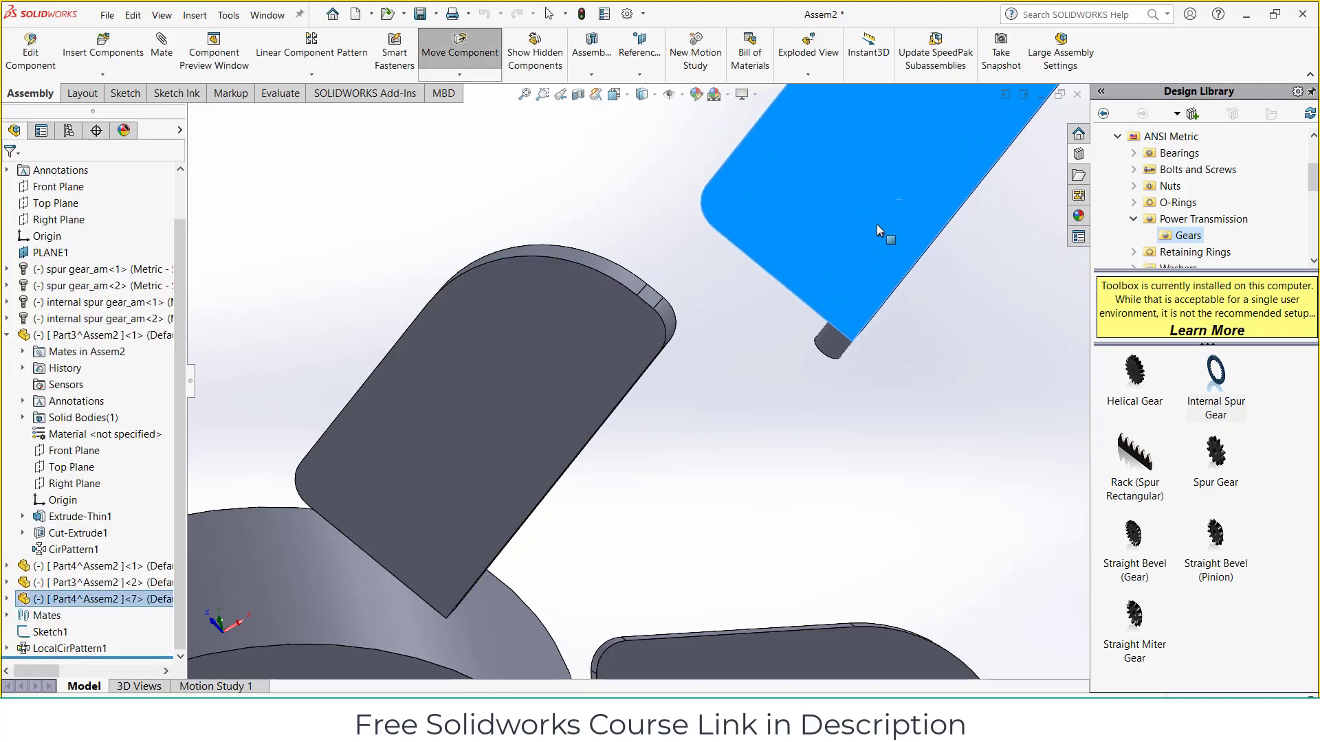
left_click(455, 135)
left_click(104, 47)
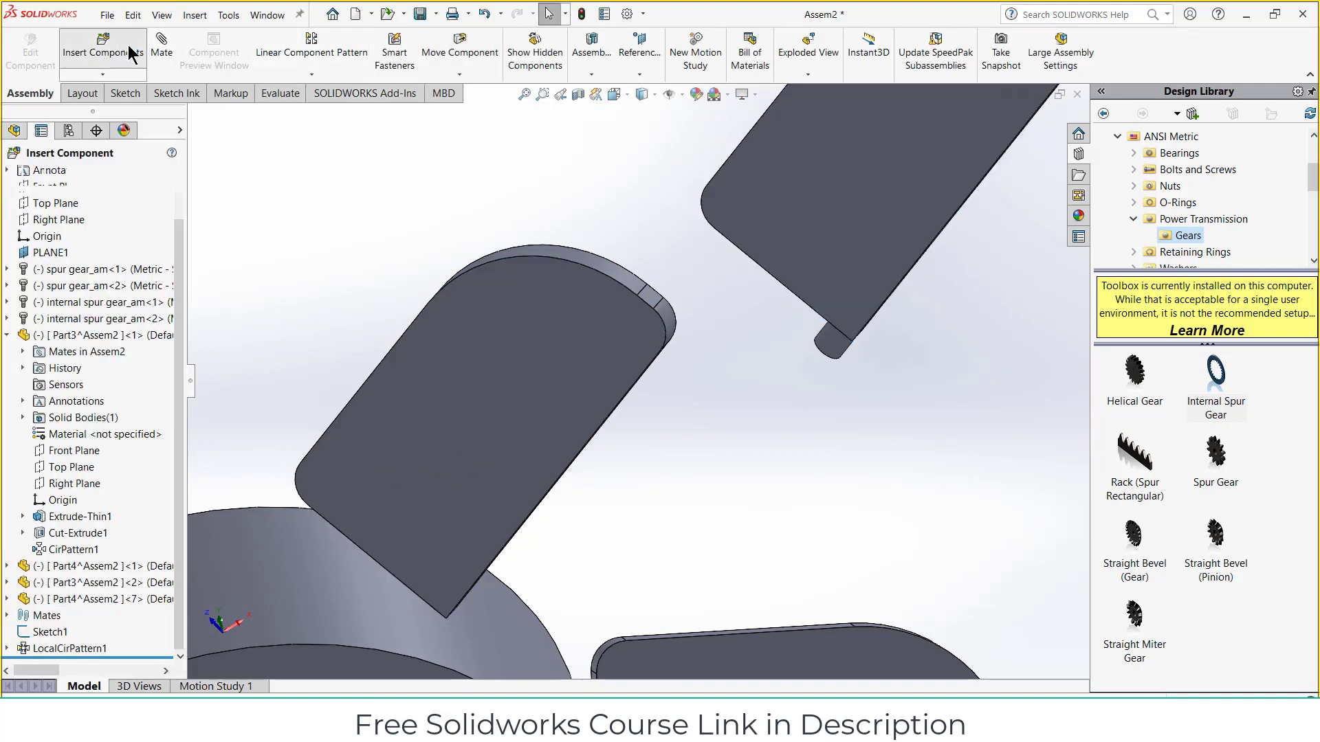
left_click(32, 178)
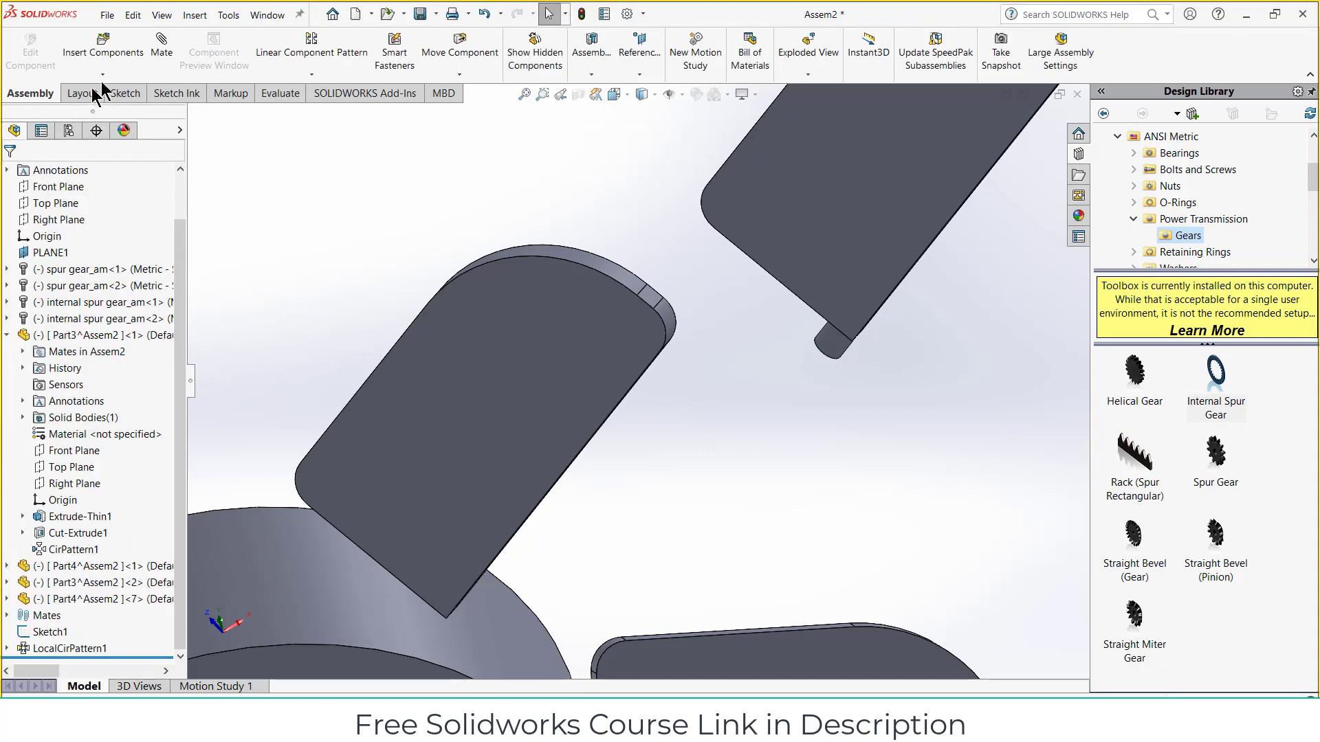
Step: Mate the copied blade's hinge pin concentric with the hinge hole on Part3<2>
left_click(829, 333)
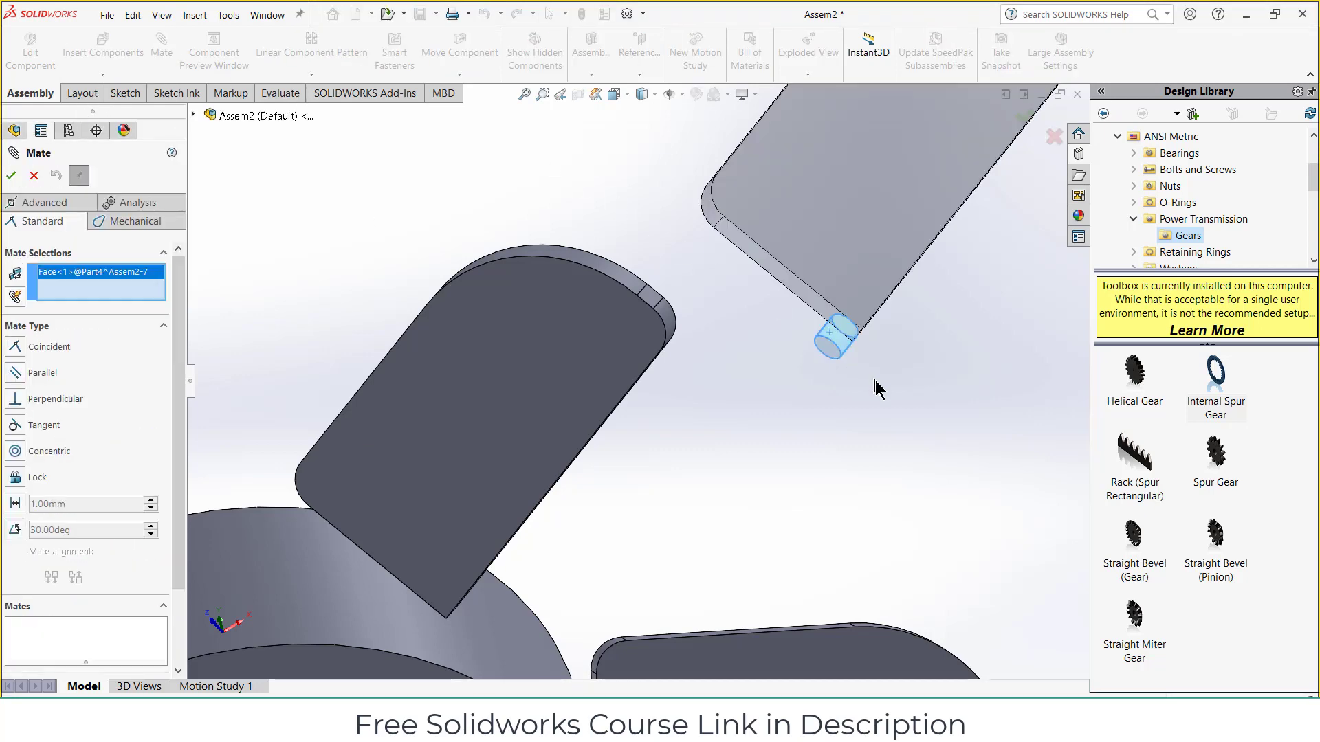
scroll(852, 413, "up", 3)
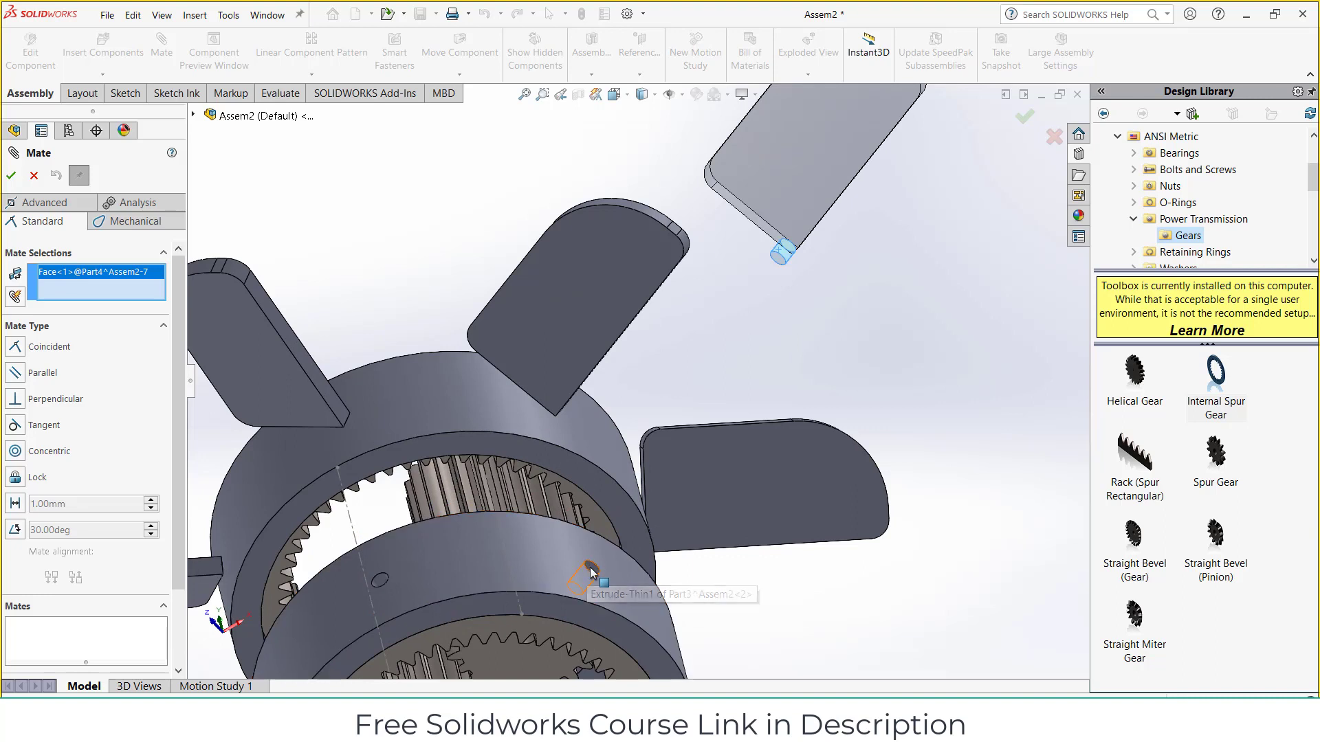
left_click(591, 569)
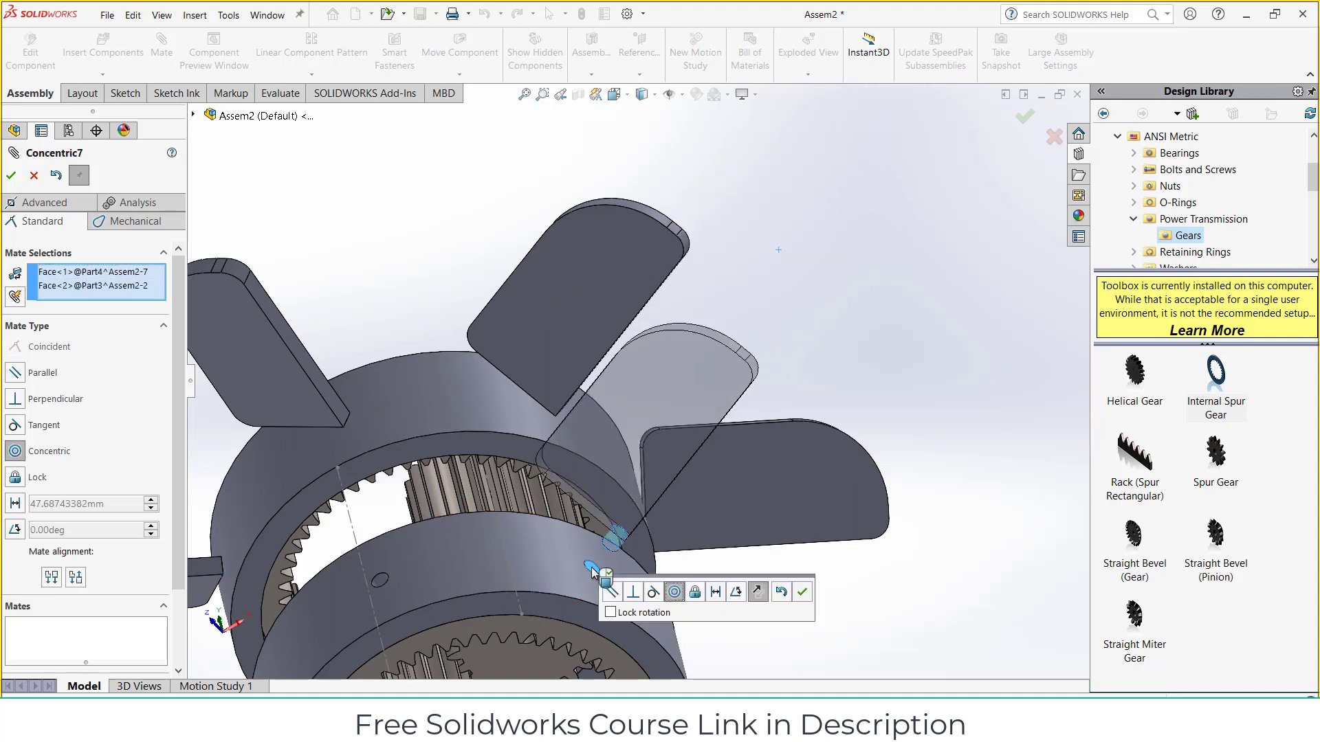
left_click(802, 592)
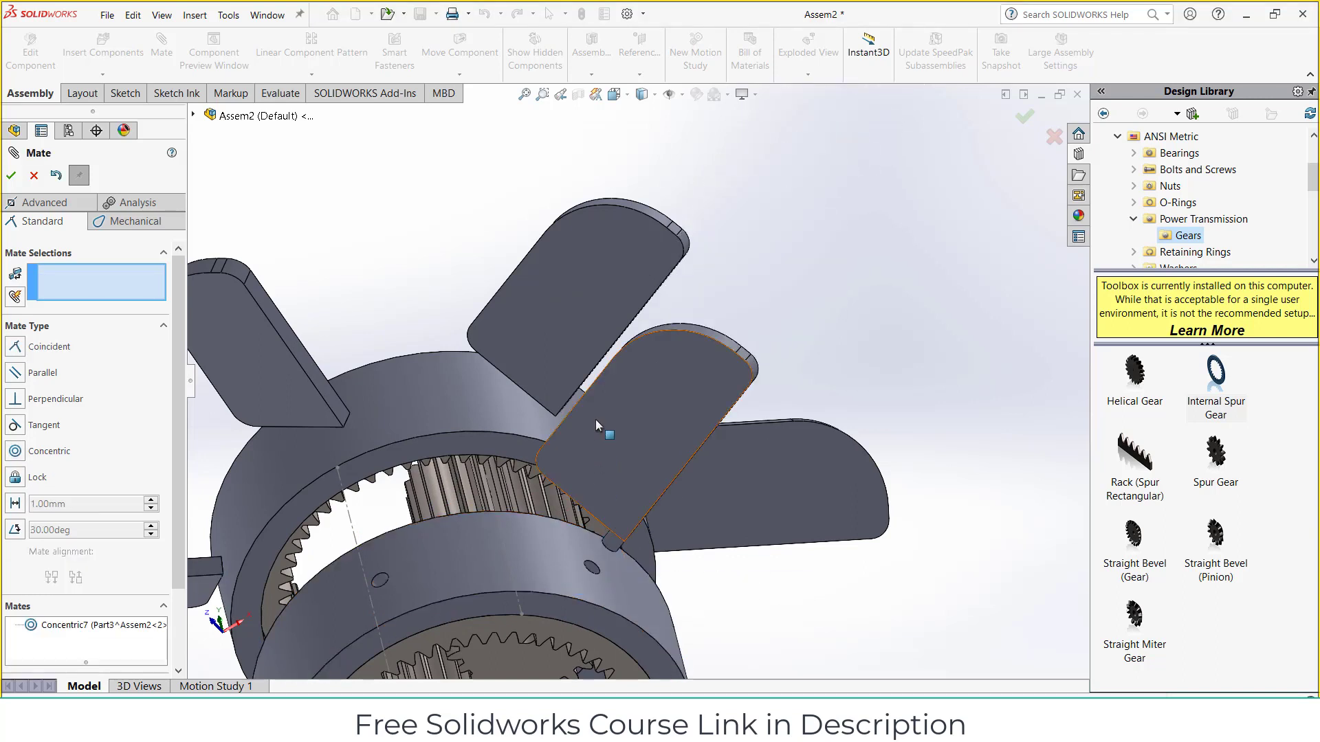
left_click_drag(595, 420, 650, 405)
middle_click_drag(650, 406, 989, 336)
scroll(963, 303, "up", 3)
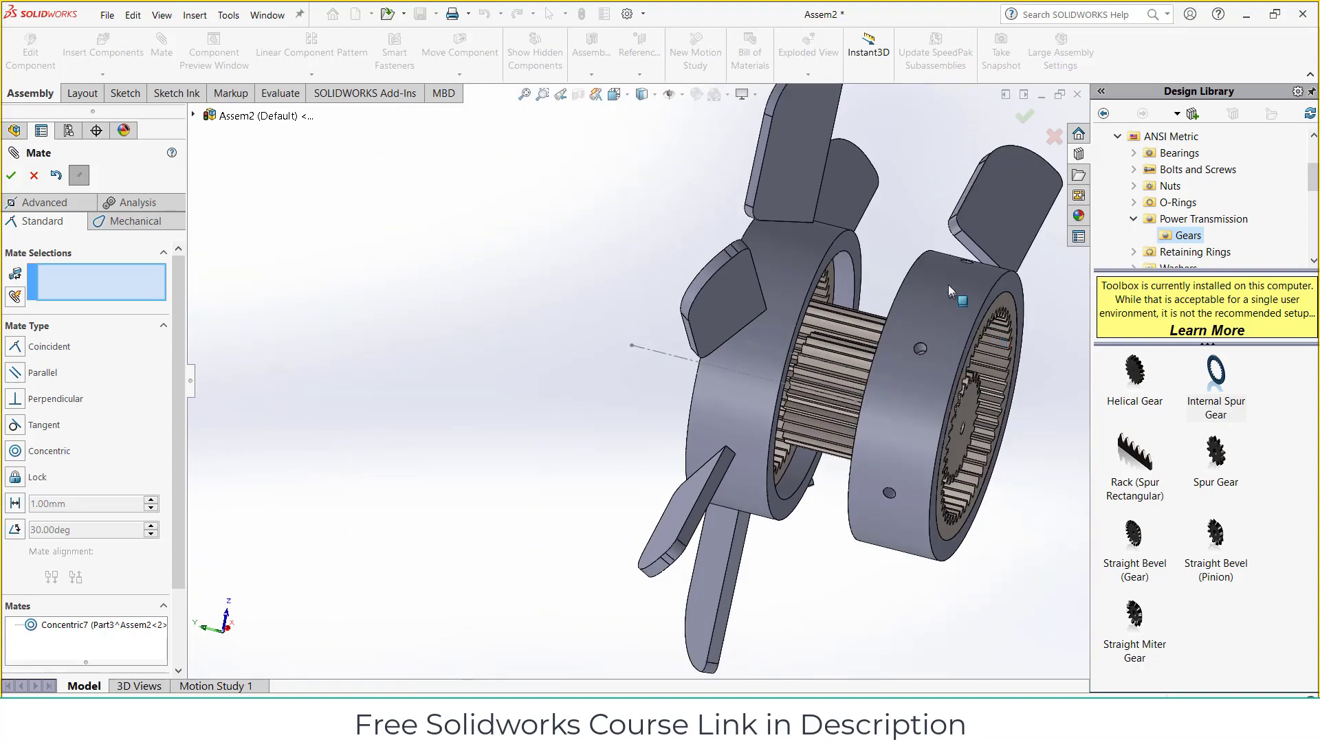
scroll(946, 280, "down", 5)
Step: Add a tangent mate between the blade's flat side face and the second ring's outer face
left_click(939, 260)
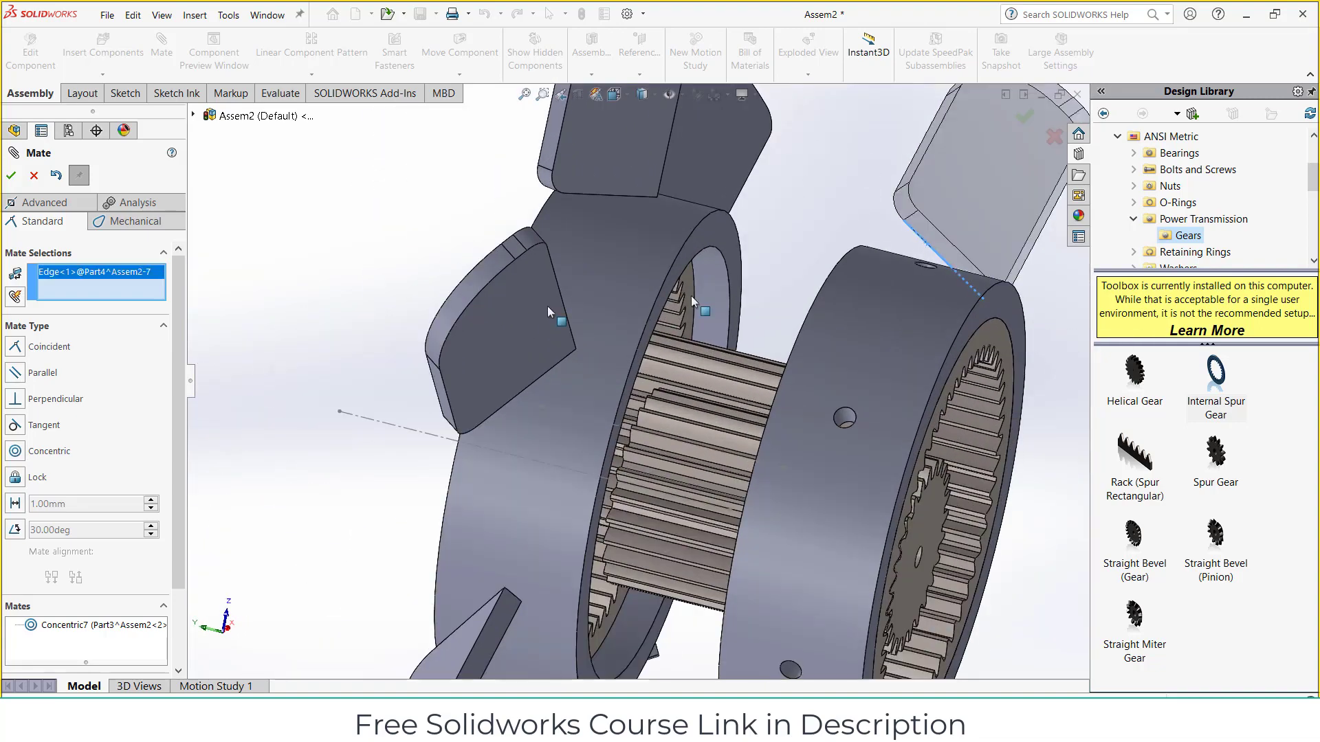
right_click(110, 303)
left_click(145, 303)
left_click(947, 249)
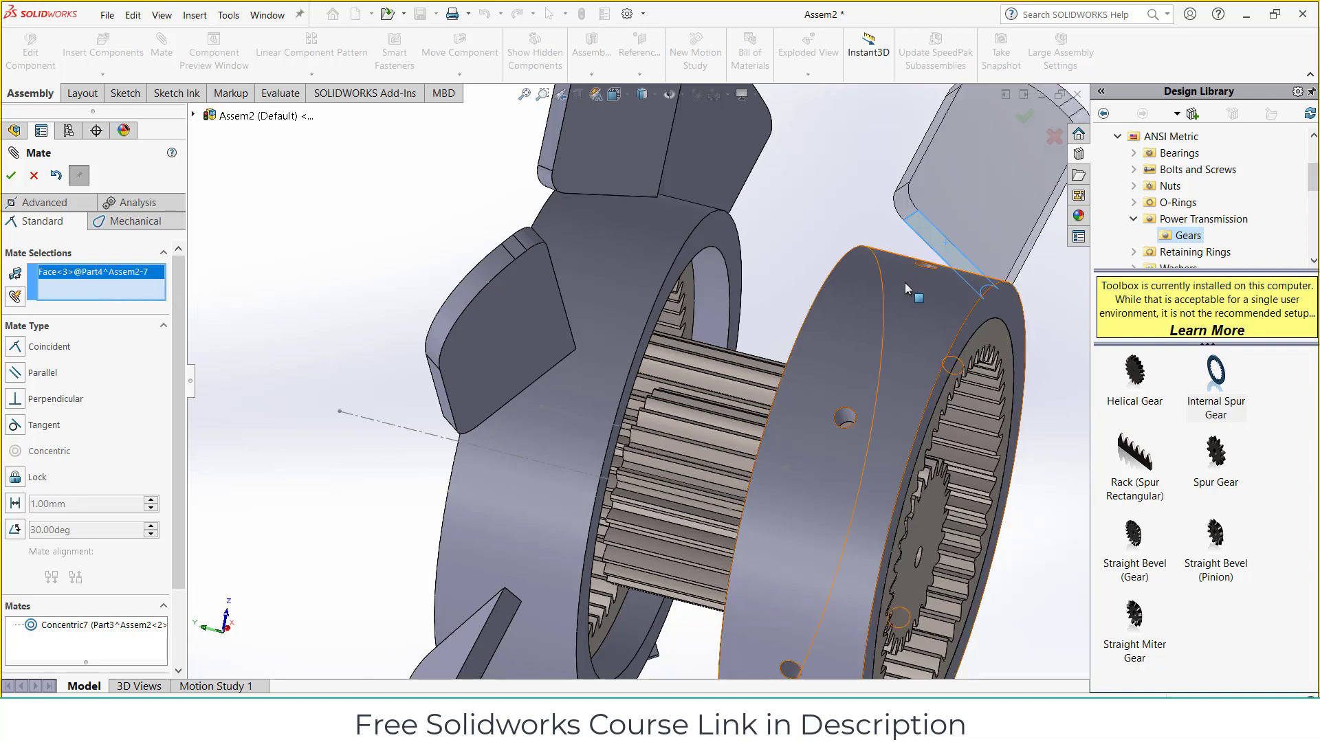
left_click(904, 282)
left_click(1025, 259)
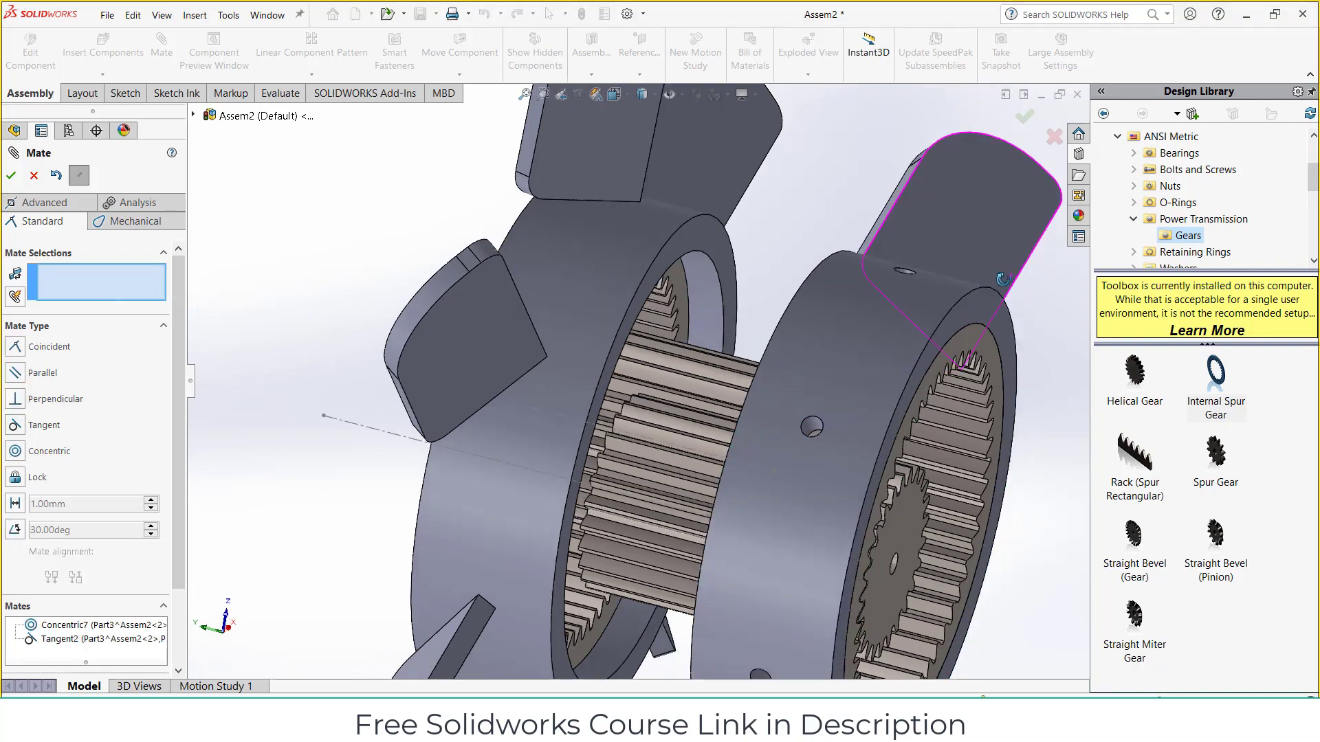
middle_click_drag(783, 374, 819, 374)
scroll(819, 374, "down", 3)
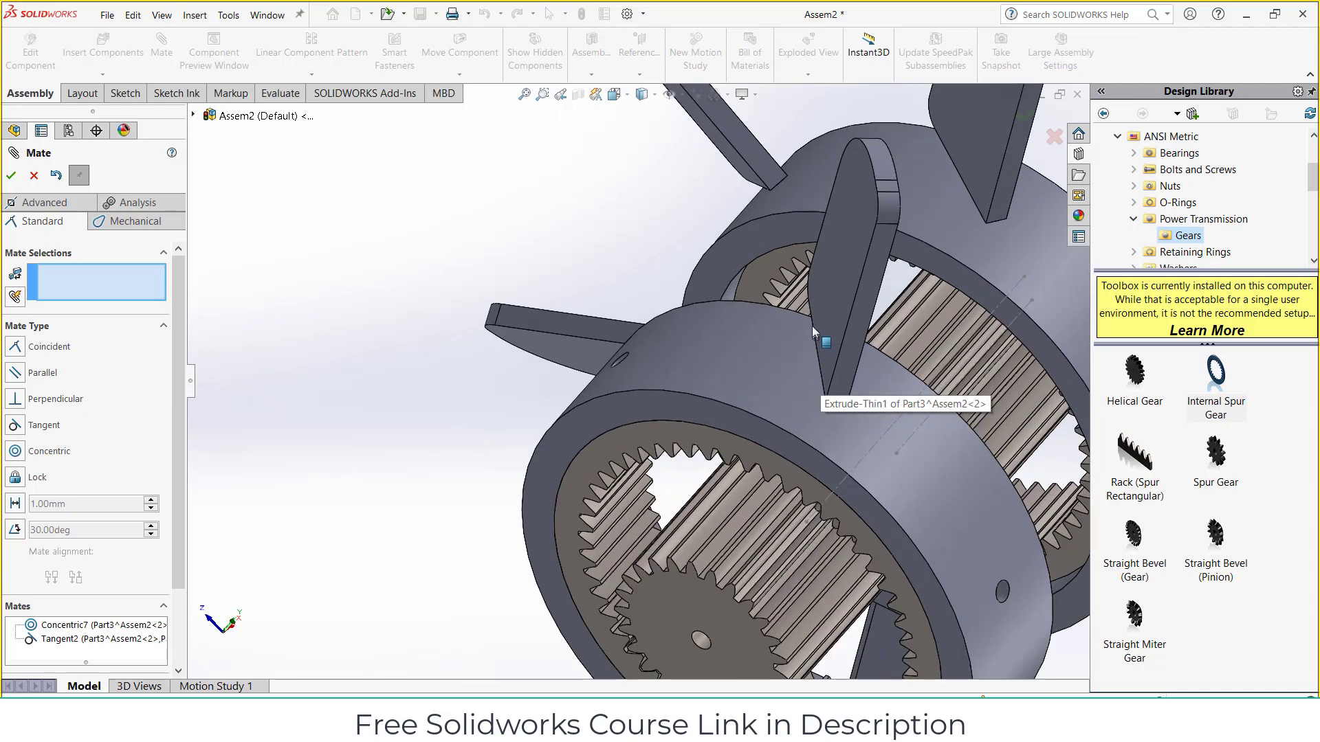
mouse_move(796, 438)
left_mouse_down()
mouse_move(755, 440)
mouse_move(820, 482)
mouse_move(734, 427)
left_mouse_up()
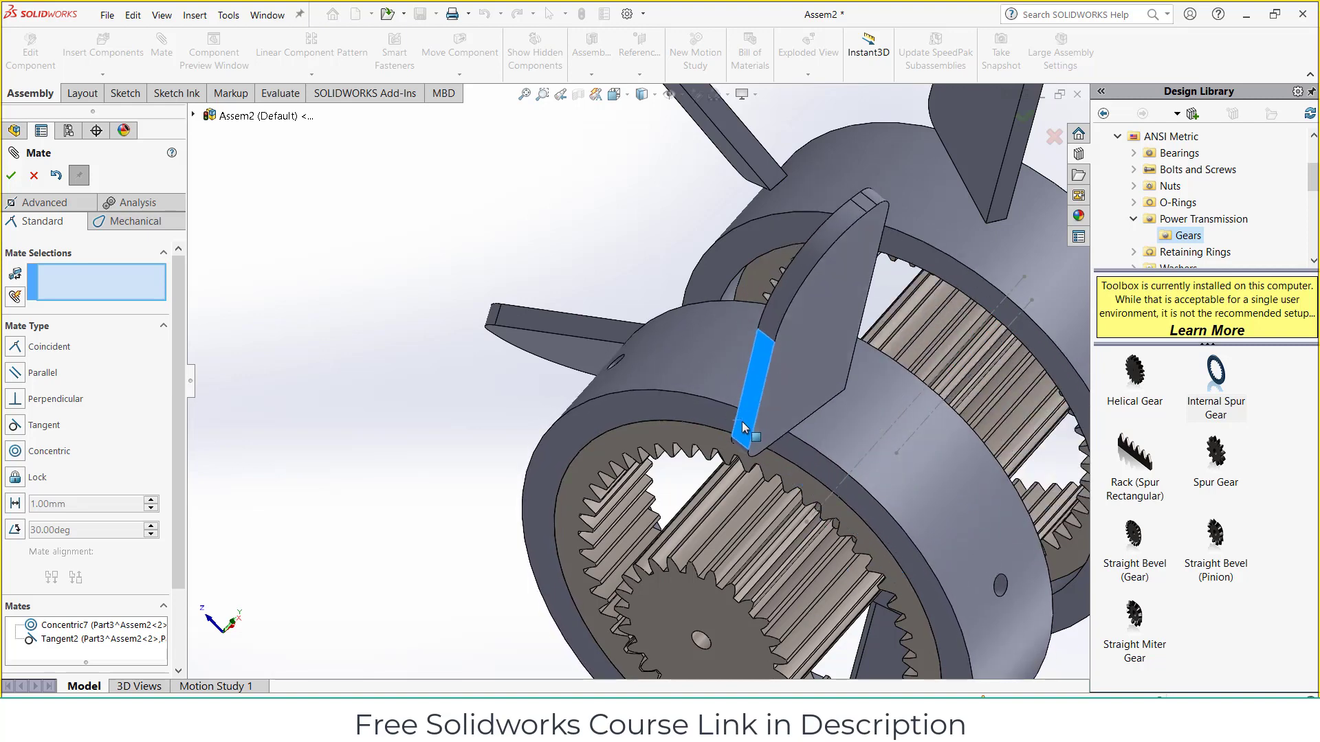
left_click_drag(734, 428, 799, 462)
right_click(811, 475)
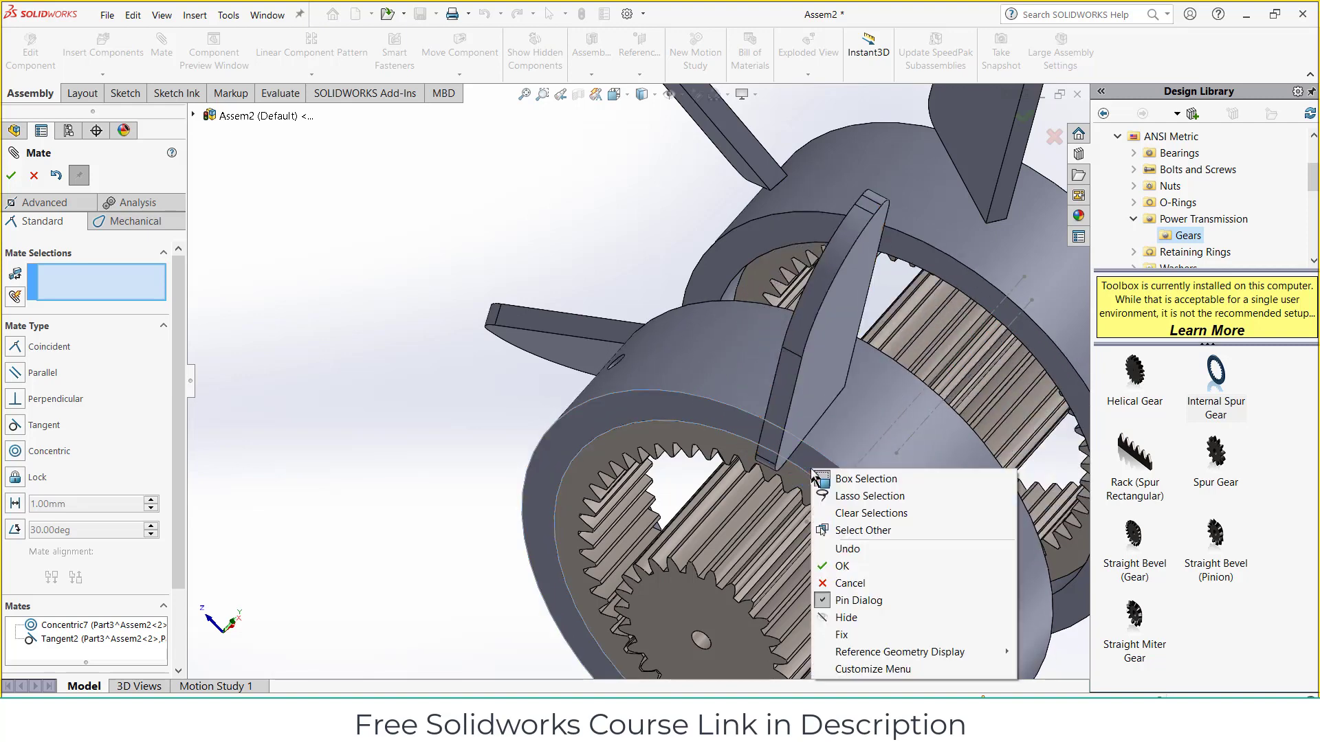
left_click(221, 196)
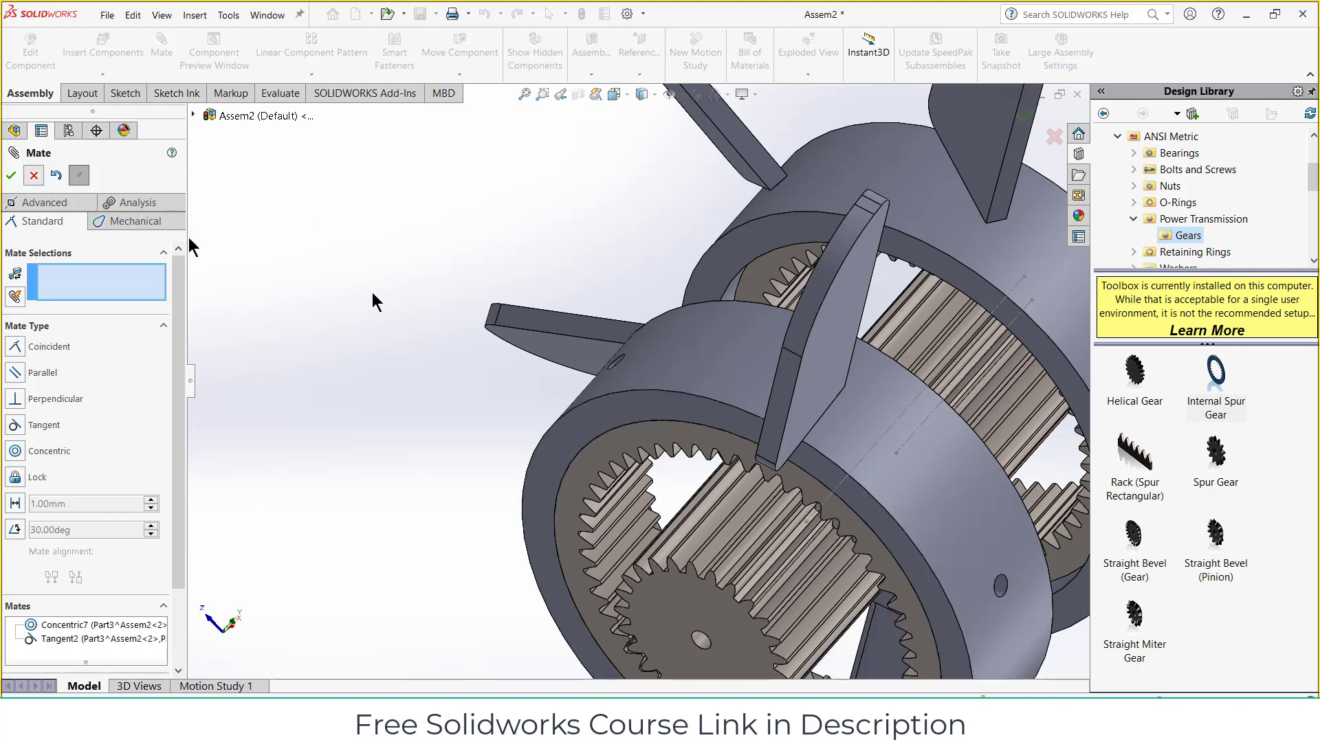
key("Escape")
Step: Fix the second ring Part3<2> in place and dismiss the over-defined warning
left_click(829, 474)
right_click(833, 477)
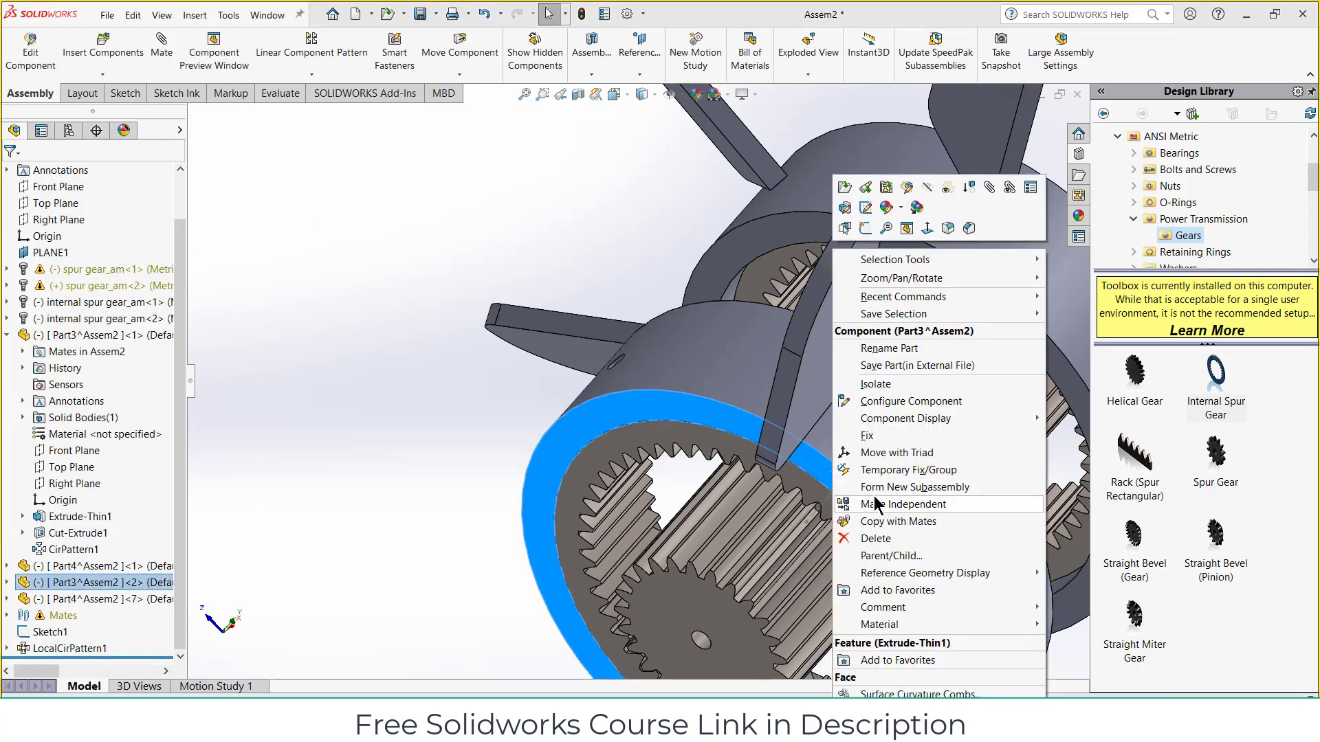
left_click(868, 435)
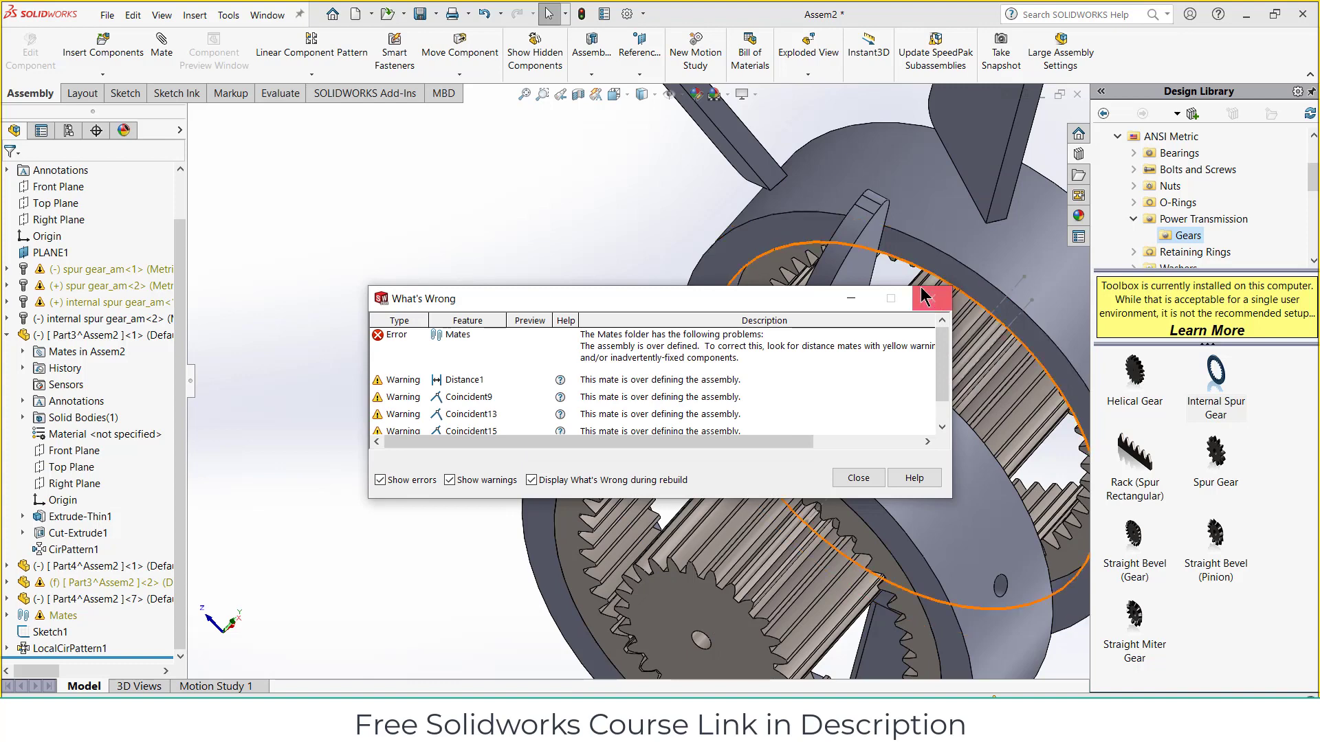
left_click(925, 297)
Step: Swing the attached blade on its hinge to test its movement
left_click(806, 375)
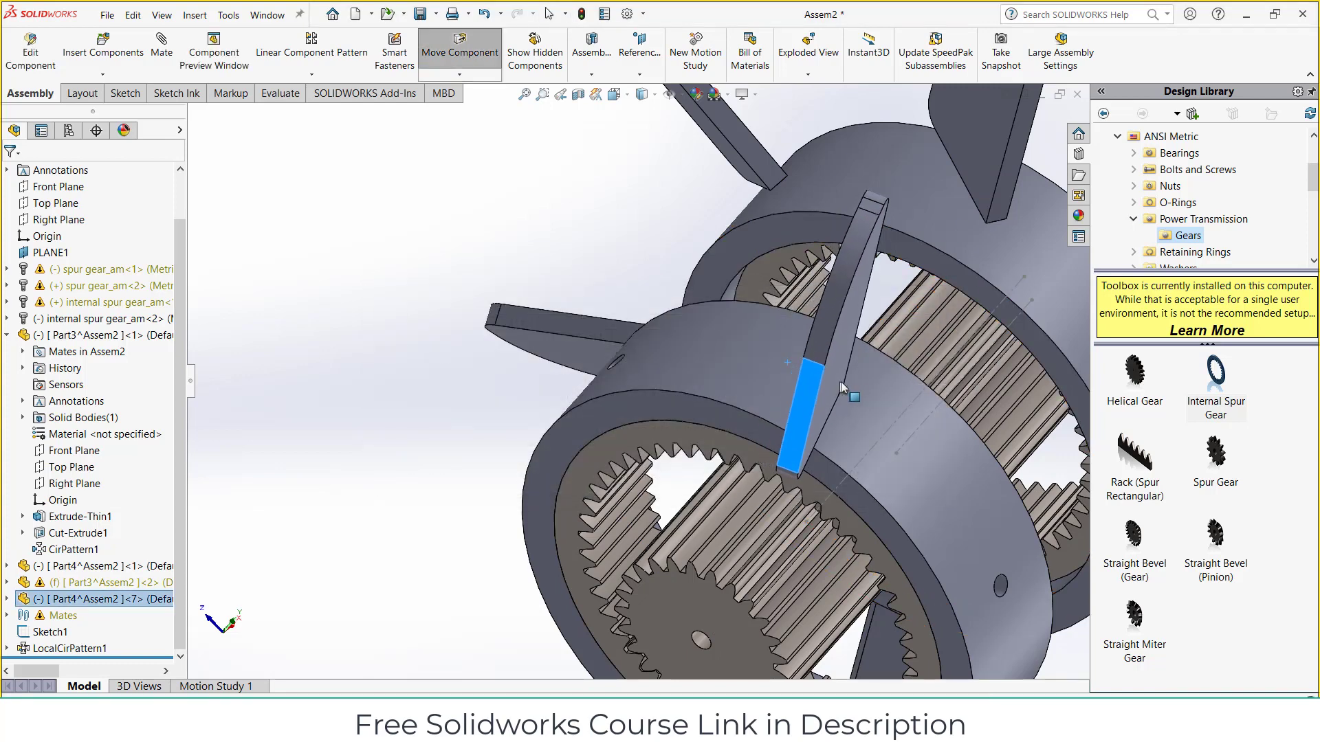
left_click_drag(840, 381, 971, 352)
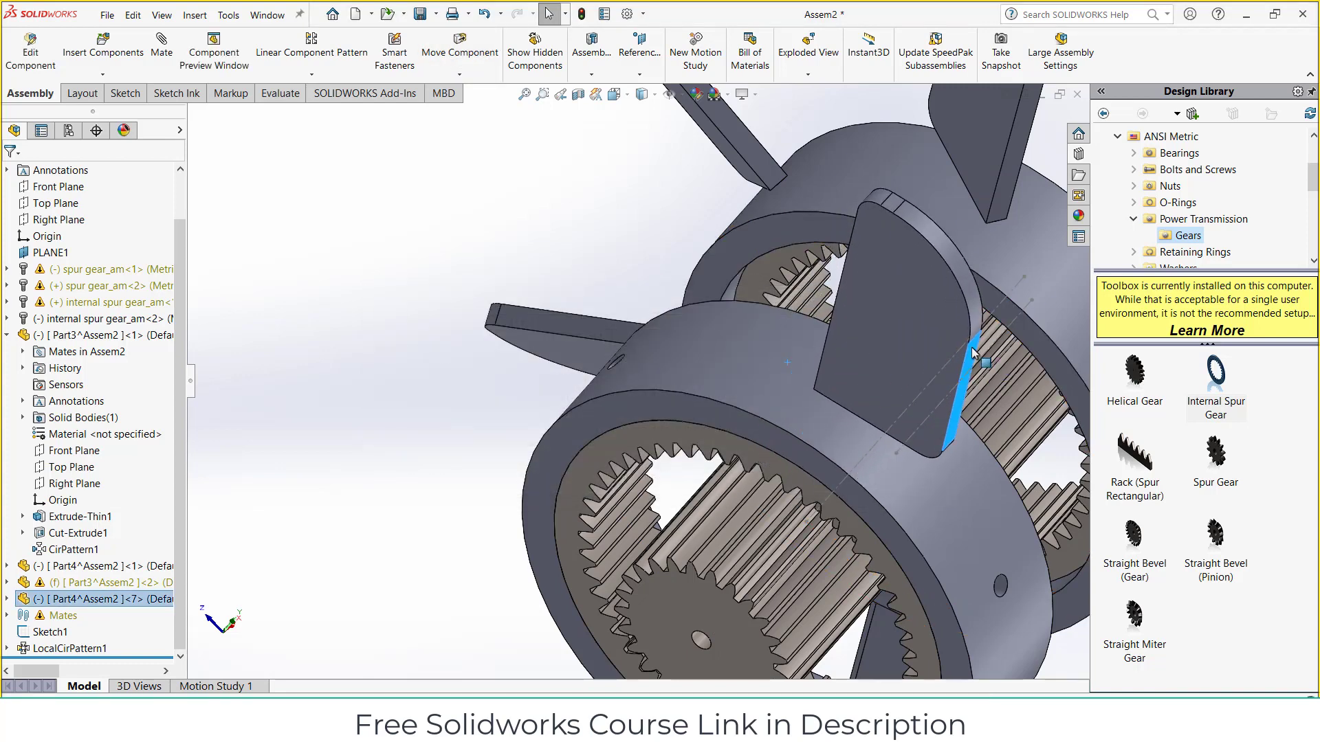
scroll(971, 352, "up", 3)
mouse_move(964, 347)
middle_mouse_down()
mouse_move(875, 245)
mouse_move(950, 311)
mouse_move(825, 317)
middle_mouse_up()
left_click_drag(798, 294, 816, 305)
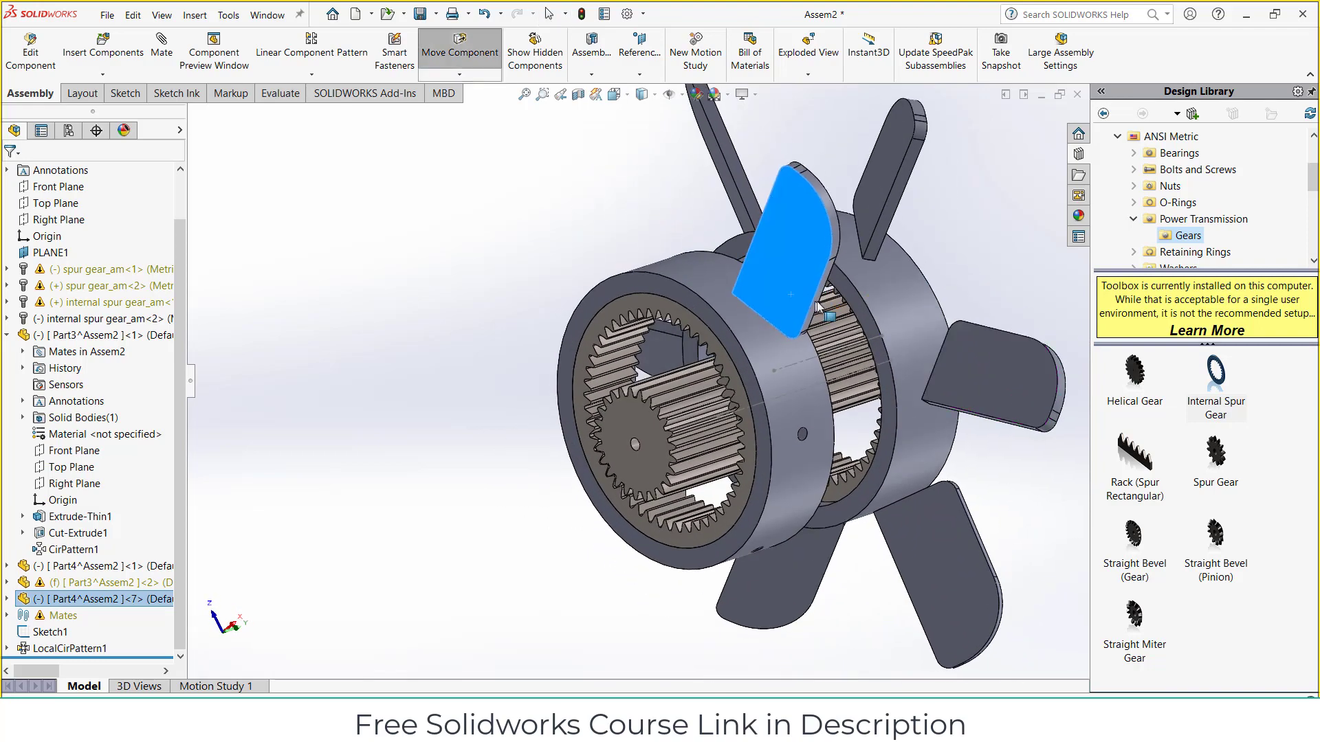
key("Escape")
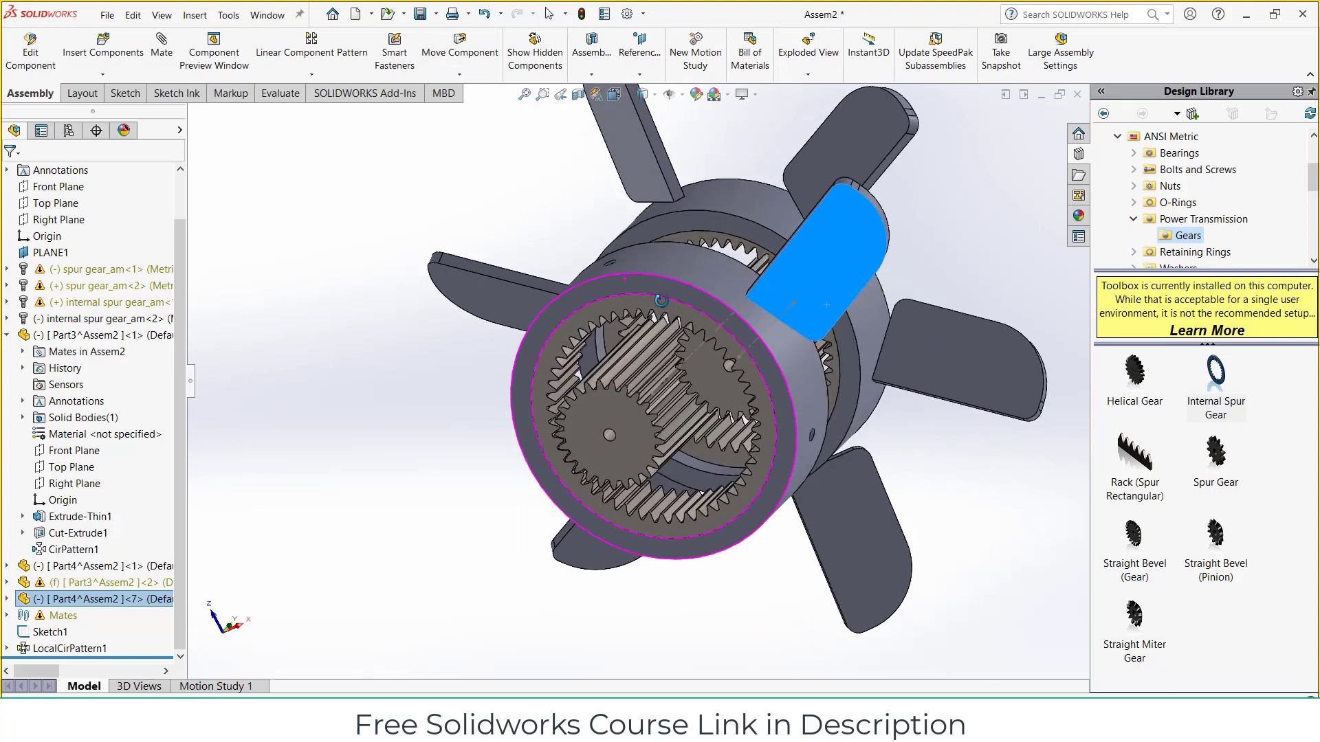
Step: Set the second ring back to Float
middle_click_drag(629, 279, 703, 299)
right_click(703, 298)
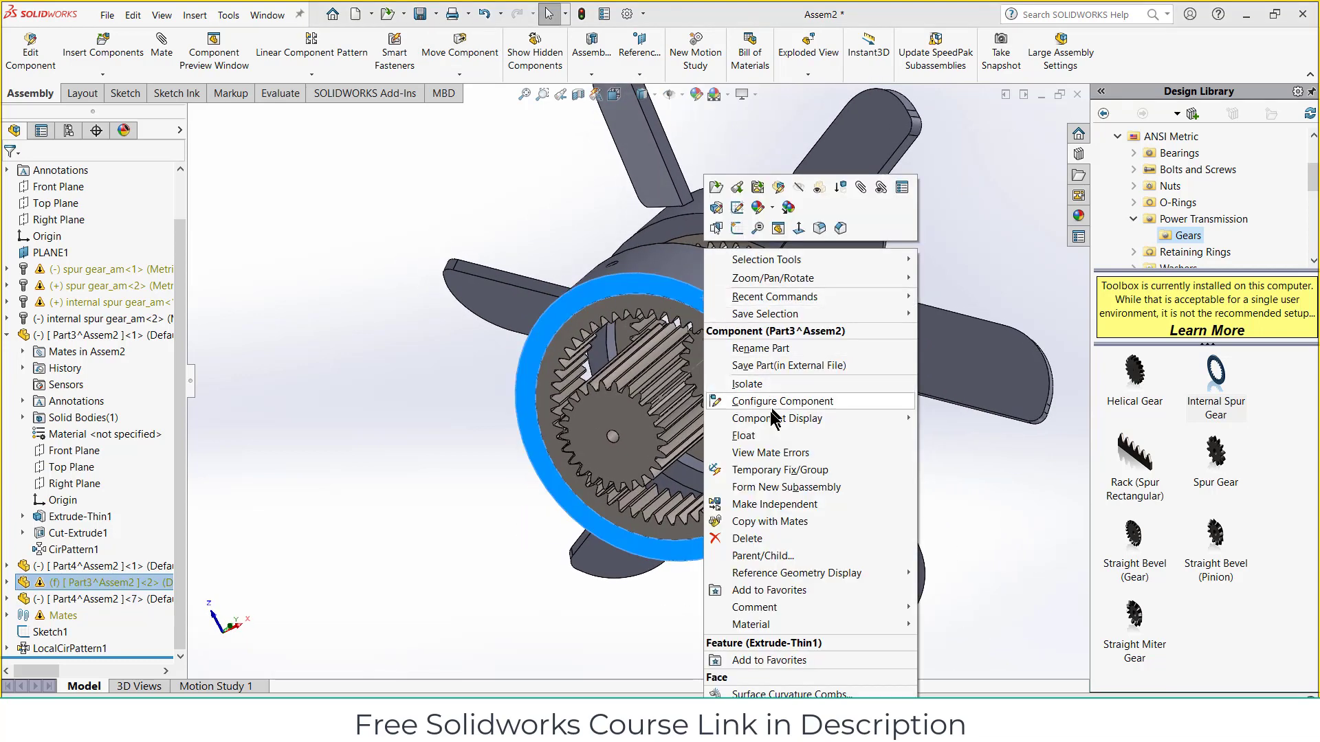
left_click(765, 432)
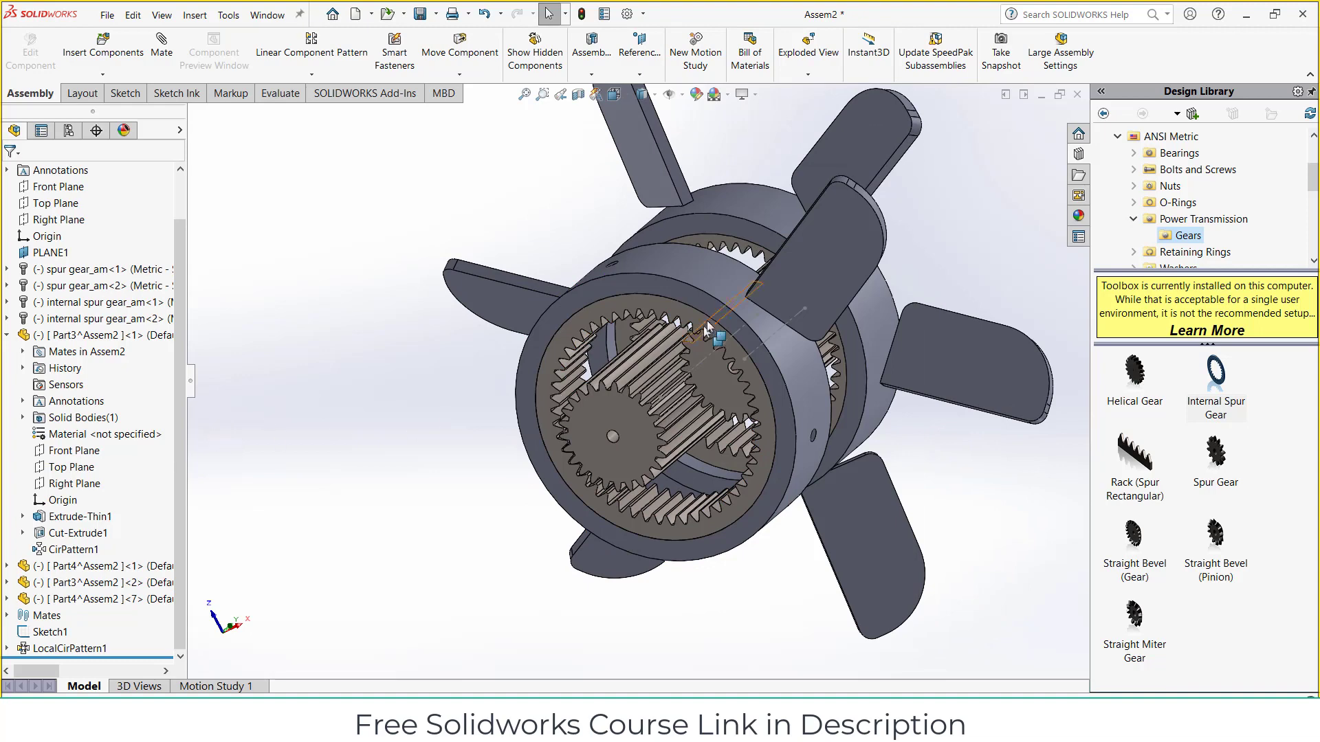
Step: Edit Concentric6 between the second ring and the internal spur gear to tick Lock rotation
left_click(719, 276)
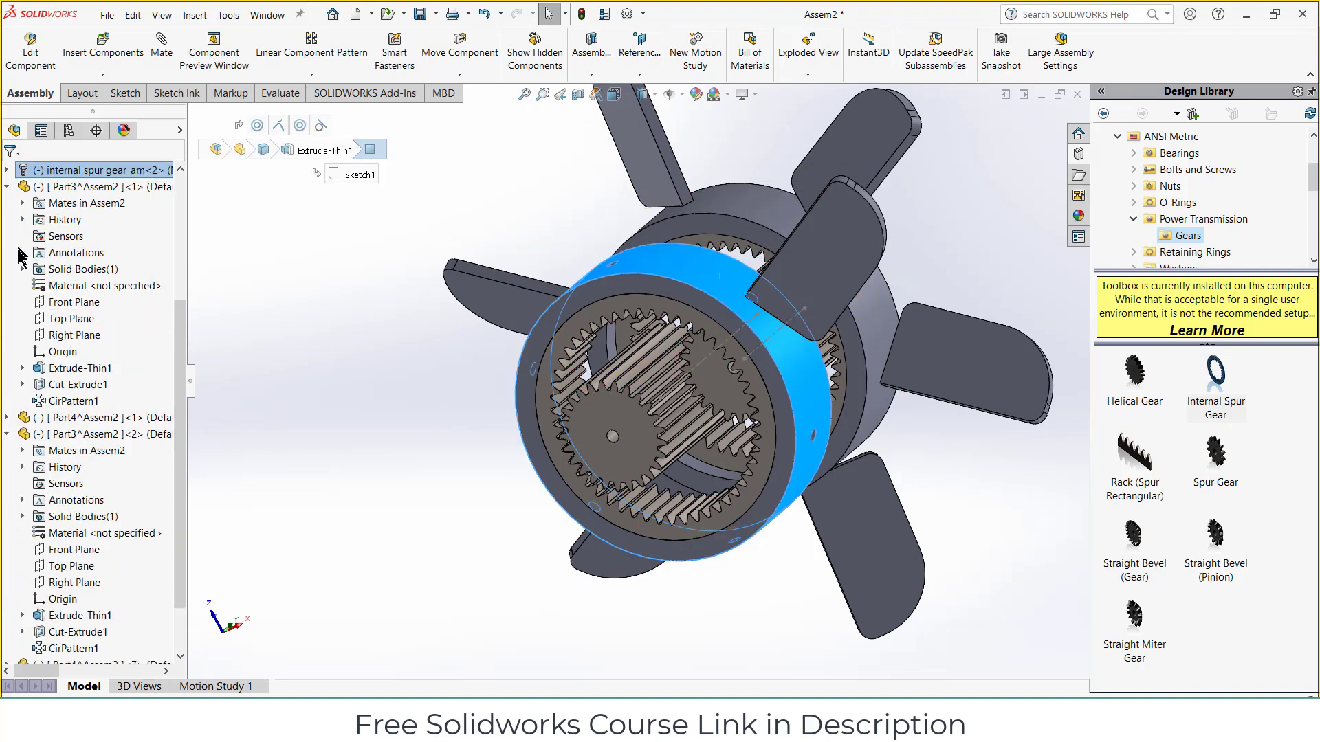
left_click(23, 450)
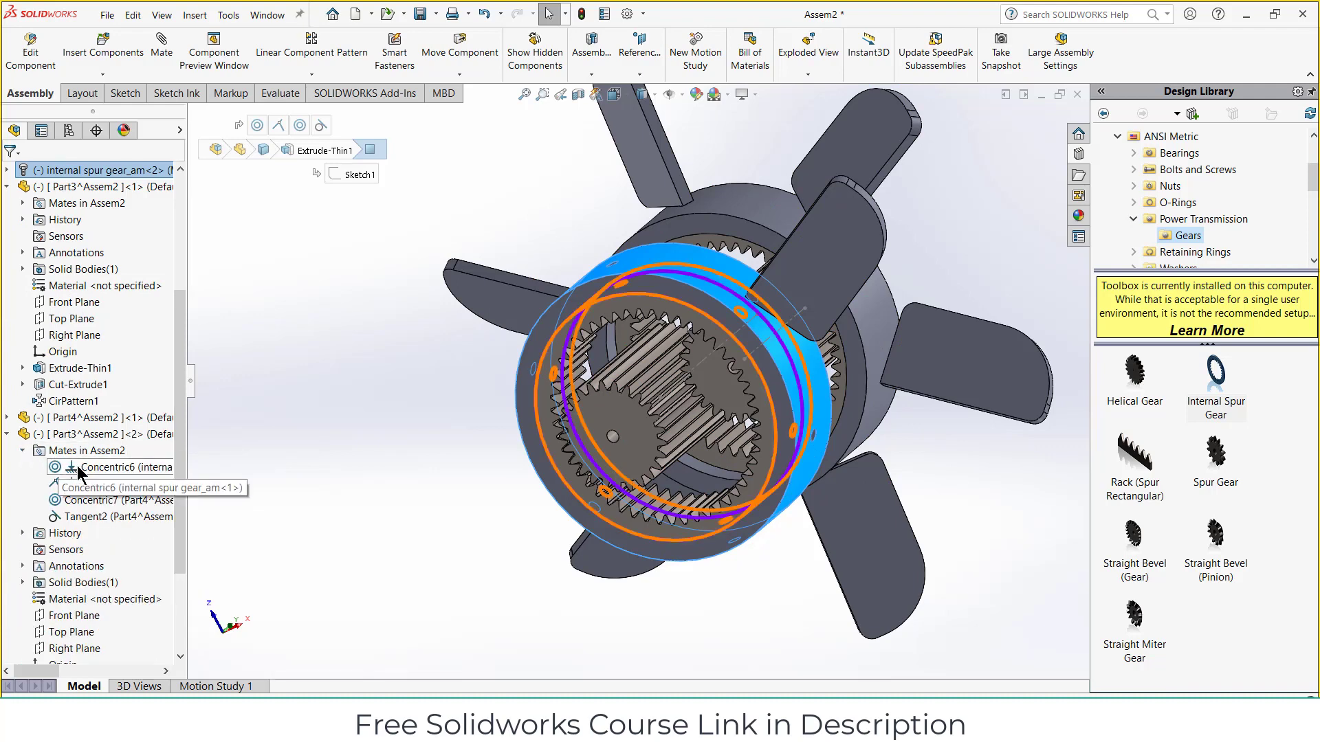
left_click(77, 464)
right_click(77, 465)
left_click(87, 383)
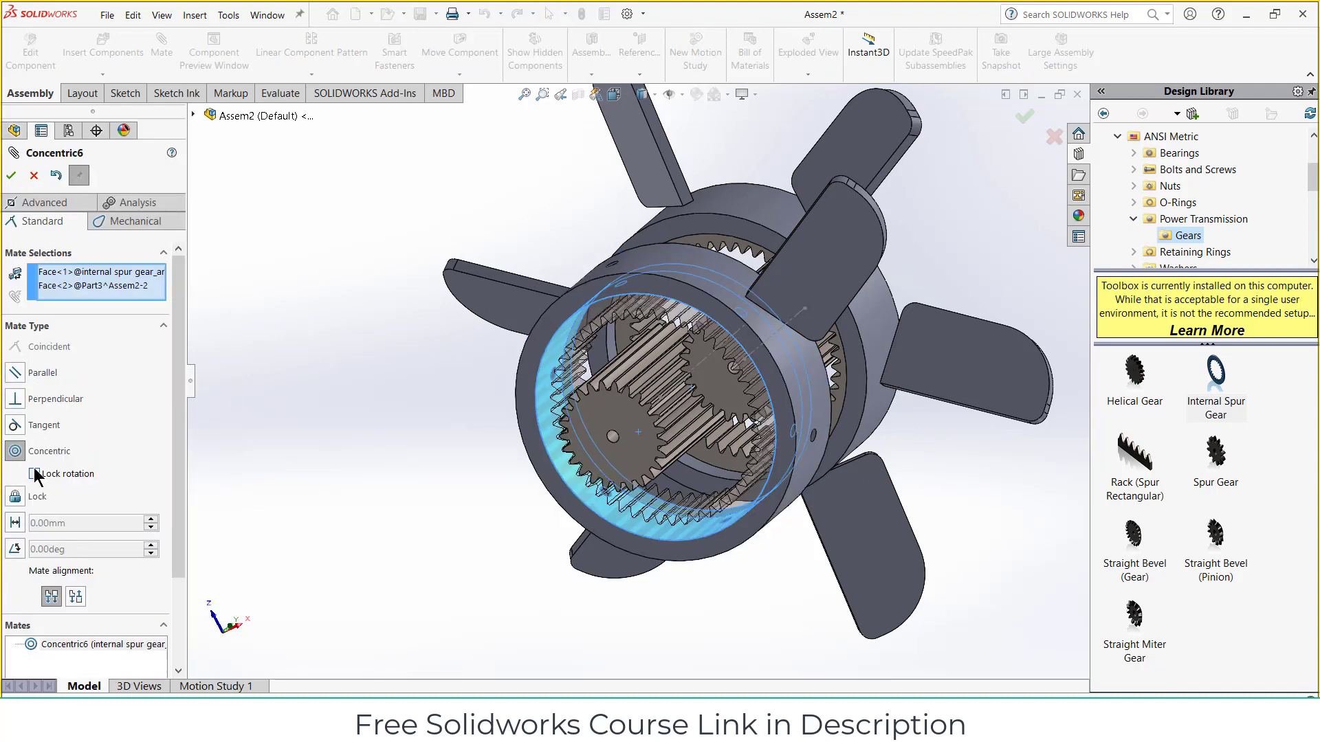
left_click(34, 474)
left_click(10, 176)
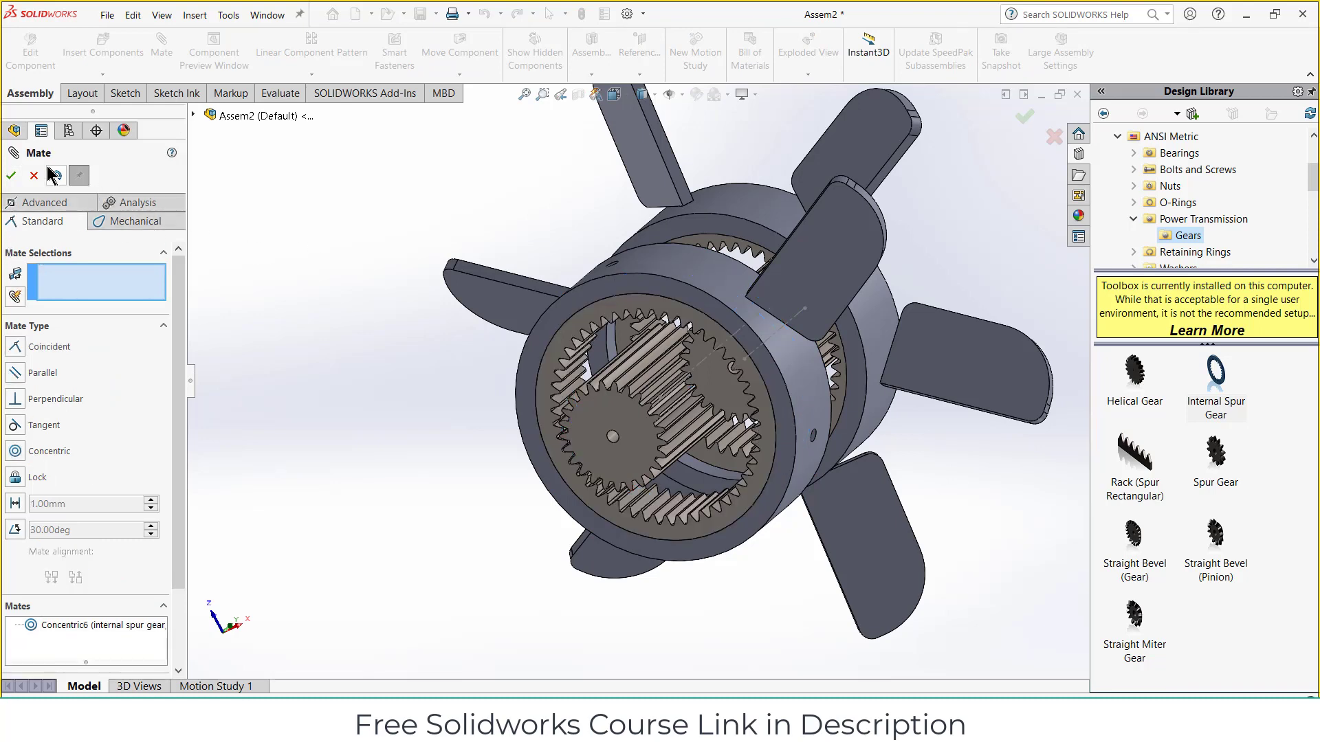
key("Escape")
Step: Circular-pattern the second ring's blade into 6 copies over 360° about the ring's cylindrical face
left_click(121, 73)
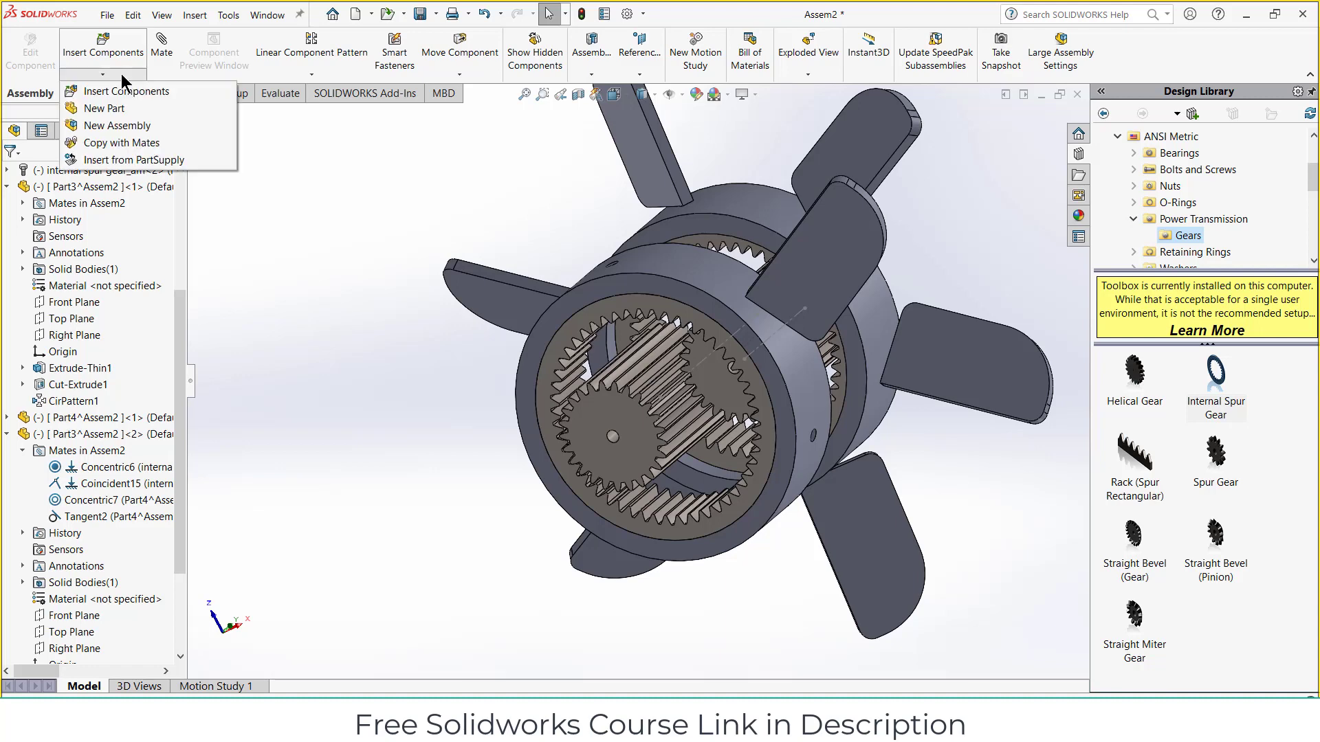
left_click(312, 76)
left_click(309, 108)
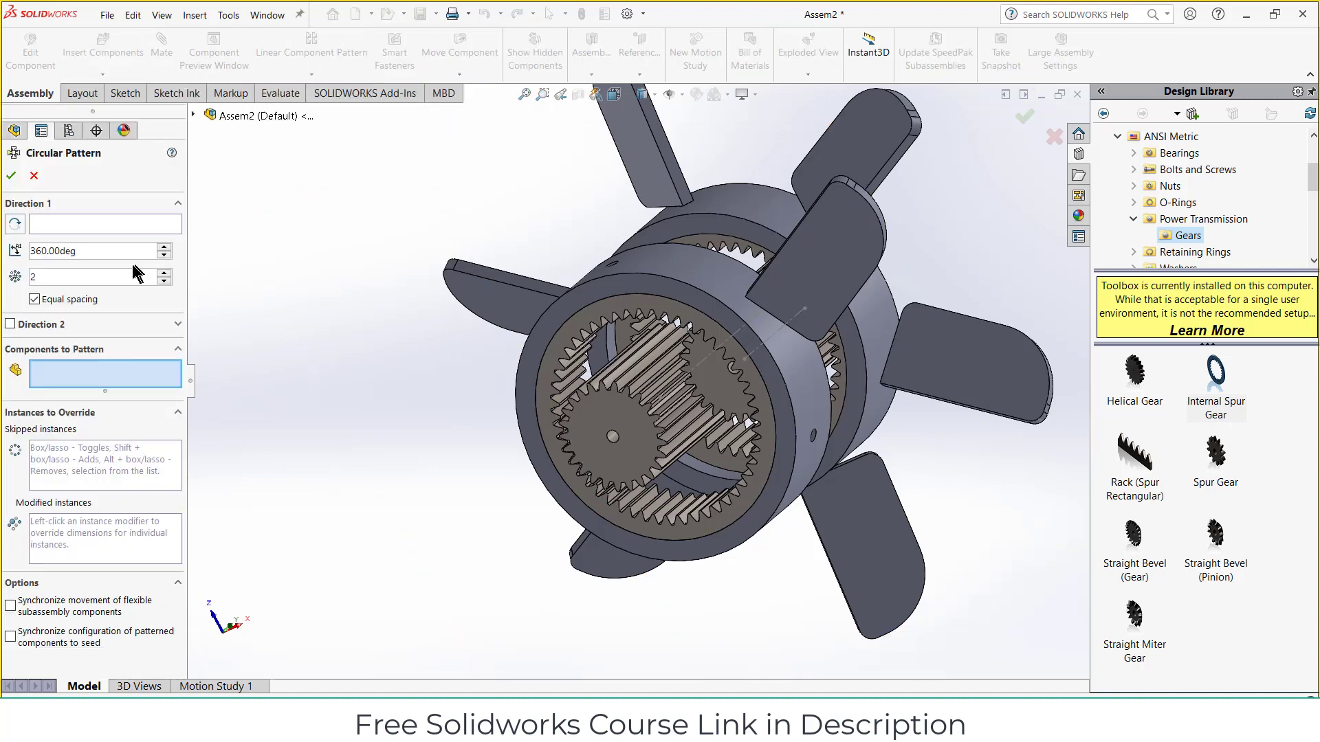
left_click(106, 224)
left_click(658, 257)
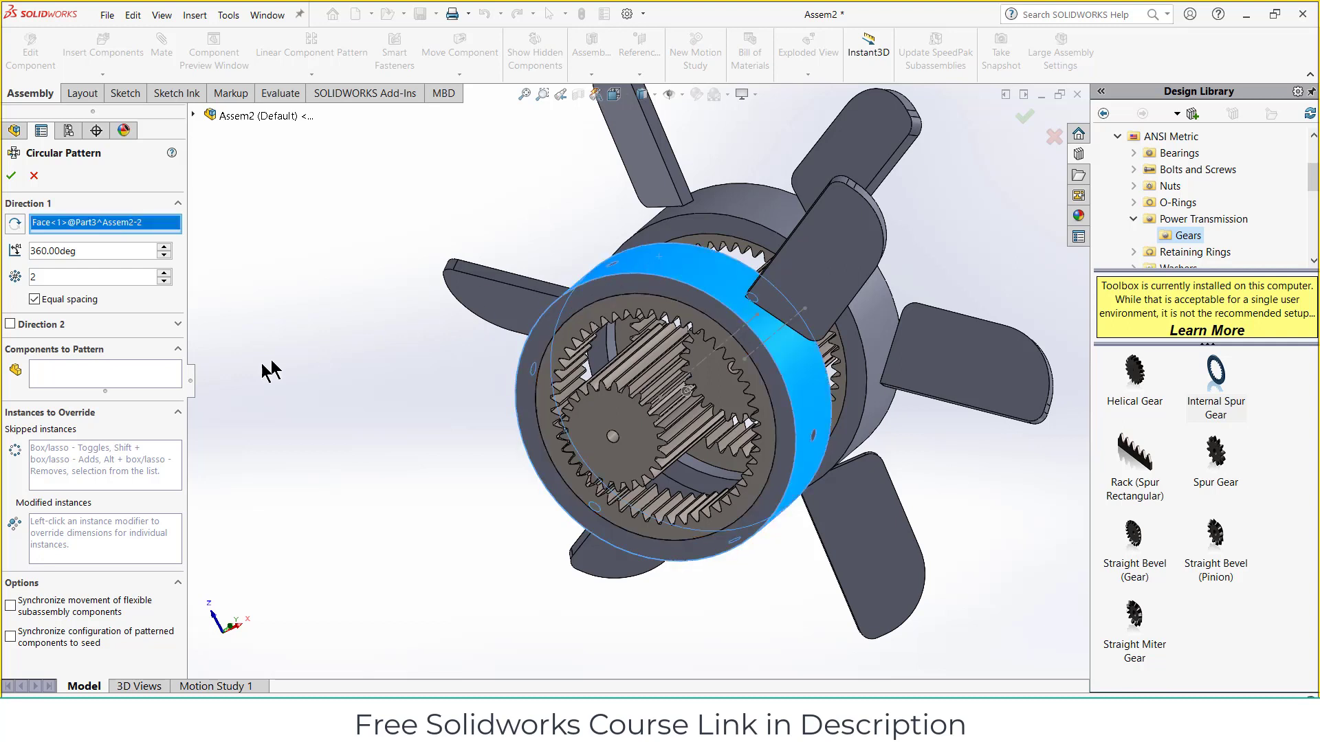
left_click(168, 366)
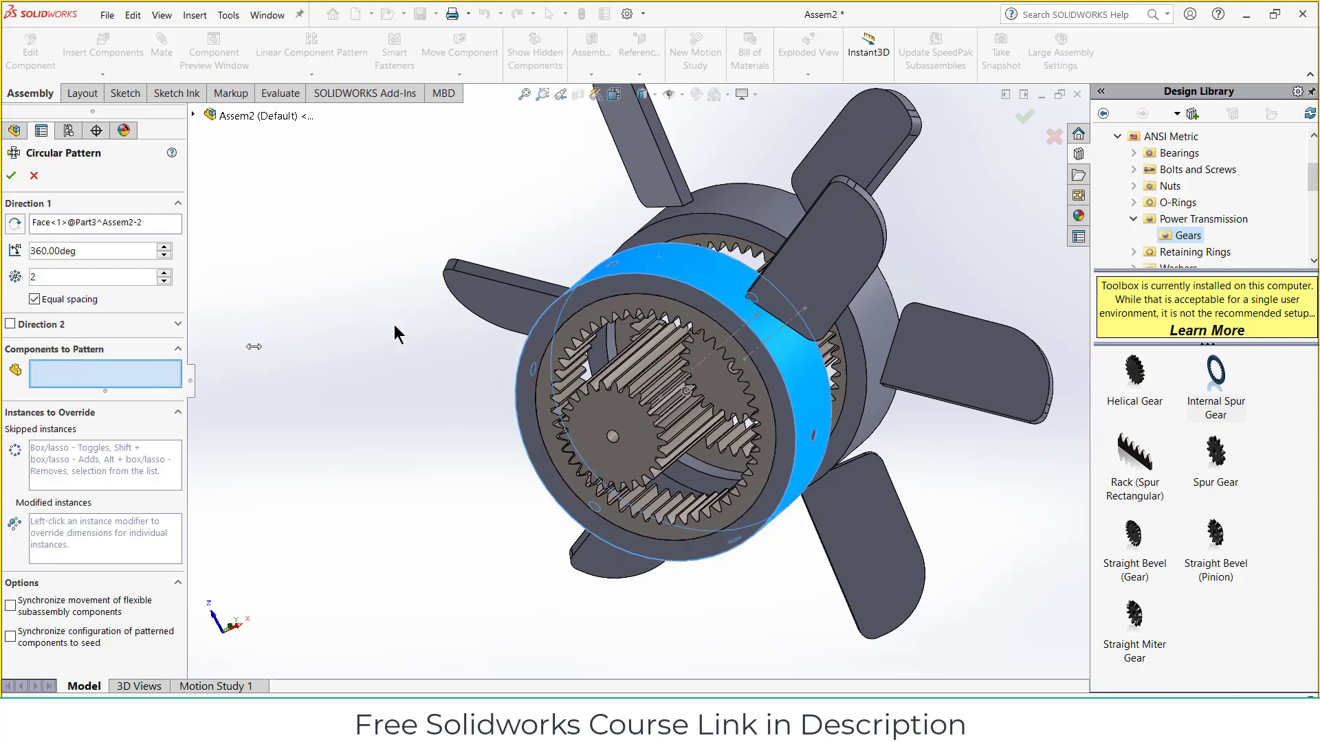
left_click(822, 251)
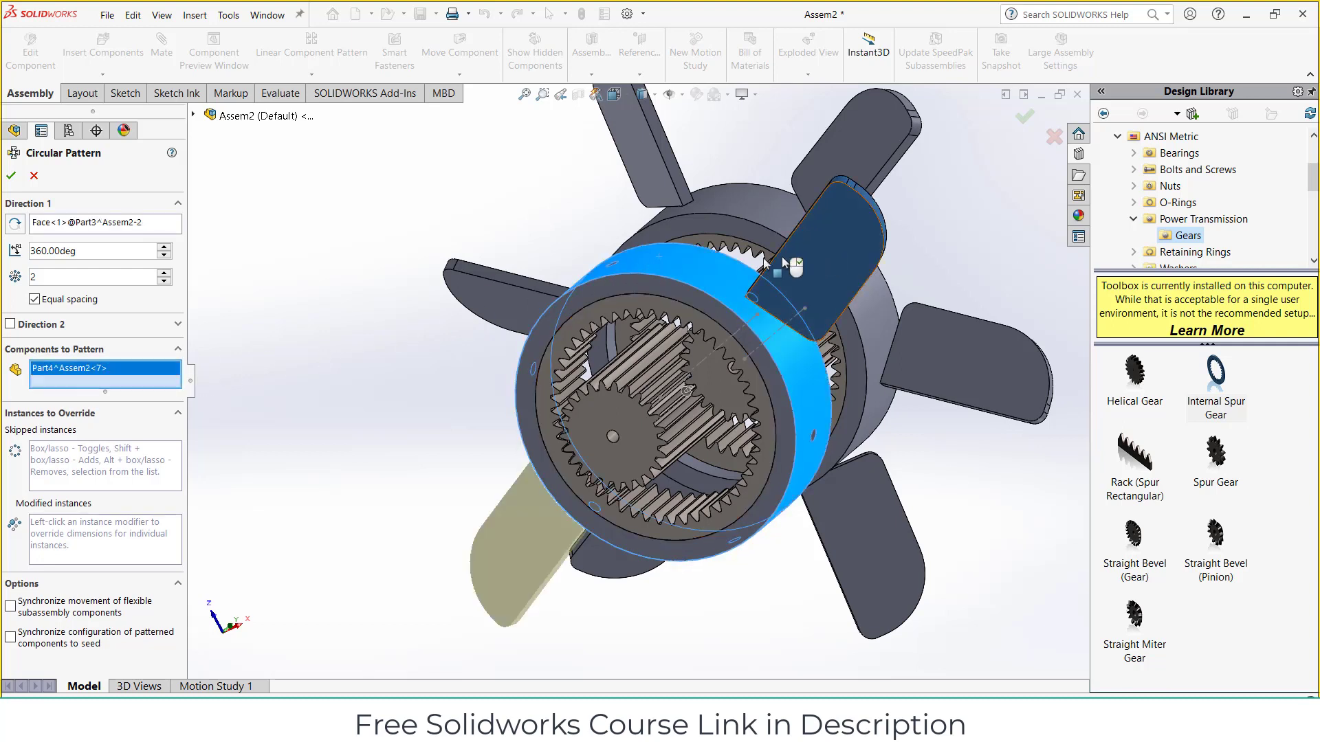
left_click(167, 273)
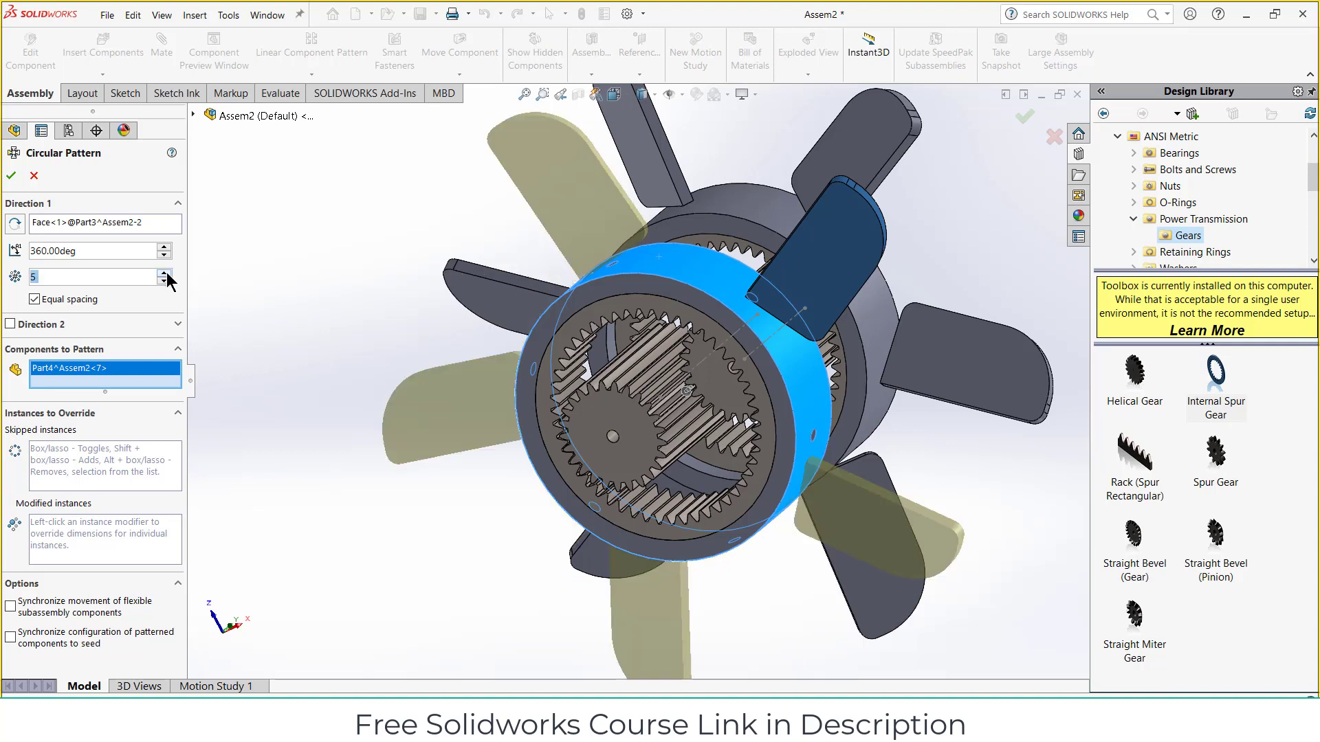
left_click(163, 273)
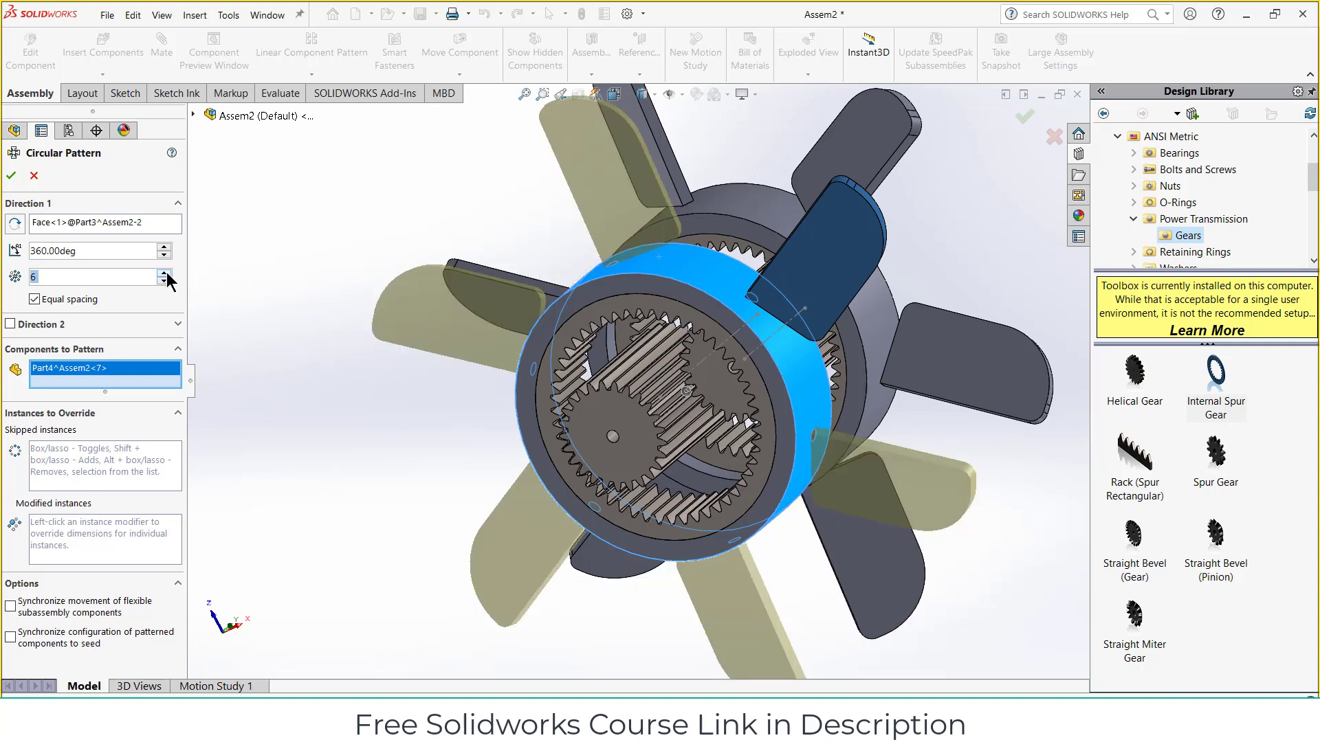
left_click(14, 177)
Step: Turn the spur gear to test the gear train
middle_click_drag(361, 372, 455, 191)
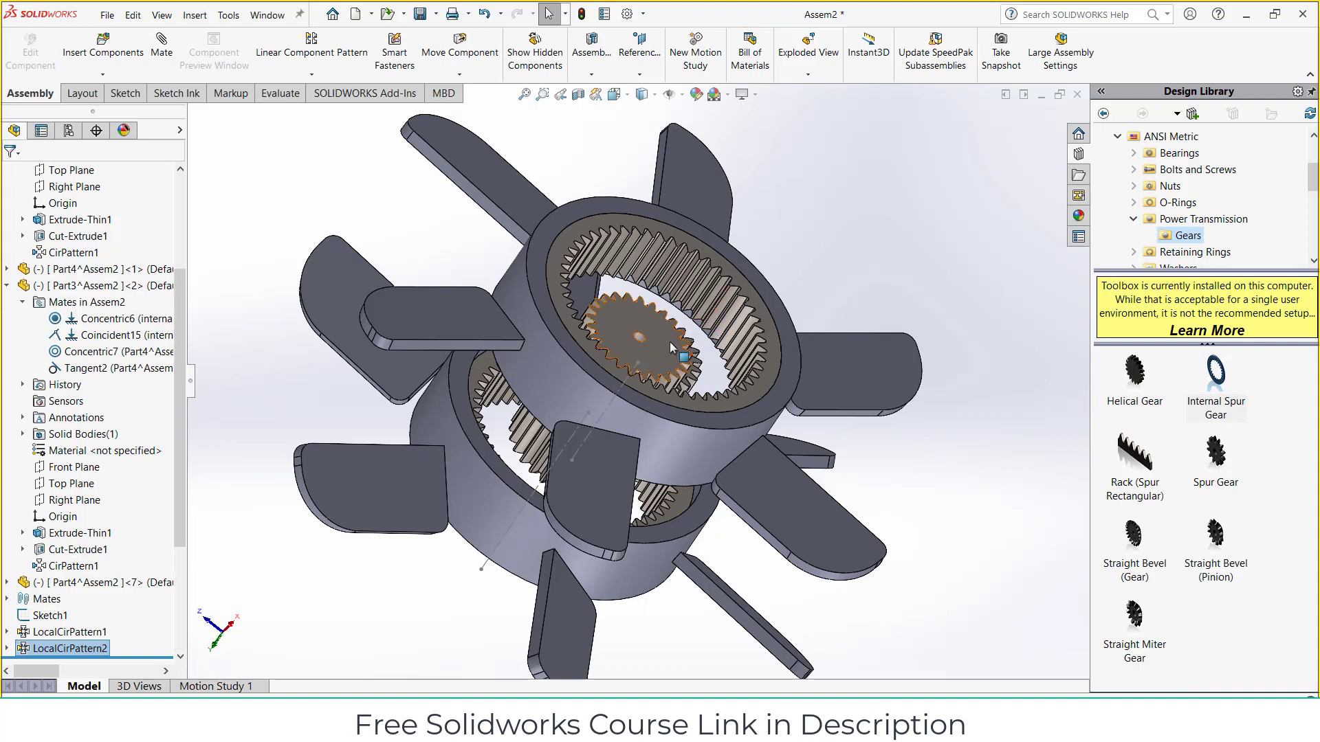
left_click_drag(659, 352, 623, 344)
key("Escape")
Step: In Motion Study 1, add a rotary motor on the spur gear face set to Distance 720deg
left_click(947, 303)
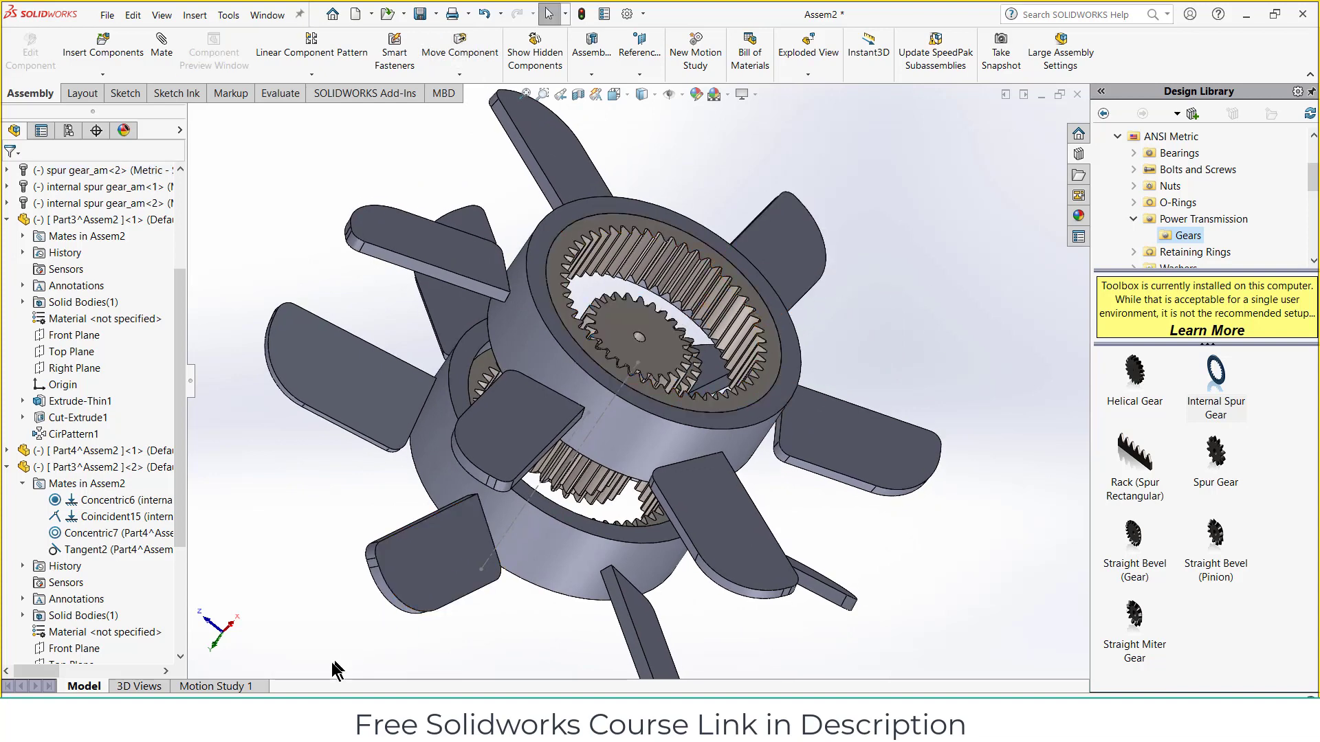
left_click(215, 684)
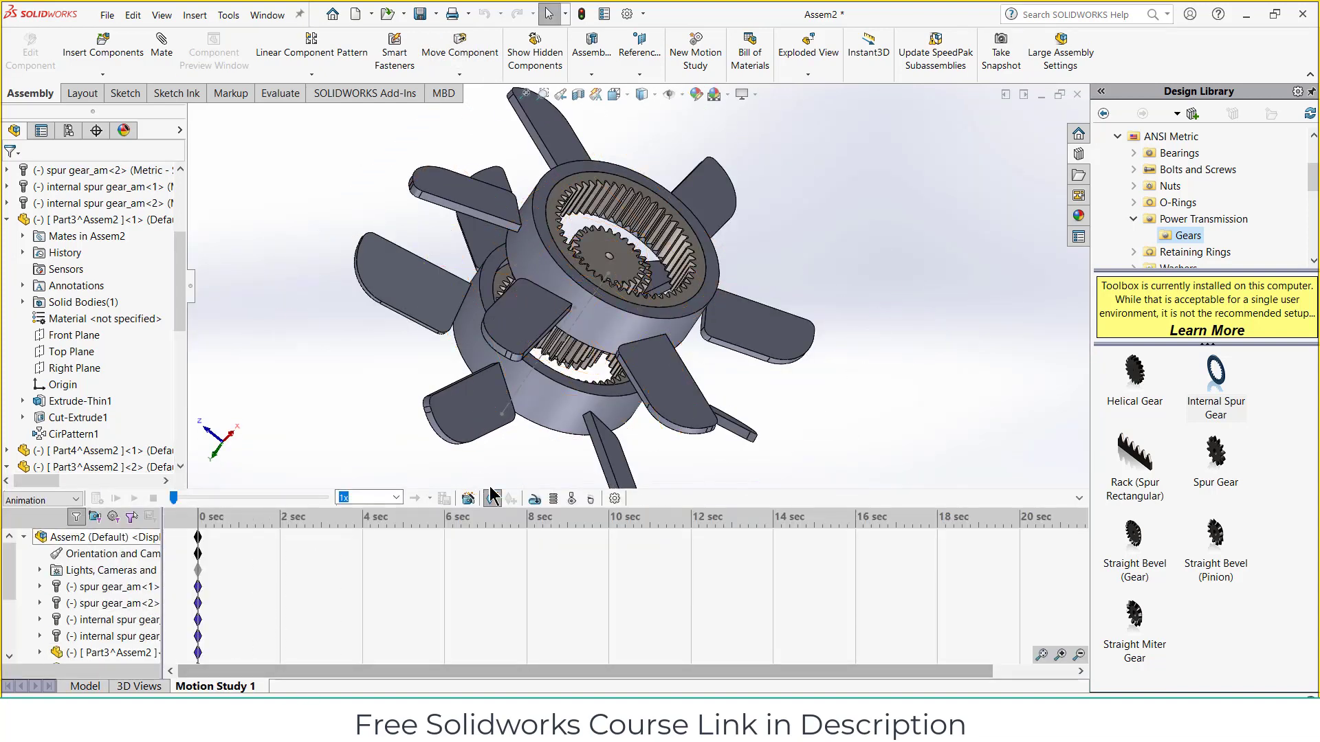
left_click(534, 498)
scroll(605, 261, "down", 3)
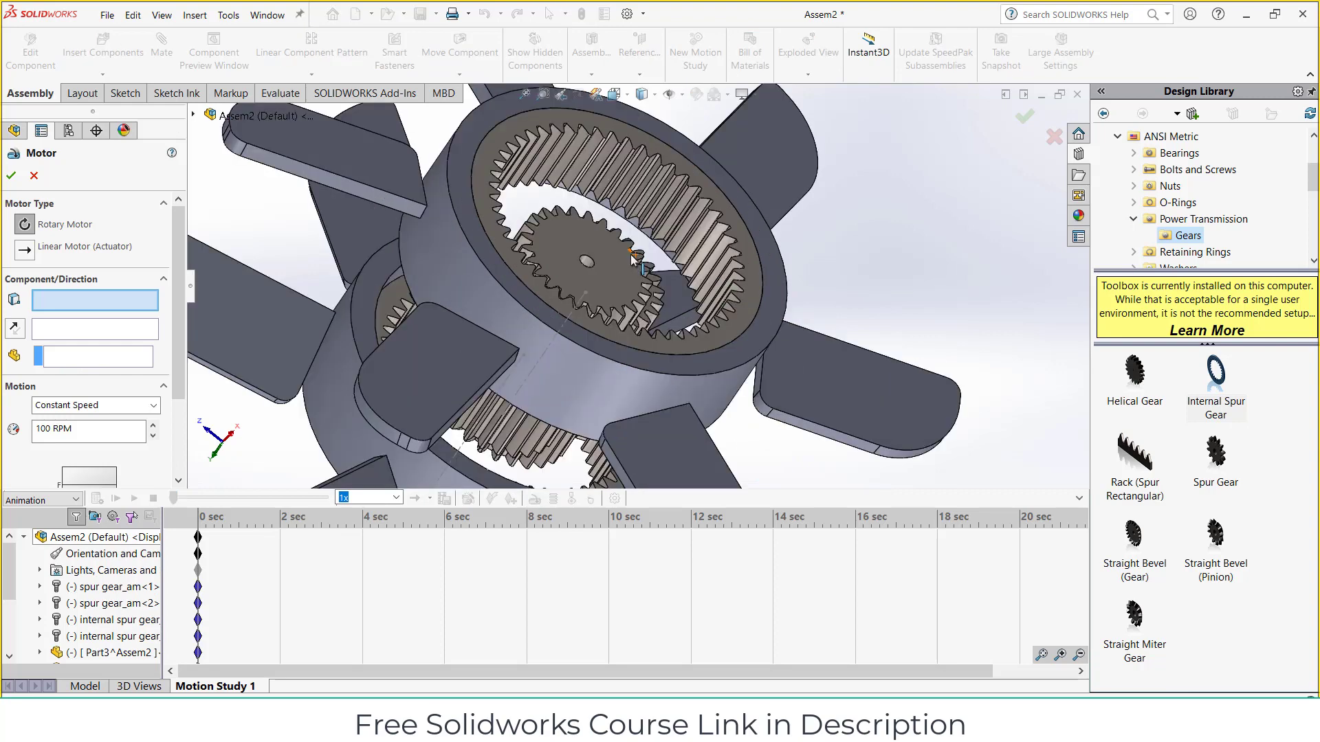
scroll(578, 272, "down", 3)
left_click(558, 271)
scroll(571, 282, "up", 3)
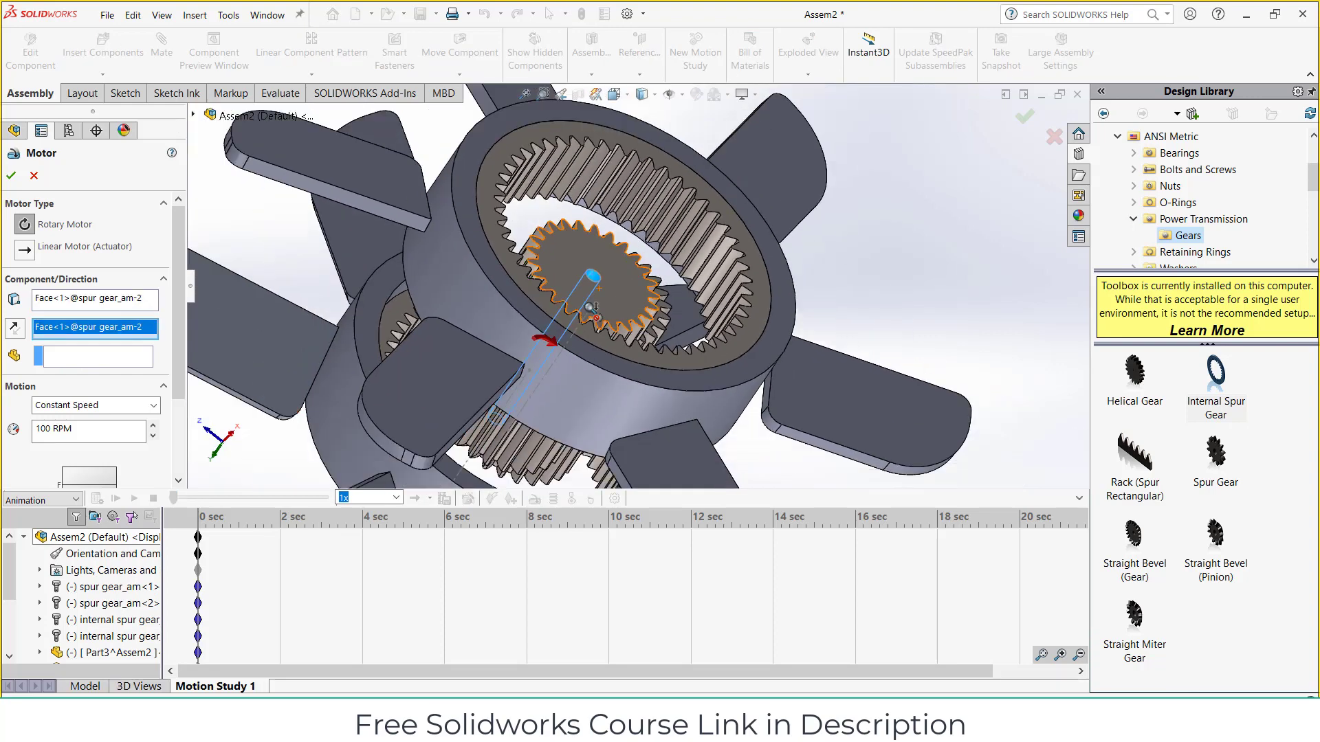
scroll(591, 278, "up", 2)
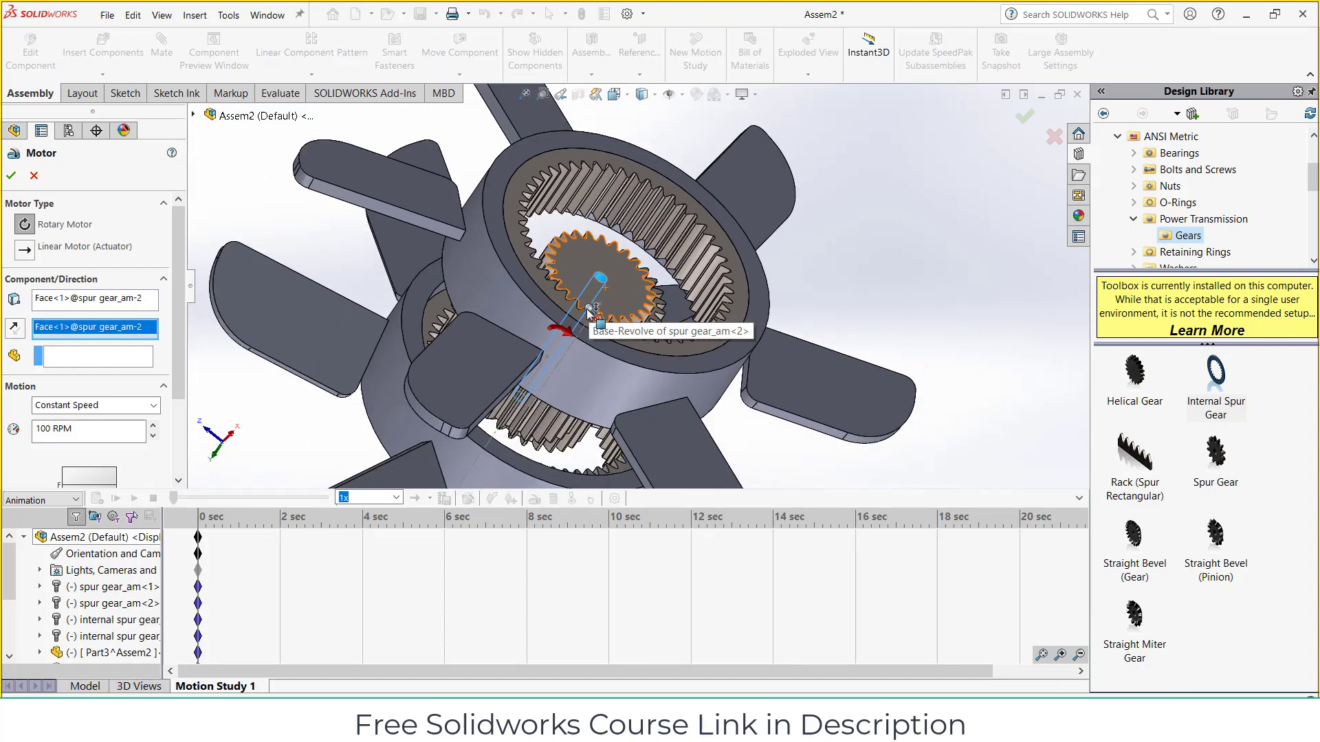
left_click(121, 407)
left_click(117, 435)
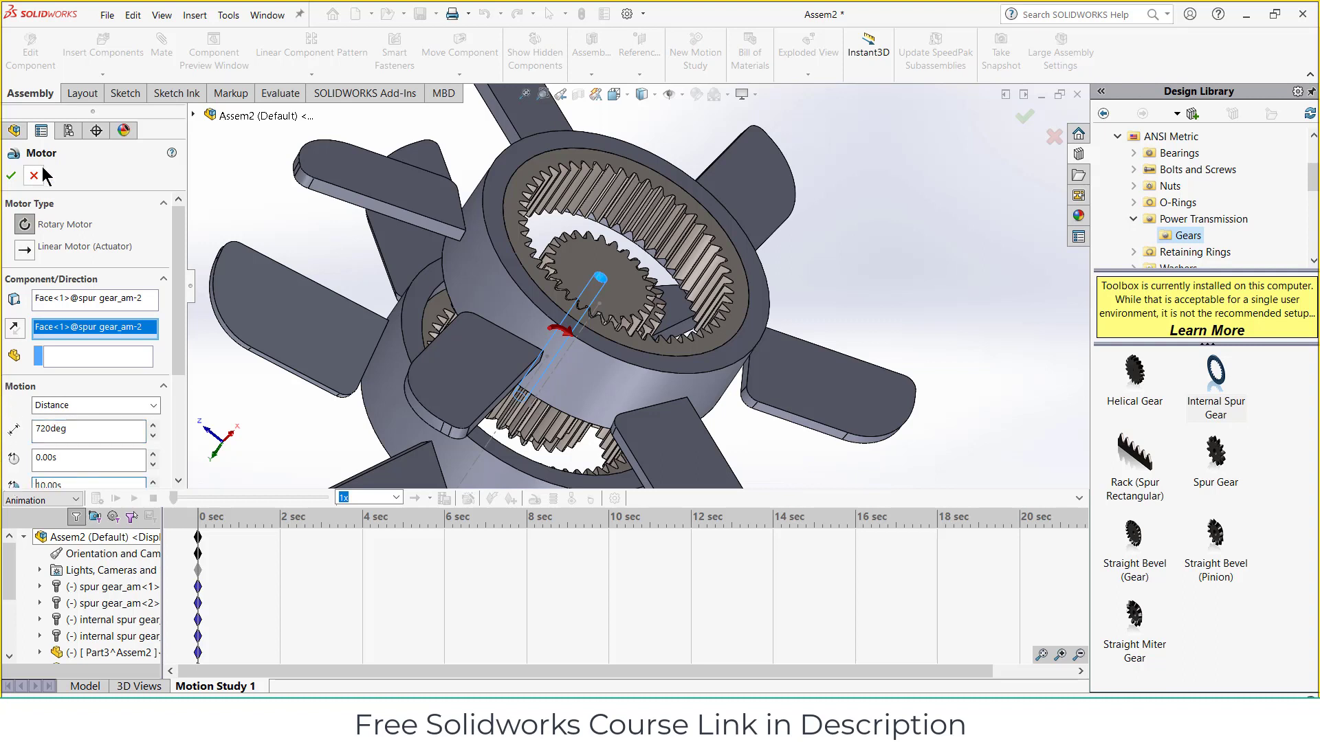
left_click(12, 177)
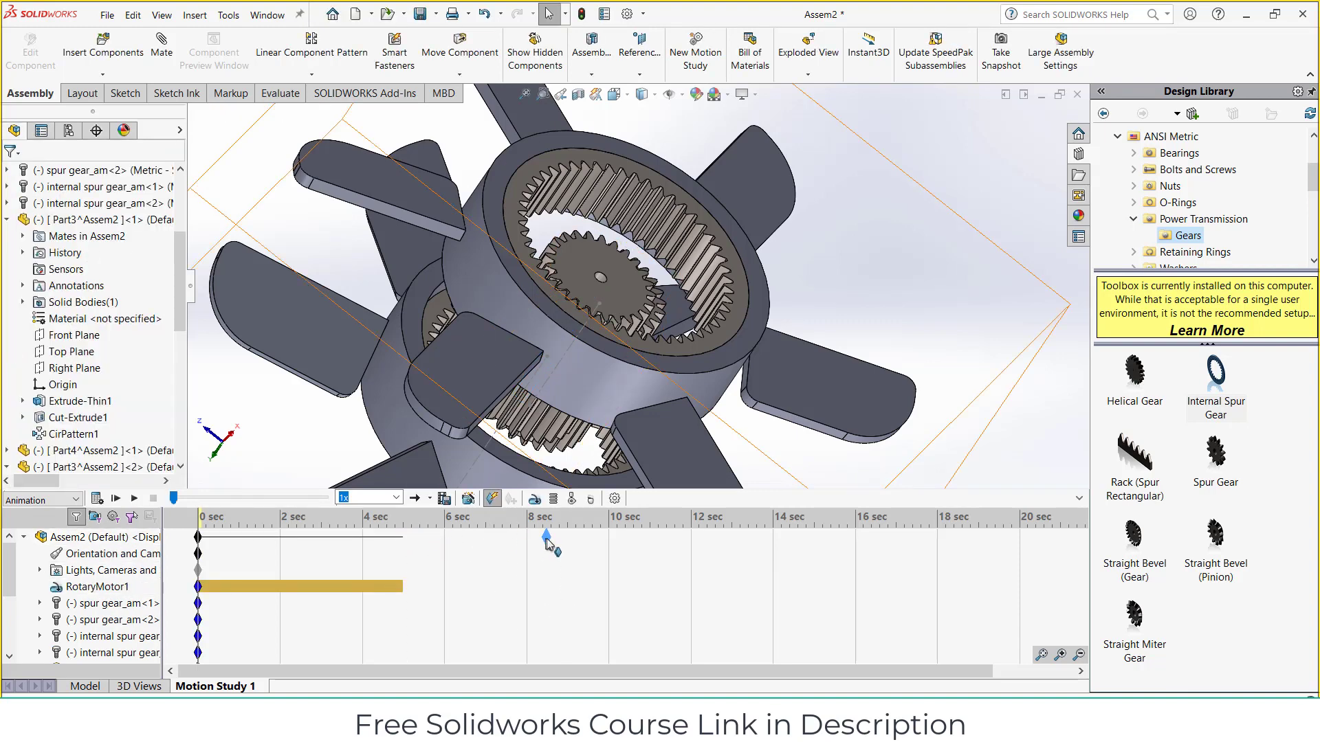
Step: Set the study end time to 10 sec, calculate the animation, and collapse the timeline
left_click_drag(607, 538, 609, 537)
left_click(614, 499)
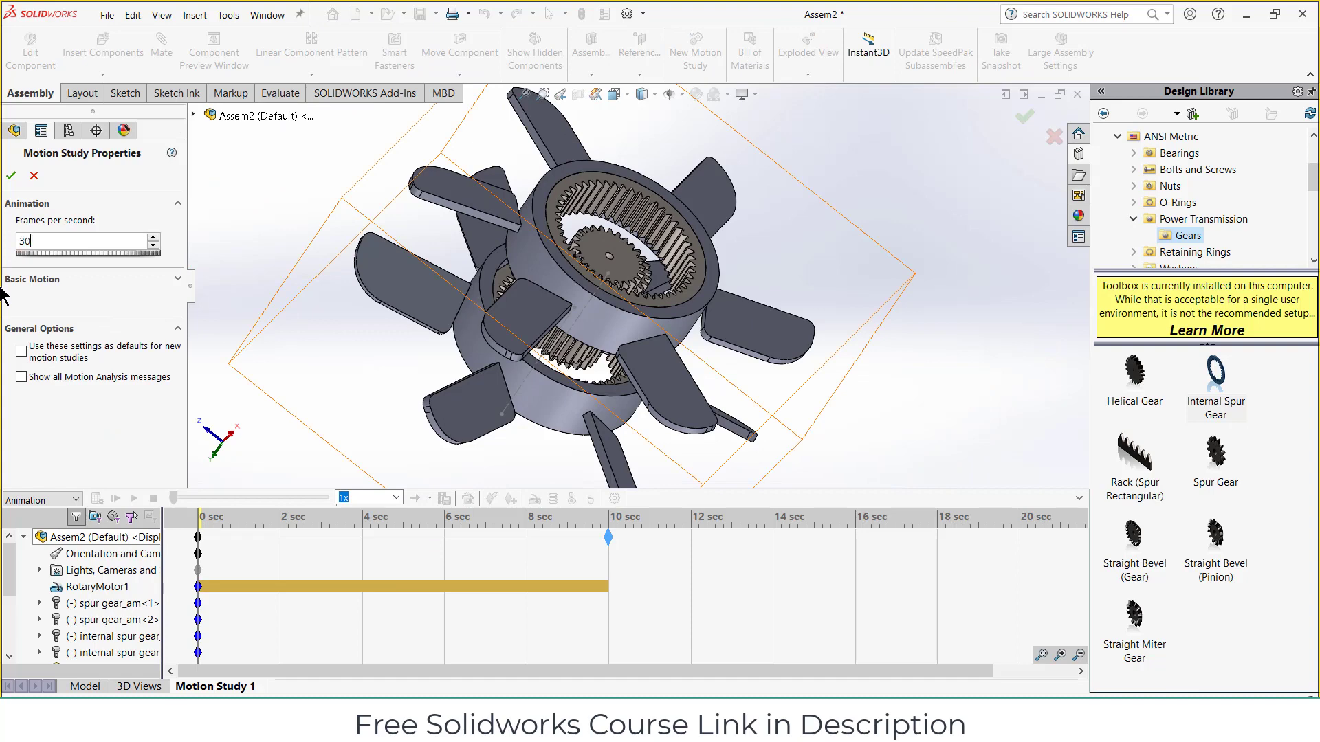
left_click(11, 177)
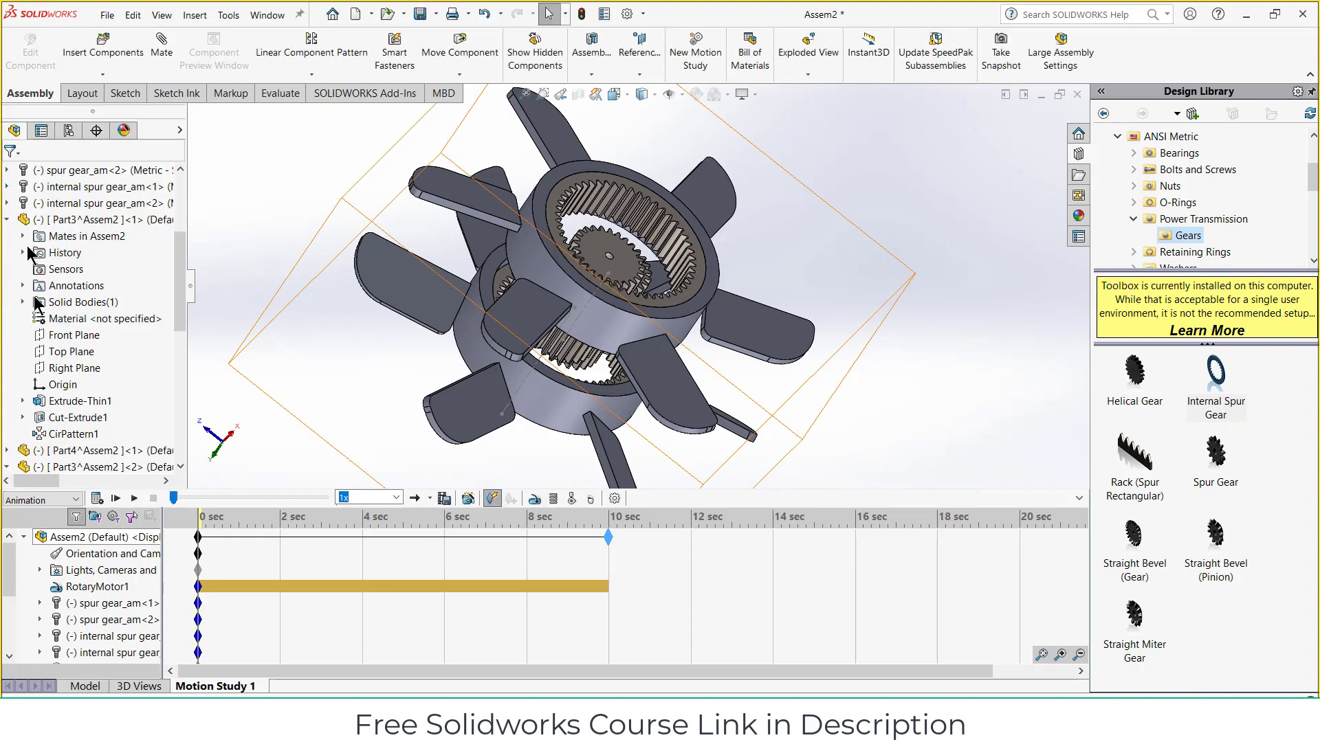
right_click(77, 557)
left_click(77, 564)
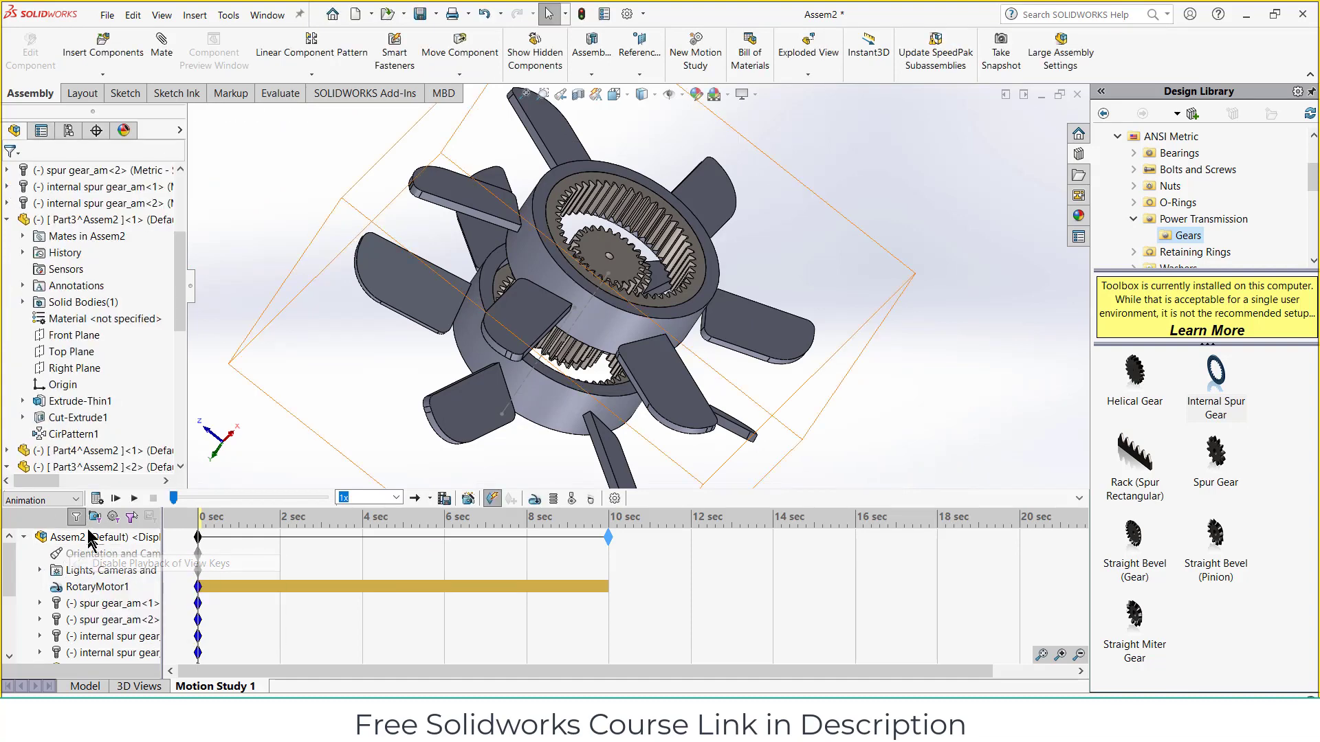
left_click(97, 498)
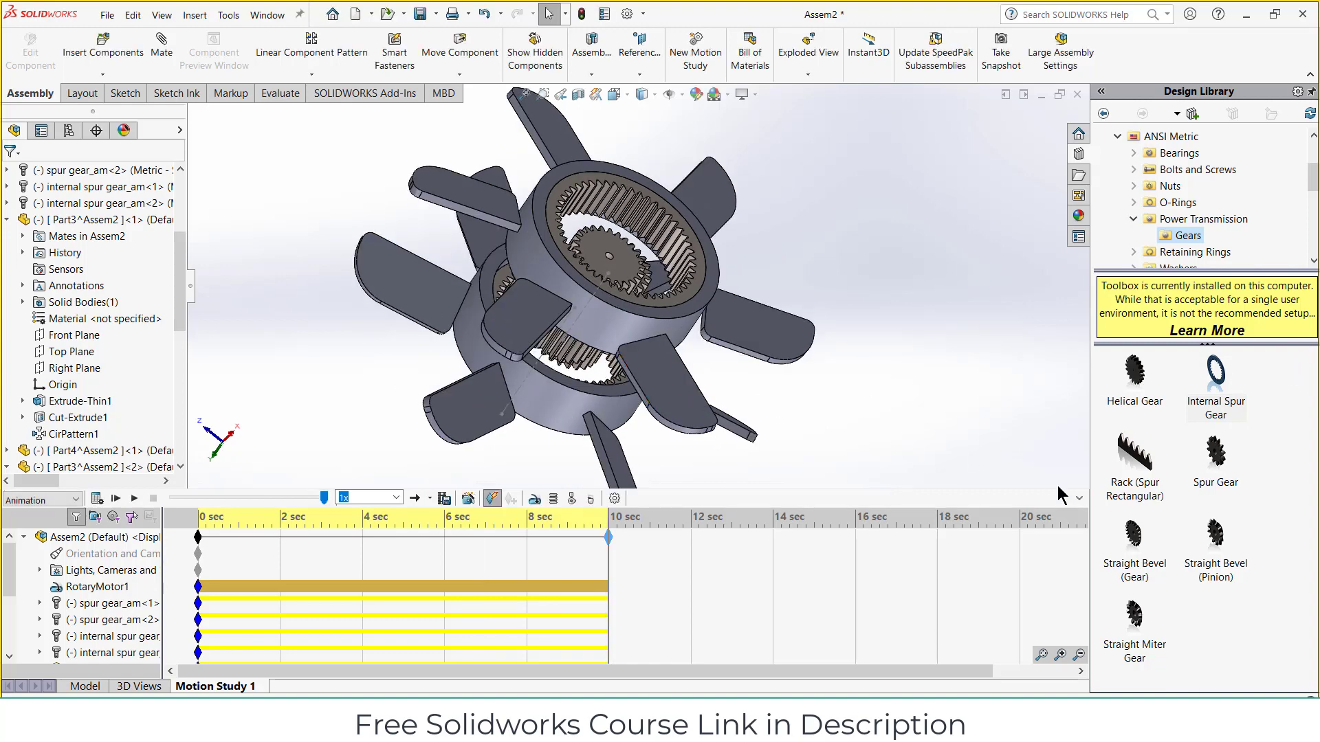
left_click(1078, 501)
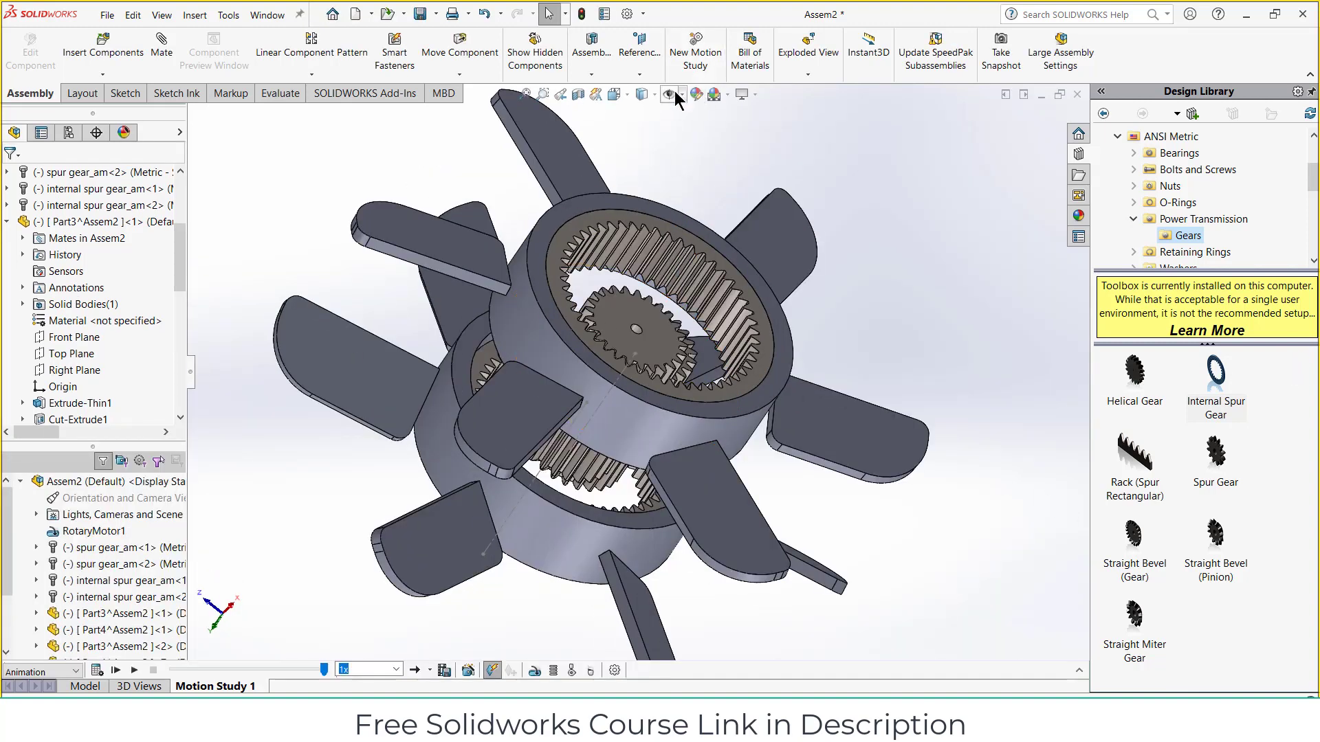
Step: Turn on RealView Graphics and play the motion study
left_click(162, 16)
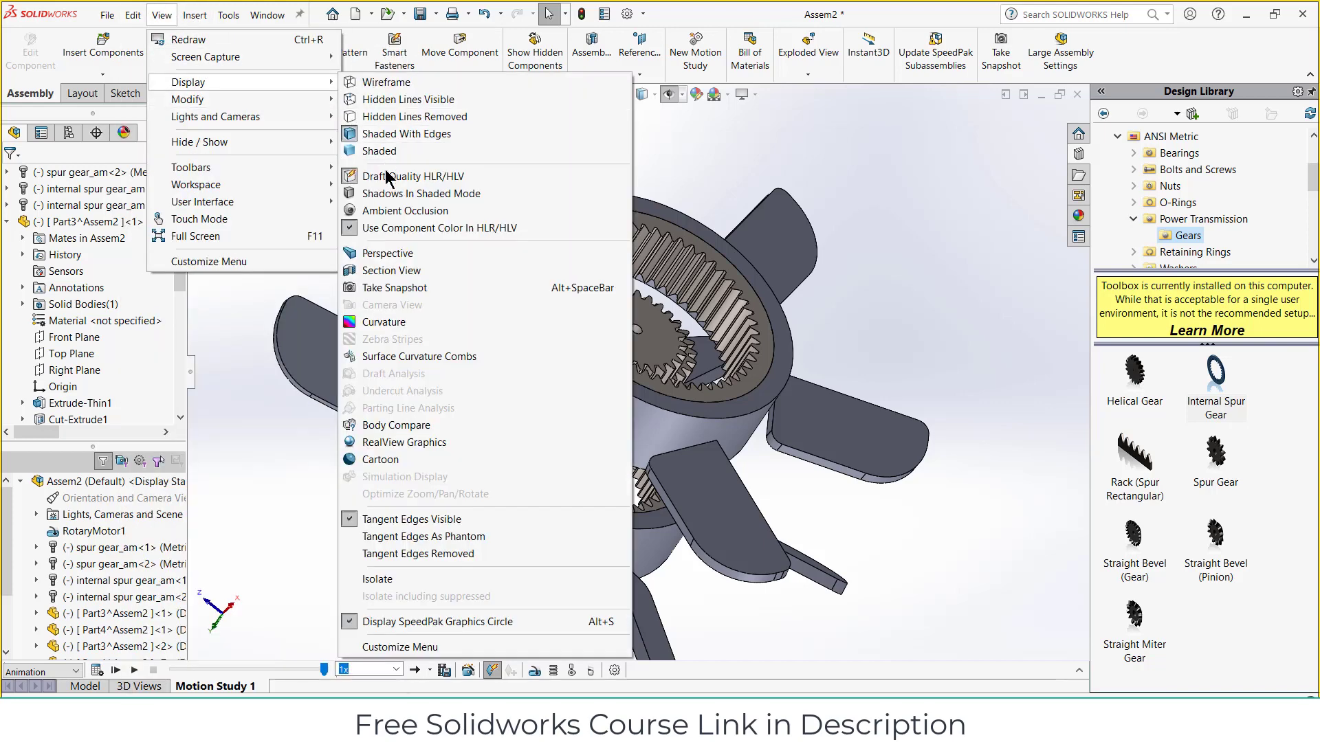
left_click(389, 443)
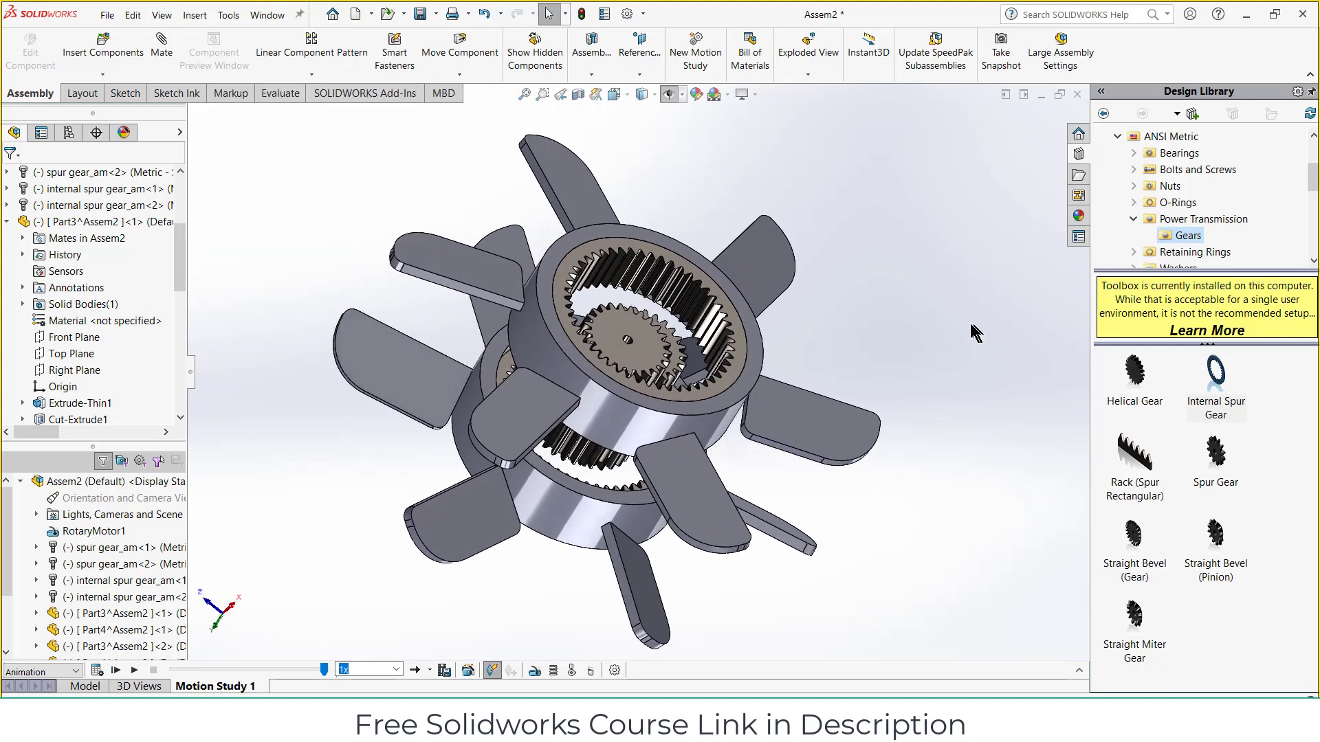
left_click(138, 670)
Step: Make the upper and lower blade rings transparent to reveal the gears inside
right_click(621, 447)
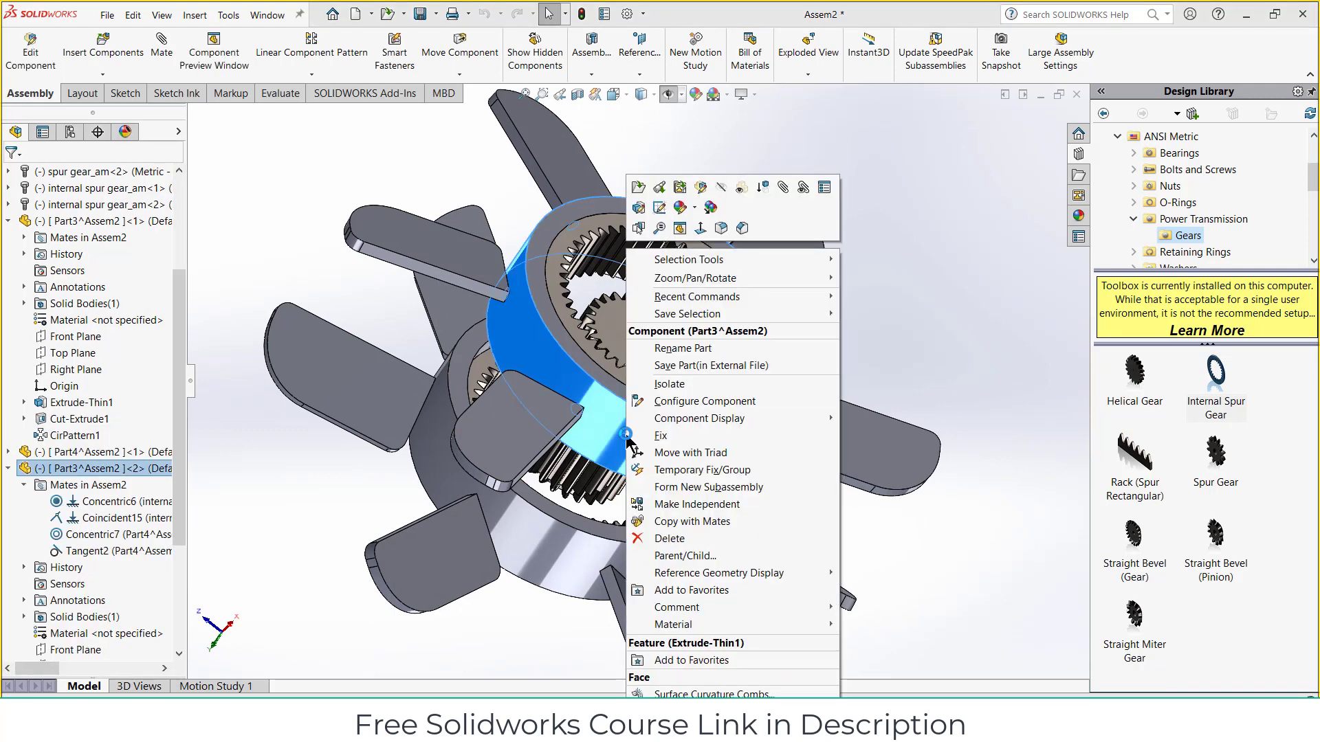
left_click(741, 187)
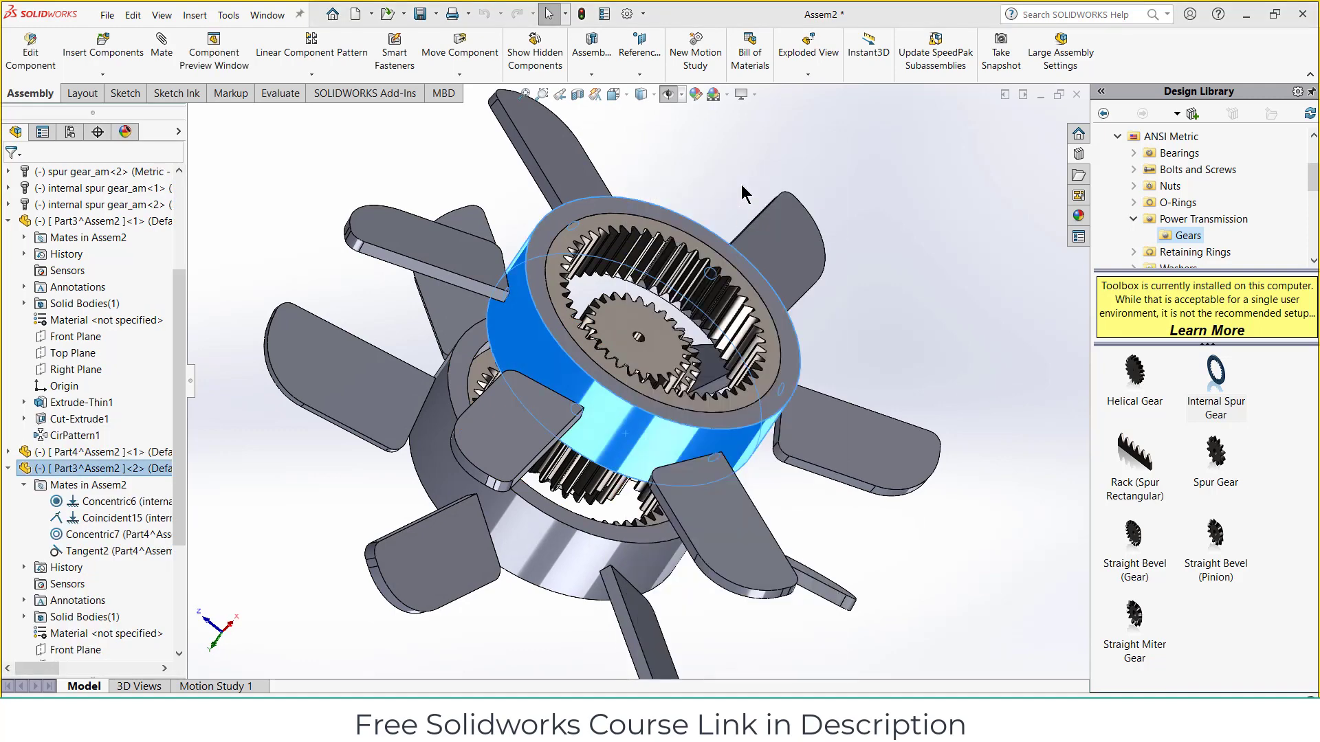
left_click(1039, 275)
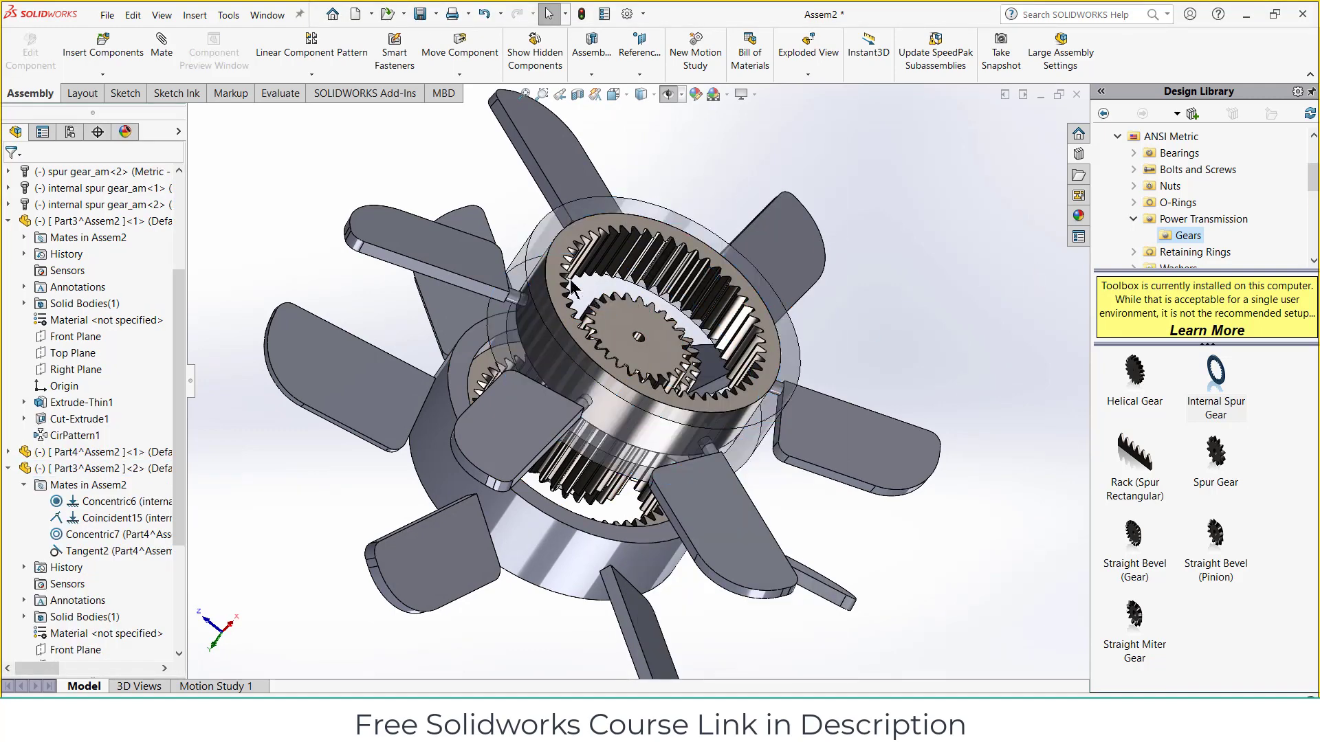
left_click(546, 541)
right_click(547, 542)
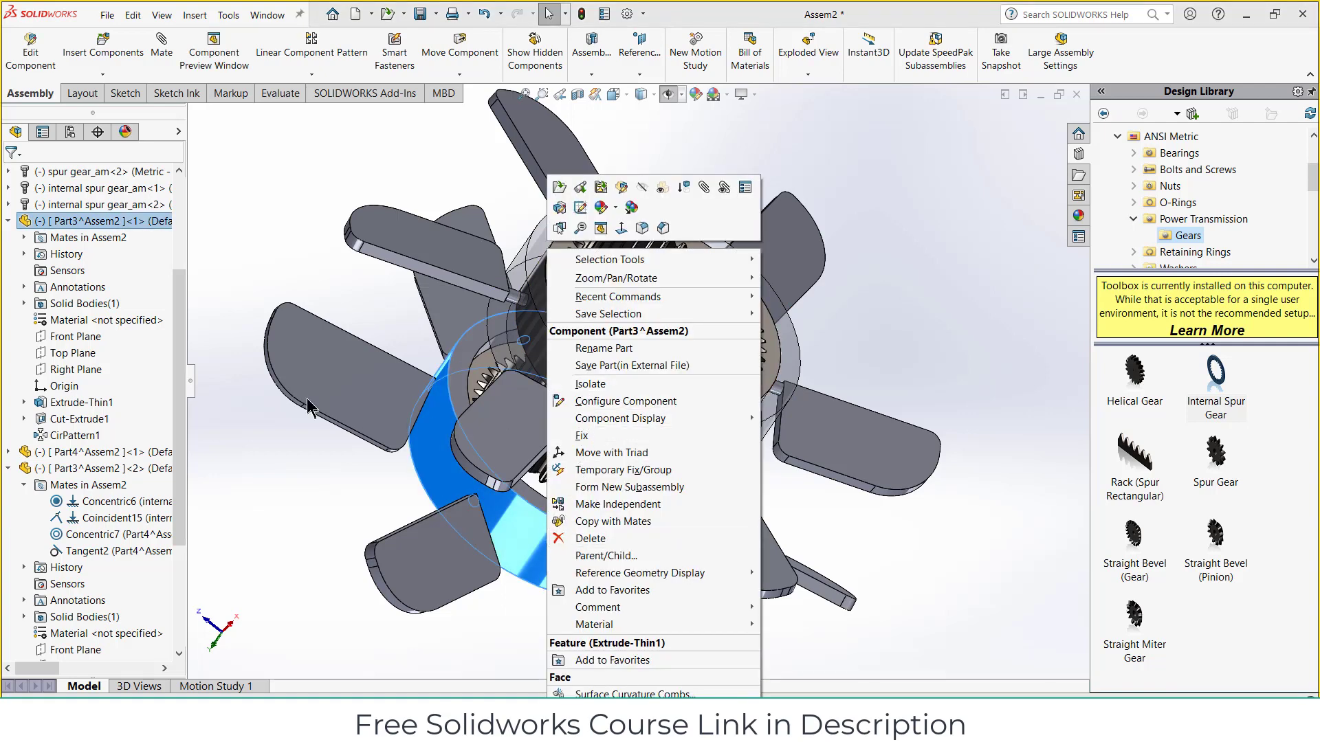
left_click(279, 464)
mouse_move(364, 474)
middle_mouse_down()
mouse_move(408, 332)
mouse_move(628, 436)
middle_mouse_up()
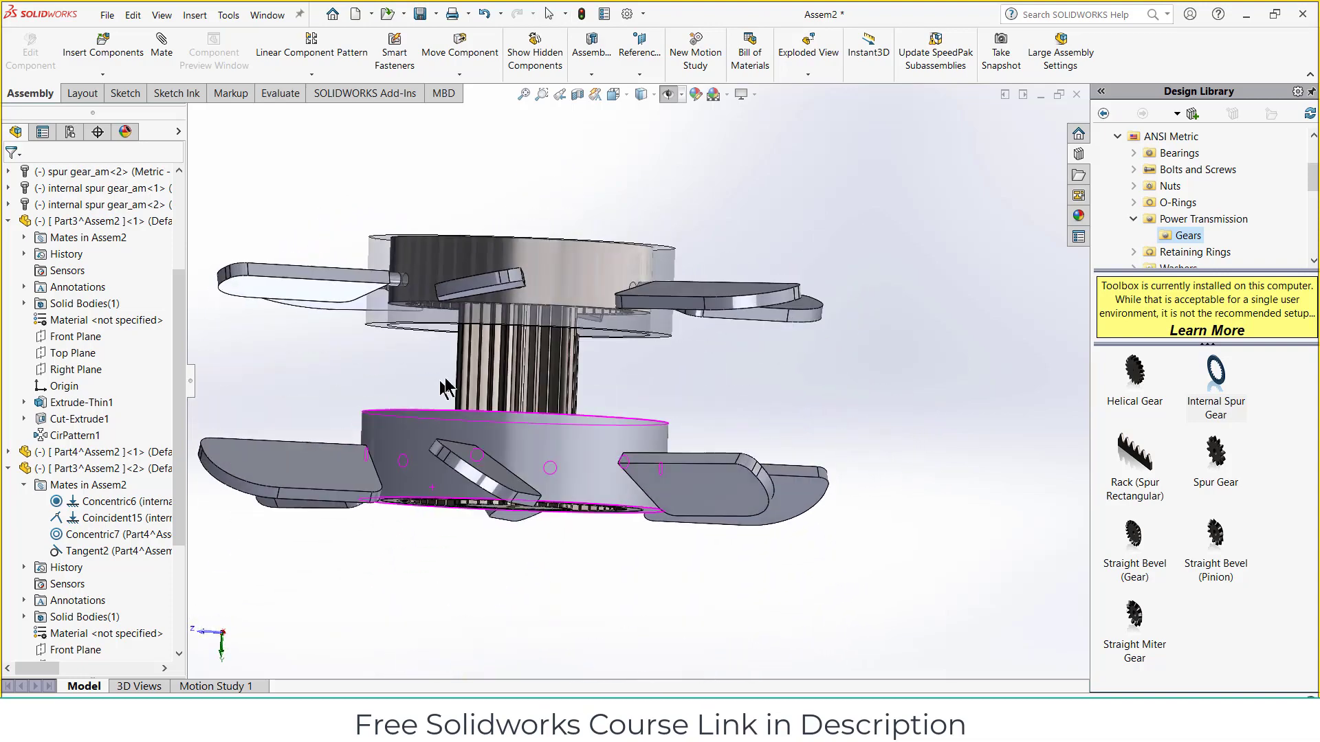
right_click(592, 433)
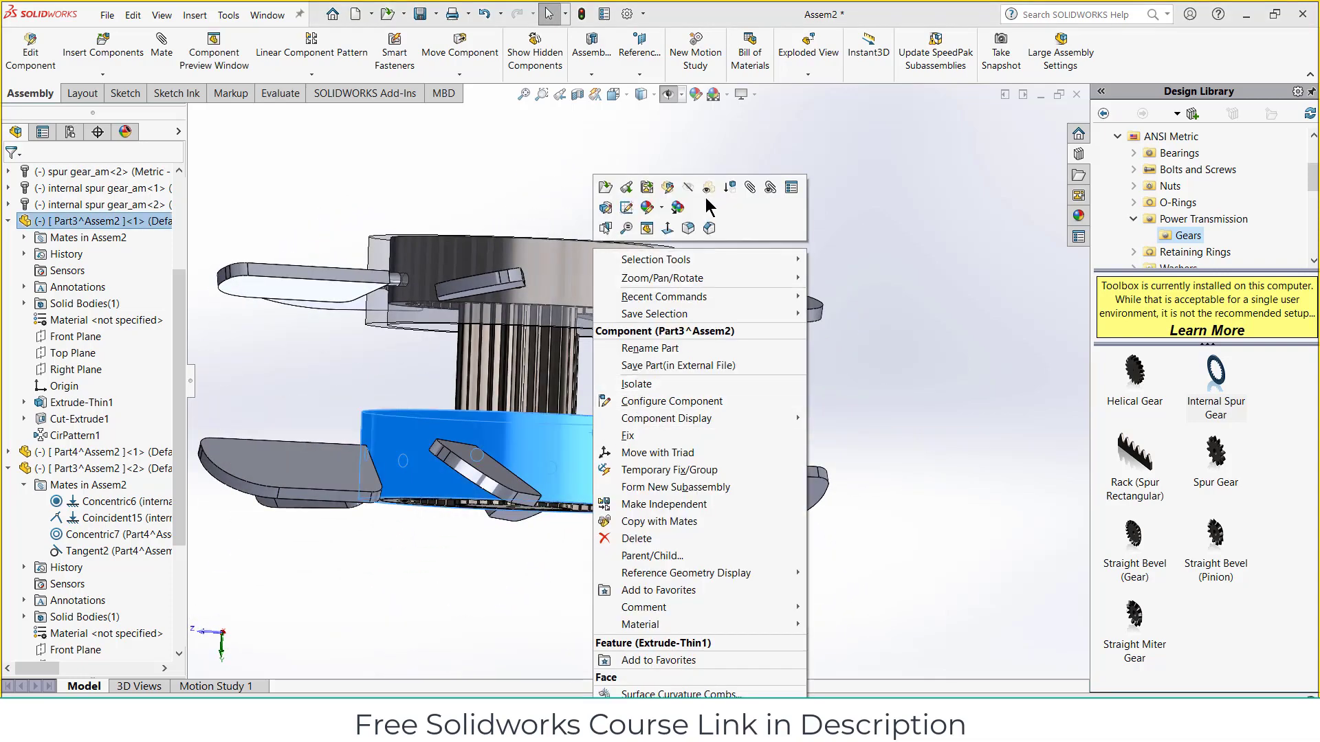
left_click(712, 197)
key("Escape")
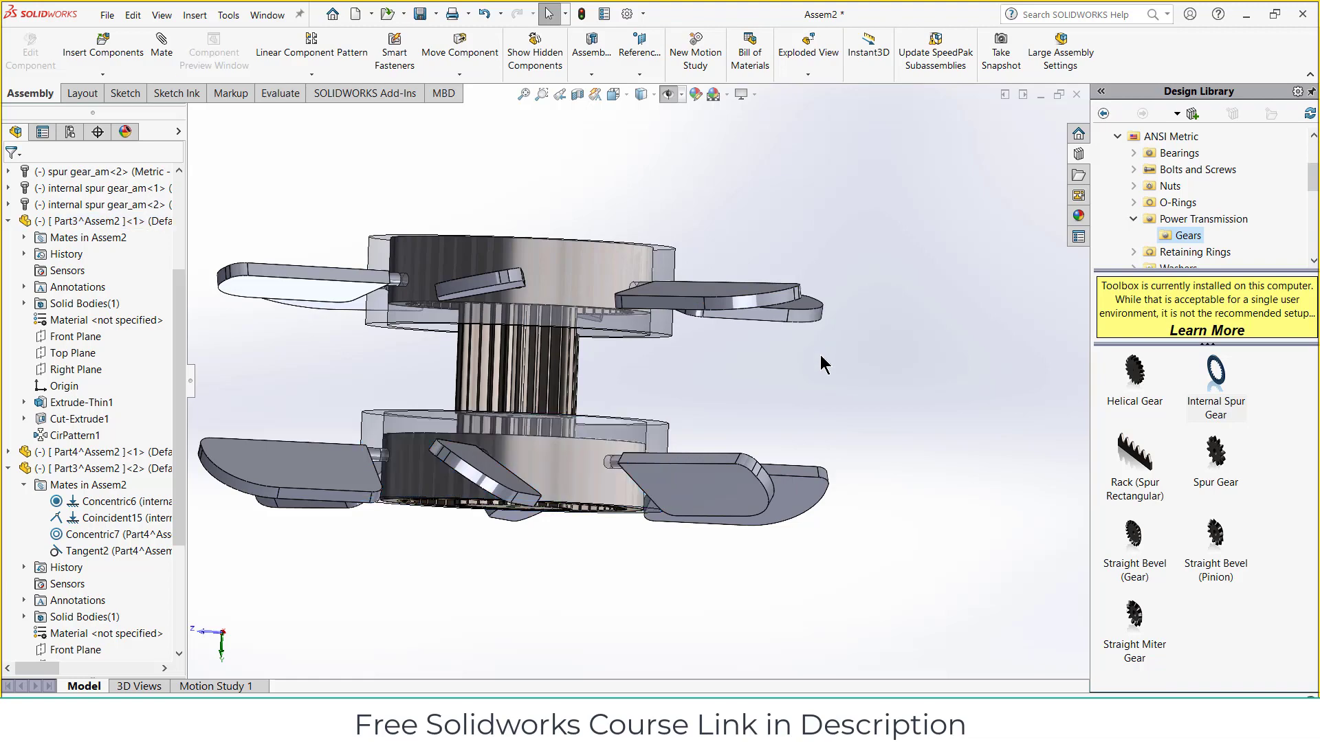
middle_click_drag(818, 360, 804, 512)
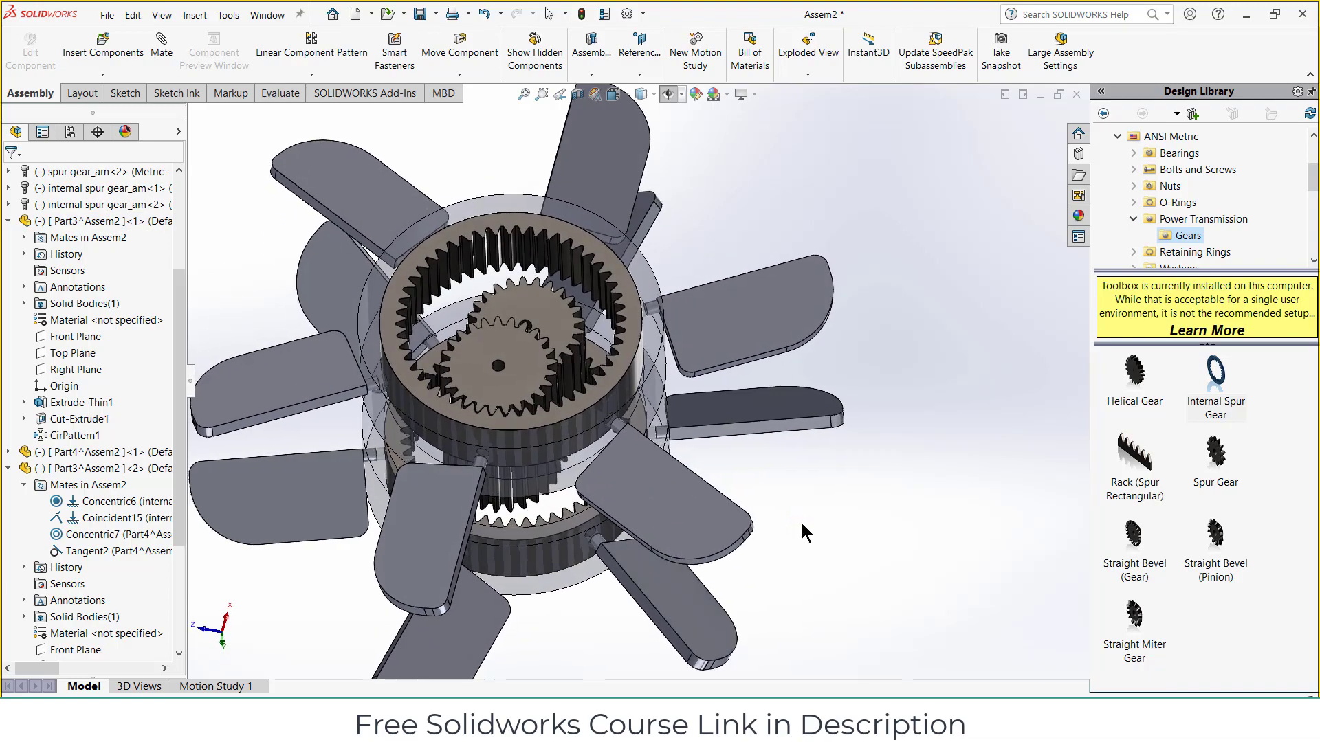
Step: Orbit and switch standard views to inspect the gears through the transparent rings
left_click(625, 100)
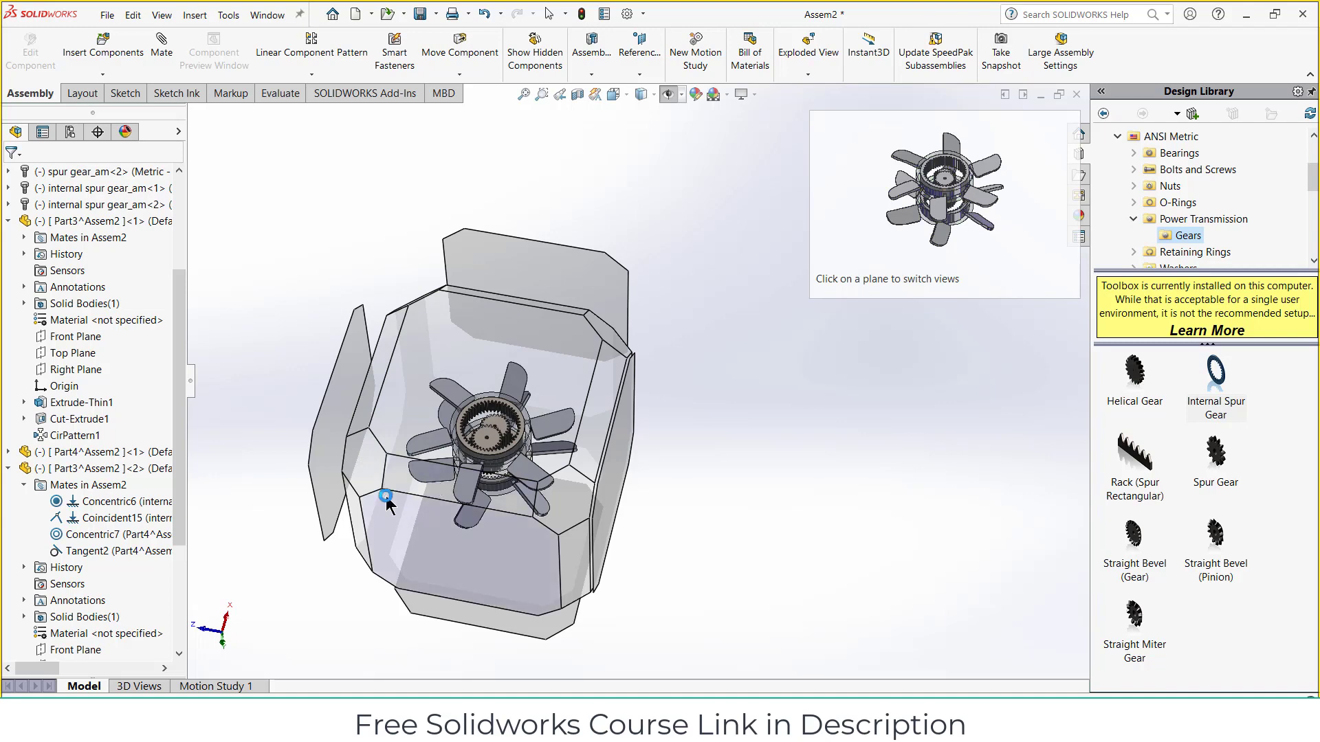
left_click(399, 475)
mouse_move(744, 469)
middle_mouse_down()
mouse_move(724, 441)
mouse_move(579, 472)
middle_mouse_up()
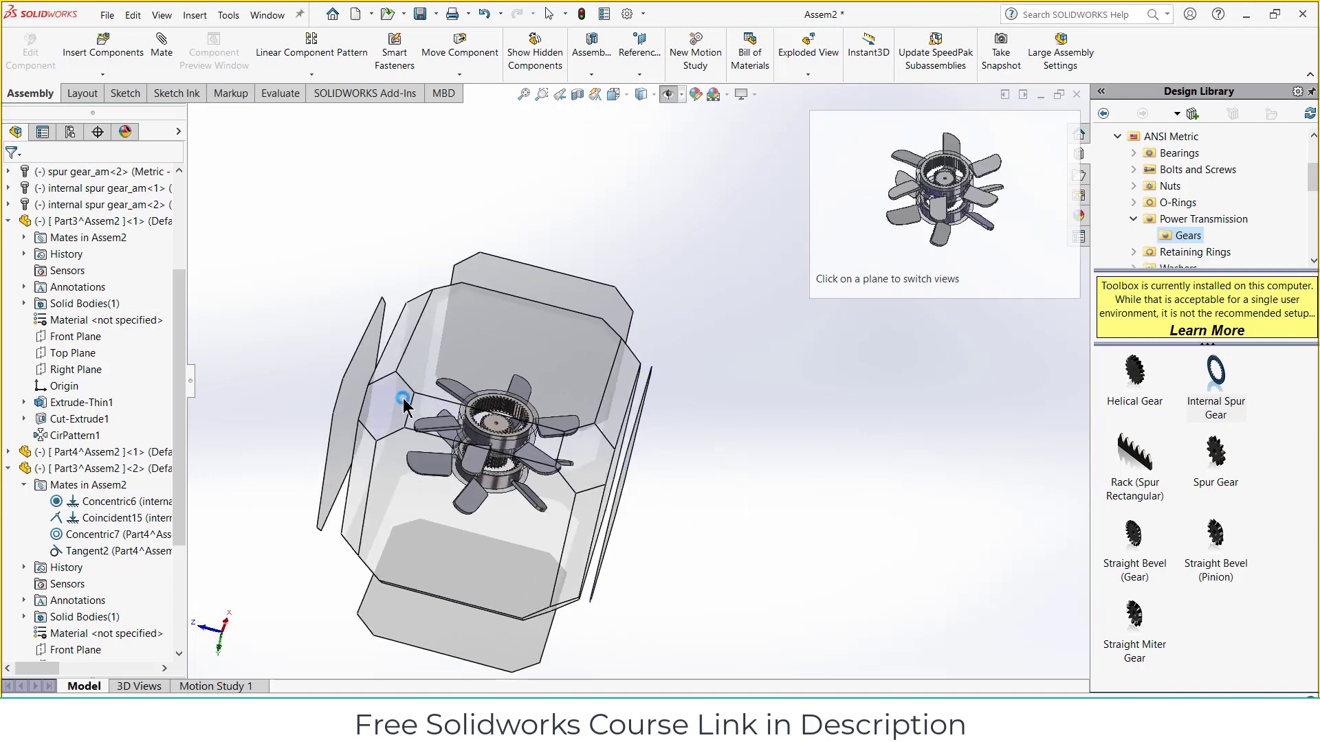
mouse_move(444, 287)
middle_mouse_down()
mouse_move(463, 307)
mouse_move(616, 349)
middle_mouse_up()
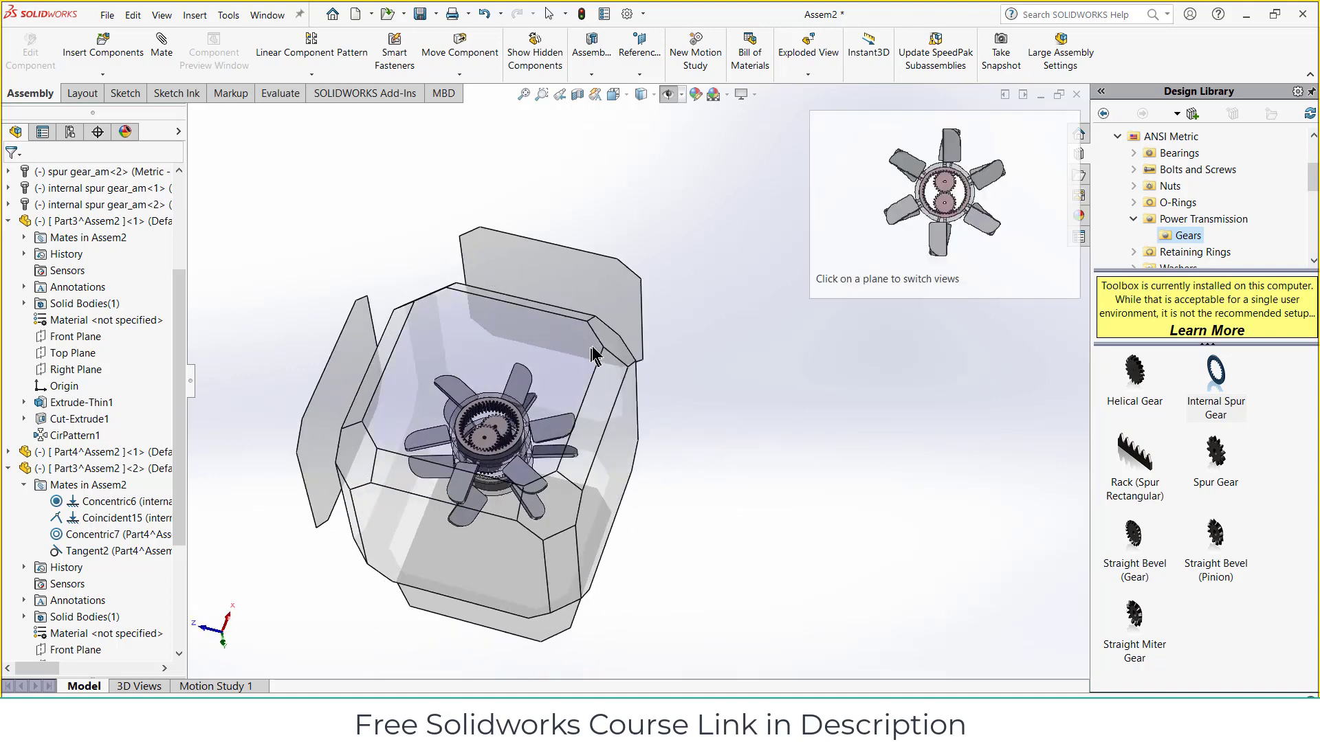
left_click(616, 340)
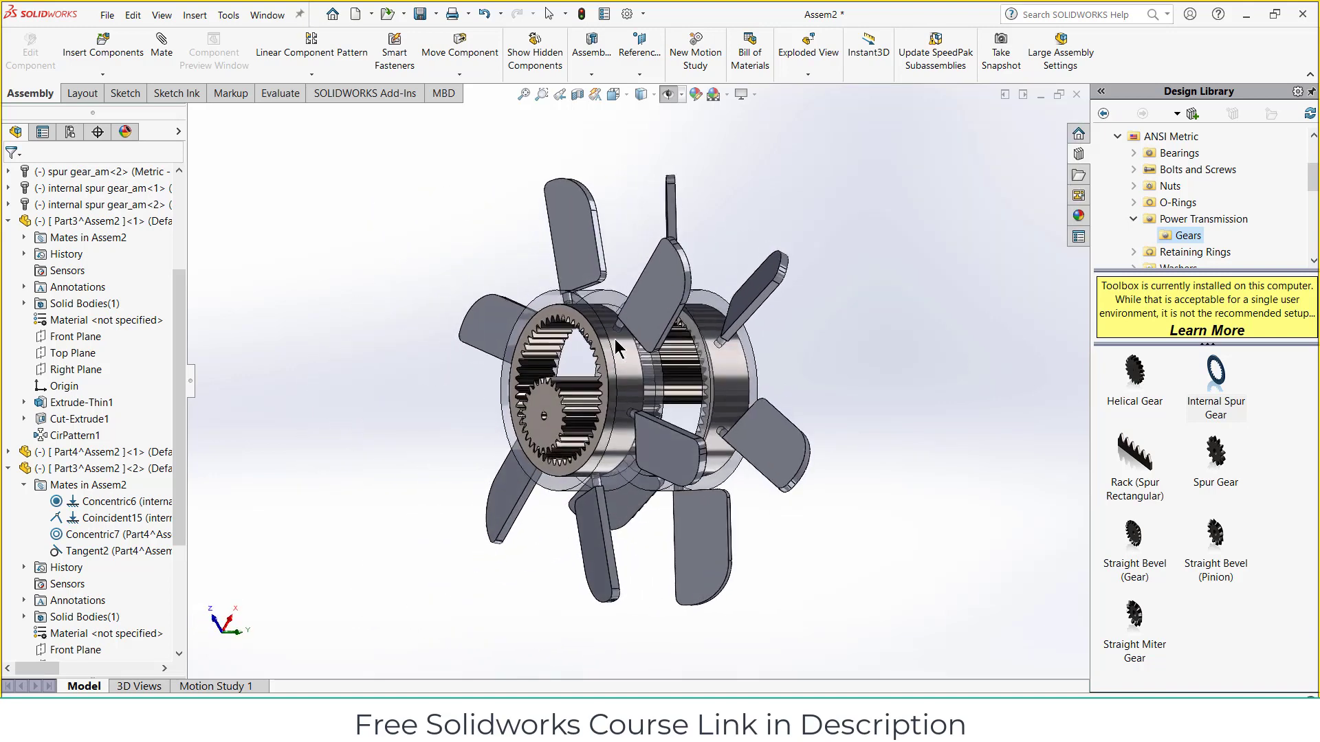
middle_click_drag(708, 412, 675, 96)
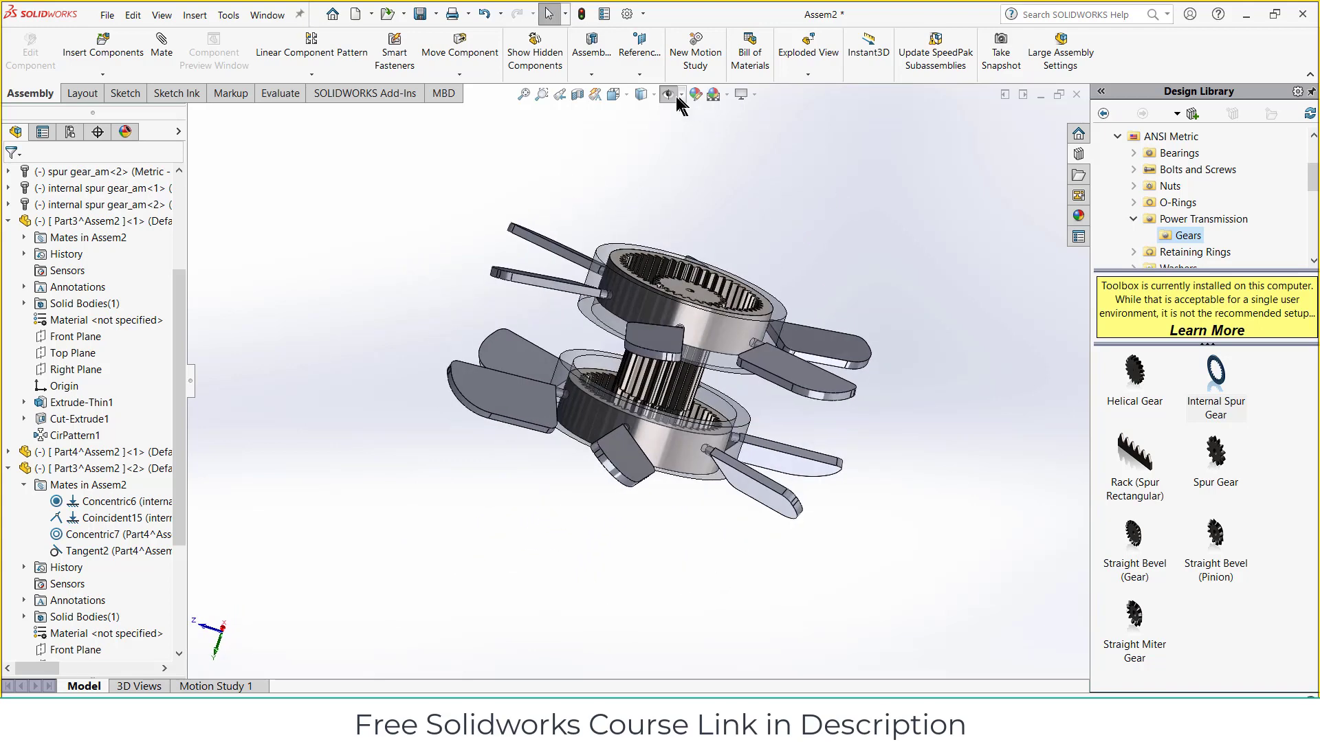
left_click(626, 94)
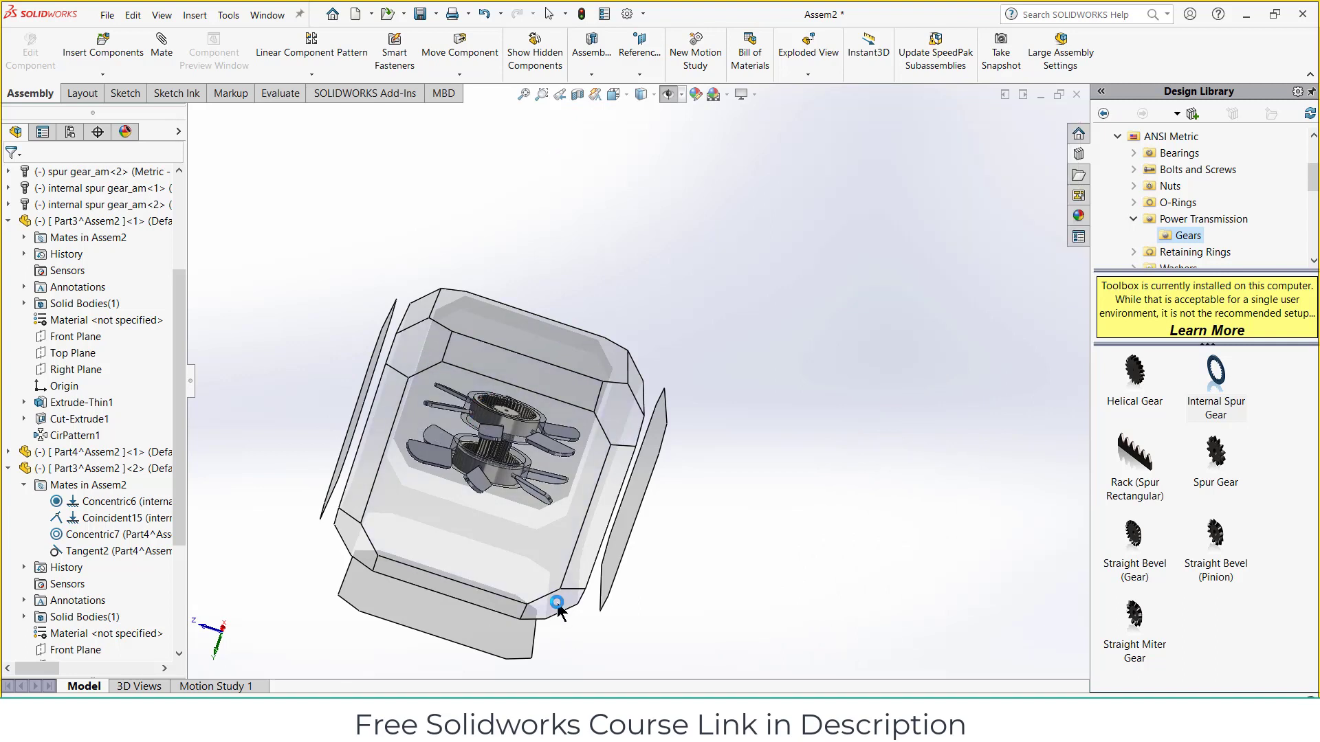
left_click(606, 444)
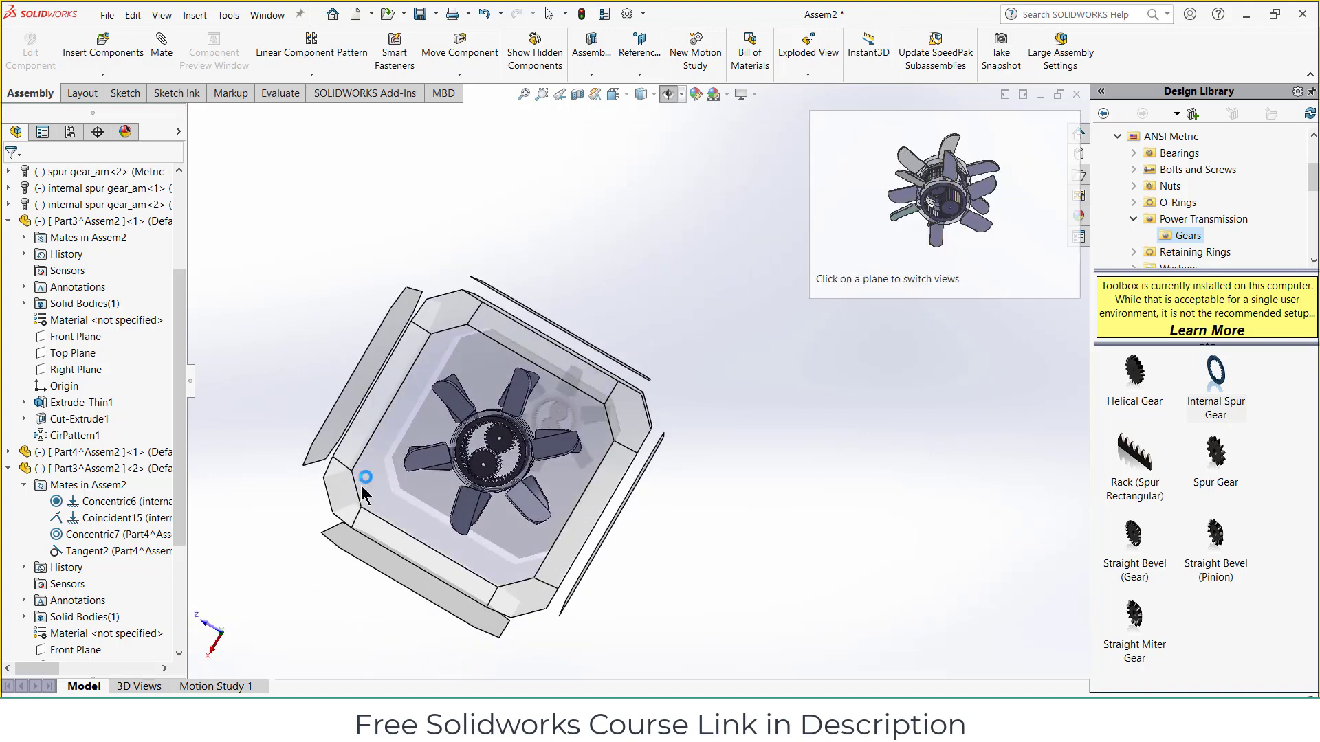
middle_click_drag(349, 507, 462, 416)
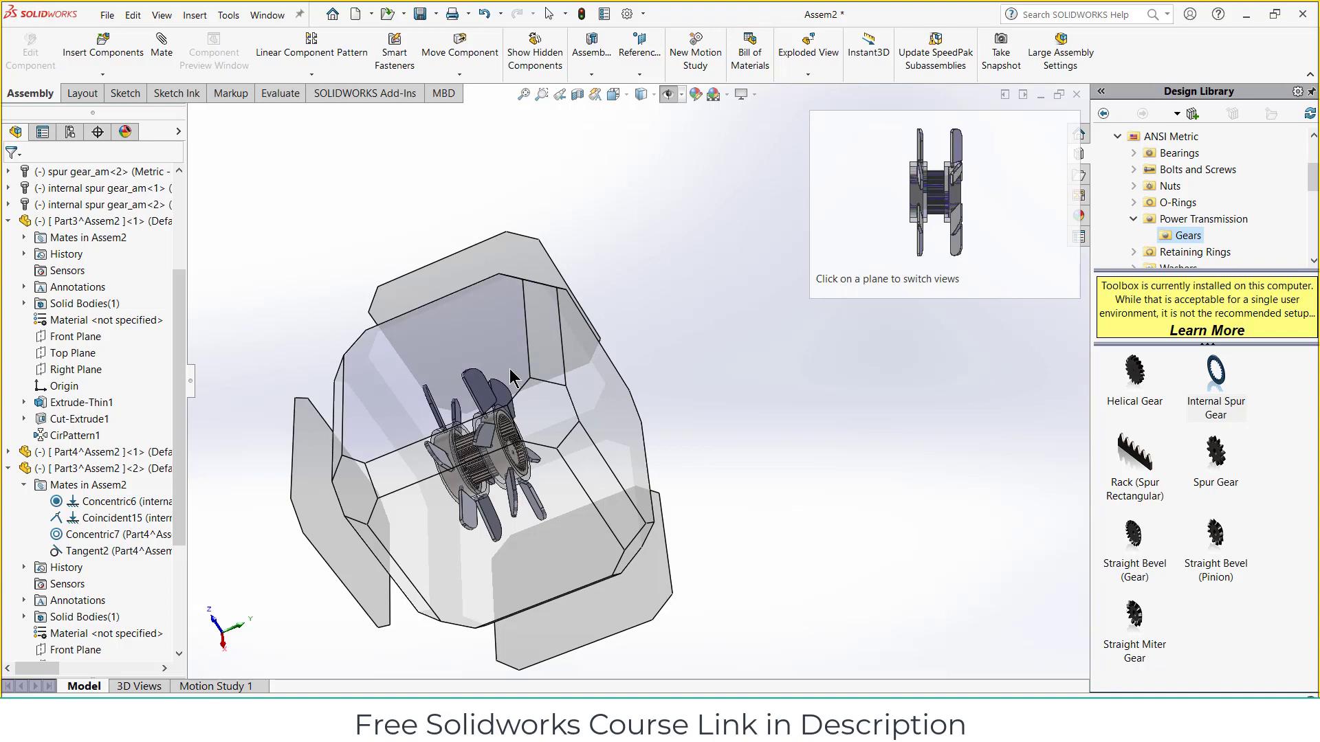
left_click(595, 480)
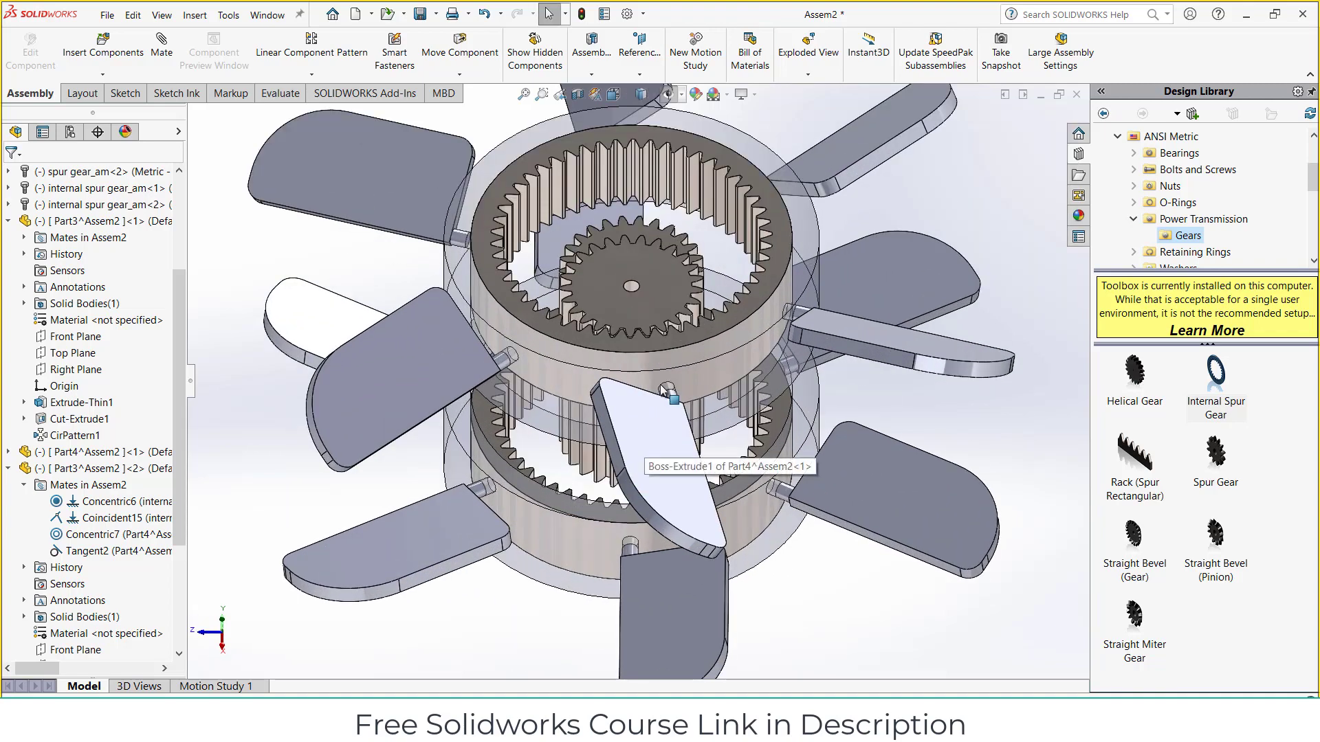
mouse_move(644, 437)
middle_mouse_down()
mouse_move(661, 350)
mouse_move(787, 369)
mouse_move(786, 395)
mouse_move(683, 345)
mouse_move(673, 375)
middle_mouse_up()
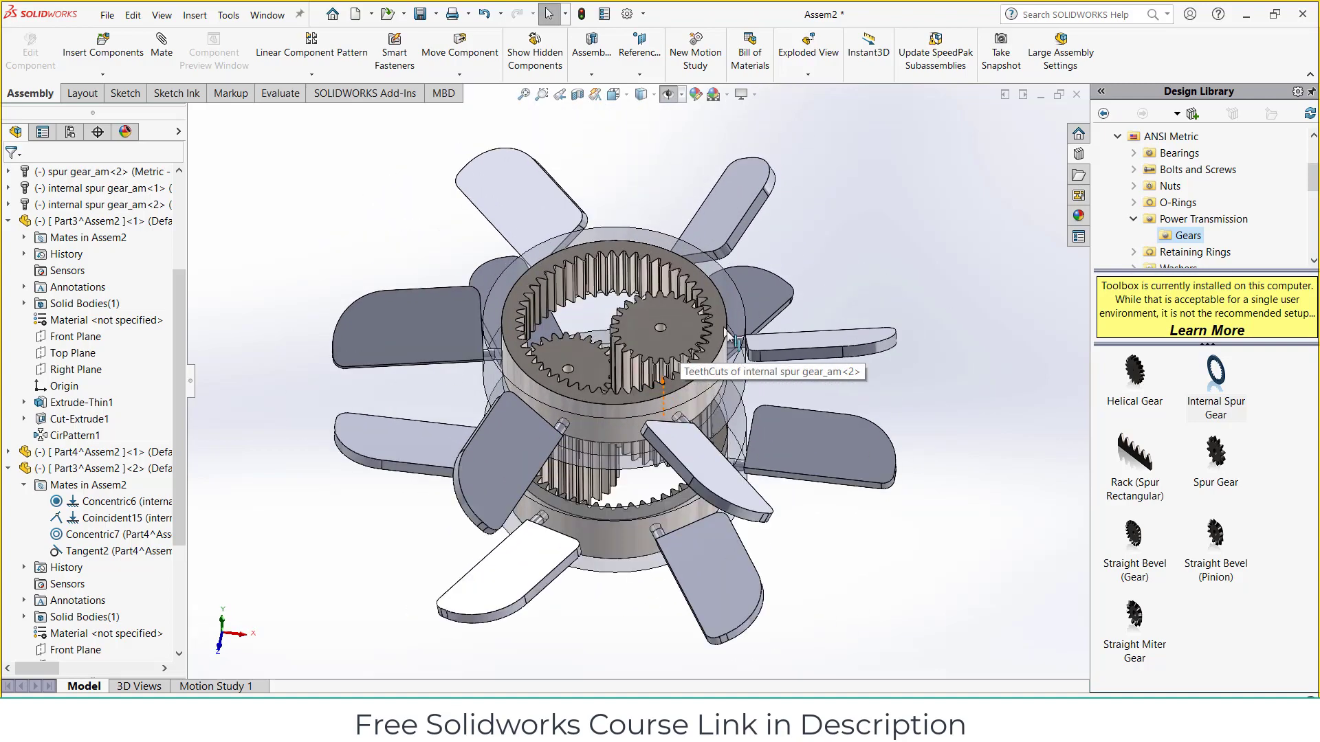
Step: Orbit to a face-on view, play Motion Study 1's animation, then return to the model
left_click(213, 685)
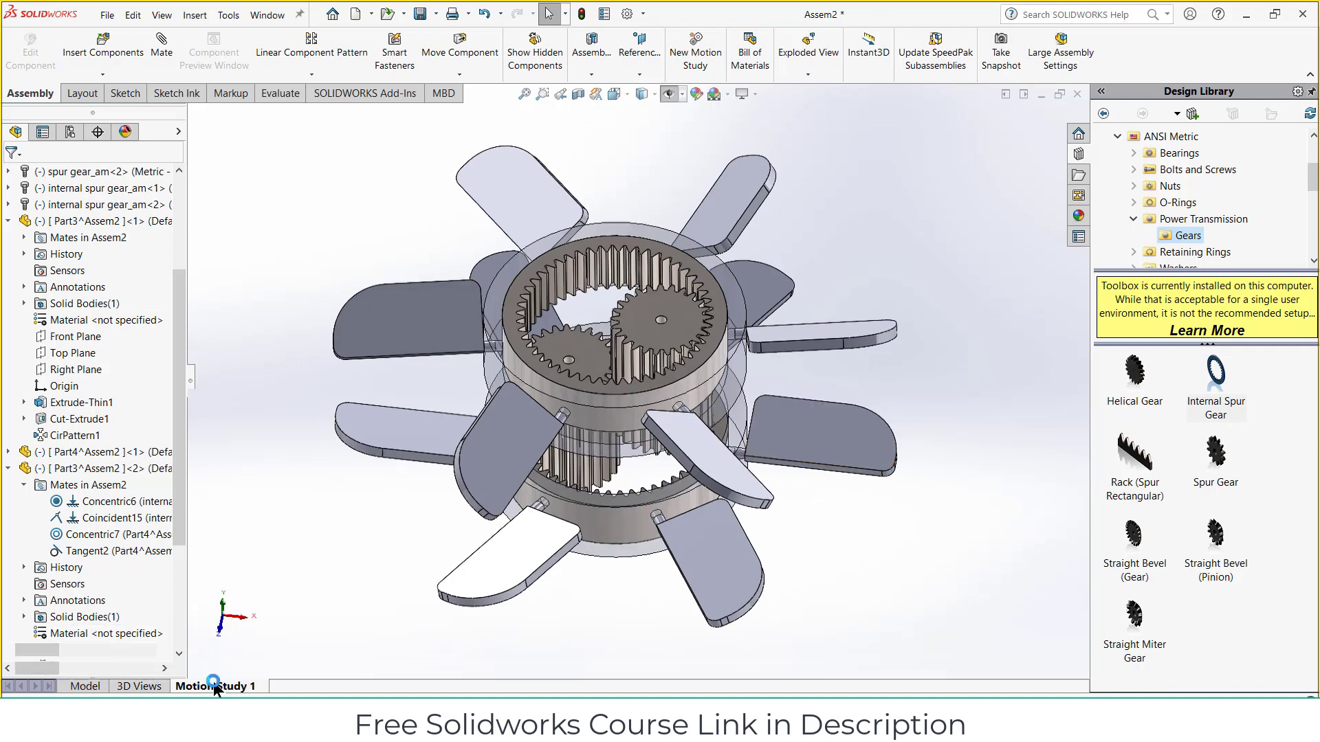
right_click(213, 685)
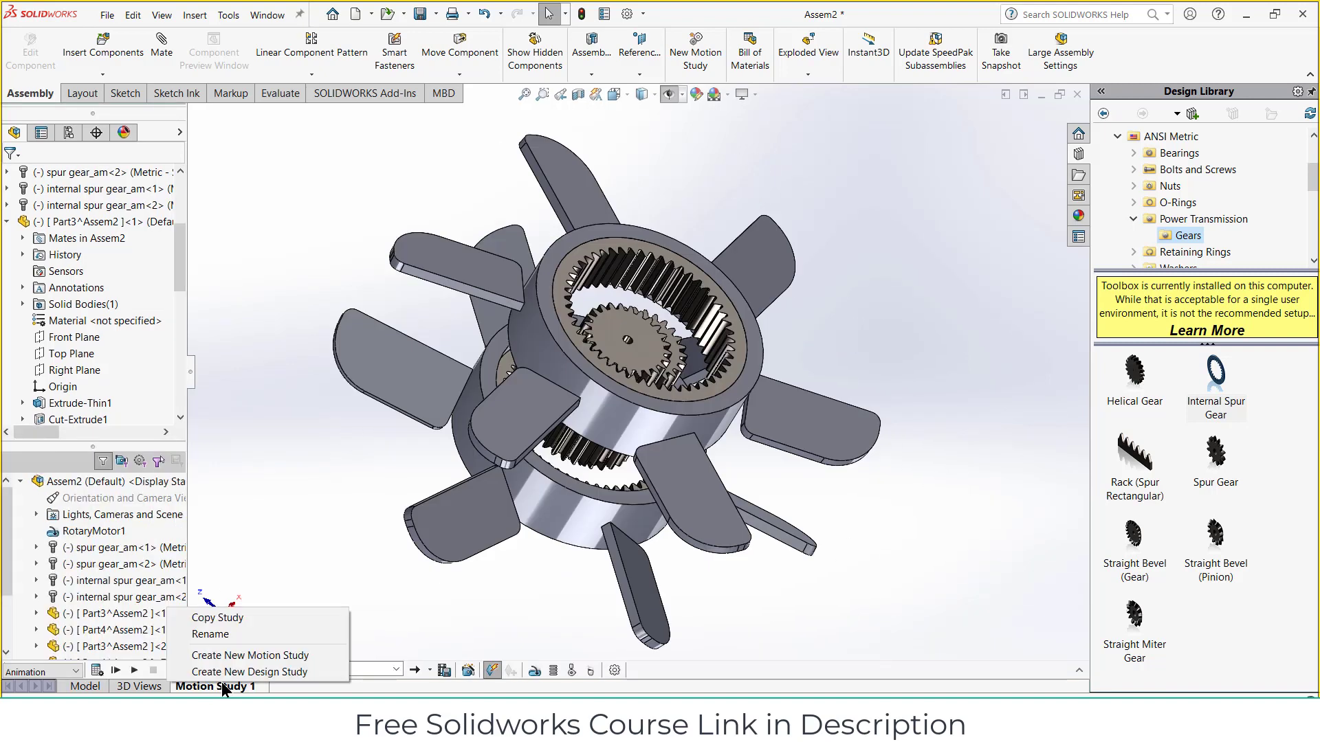
left_click(96, 683)
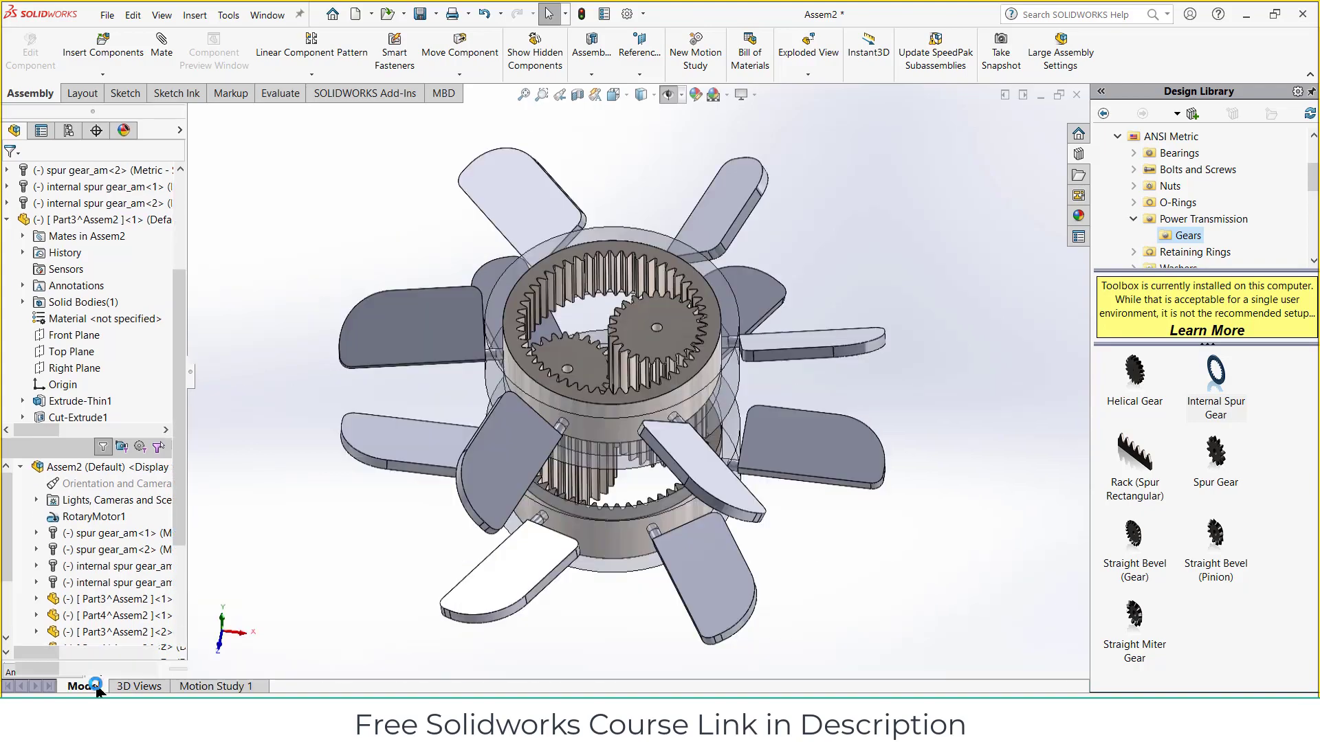
left_click(217, 685)
mouse_move(703, 462)
middle_mouse_down()
mouse_move(699, 503)
mouse_move(657, 358)
middle_mouse_up()
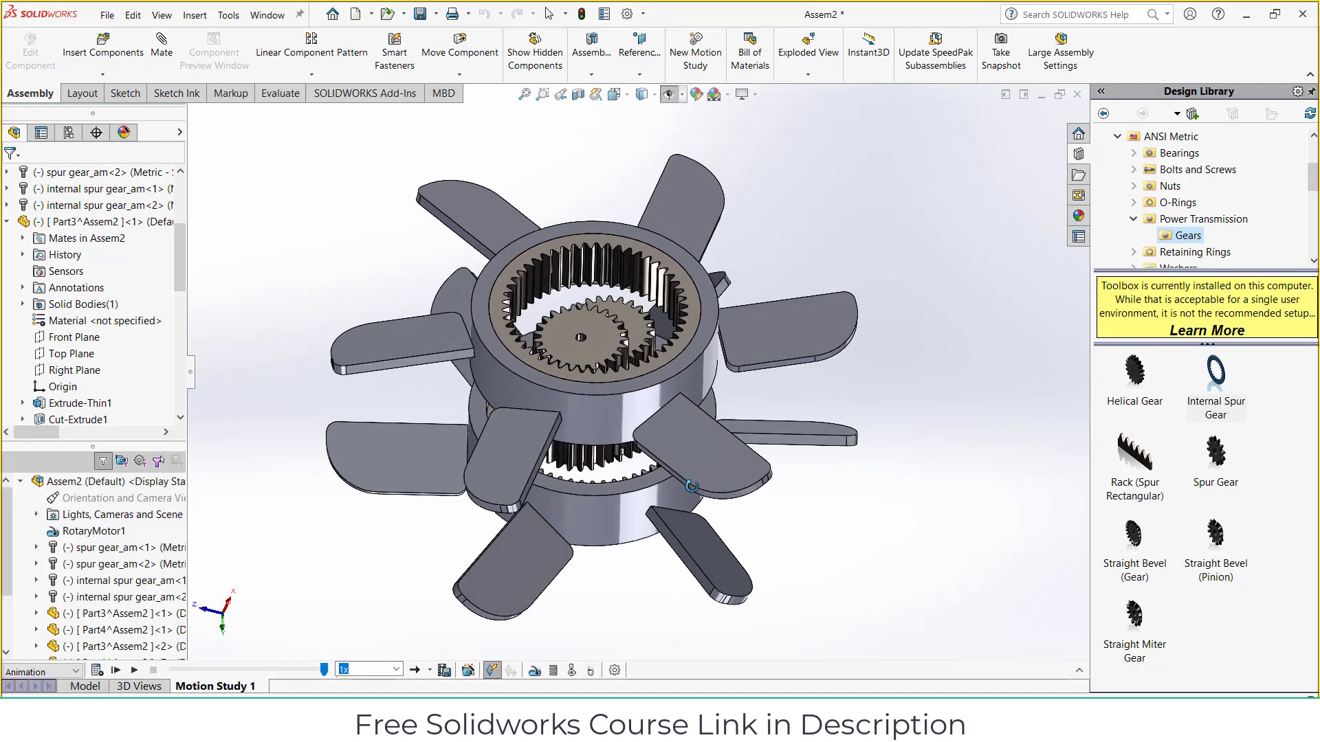
scroll(625, 428, "down", 3)
scroll(625, 428, "up", 3)
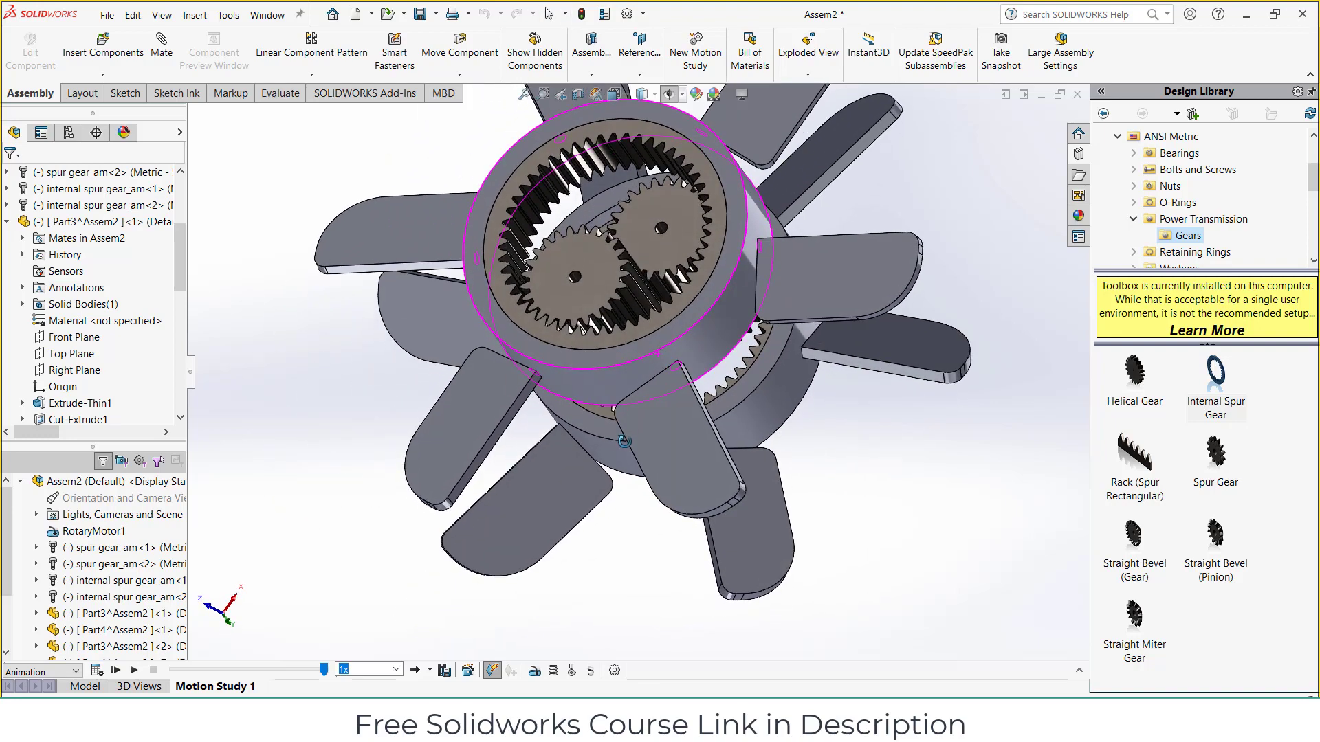
middle_click_drag(625, 427, 660, 307)
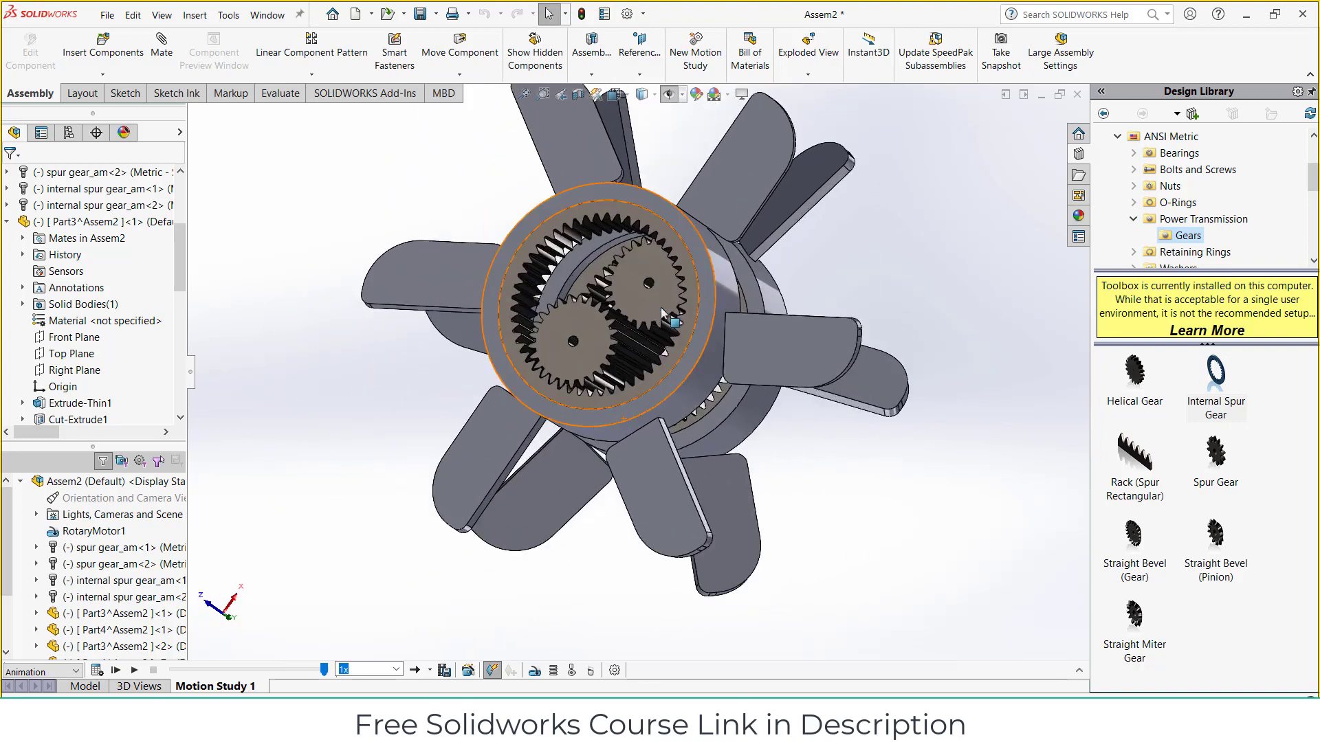
scroll(641, 205, "down", 2)
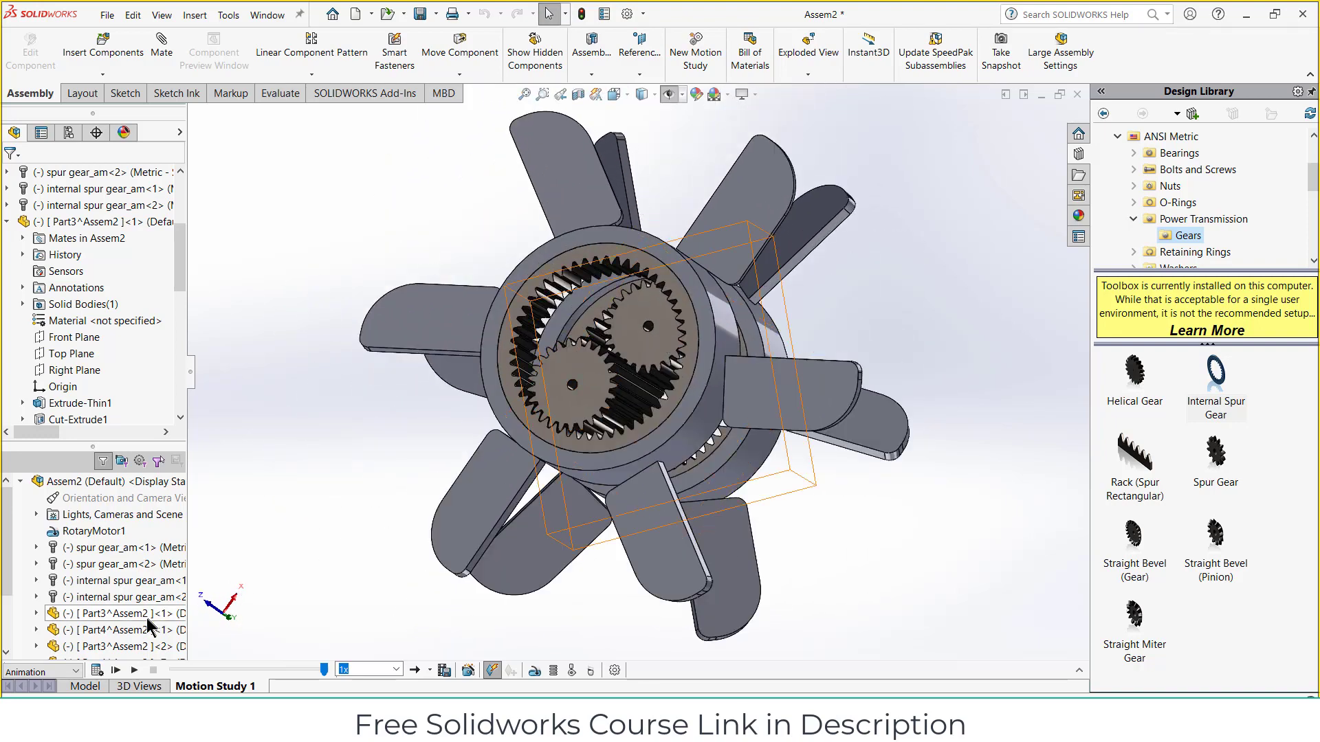
left_click(134, 670)
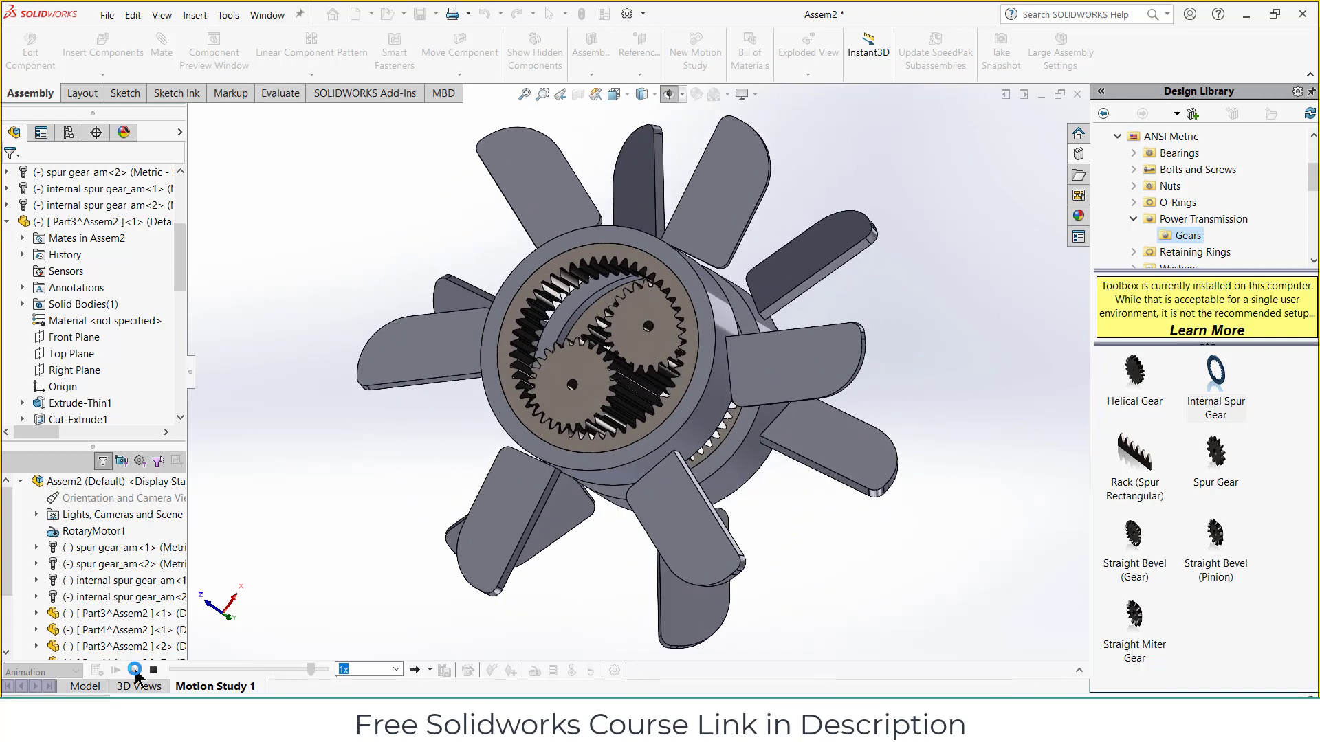
left_click(83, 688)
Step: Orbit, pan and zoom to frame the gears from the front
mouse_move(451, 472)
middle_mouse_down()
mouse_move(442, 590)
mouse_move(403, 649)
middle_mouse_up()
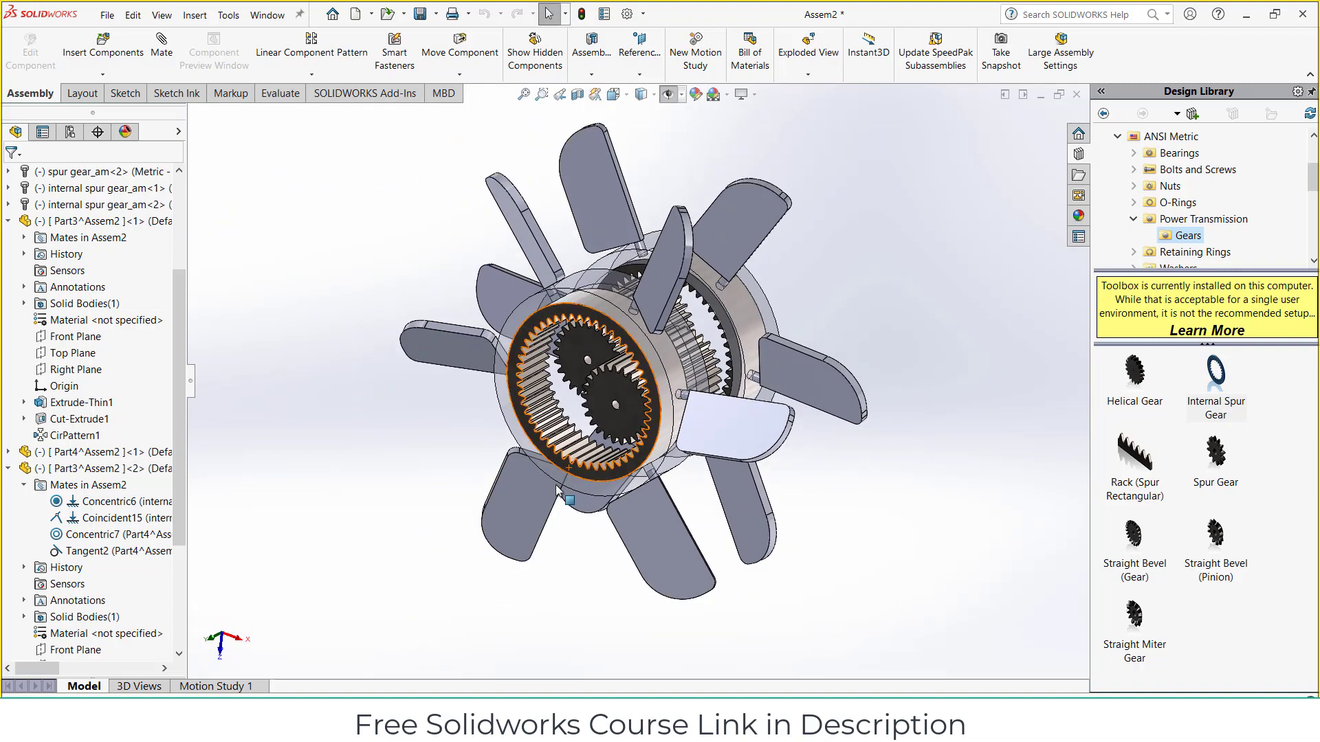
middle_click_drag(641, 148, 640, 195, "ctrl")
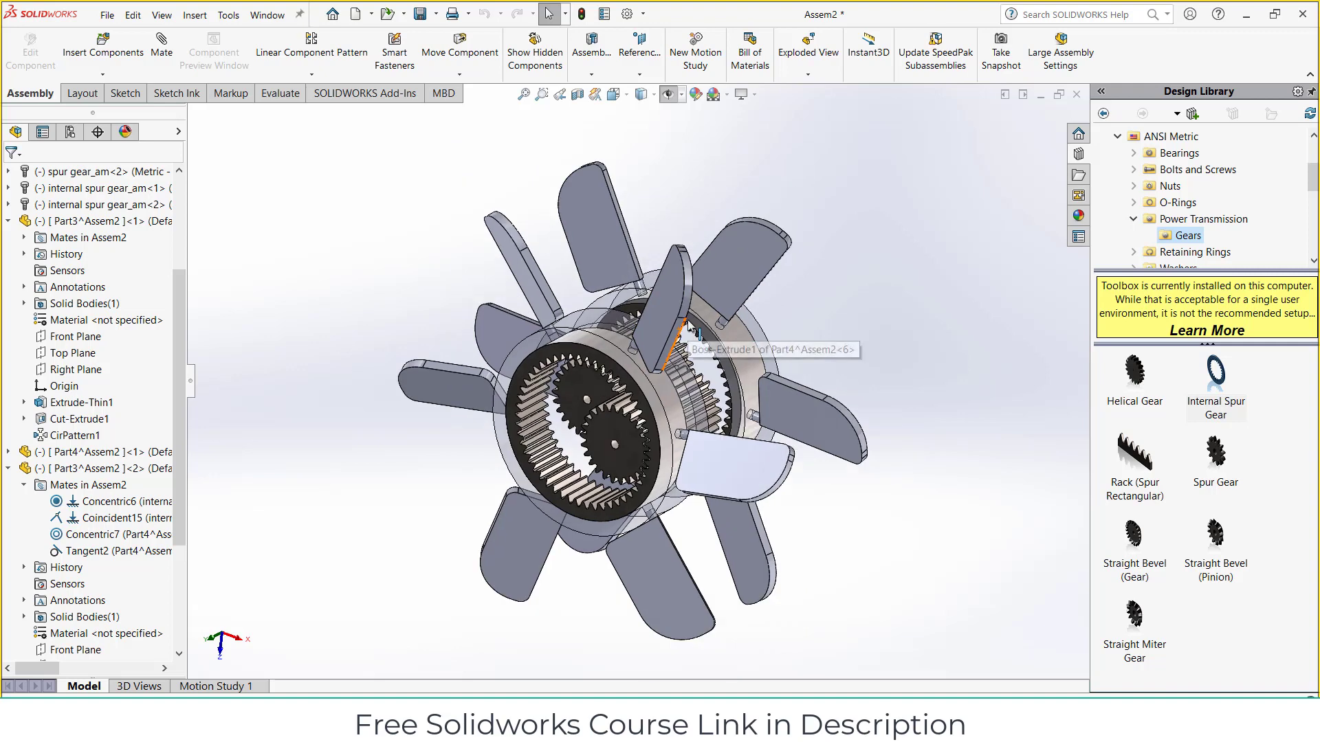
key("ctrl+Left")
key("ctrl+Up")
scroll(692, 459, "up", 1)
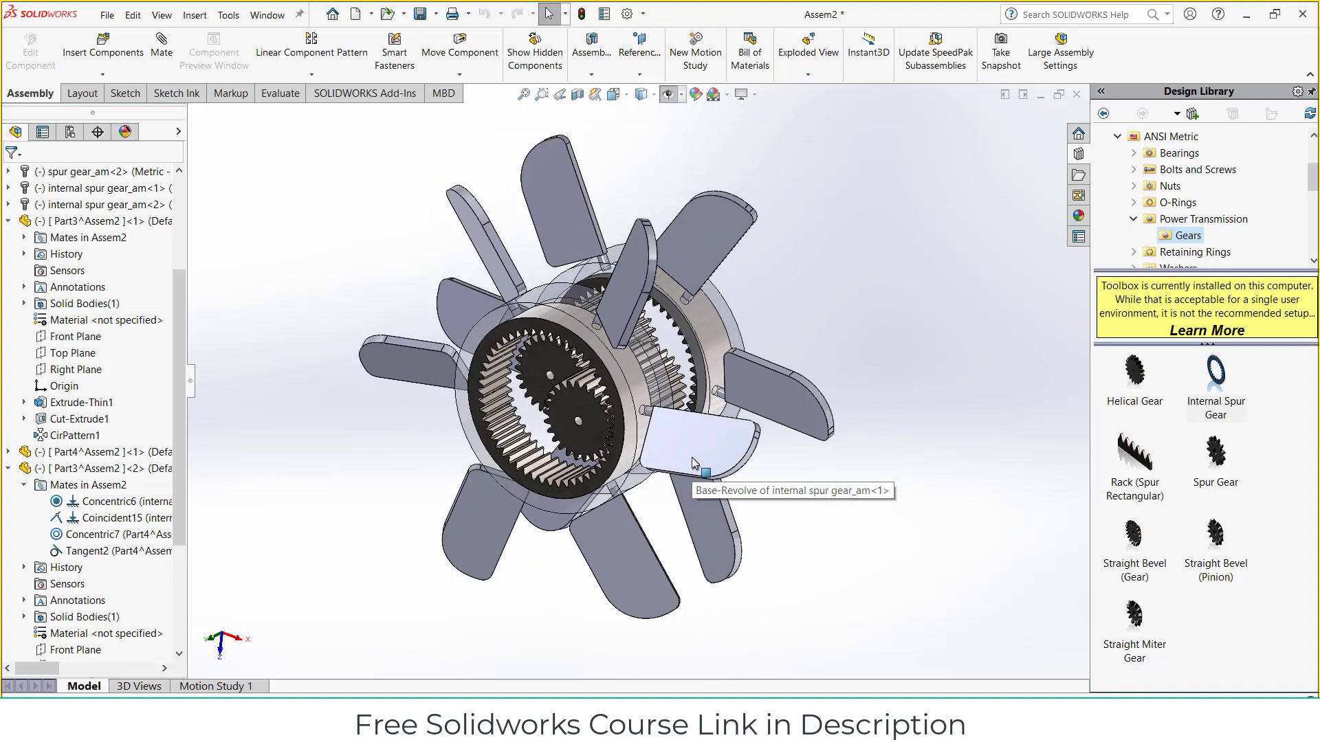
scroll(625, 270, "up", 1)
scroll(626, 269, "up", 1)
key("ctrl+Up")
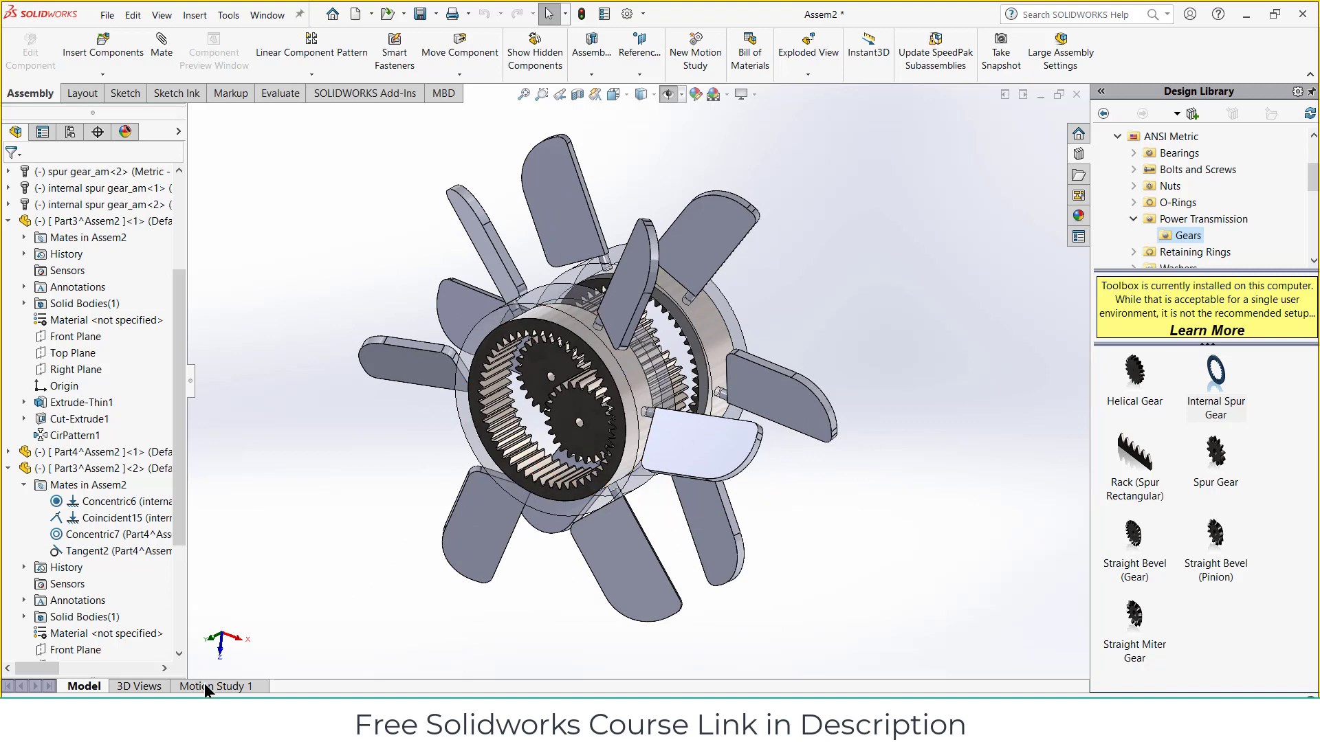
Step: Create a new motion study, Motion Study 2, from the Motion Study 1 tab
left_click(204, 683)
right_click(205, 683)
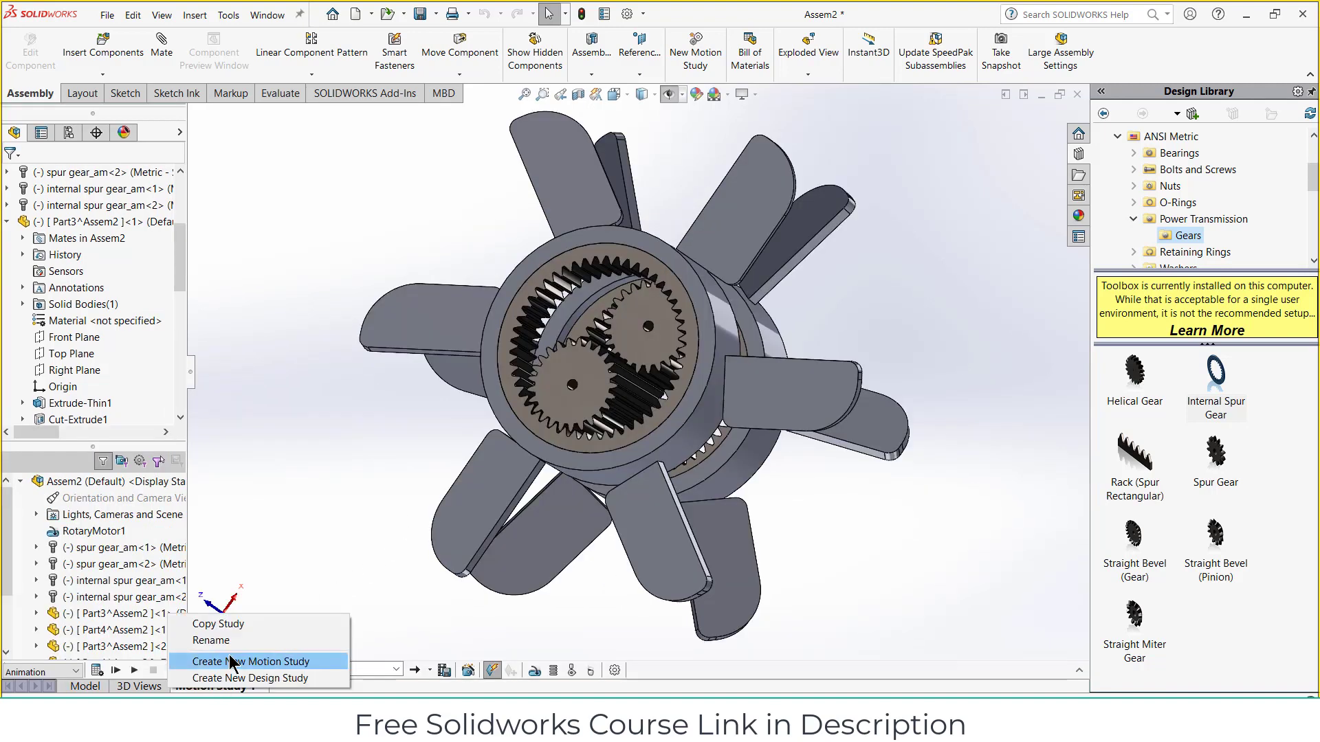
left_click(231, 661)
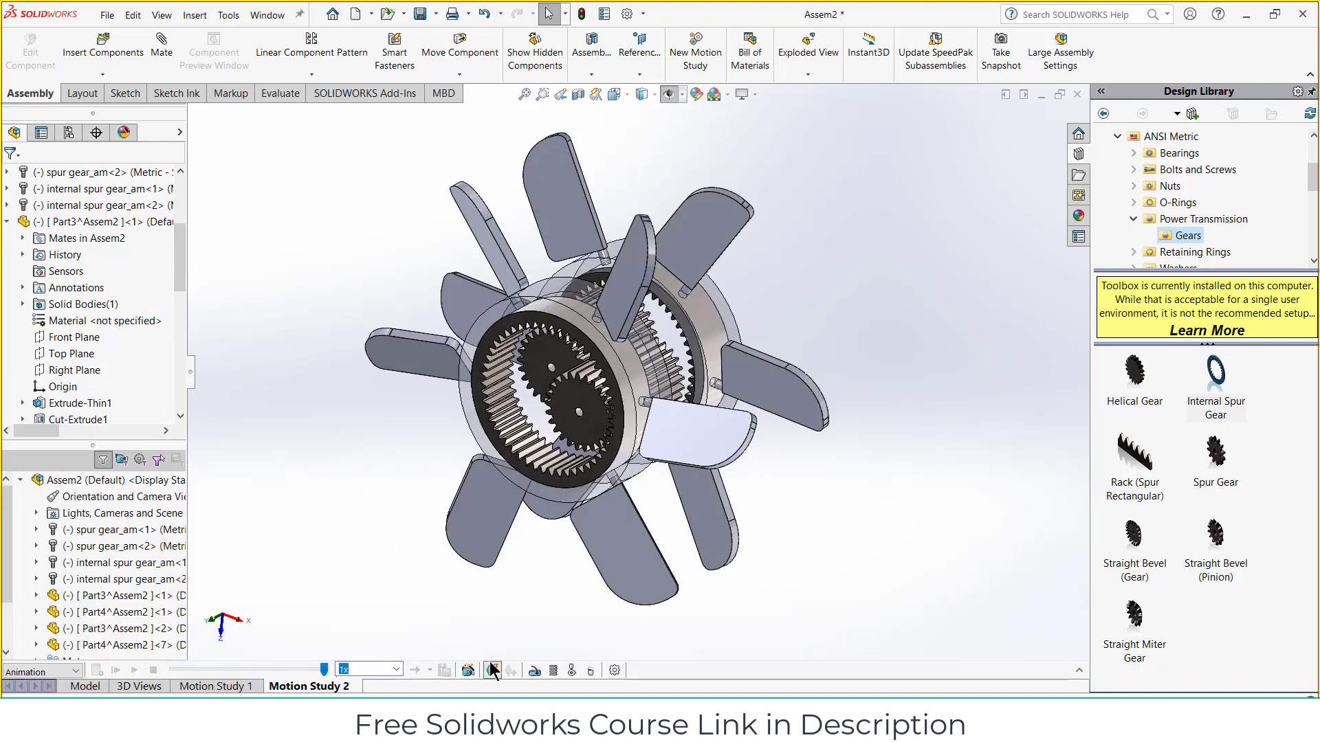
Step: Start a contact definition on the spur gear, then cancel it
left_click(572, 672)
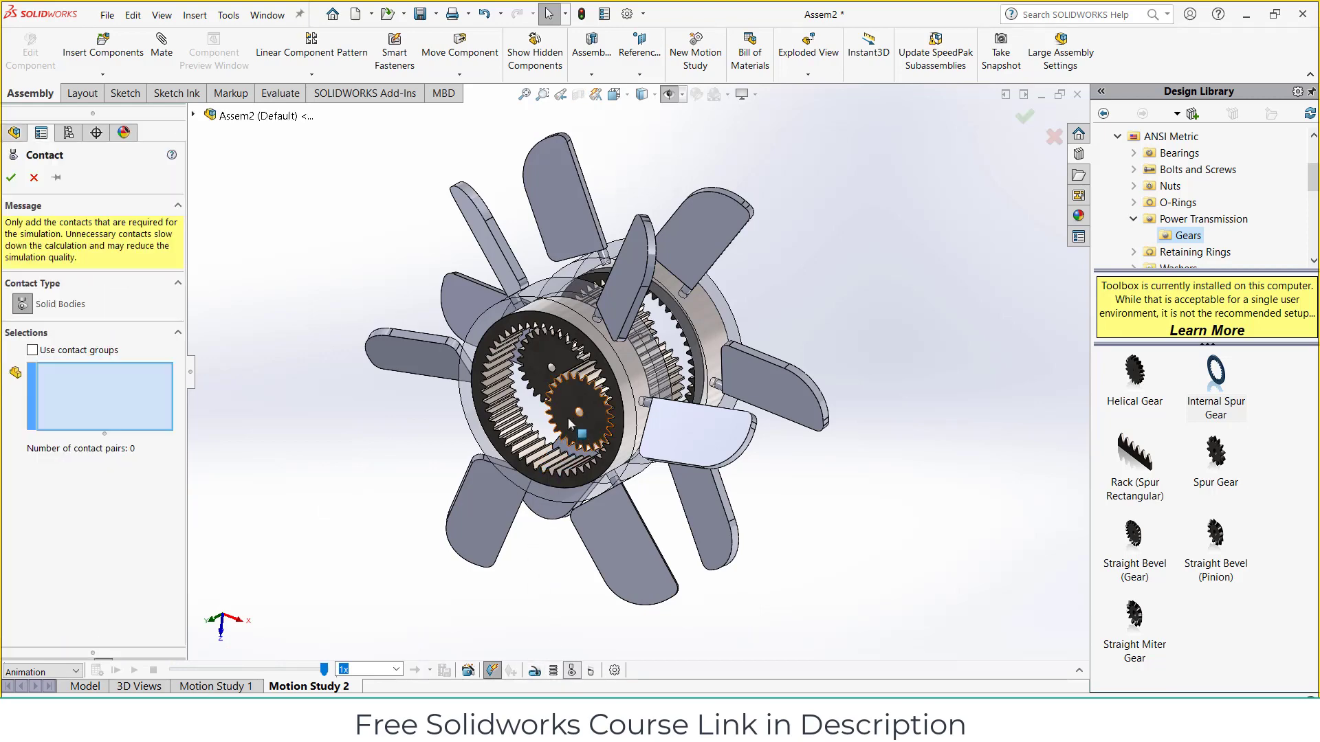
scroll(570, 414, "down", 4)
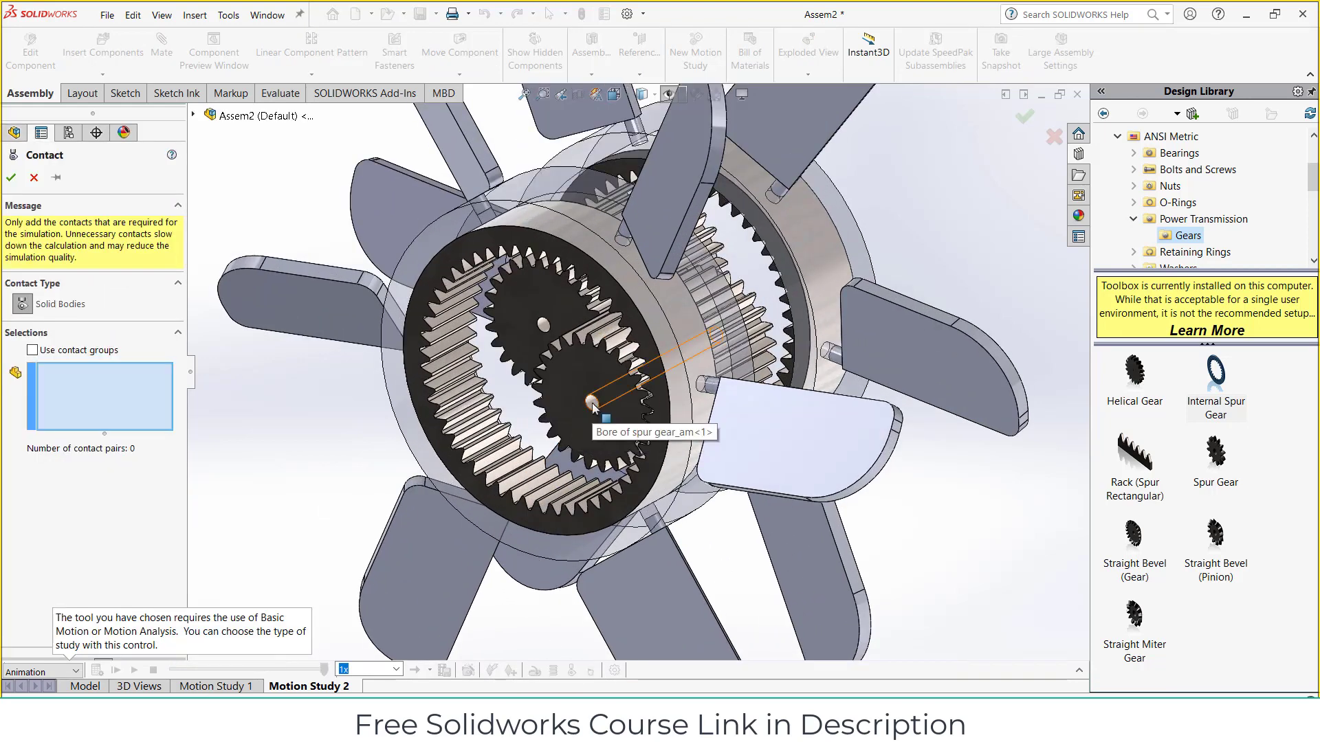
left_click(596, 407)
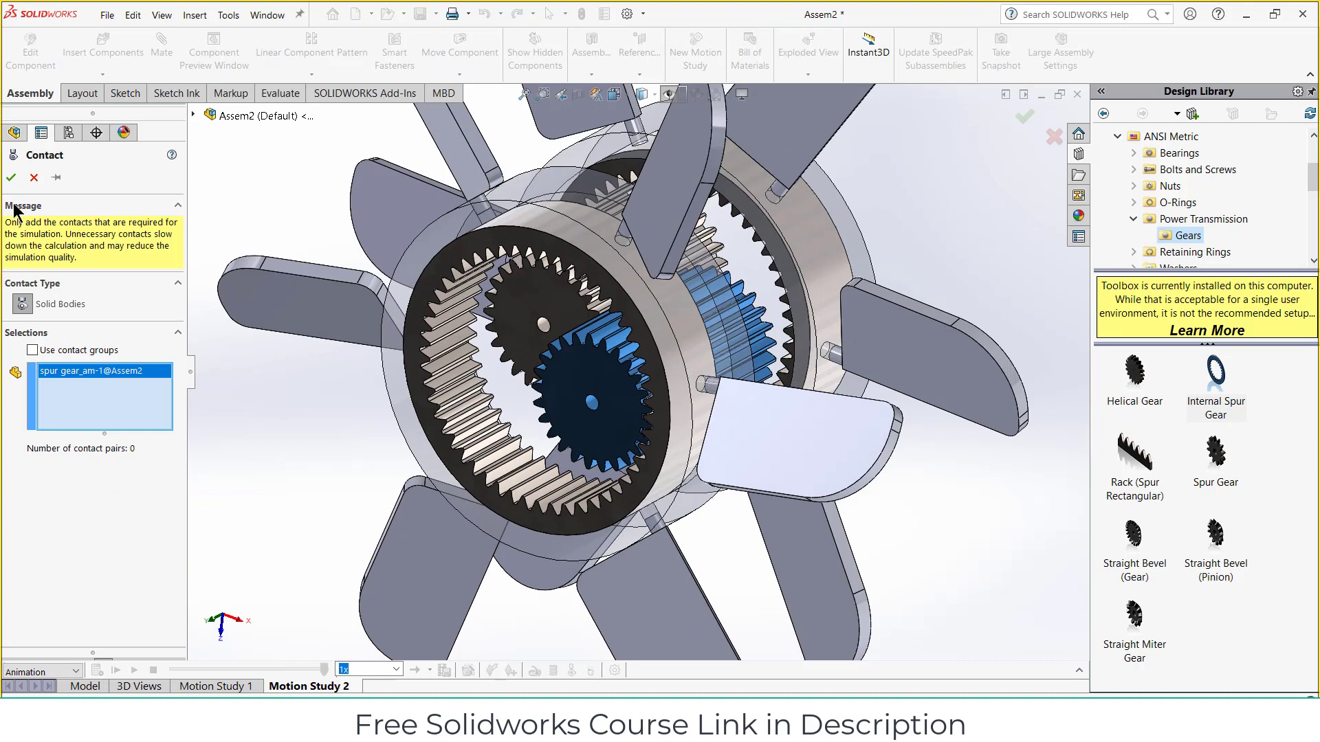
left_click(33, 177)
Step: Add a rotary motor on the spur gear face turning 90deg over 5.00s
left_click(534, 671)
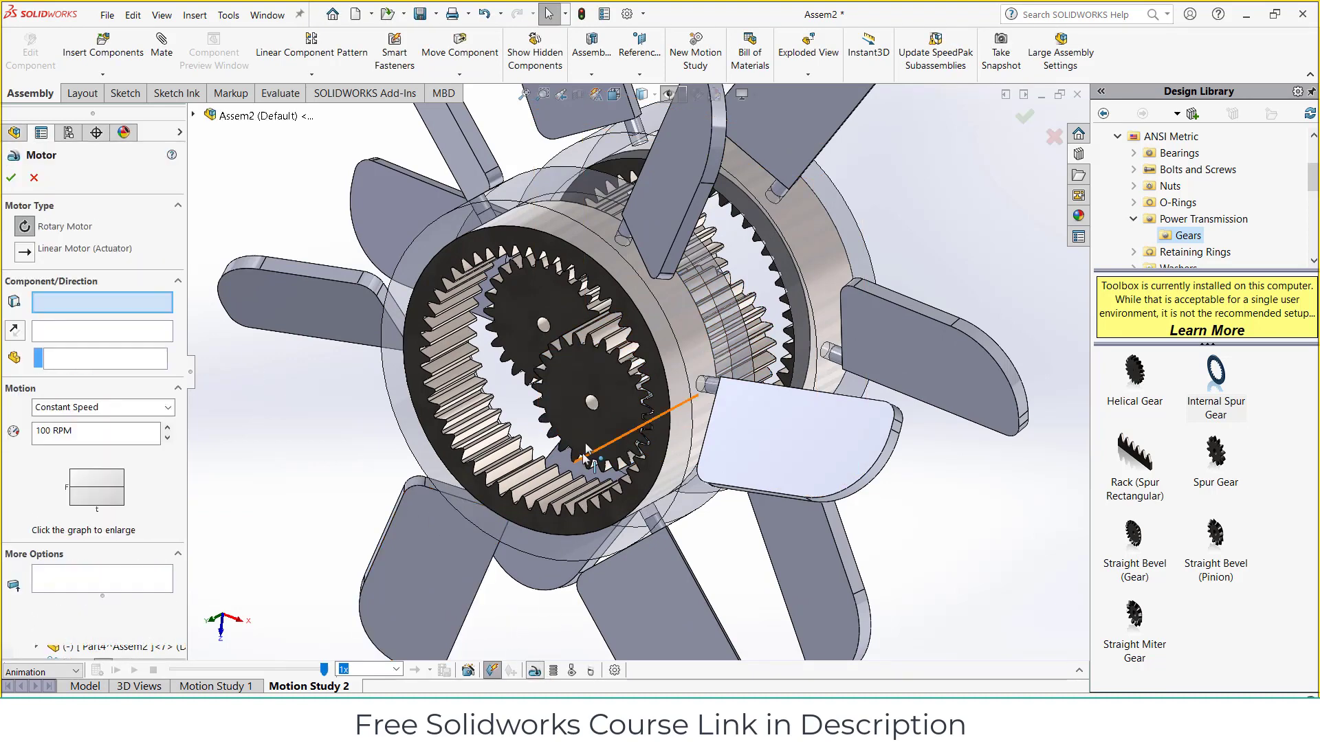
scroll(585, 451, "down", 3)
left_click(587, 430)
scroll(615, 448, "up", 3)
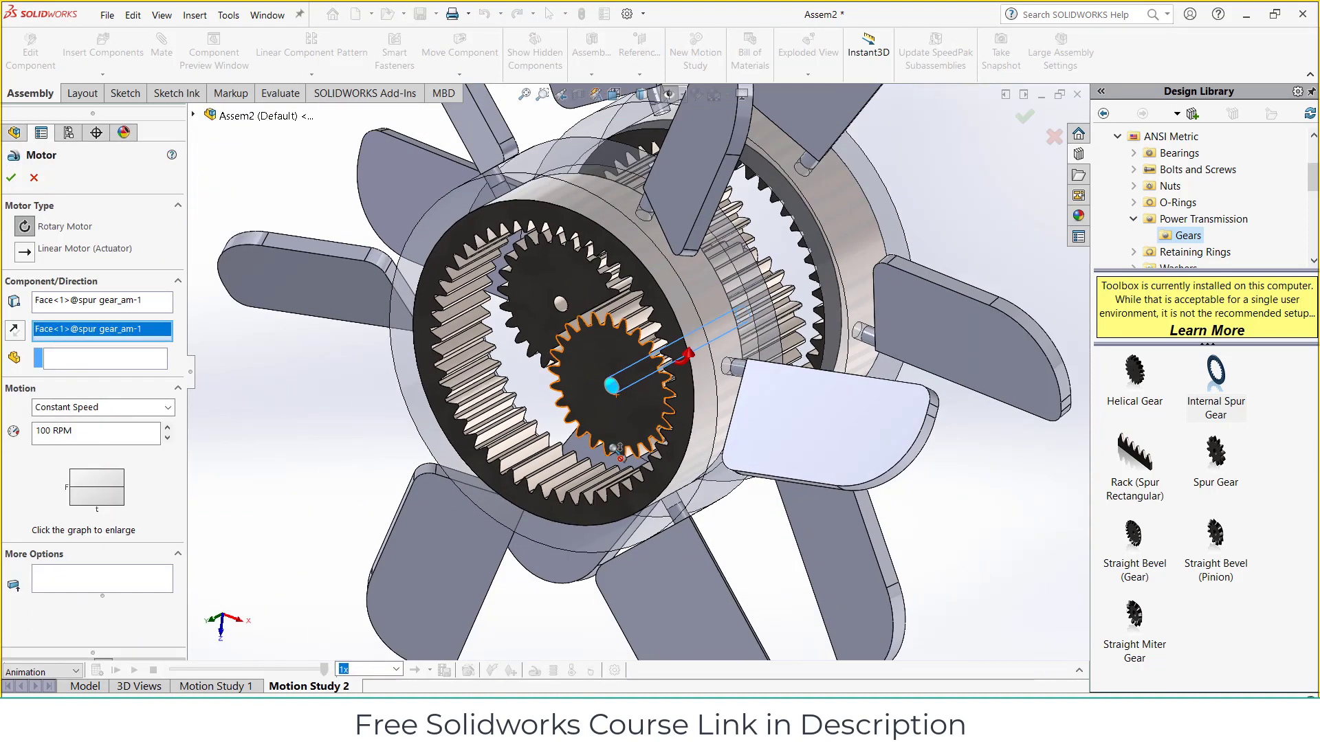
scroll(617, 454, "up", 1)
scroll(630, 393, "up", 2)
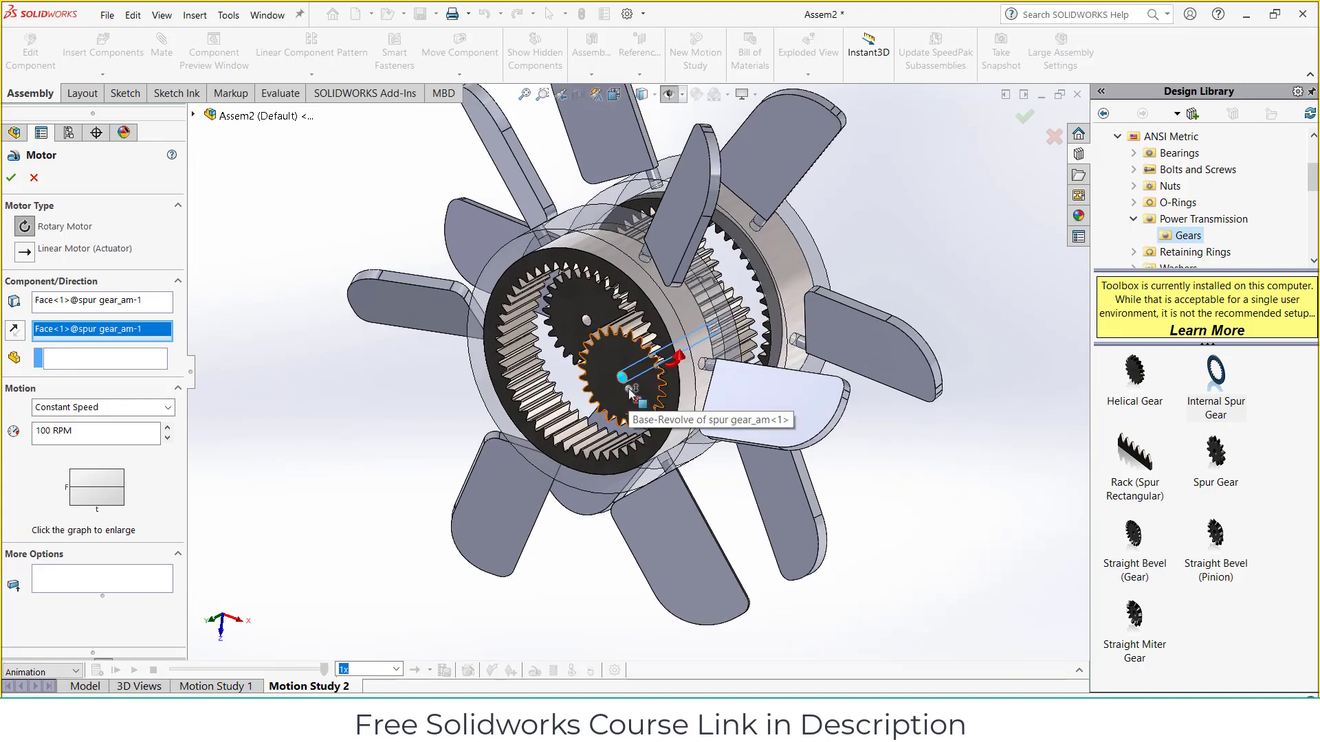
scroll(632, 389, "up", 1)
scroll(643, 241, "up", 1)
scroll(642, 241, "up", 1)
scroll(642, 241, "up", 1)
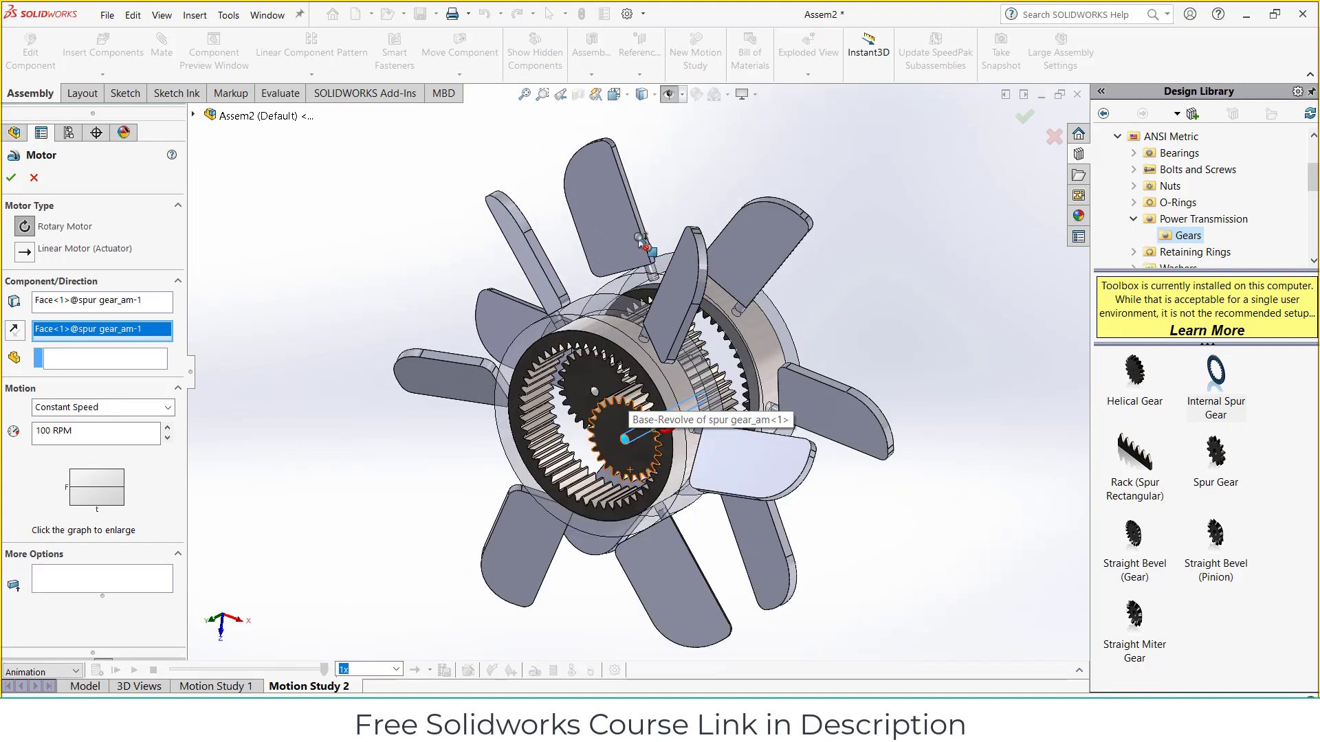
scroll(642, 240, "down", 1)
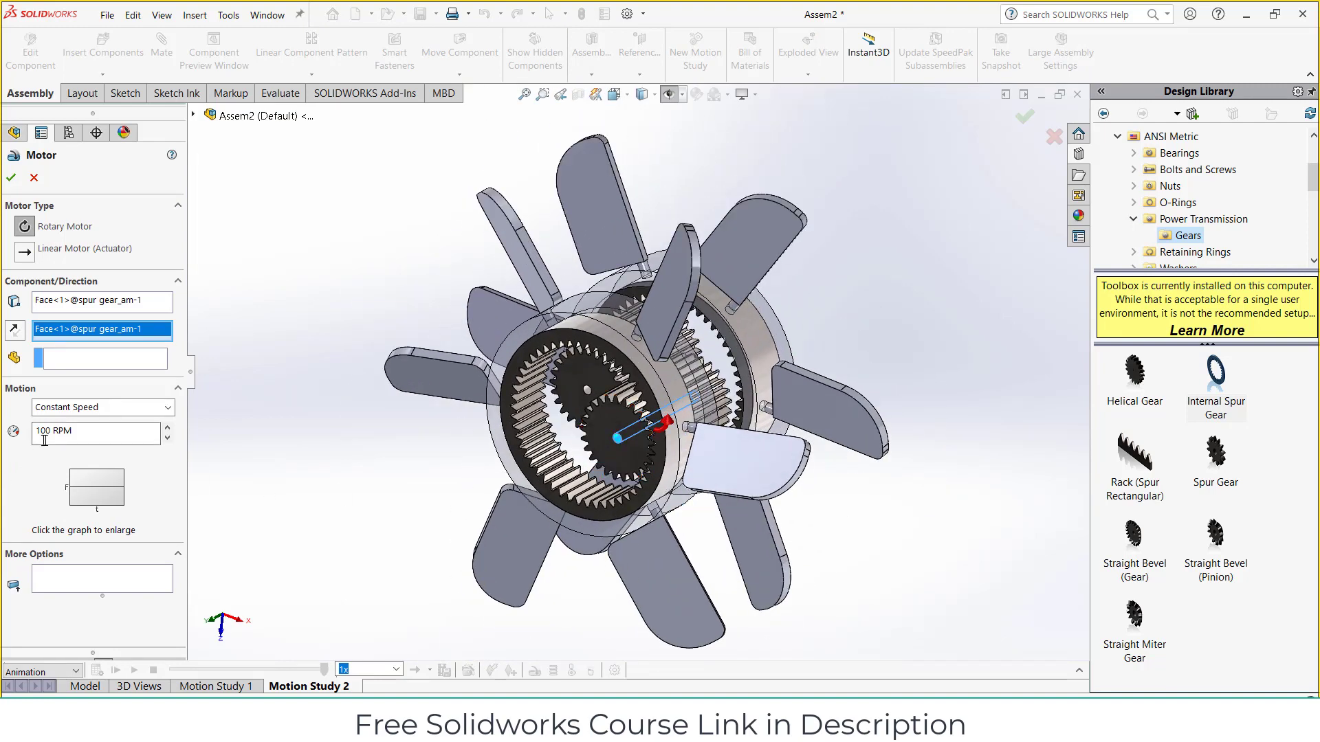
left_click(103, 407)
left_click(55, 433)
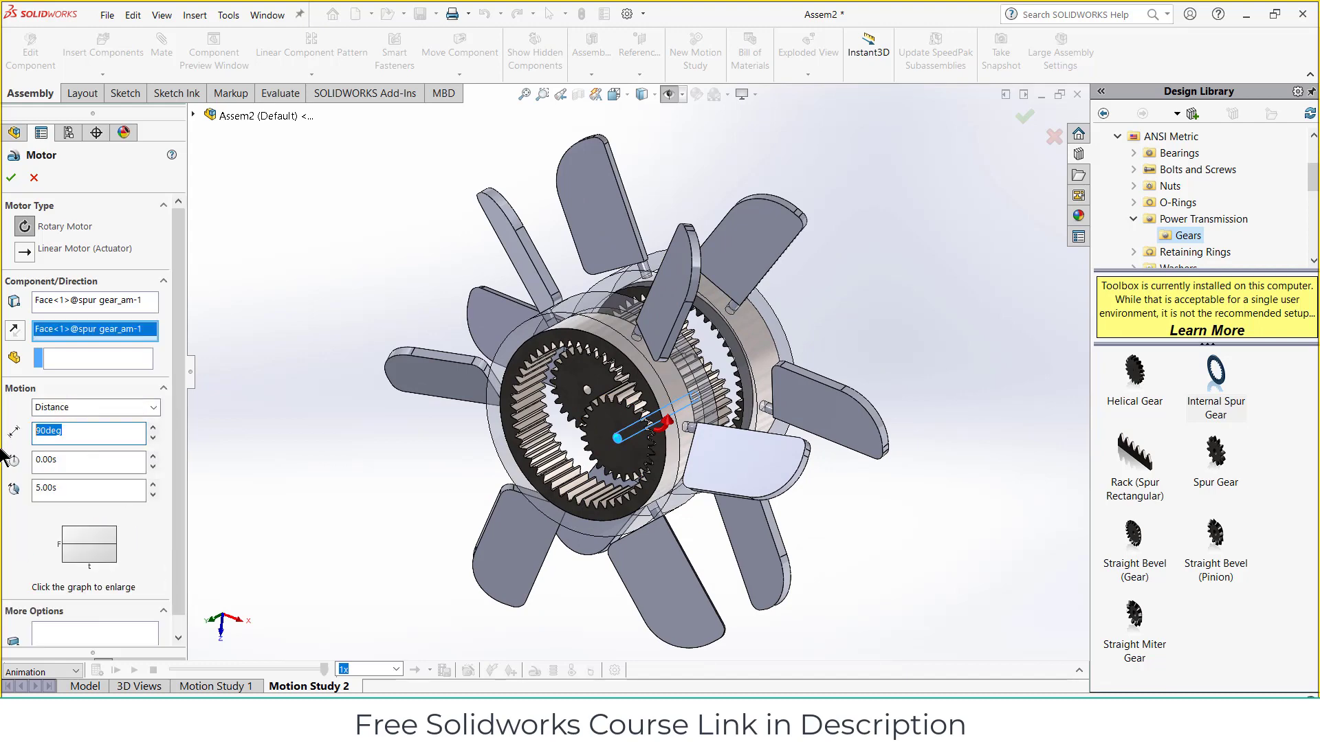
key("Return")
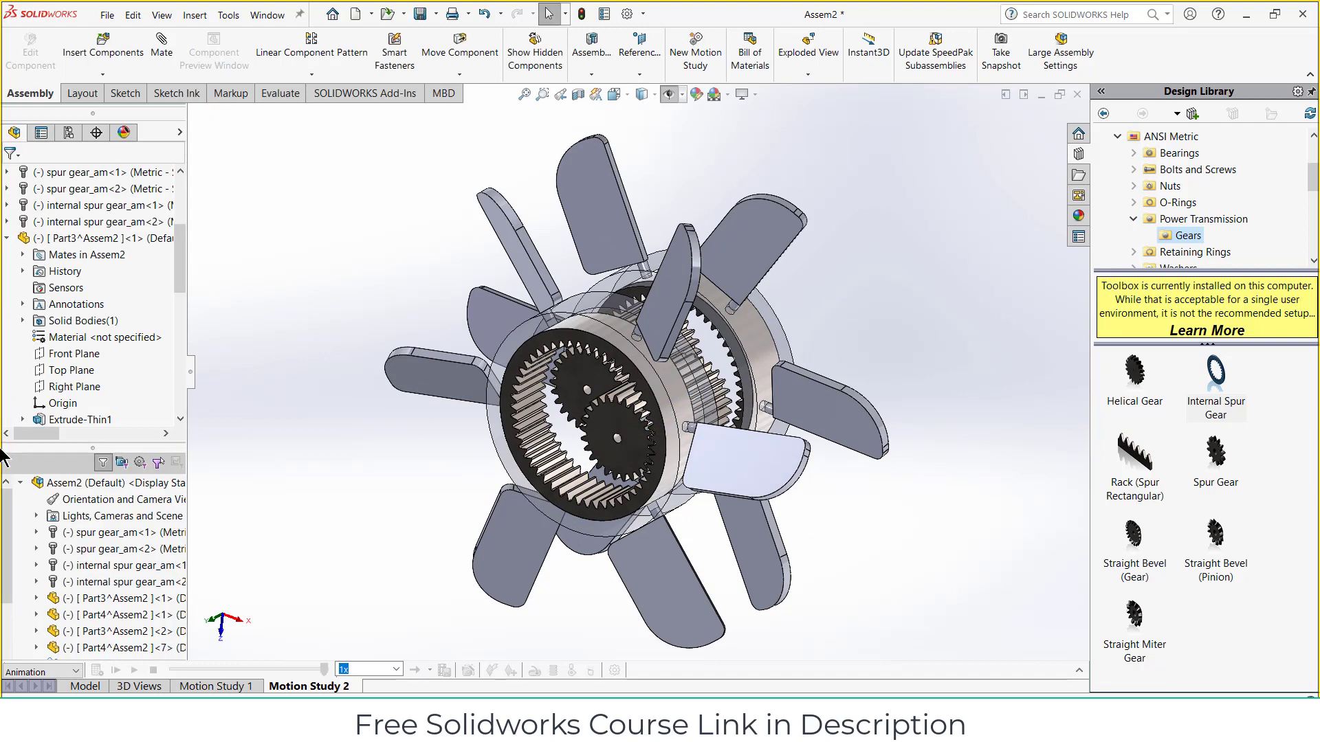
Step: Open and close Motion Study Properties, then calculate and play Motion Study 2
left_click(612, 671)
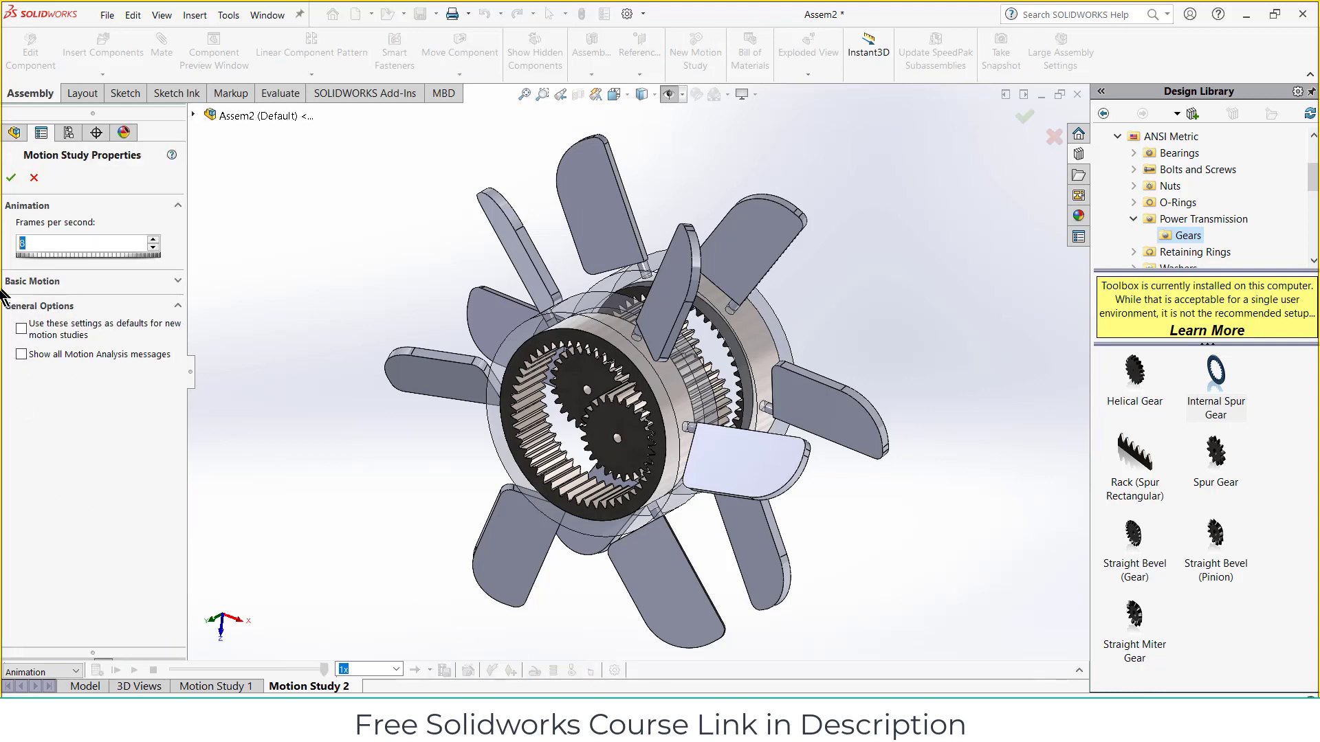
key("Return")
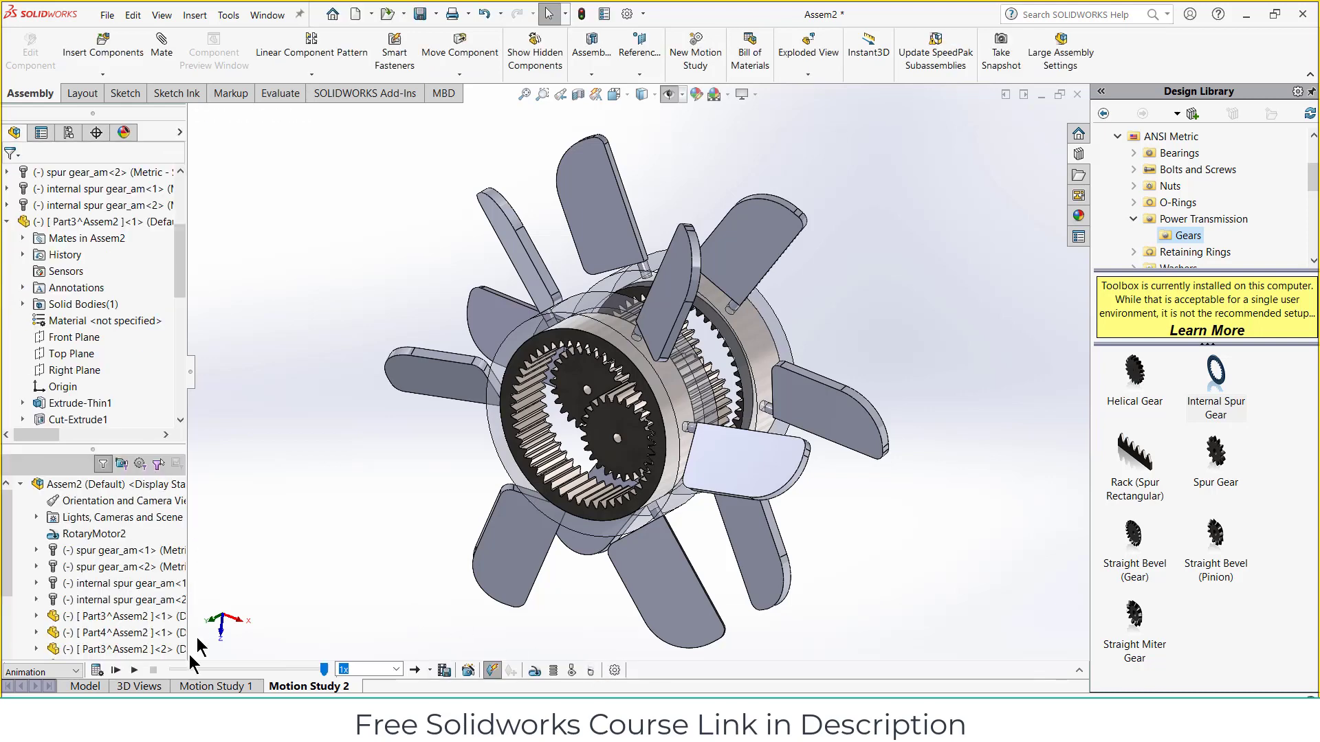
left_click(97, 676)
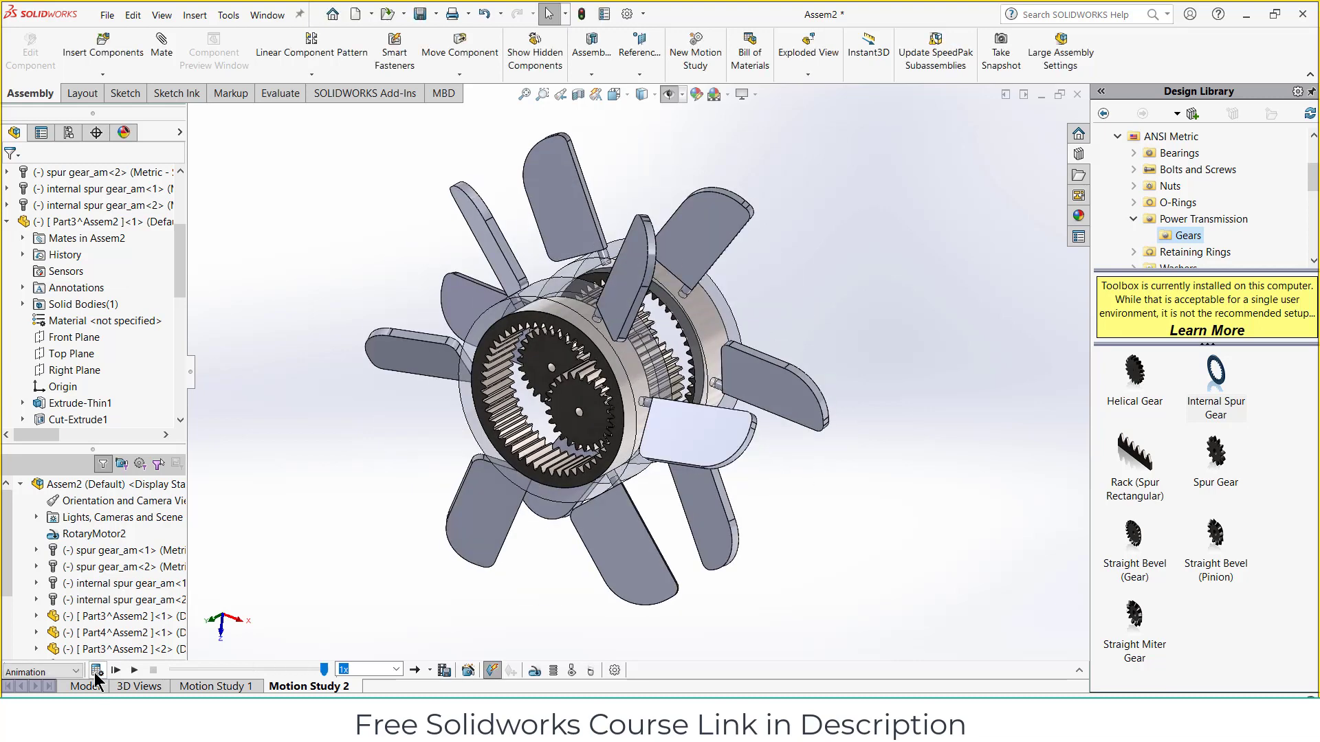
left_click(134, 671)
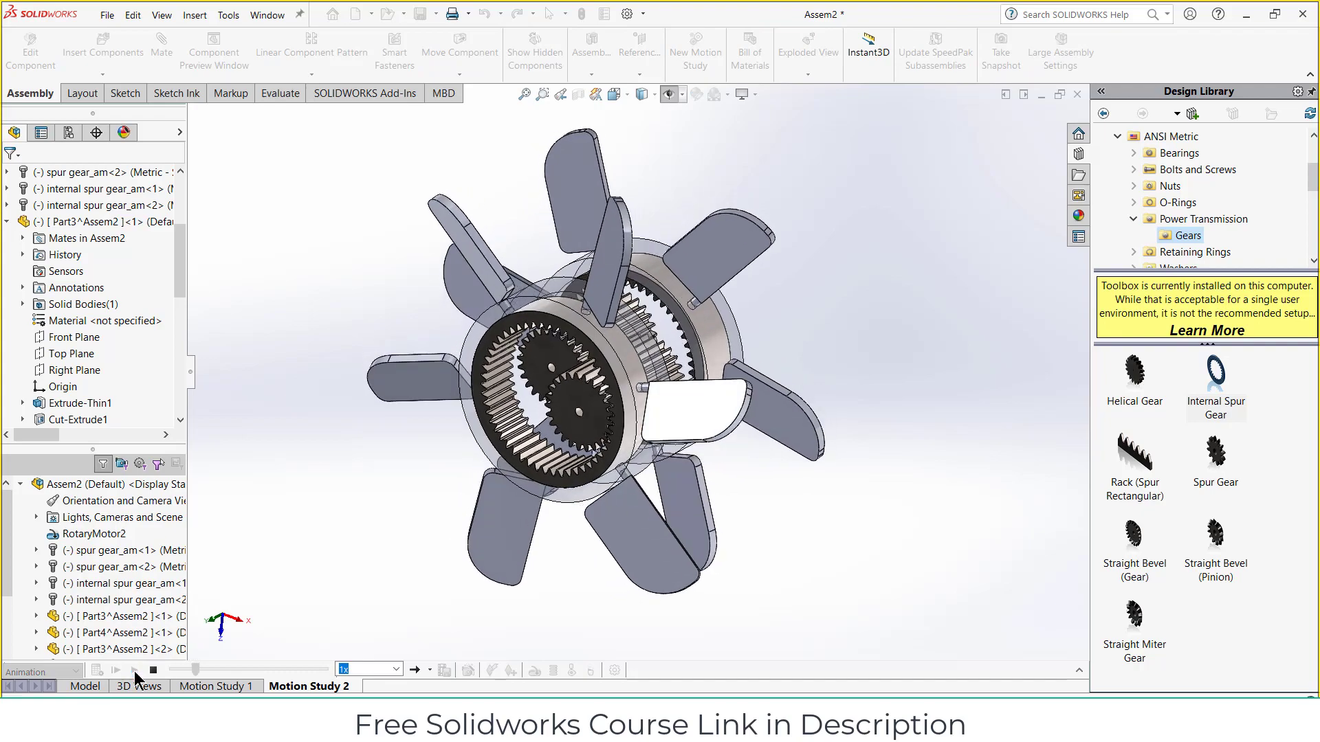